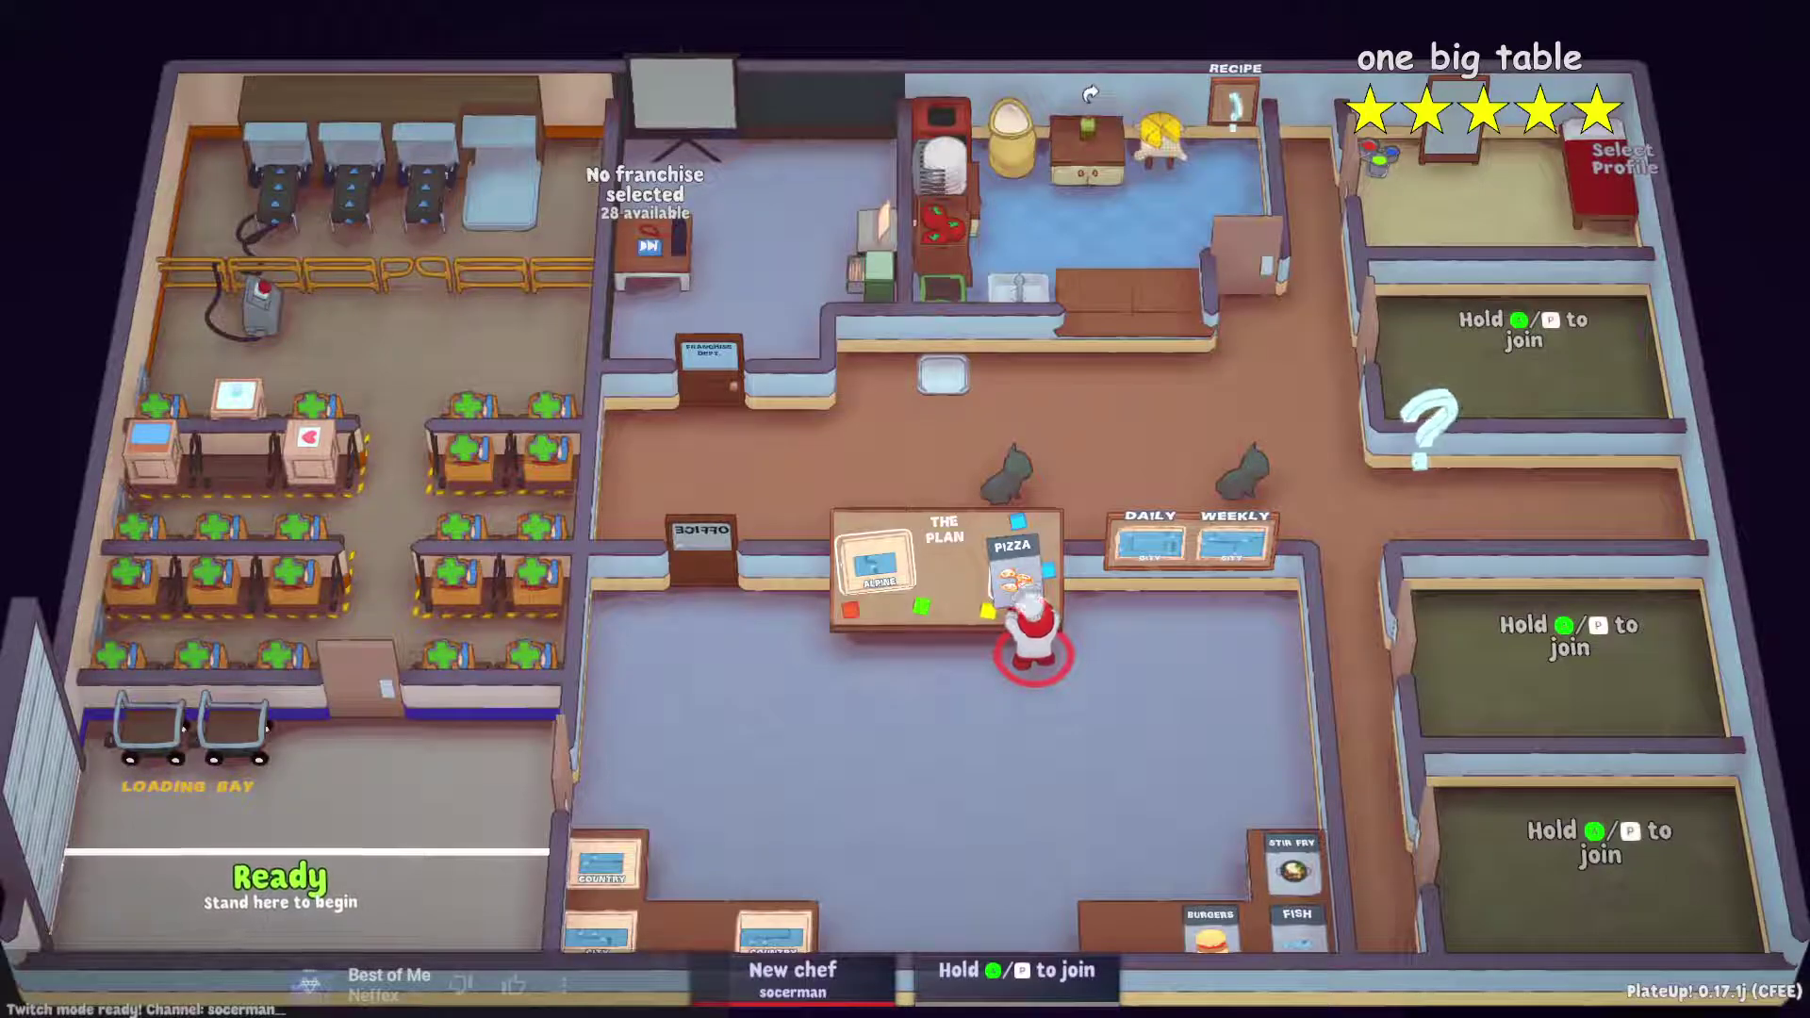
Switch to the browser showing the PlateUp! wiki and open the Speed Running page from its main page
key("alt+Tab")
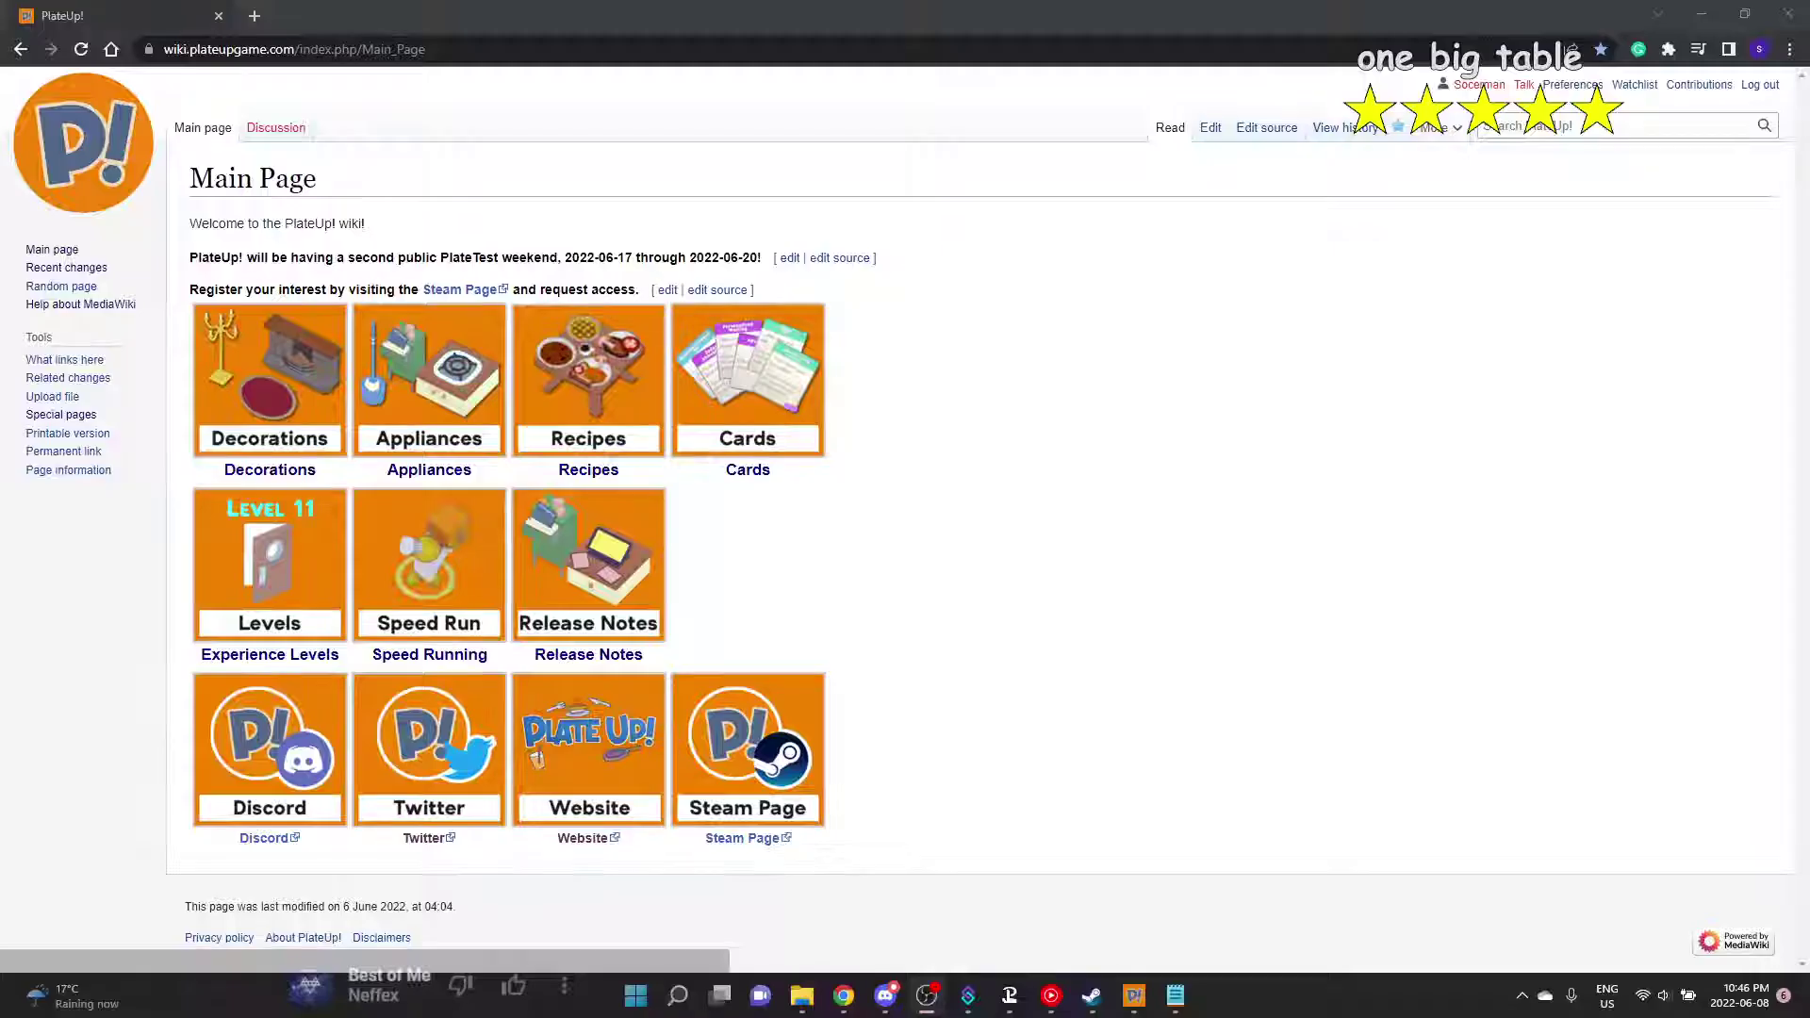
left_click(896, 506)
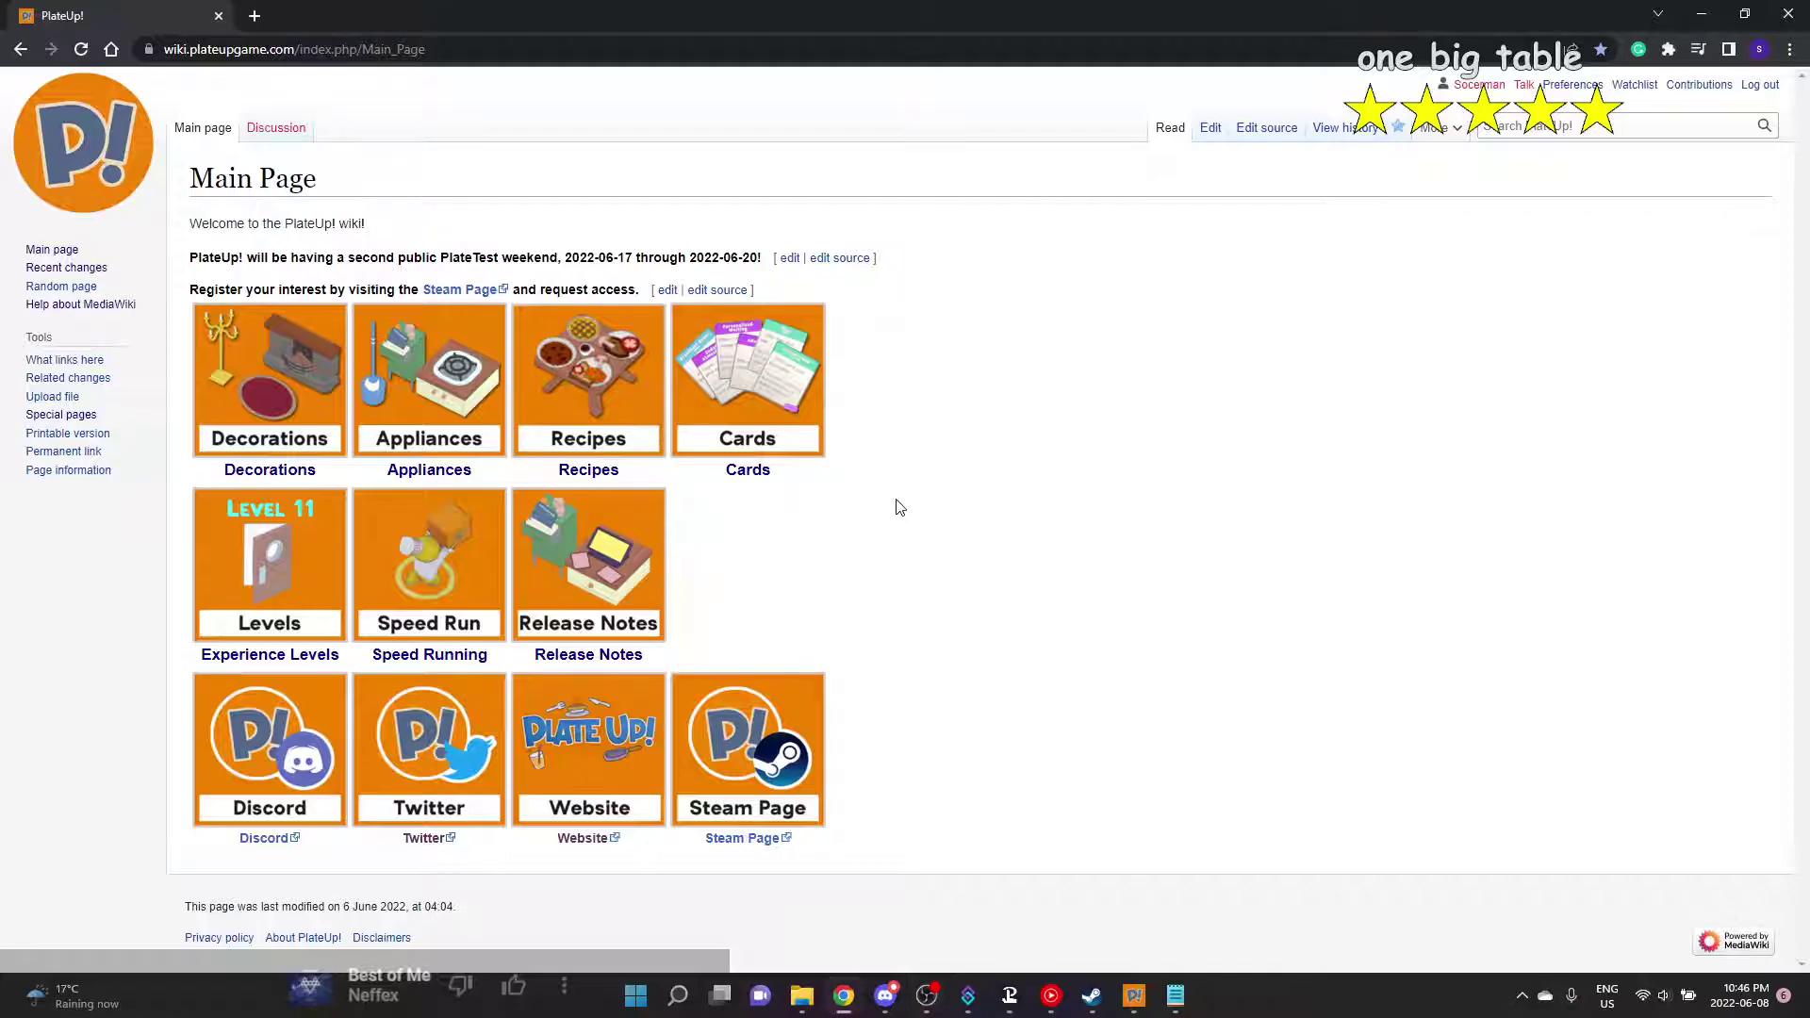
scroll(897, 507, "up", 1)
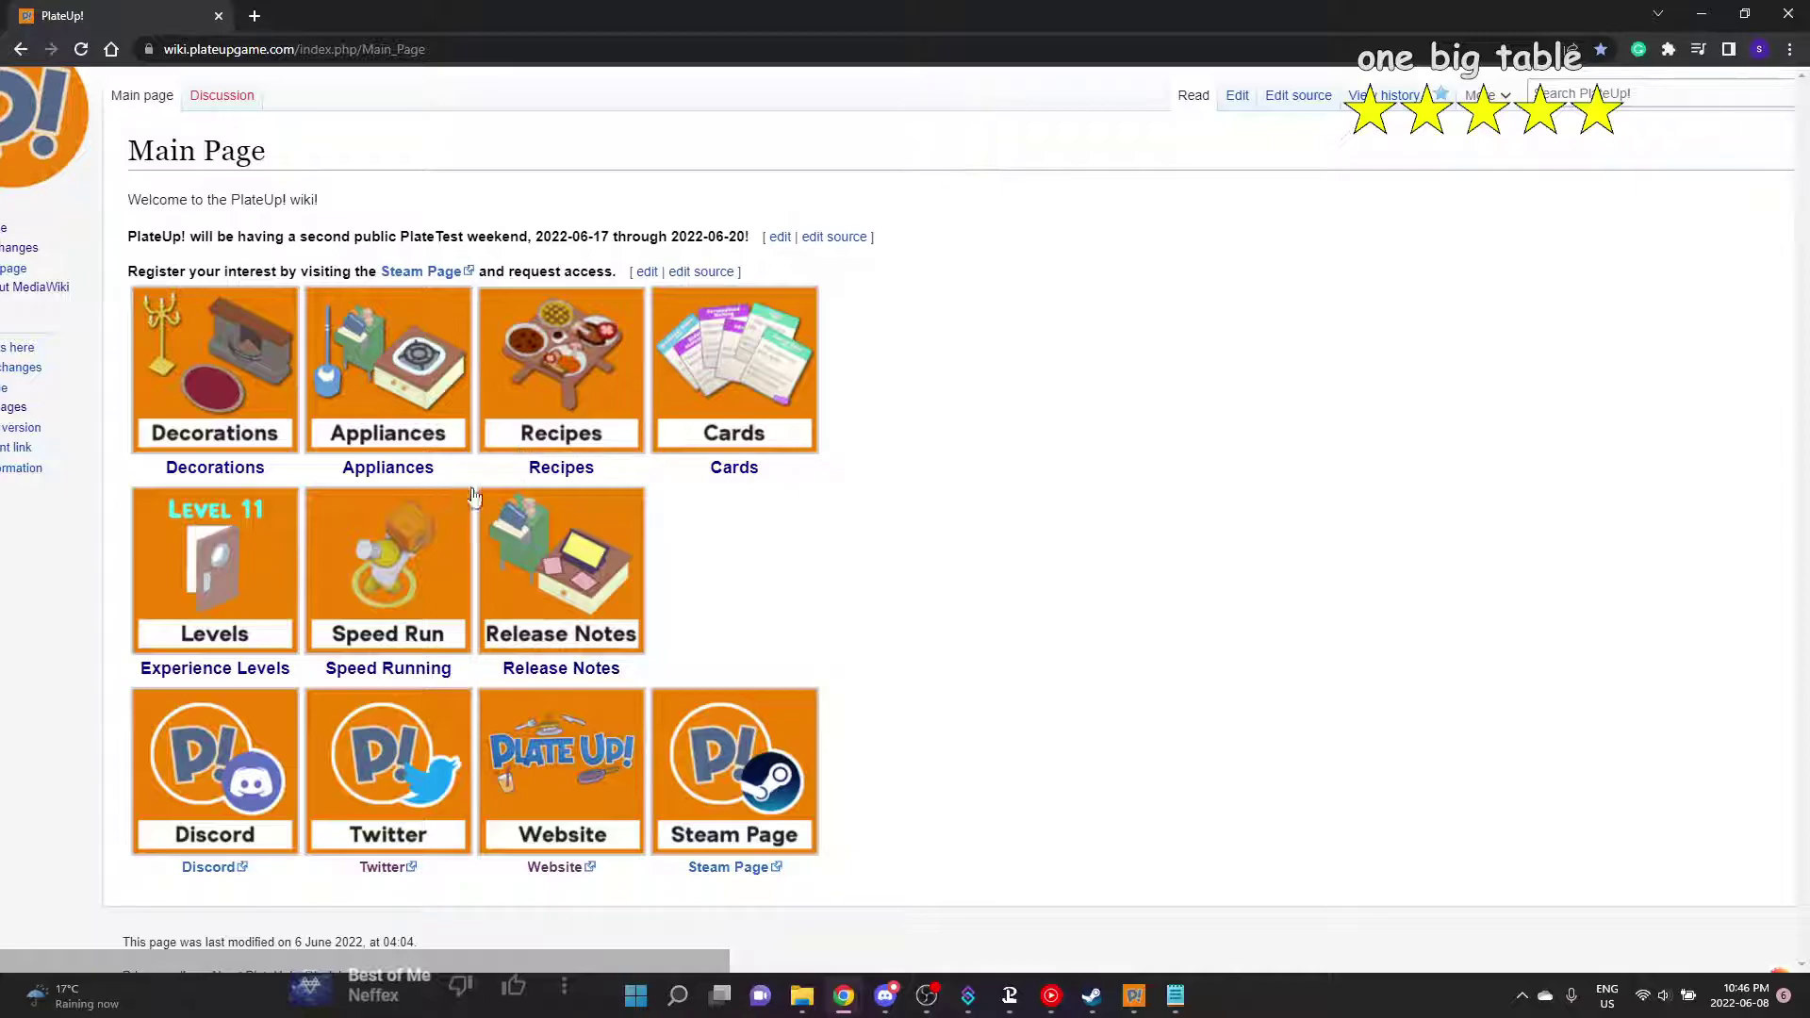
scroll(853, 366, "up", 3)
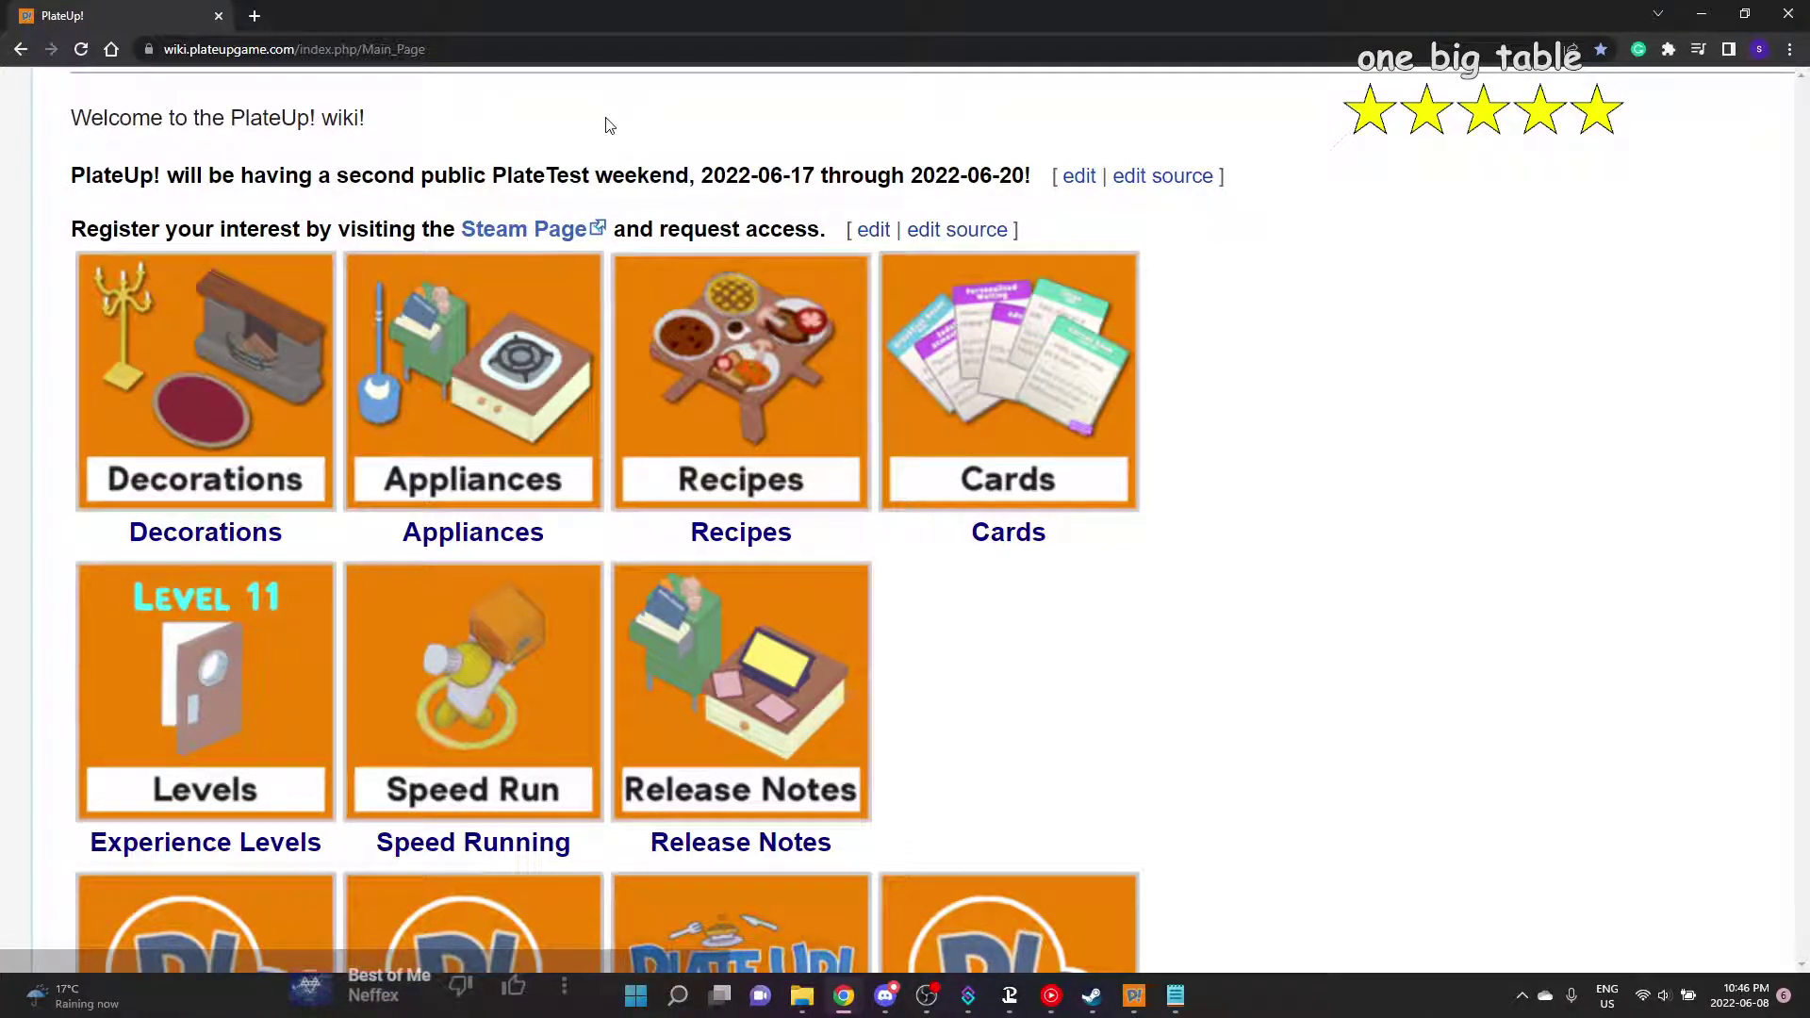
scroll(568, 605, "up", 1)
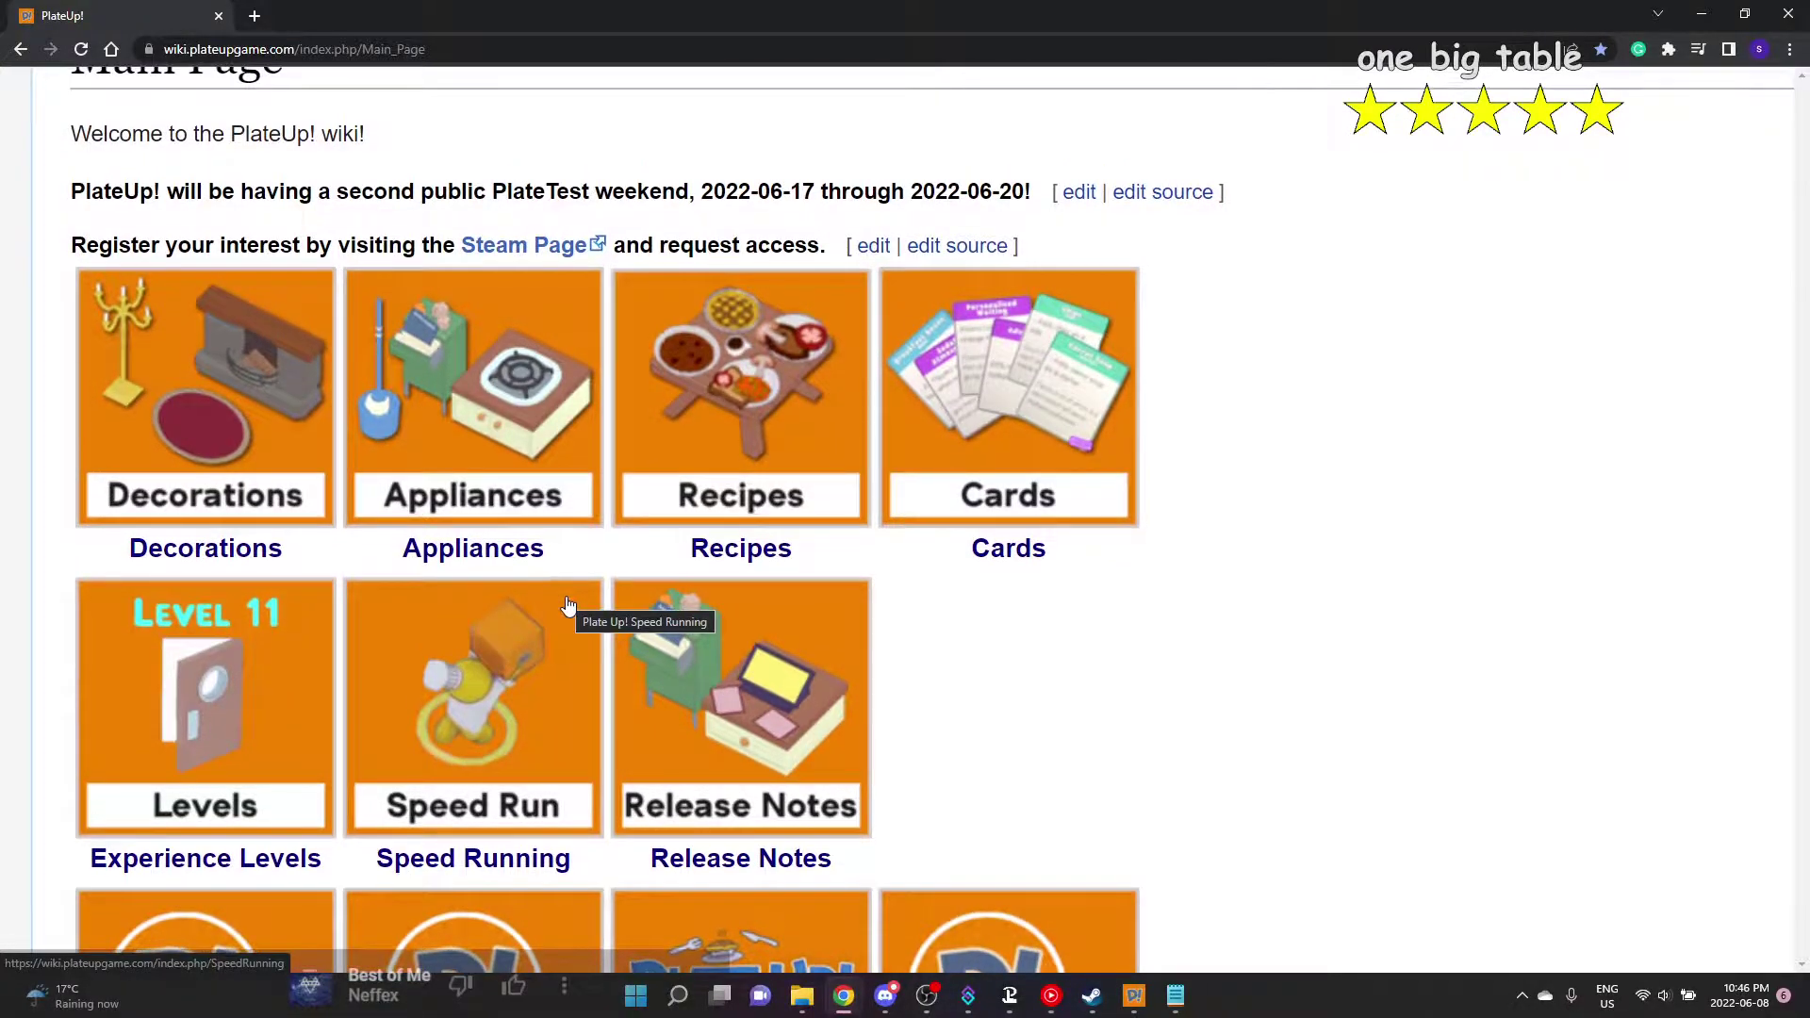
left_click(502, 662)
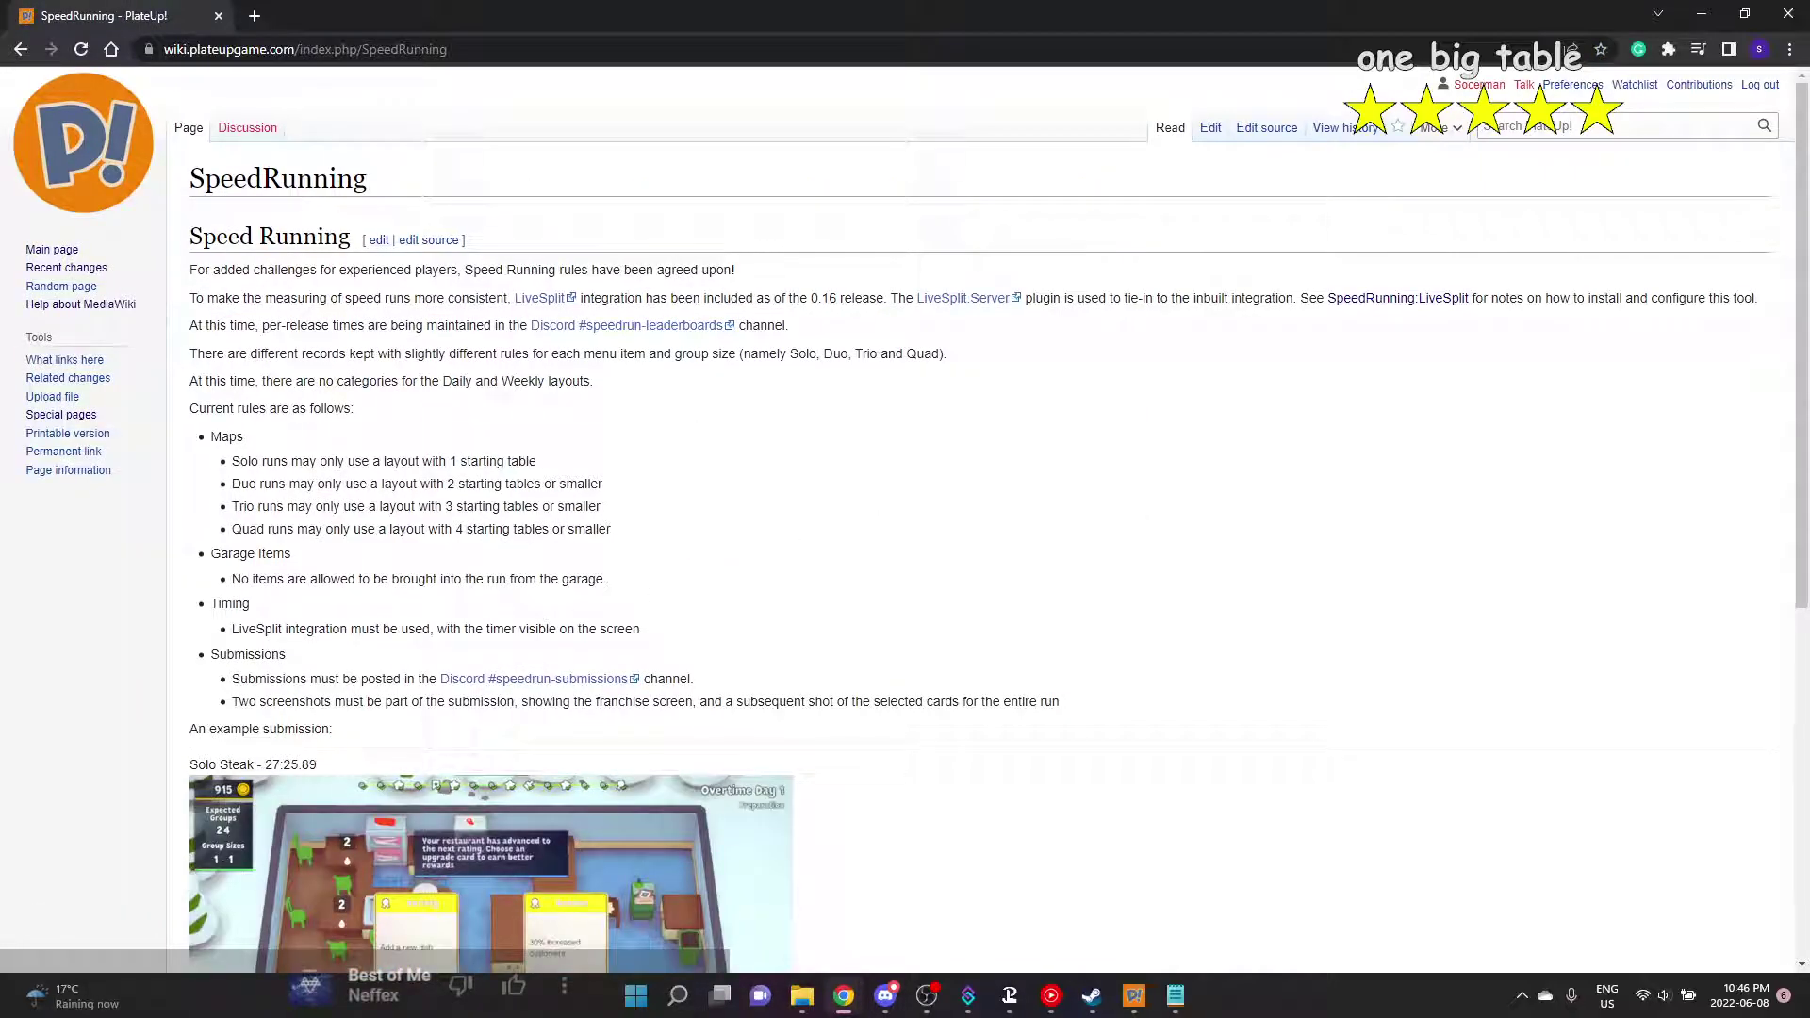
Follow the wiki's LiveSplit link and open the downloads page of the LiveSplit site
key("alt+Tab")
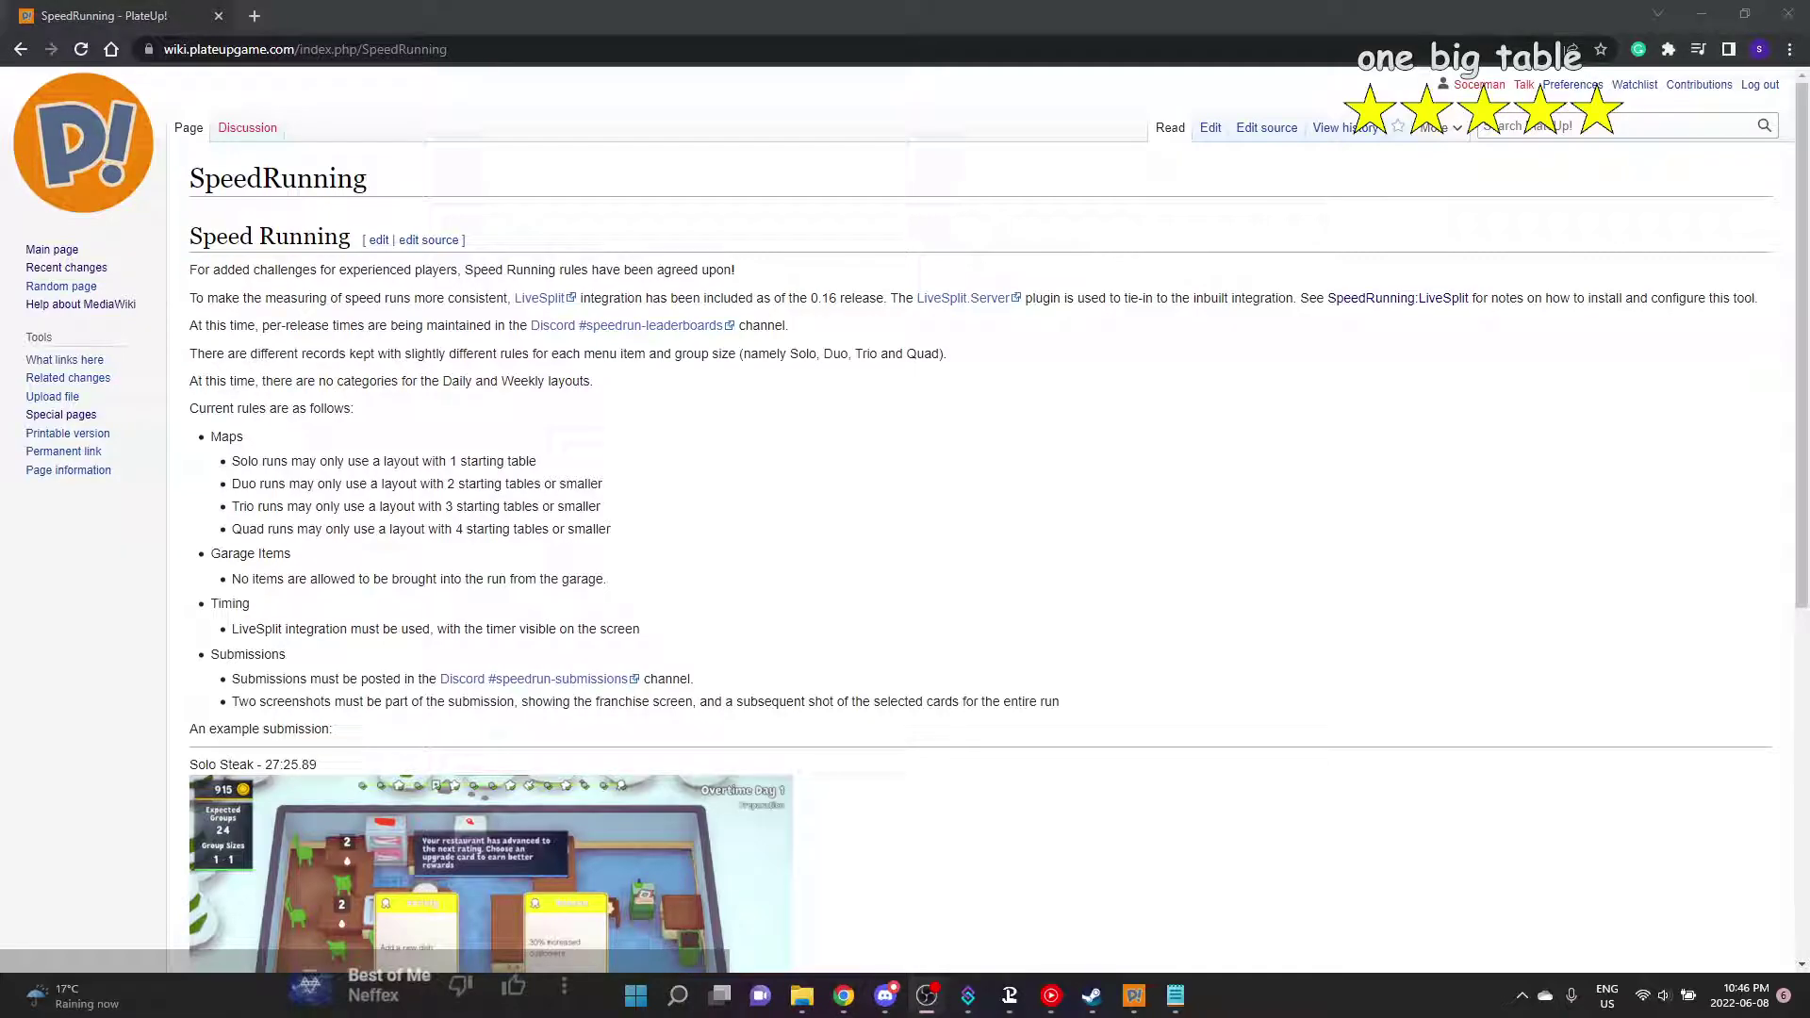
key("alt+Tab")
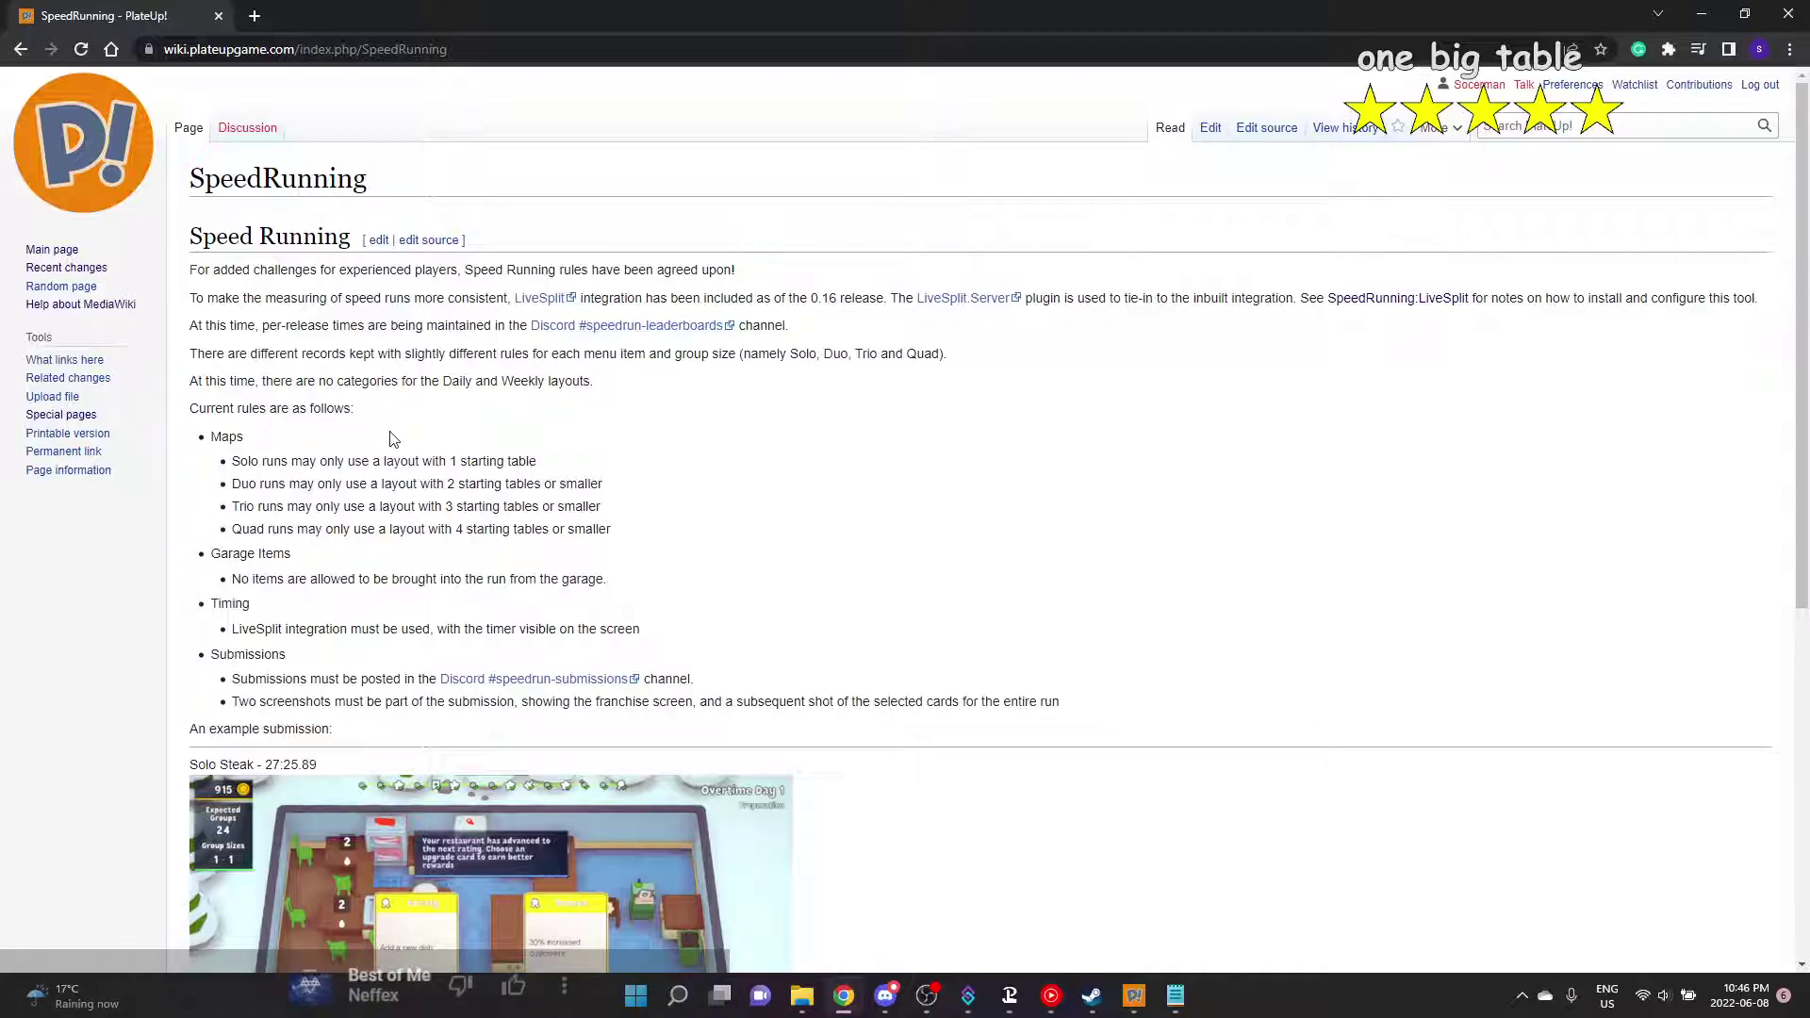
scroll(393, 439, "down", 1)
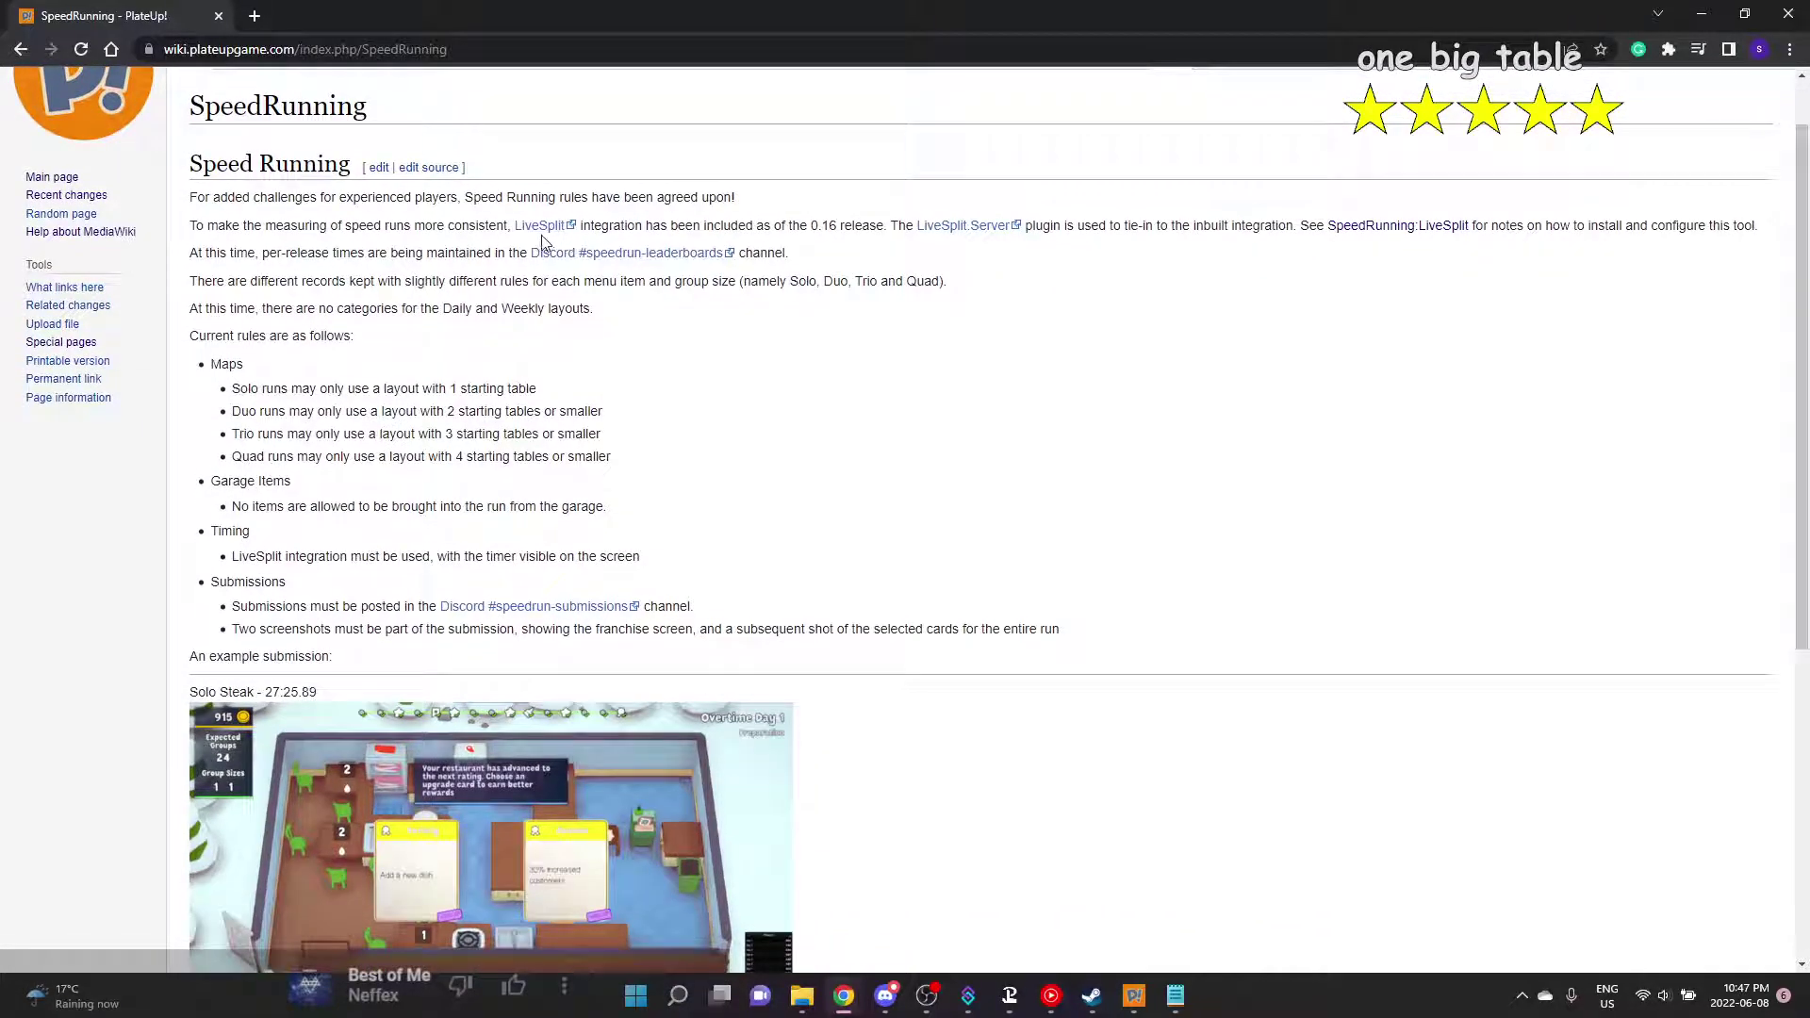
left_click(541, 230)
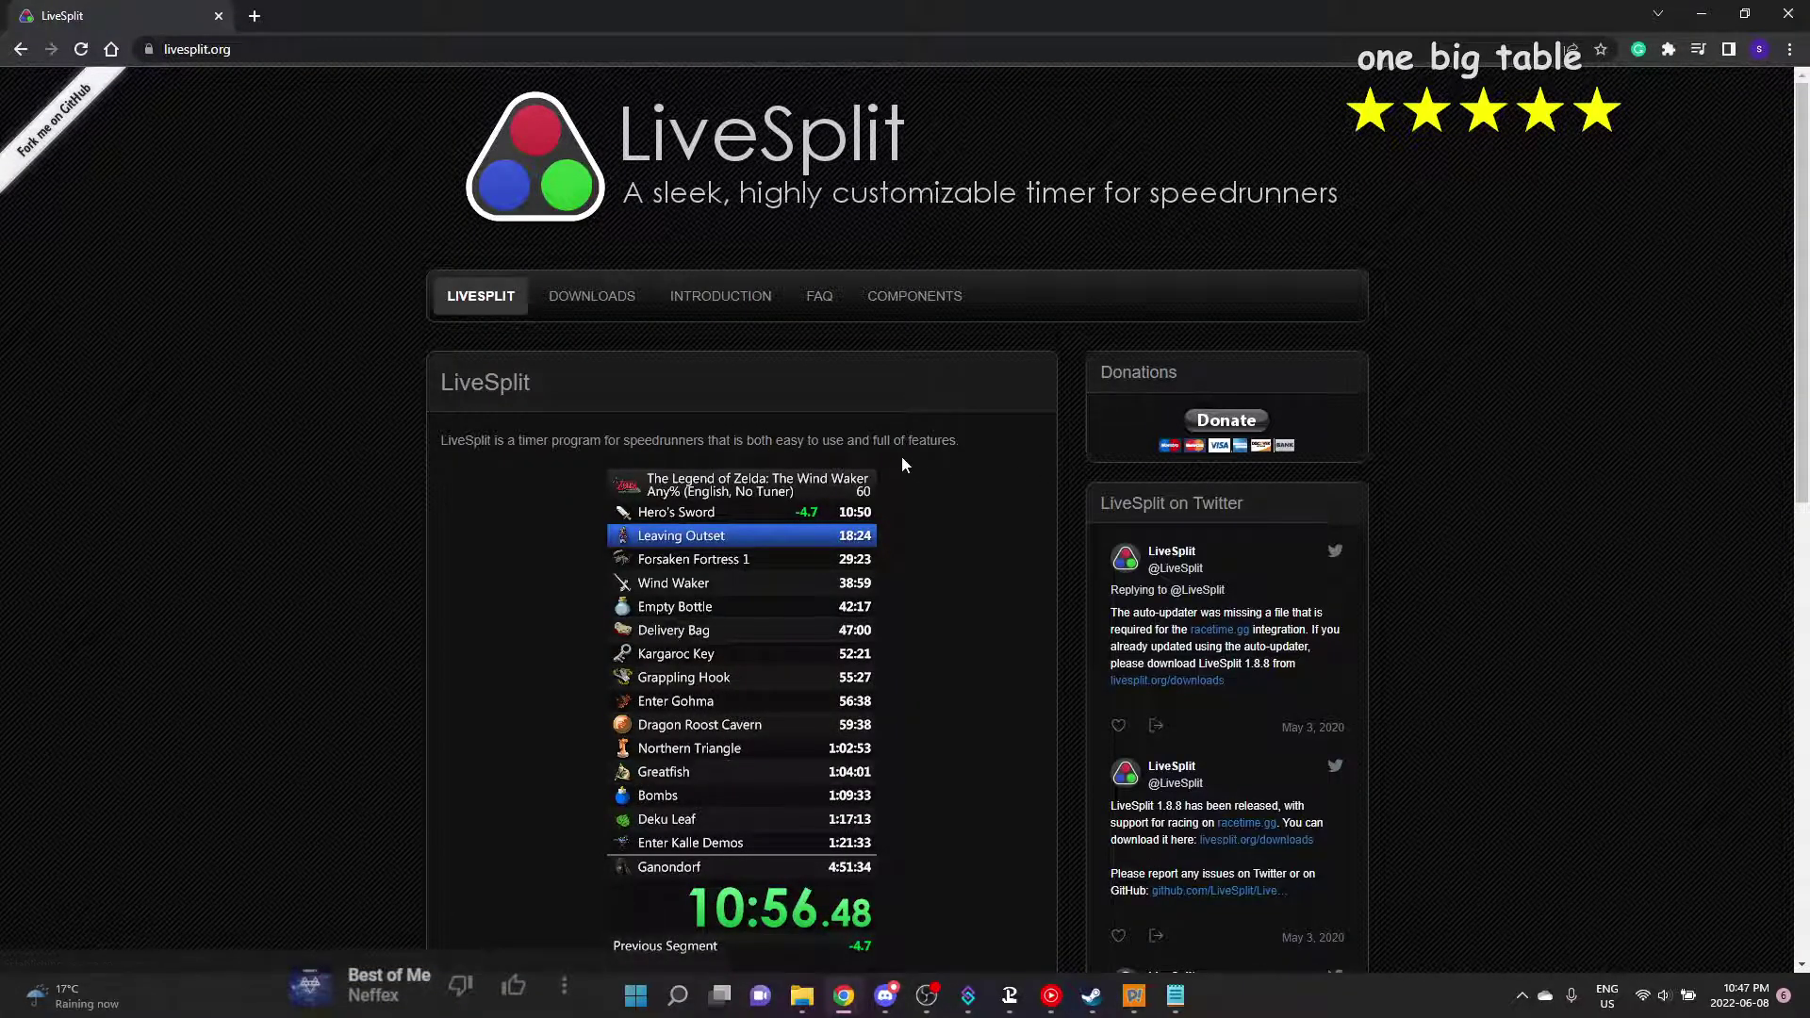
scroll(901, 457, "down", 3)
scroll(901, 457, "up", 3)
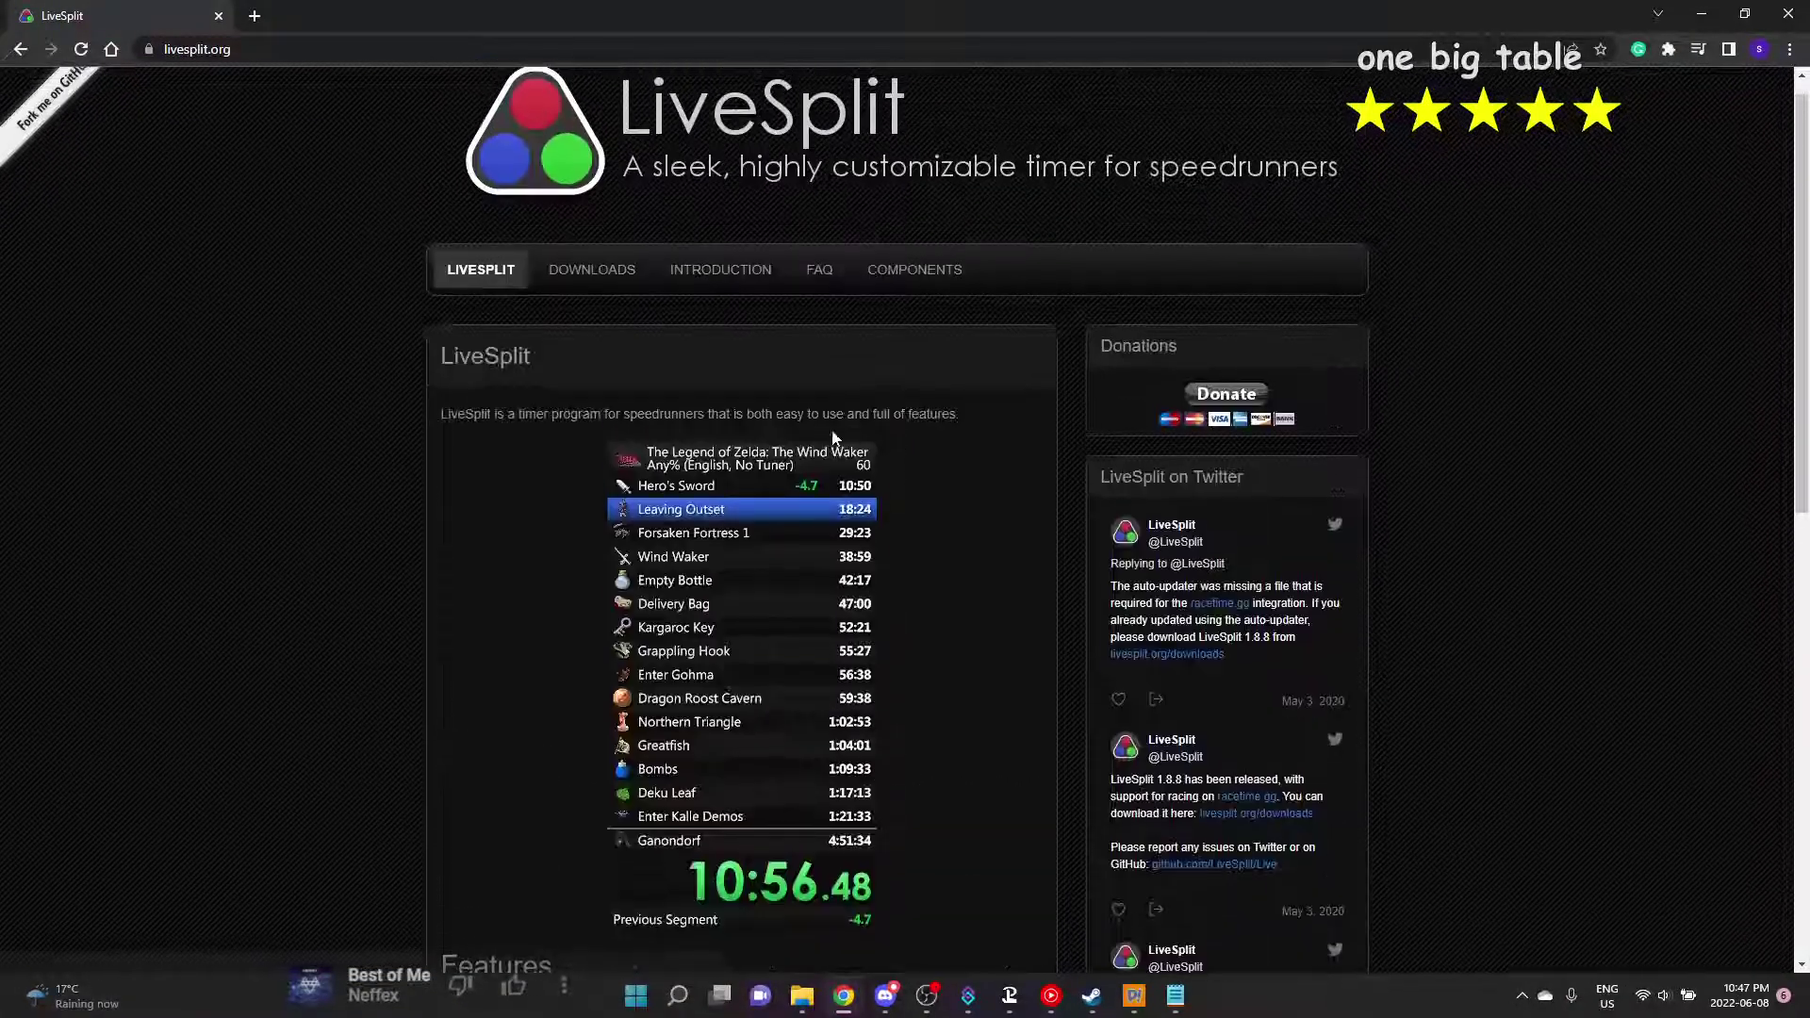
left_click(590, 270)
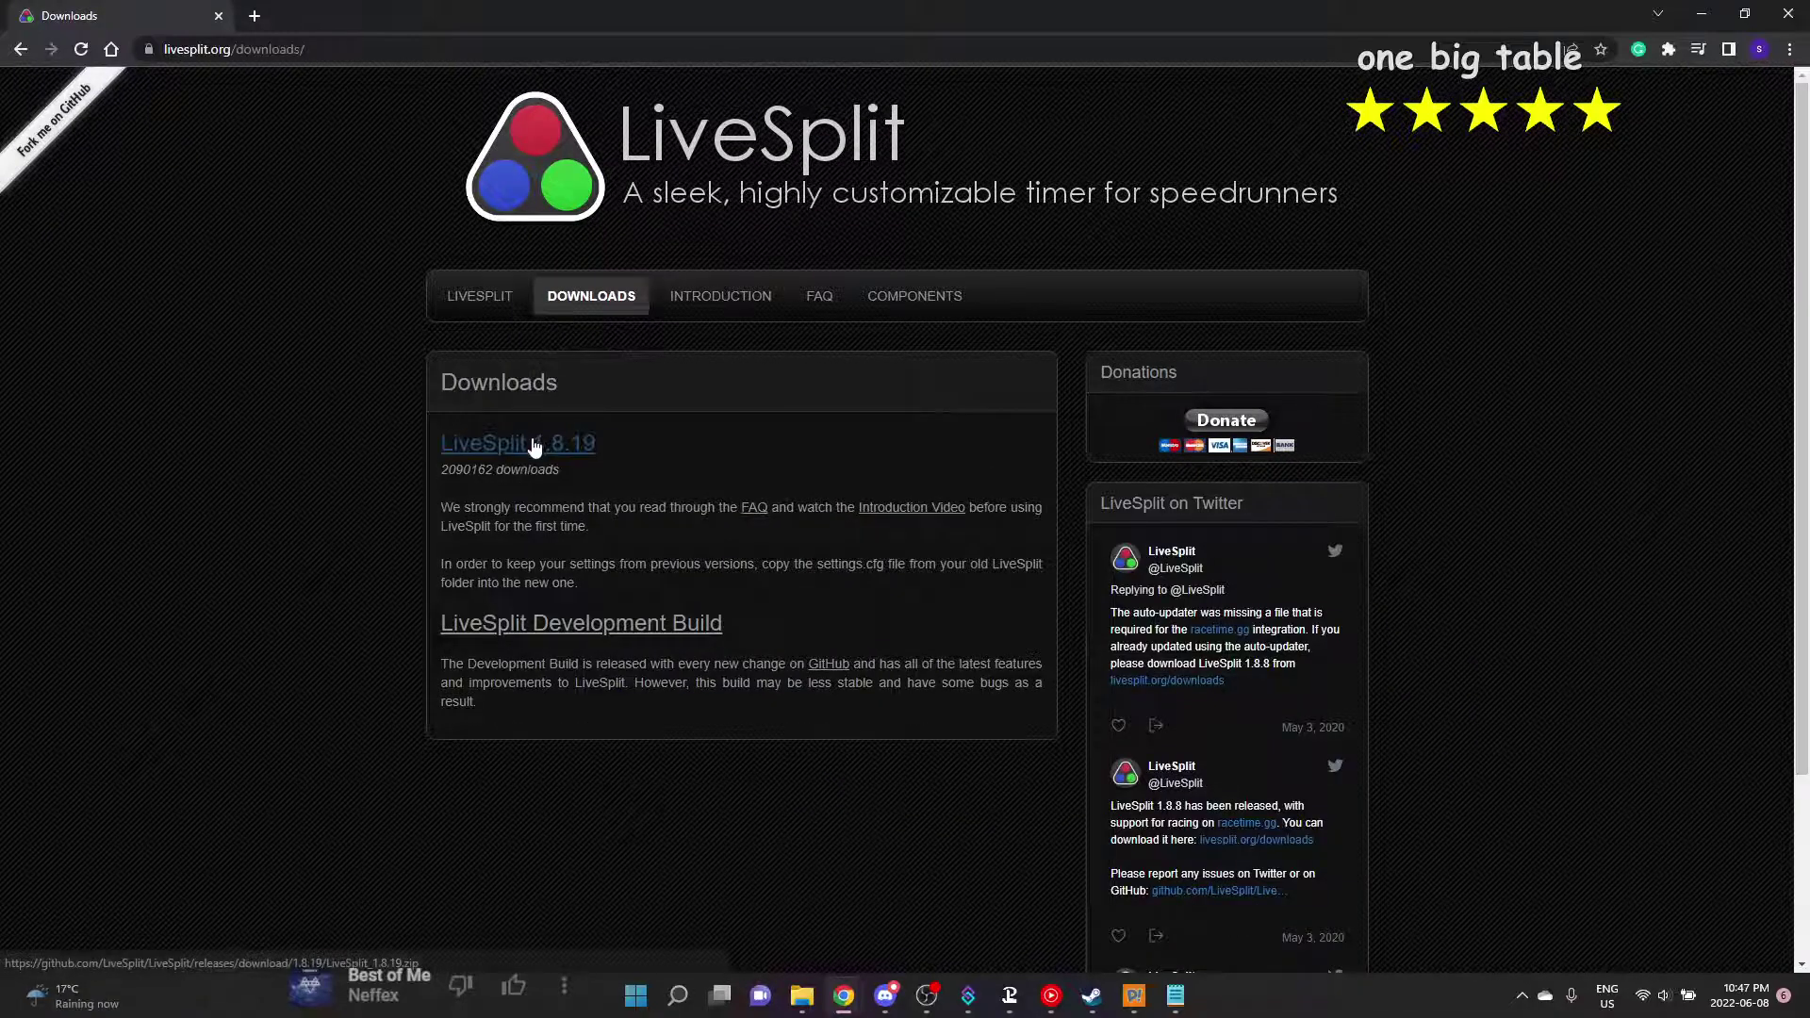
Download LiveSplit 1.8.19 and save the zip as LiveSplit_1.8.19 in the Documents\stram folder
left_click(533, 452)
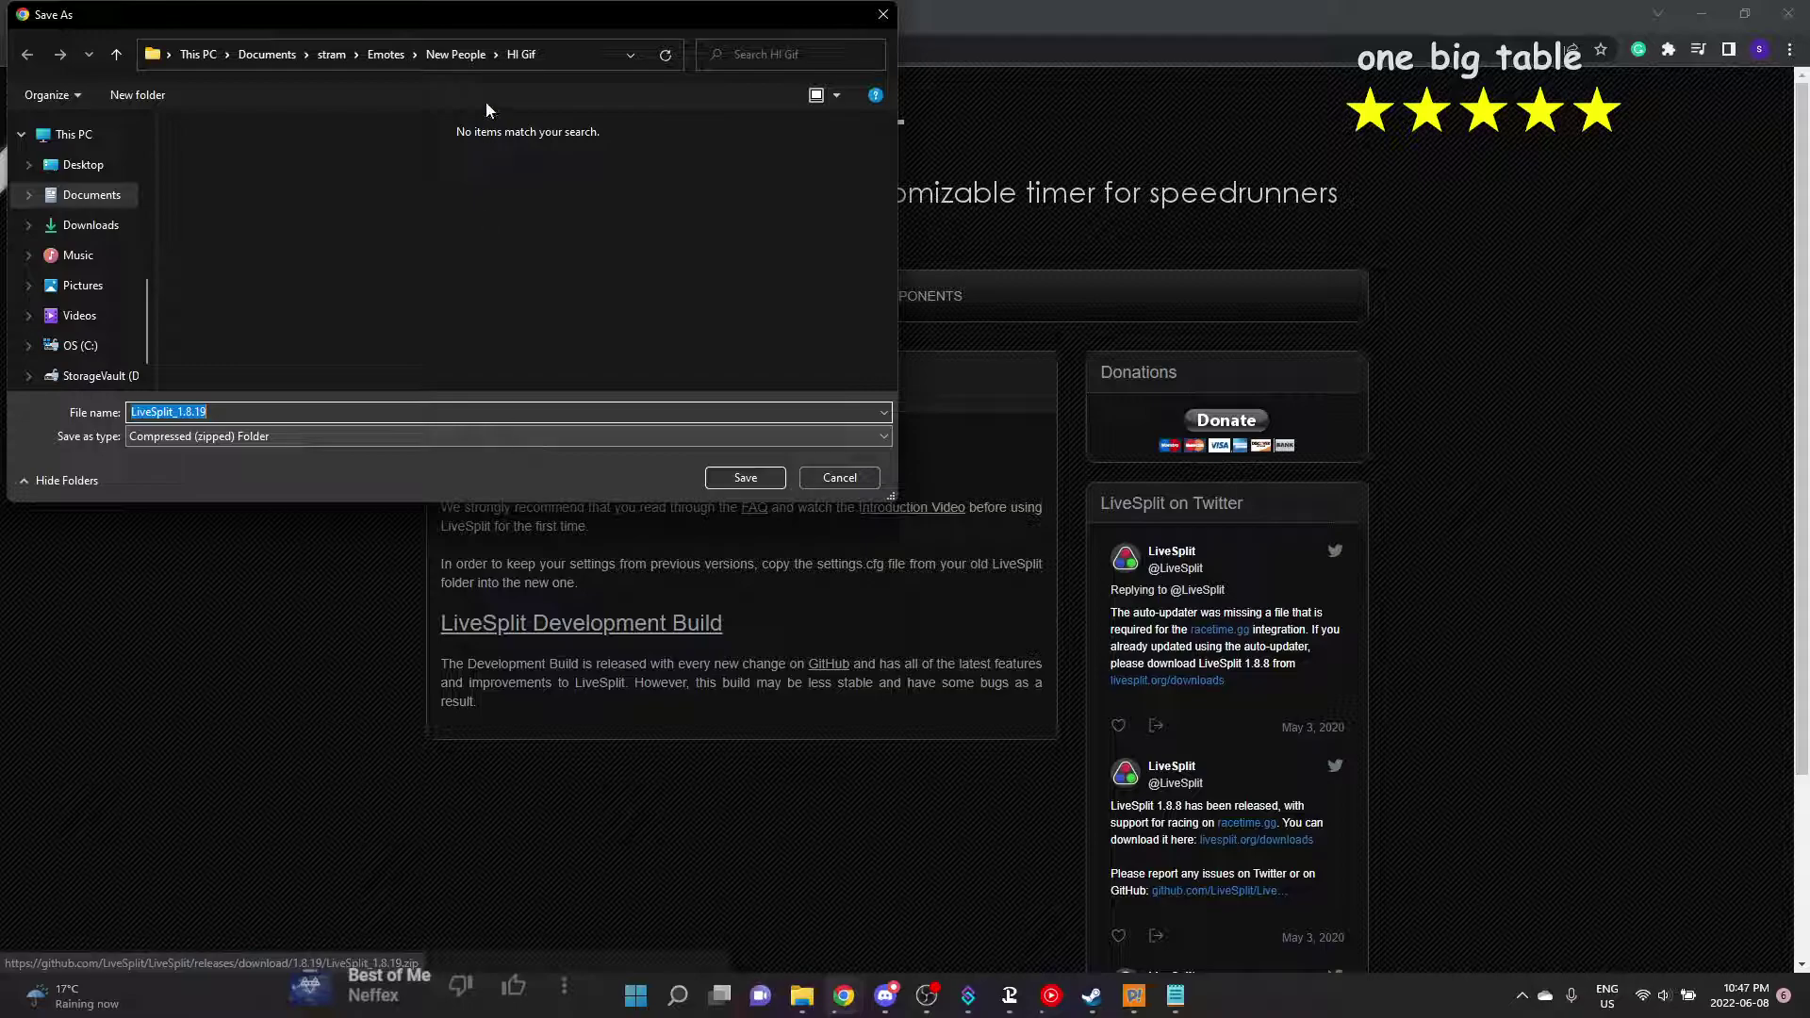
left_click(326, 60)
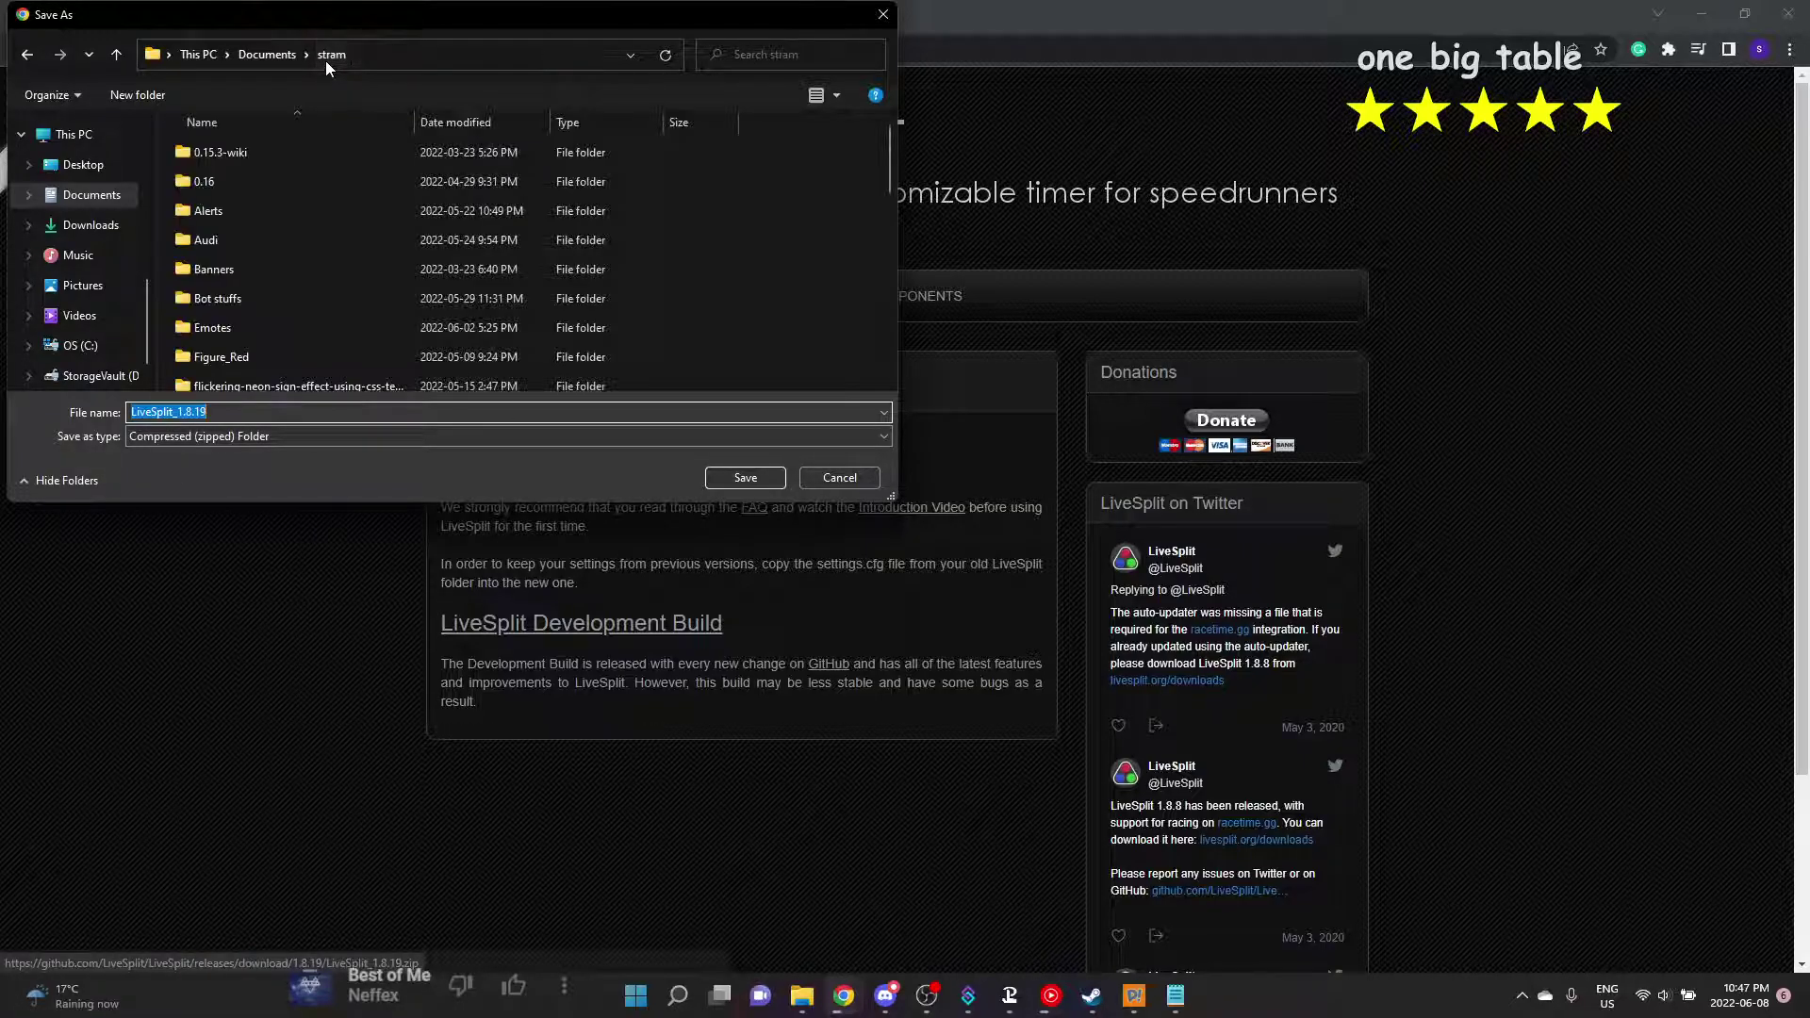
left_click(327, 411)
key("Return")
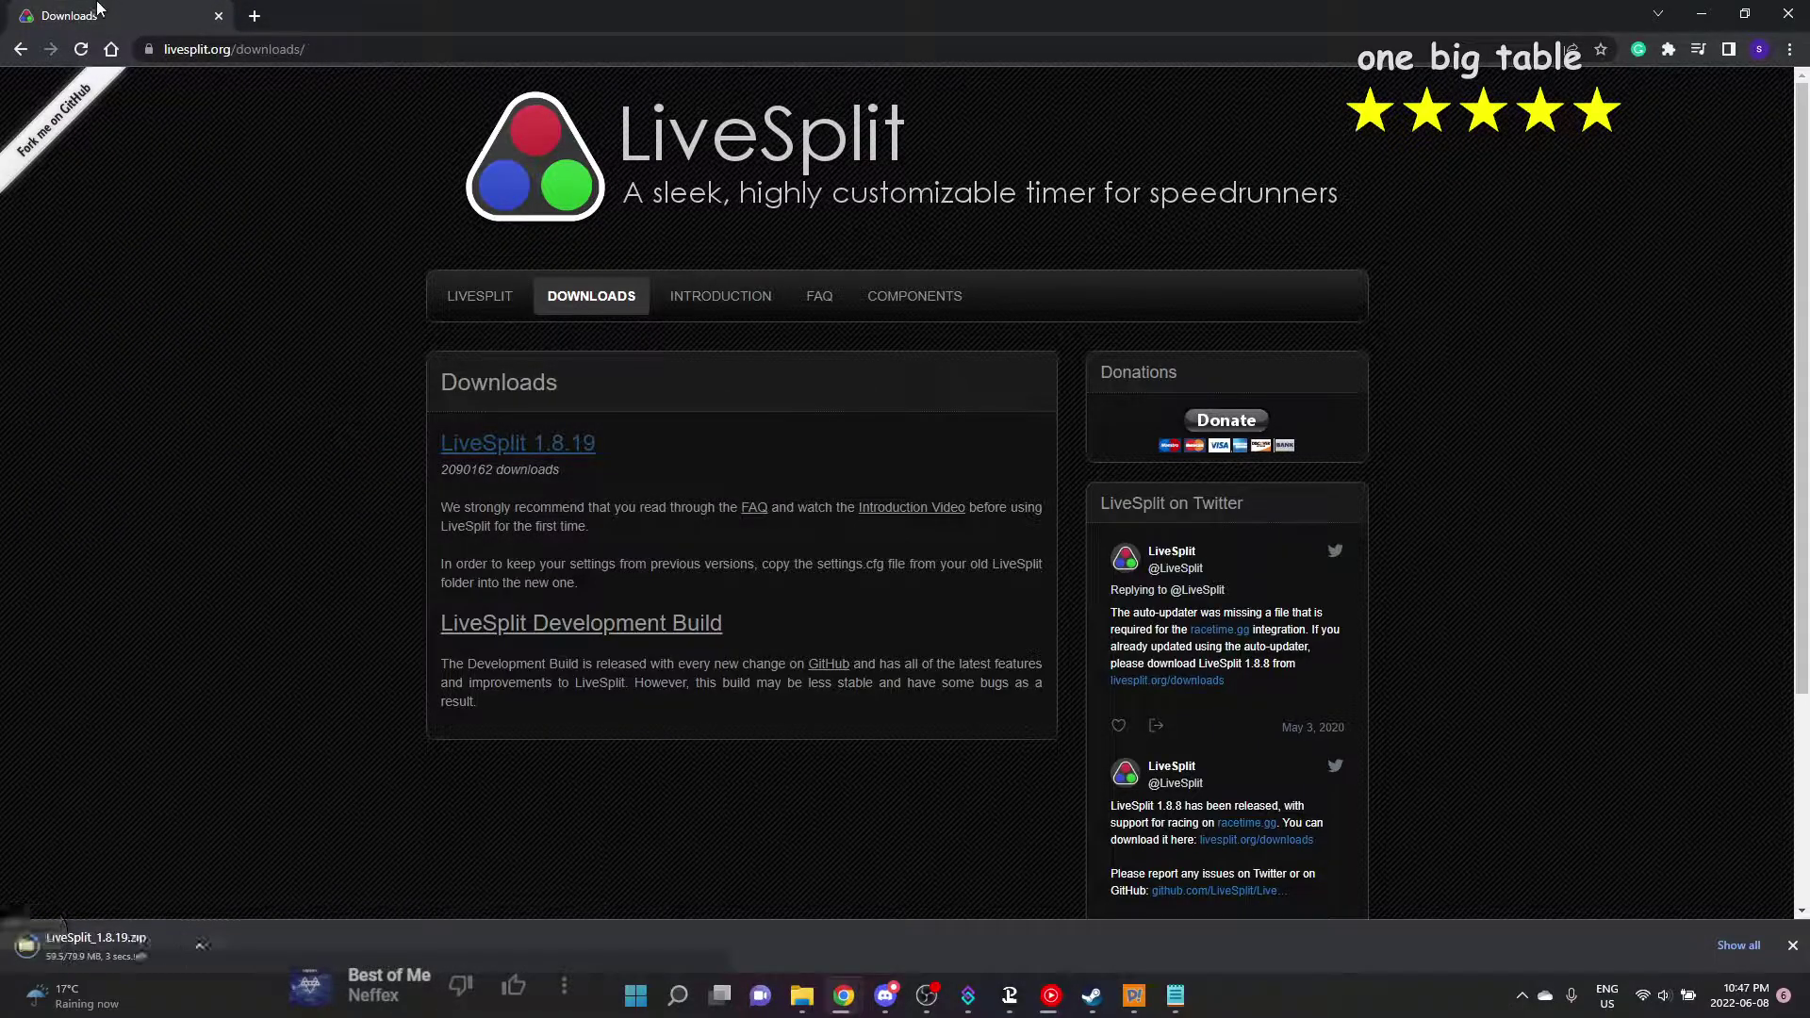
Return to the wiki's SpeedRunning page and open the LiveSplit.Server link in a new tab
left_click(19, 52)
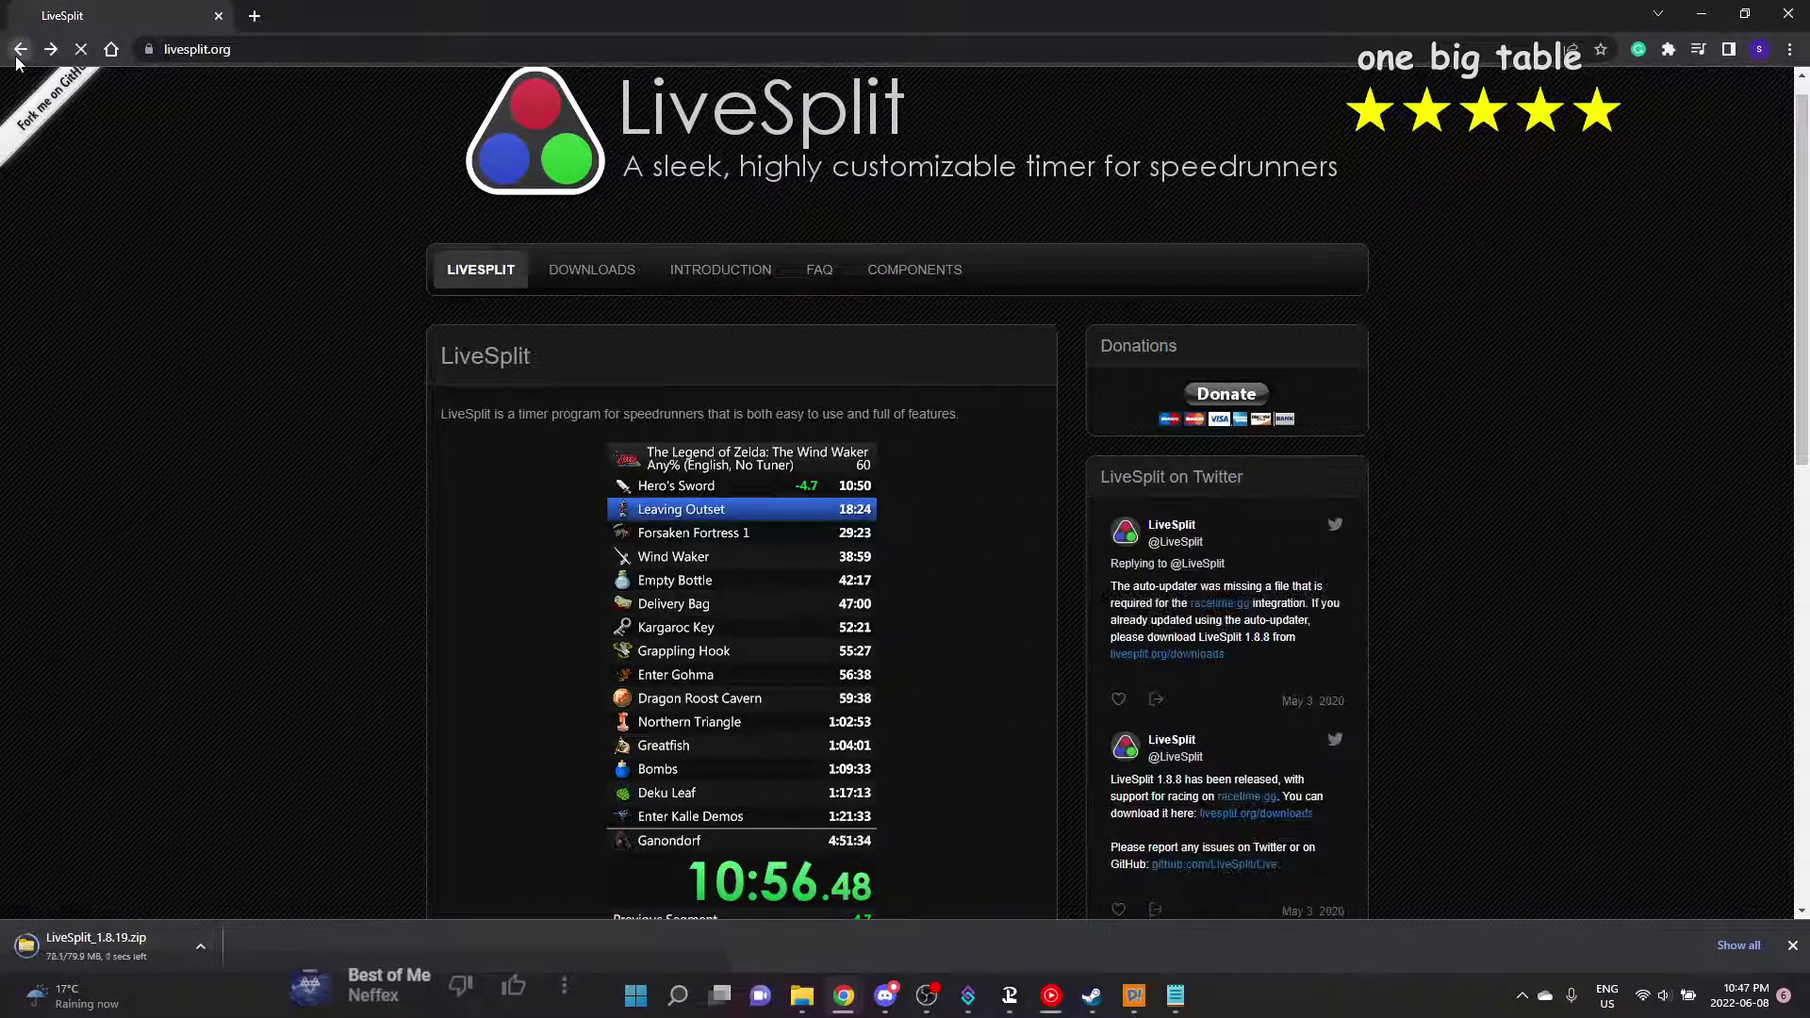
left_click(19, 53)
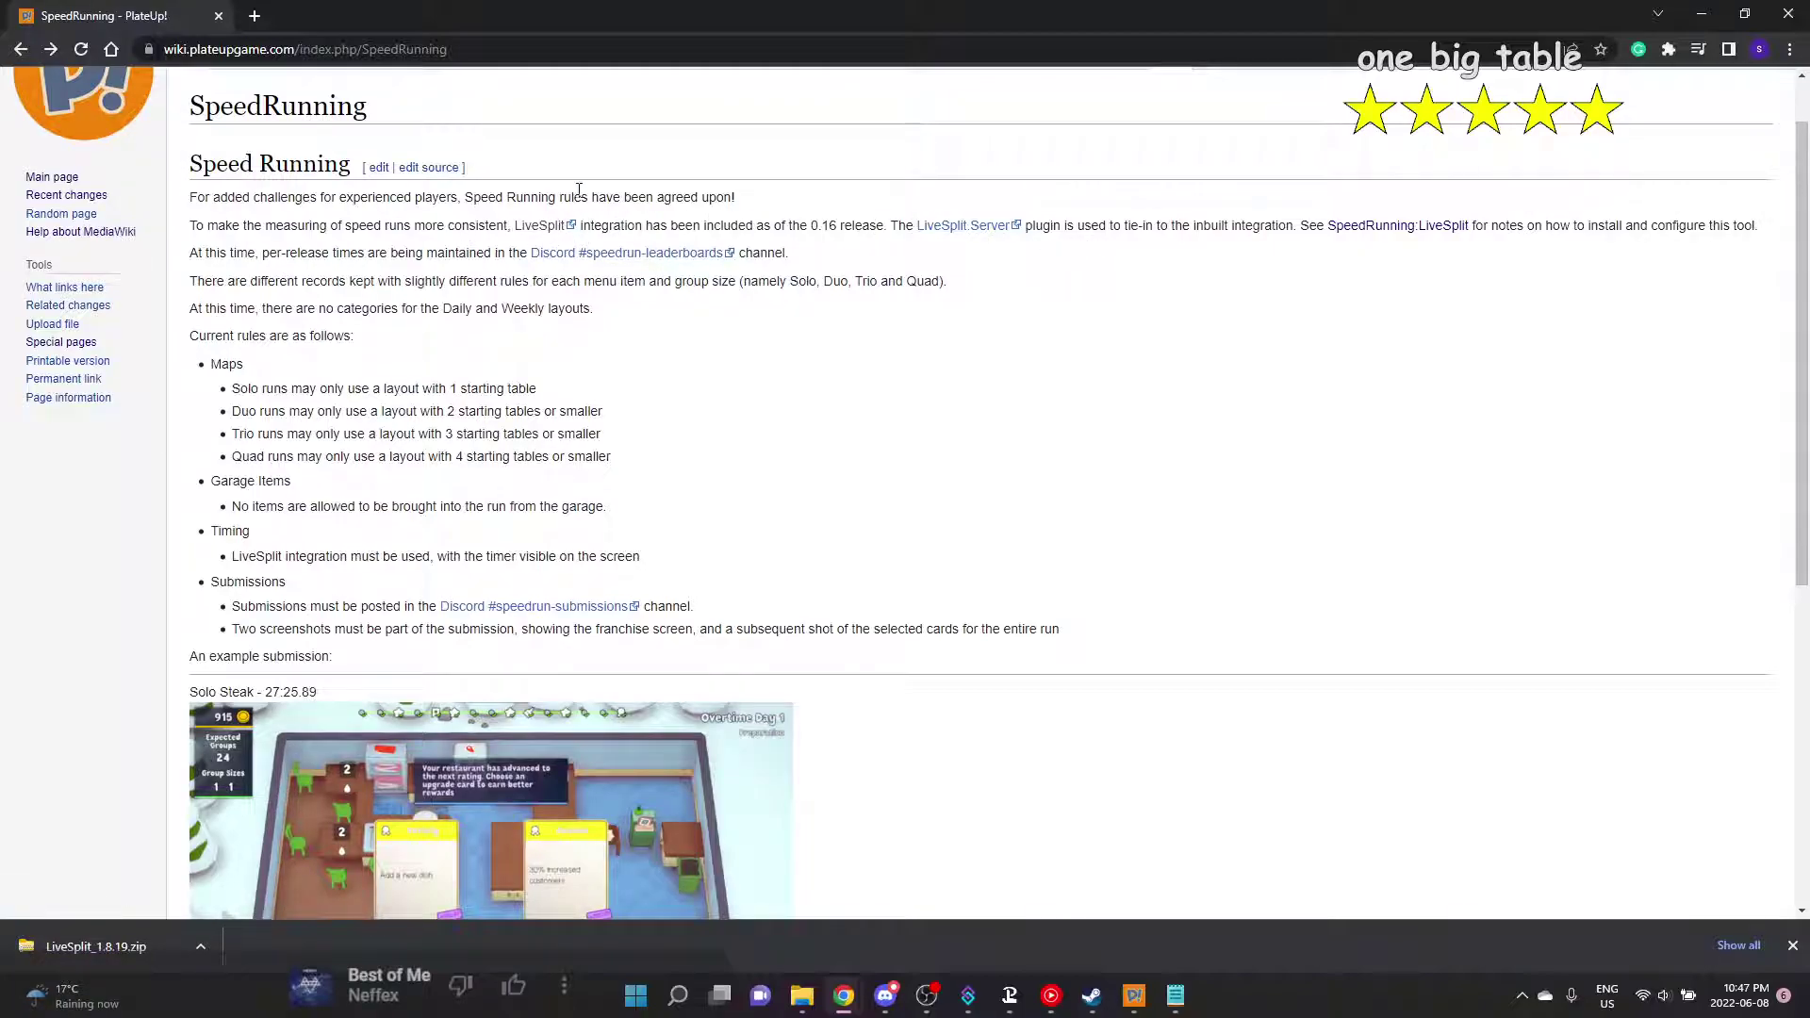
scroll(341, 303, "down", 6)
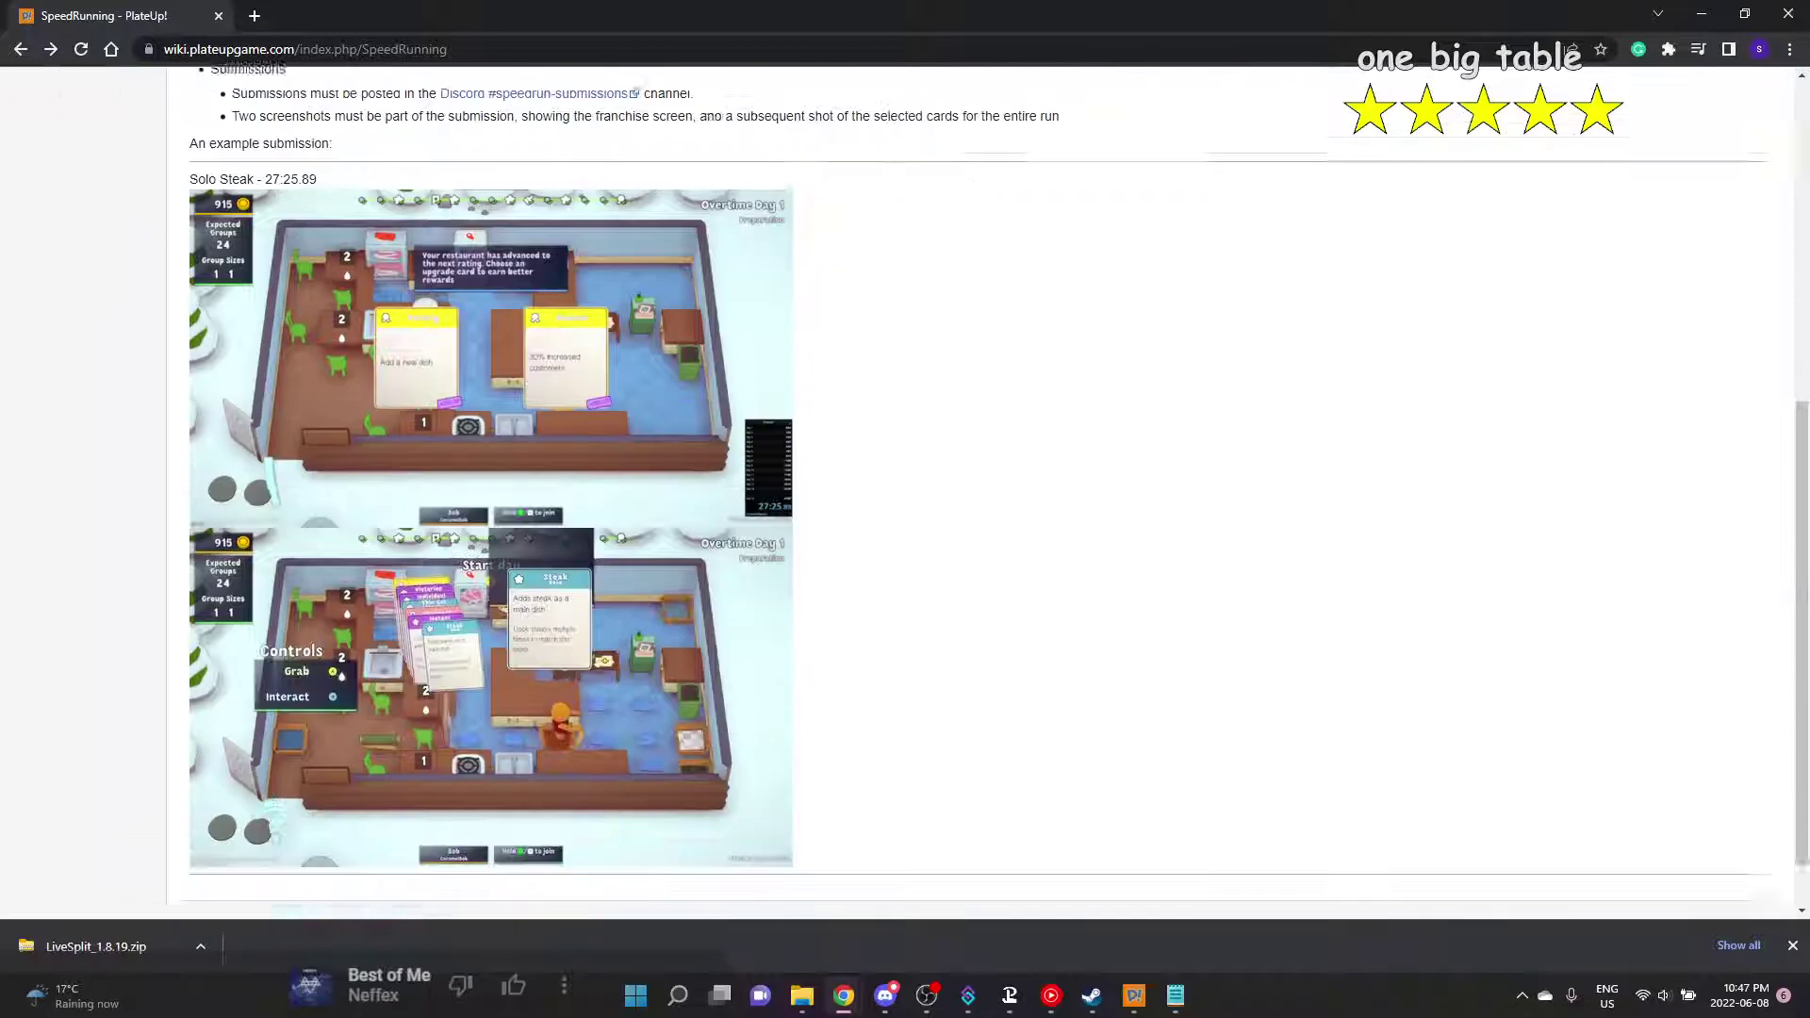
scroll(342, 304, "up", 7)
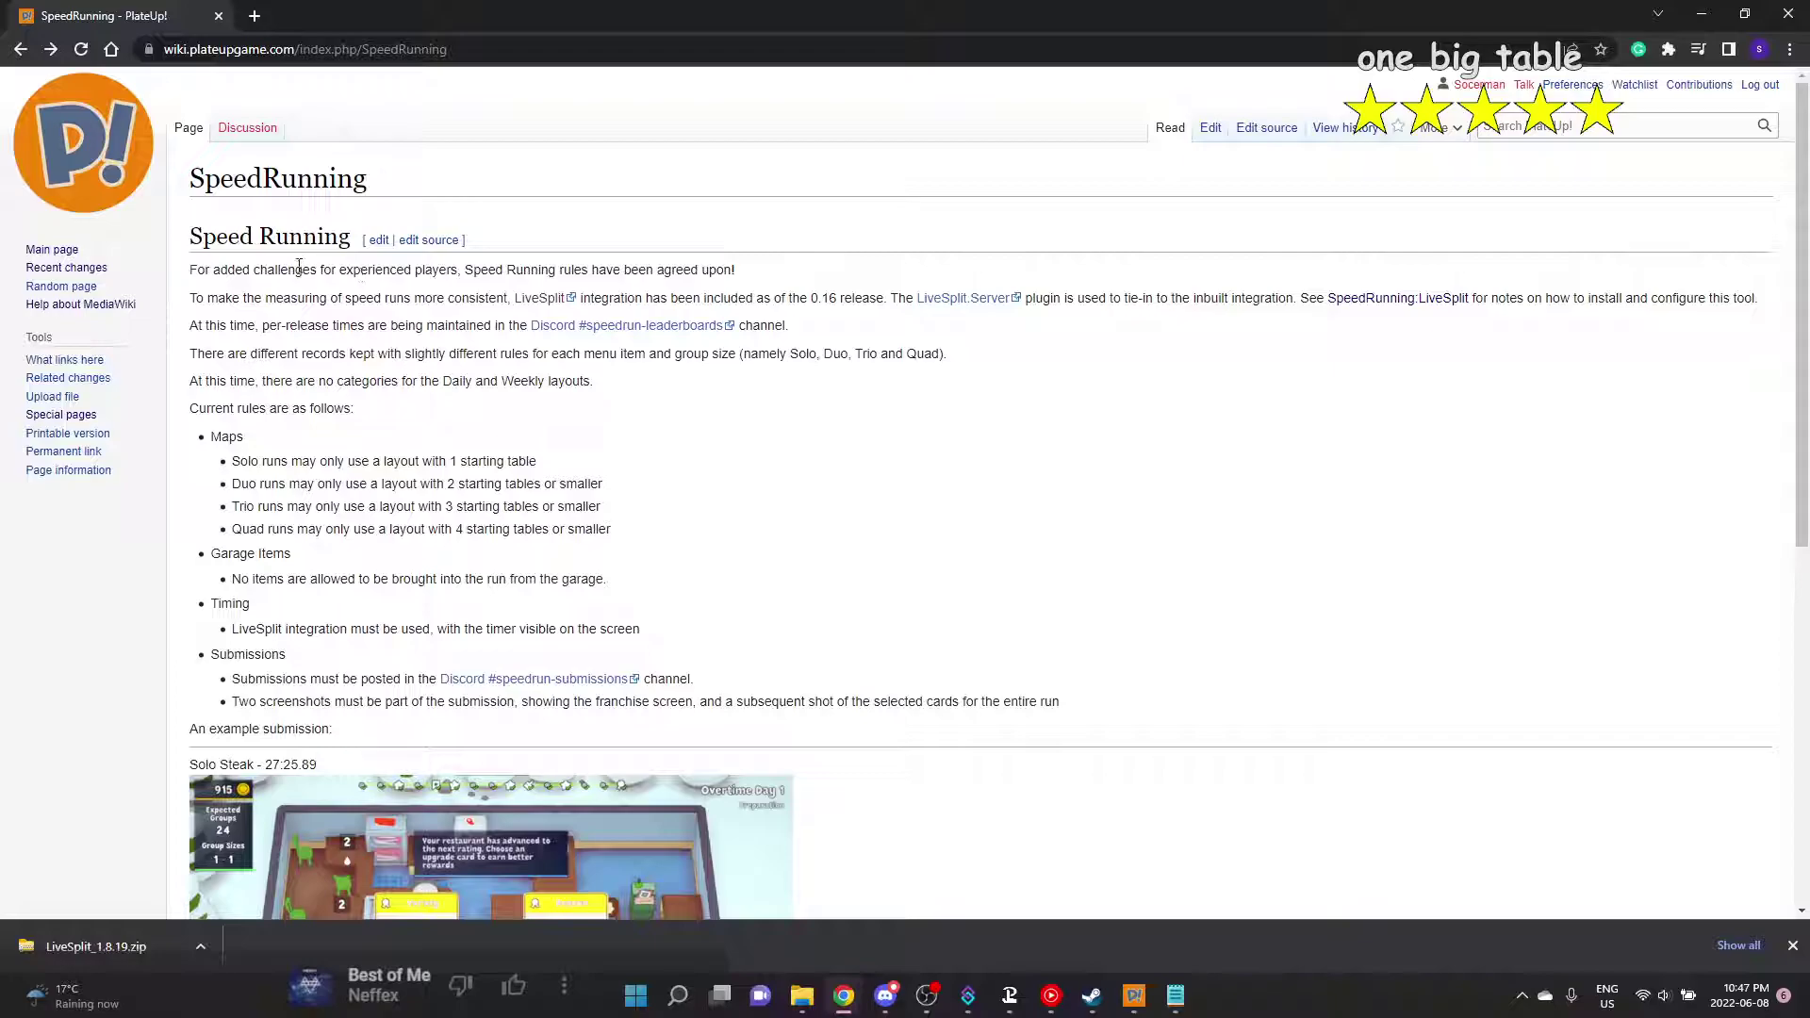
right_click(954, 301)
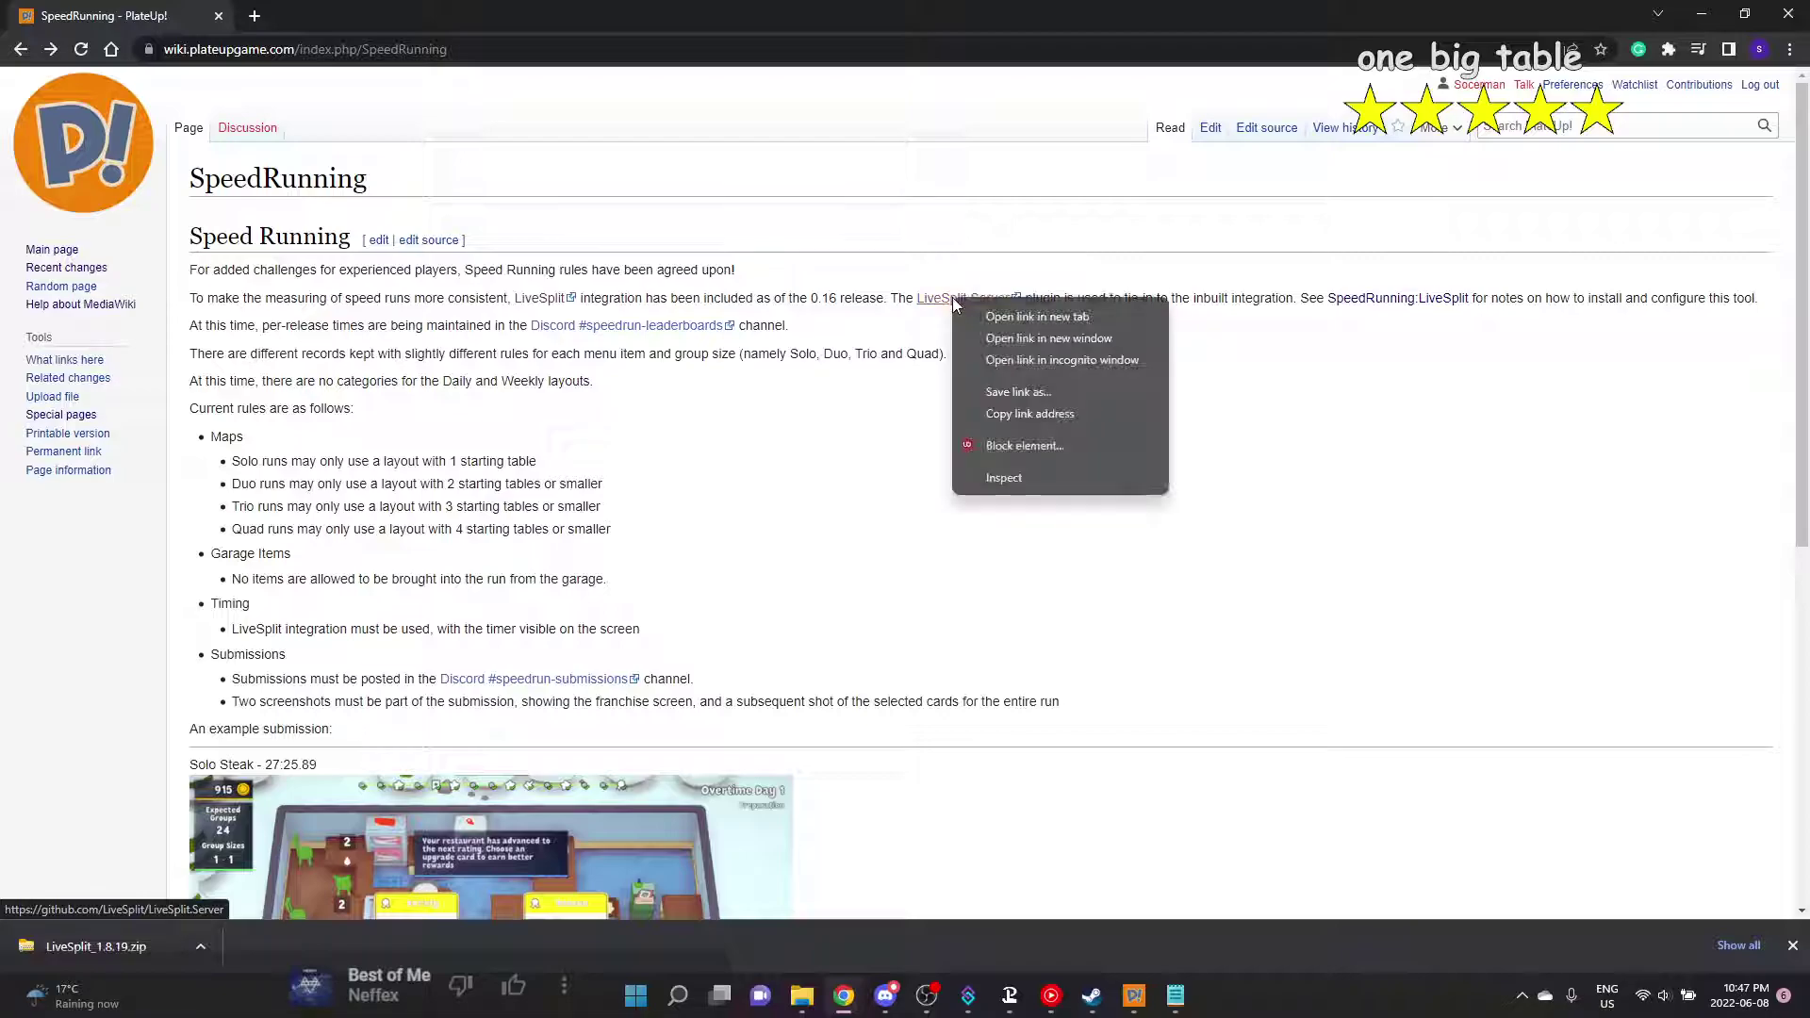
left_click(1023, 314)
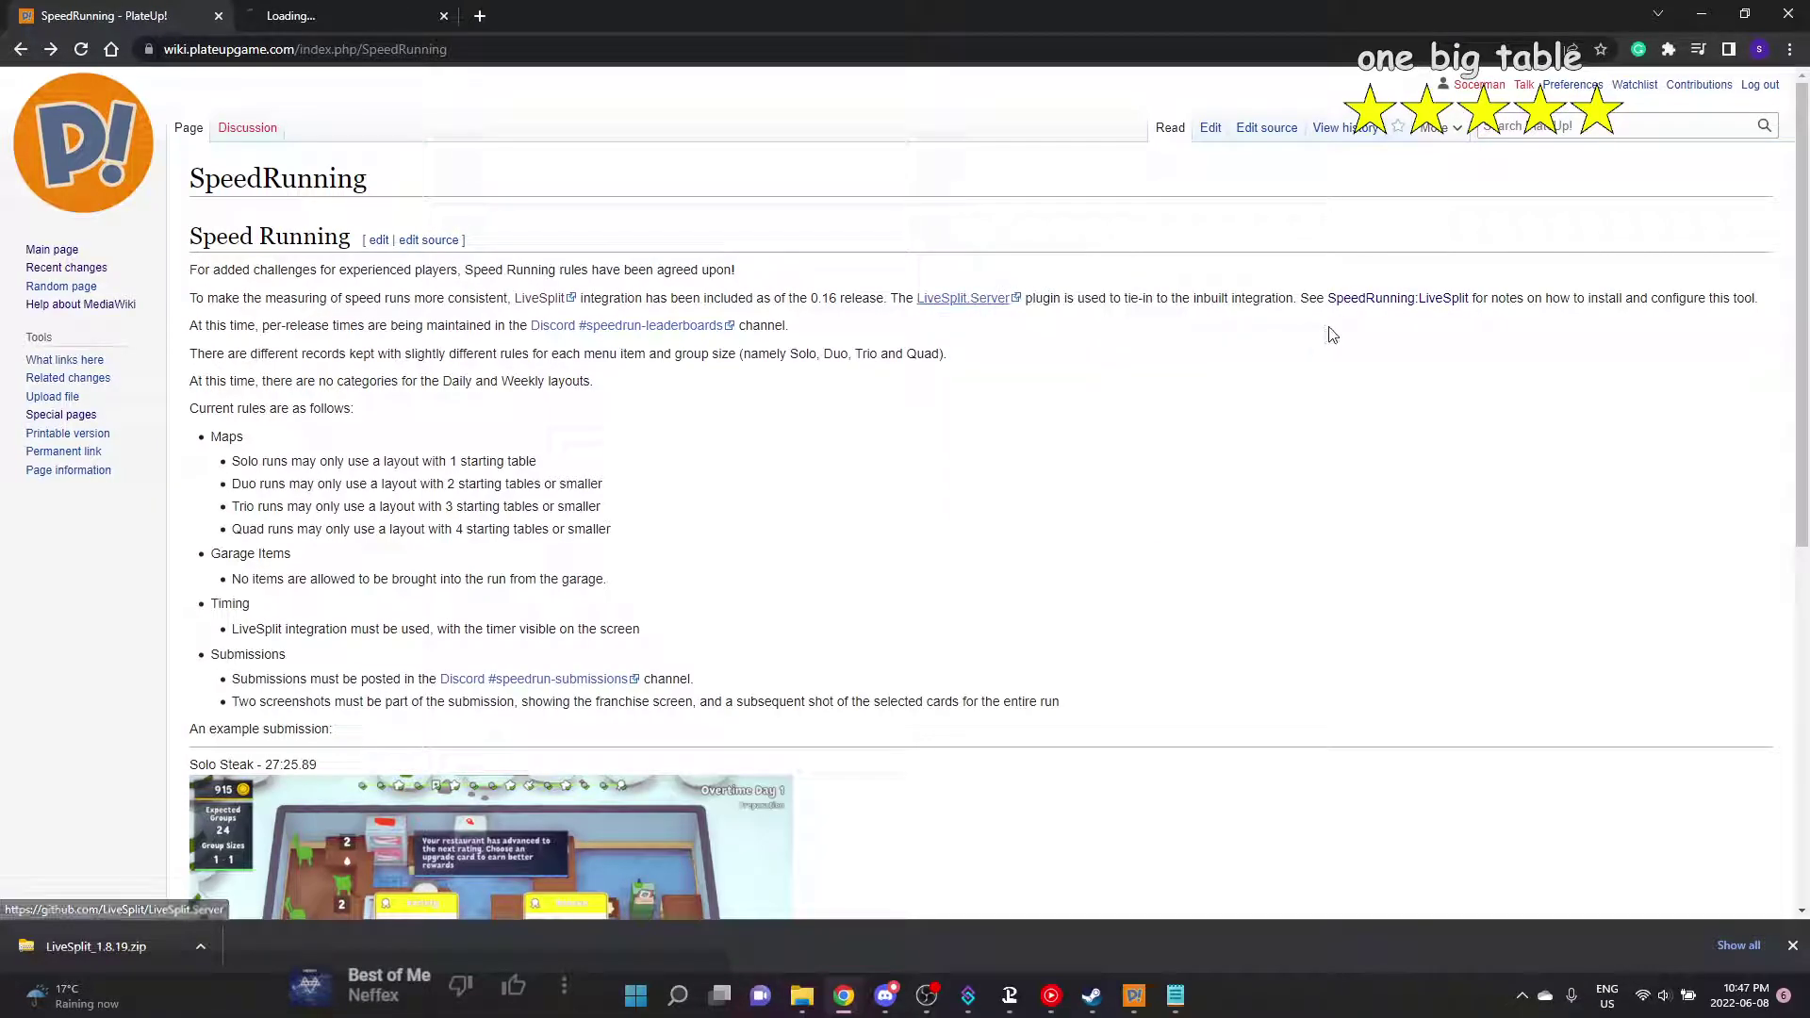
Open the SpeedRunning:LiveSplit page with the installation and configuration notes and enlarge its text
left_click(1395, 300)
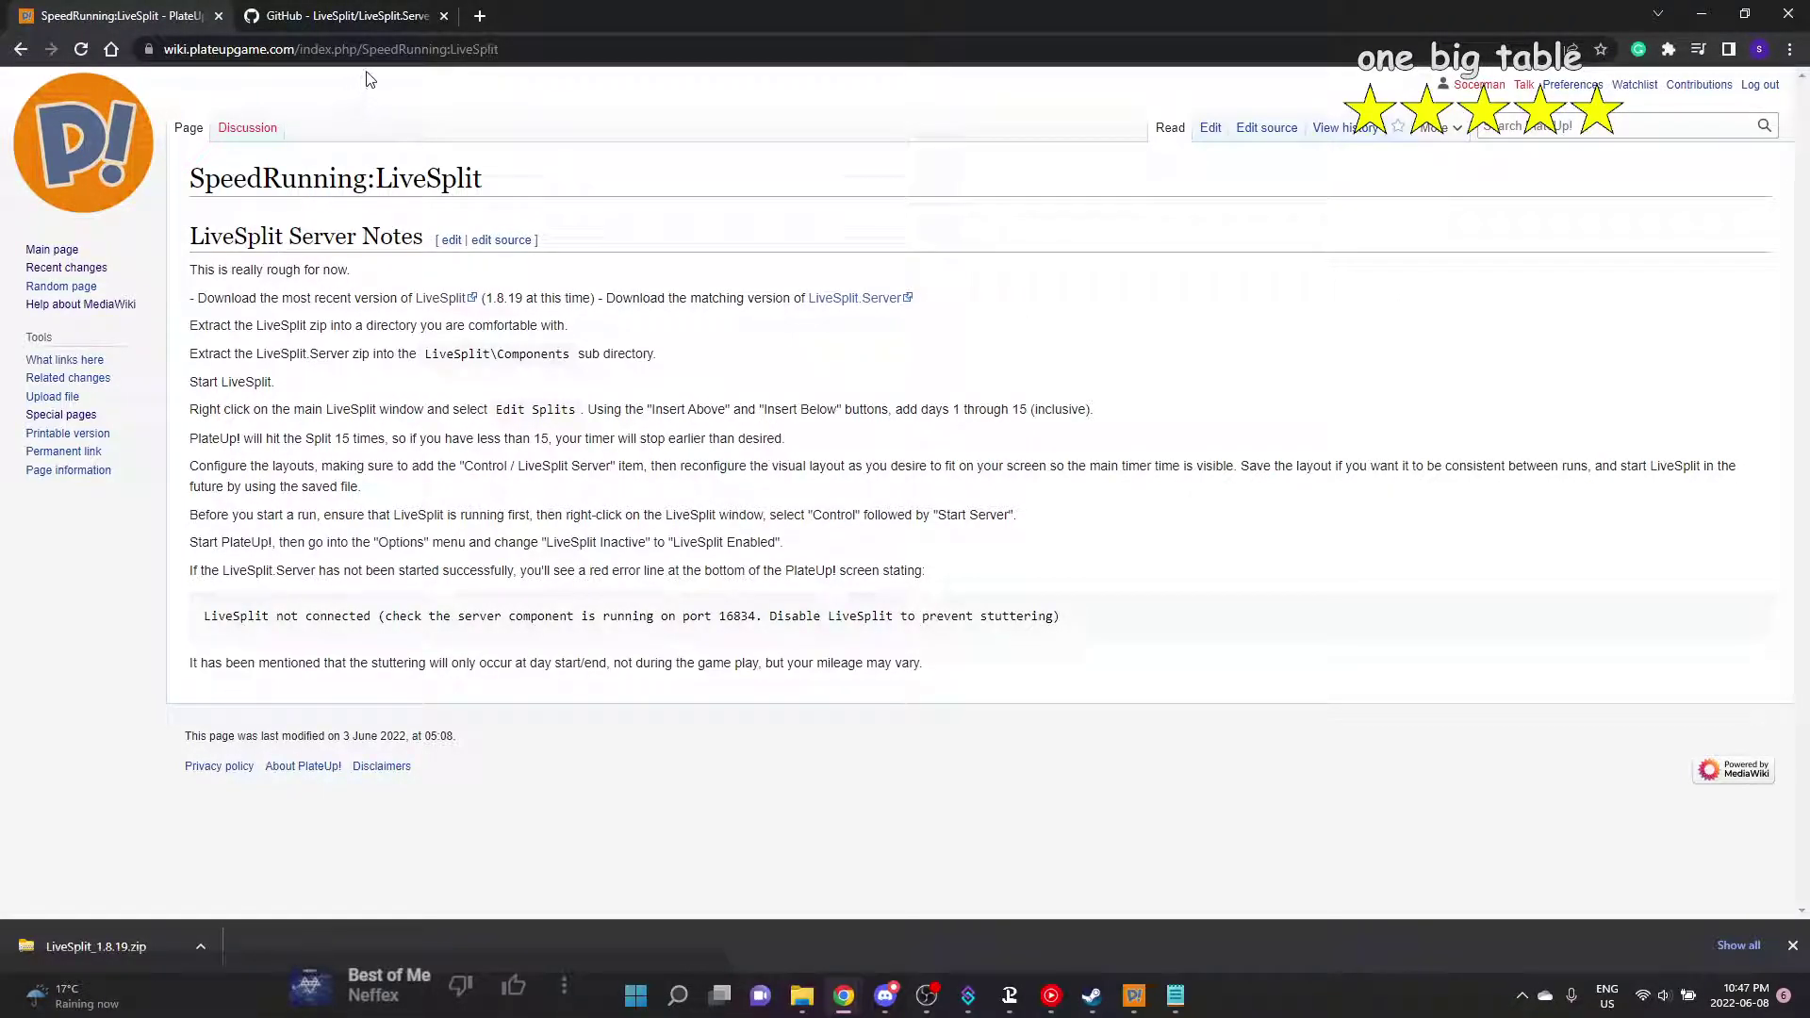
left_click(20, 50)
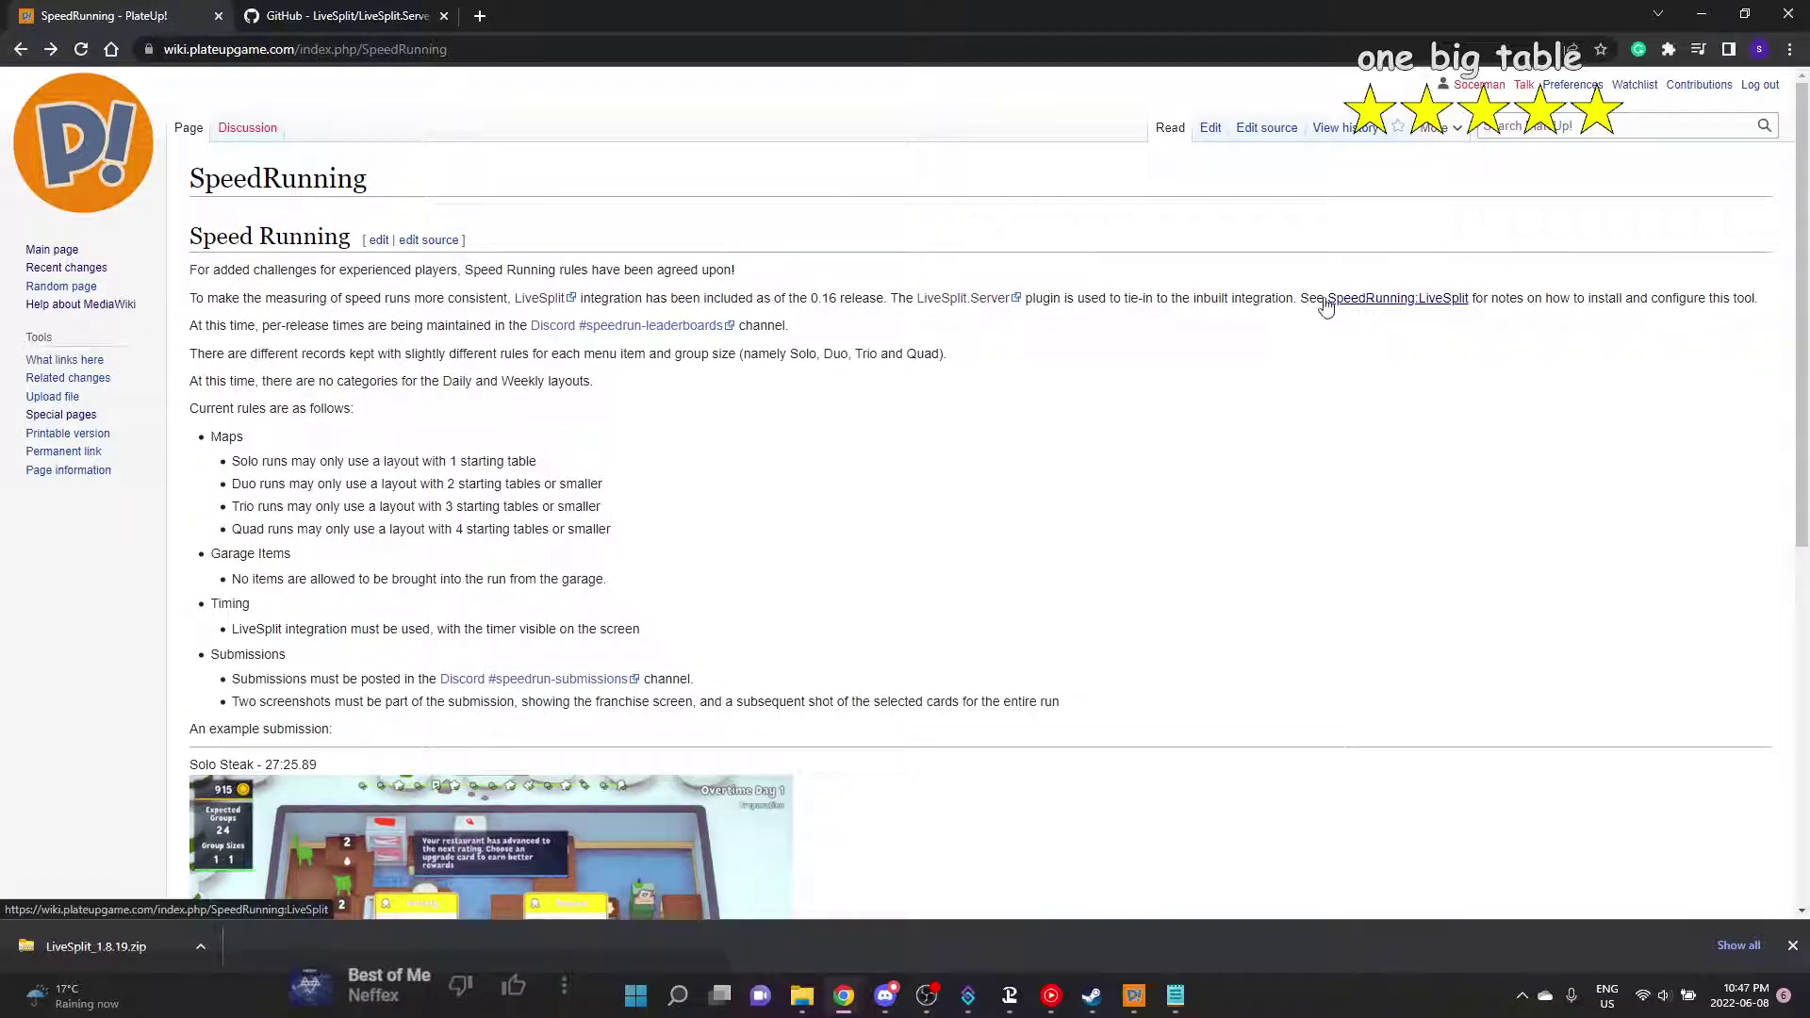
scroll(1326, 307, "up", 5, "ctrl")
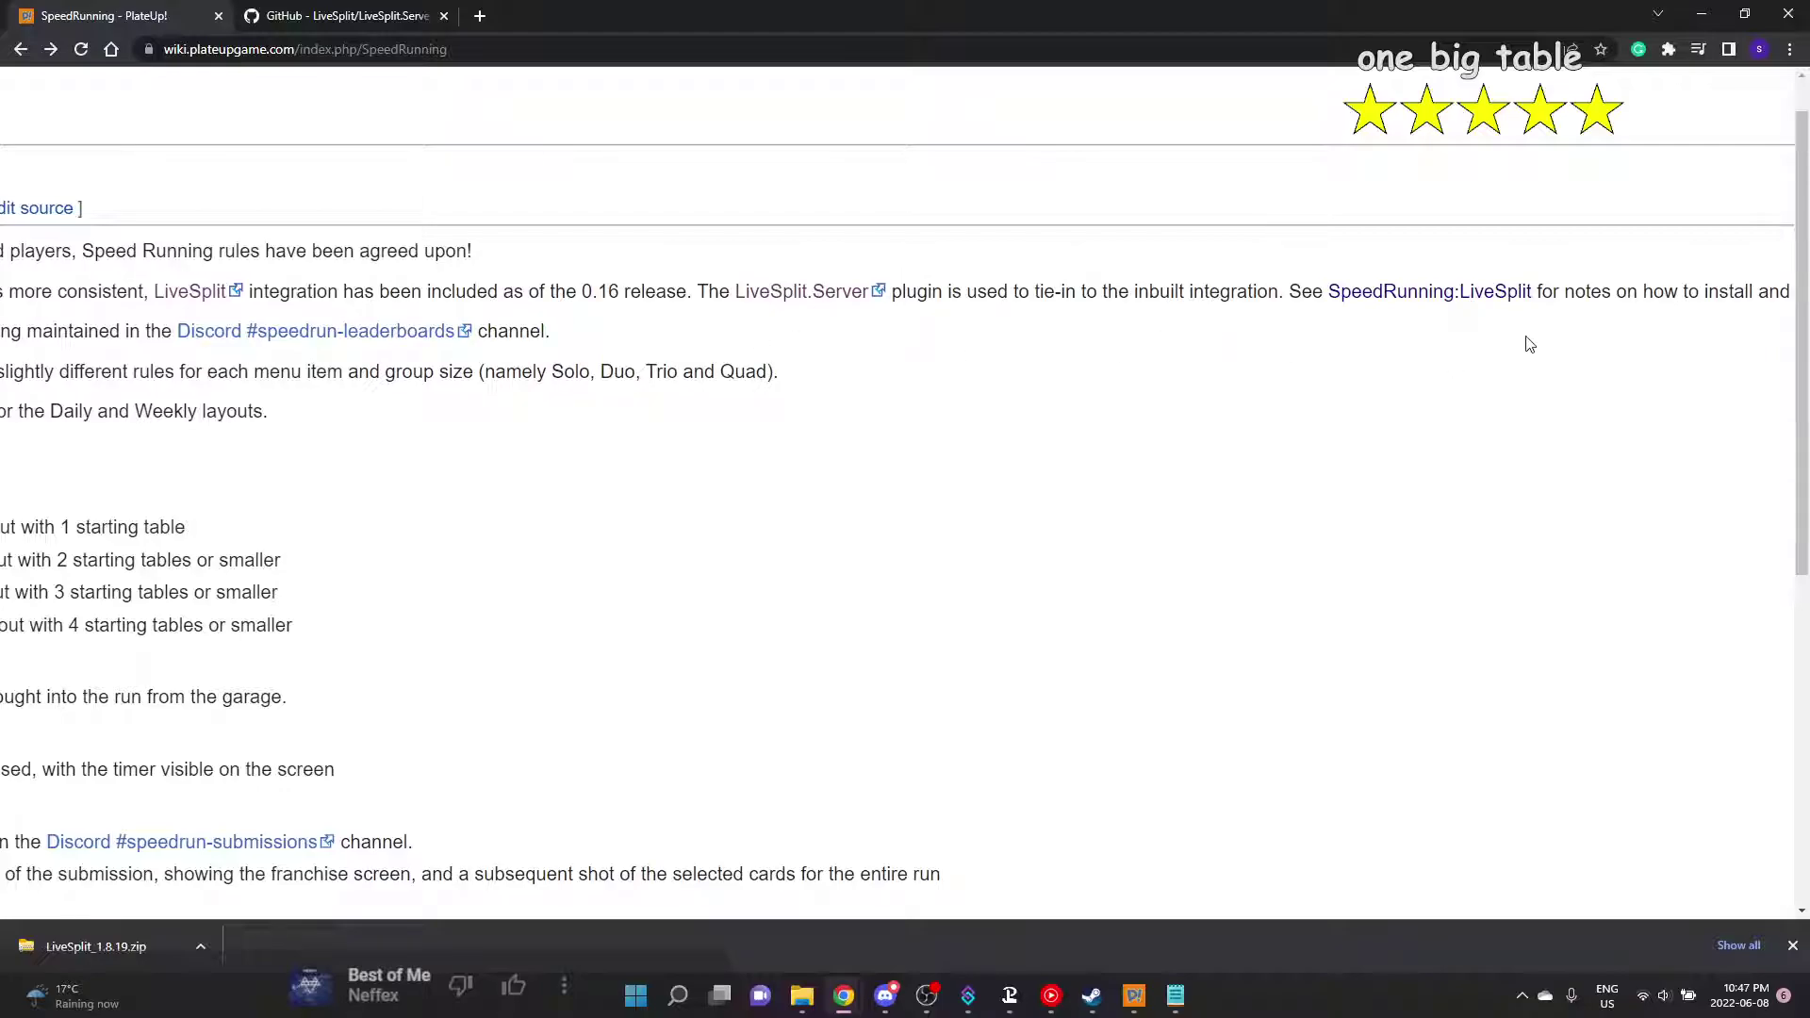
left_click(1505, 295)
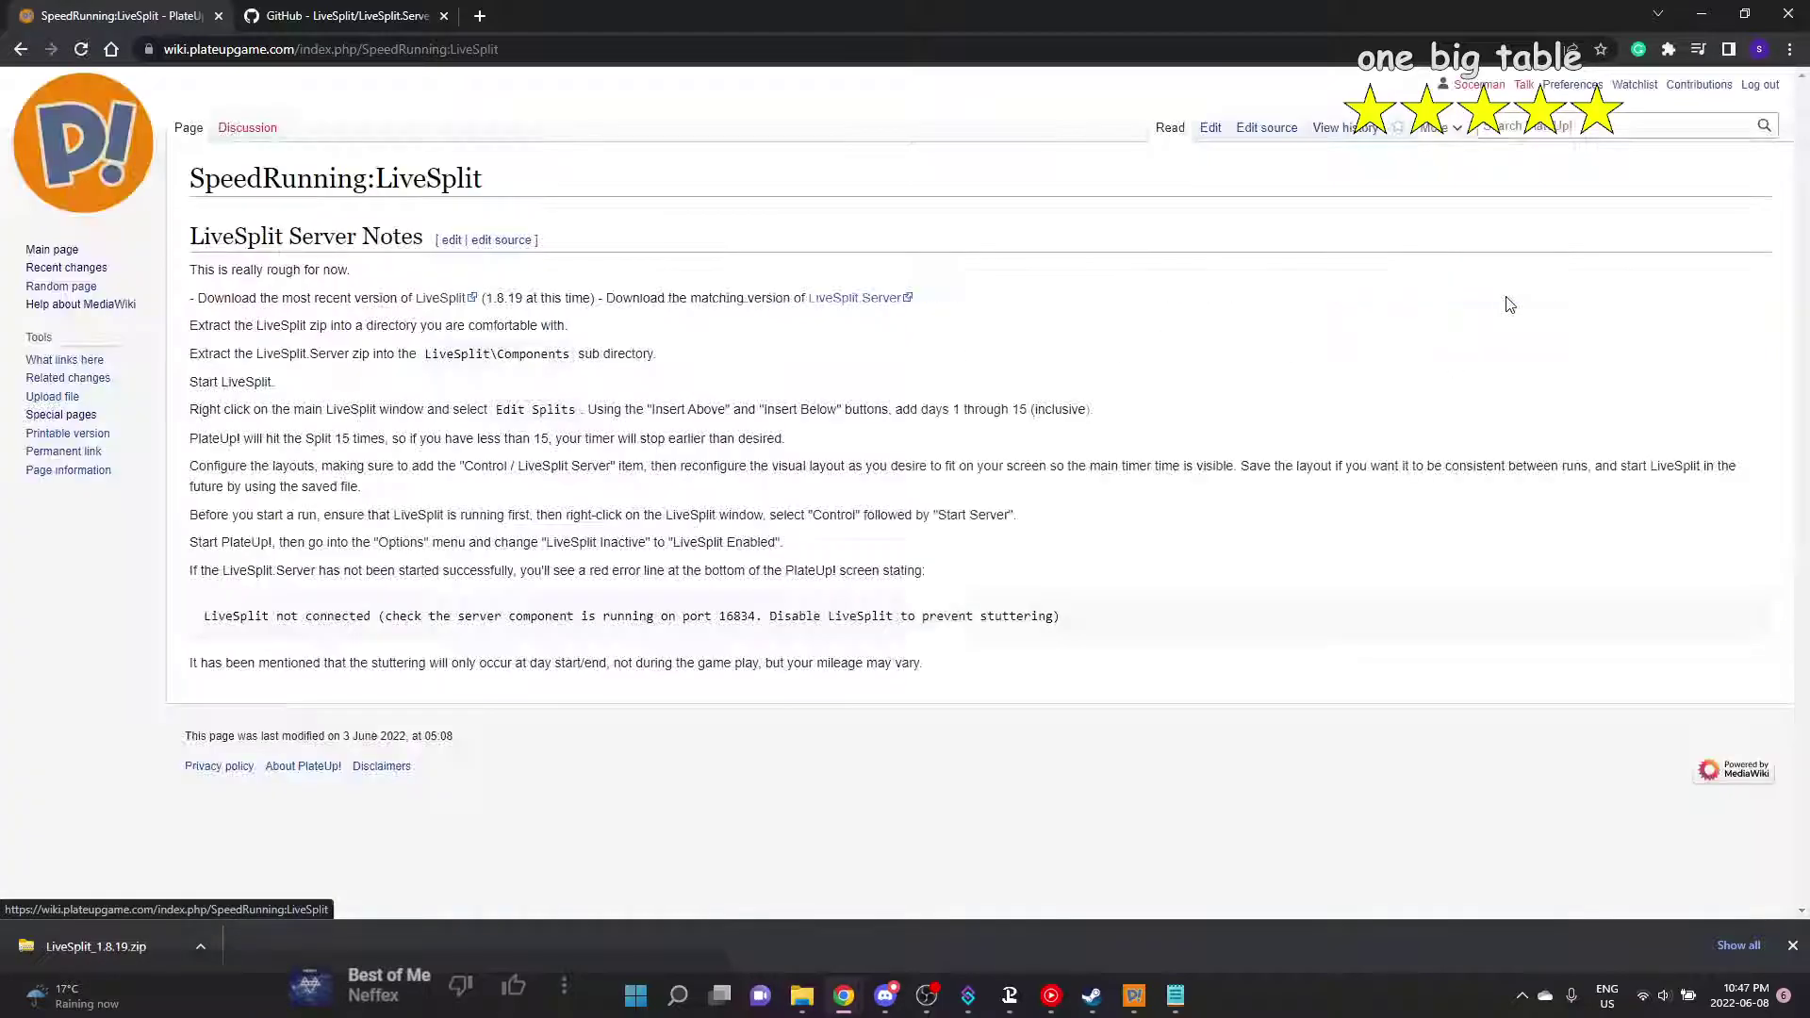
scroll(316, 322, "up", 3)
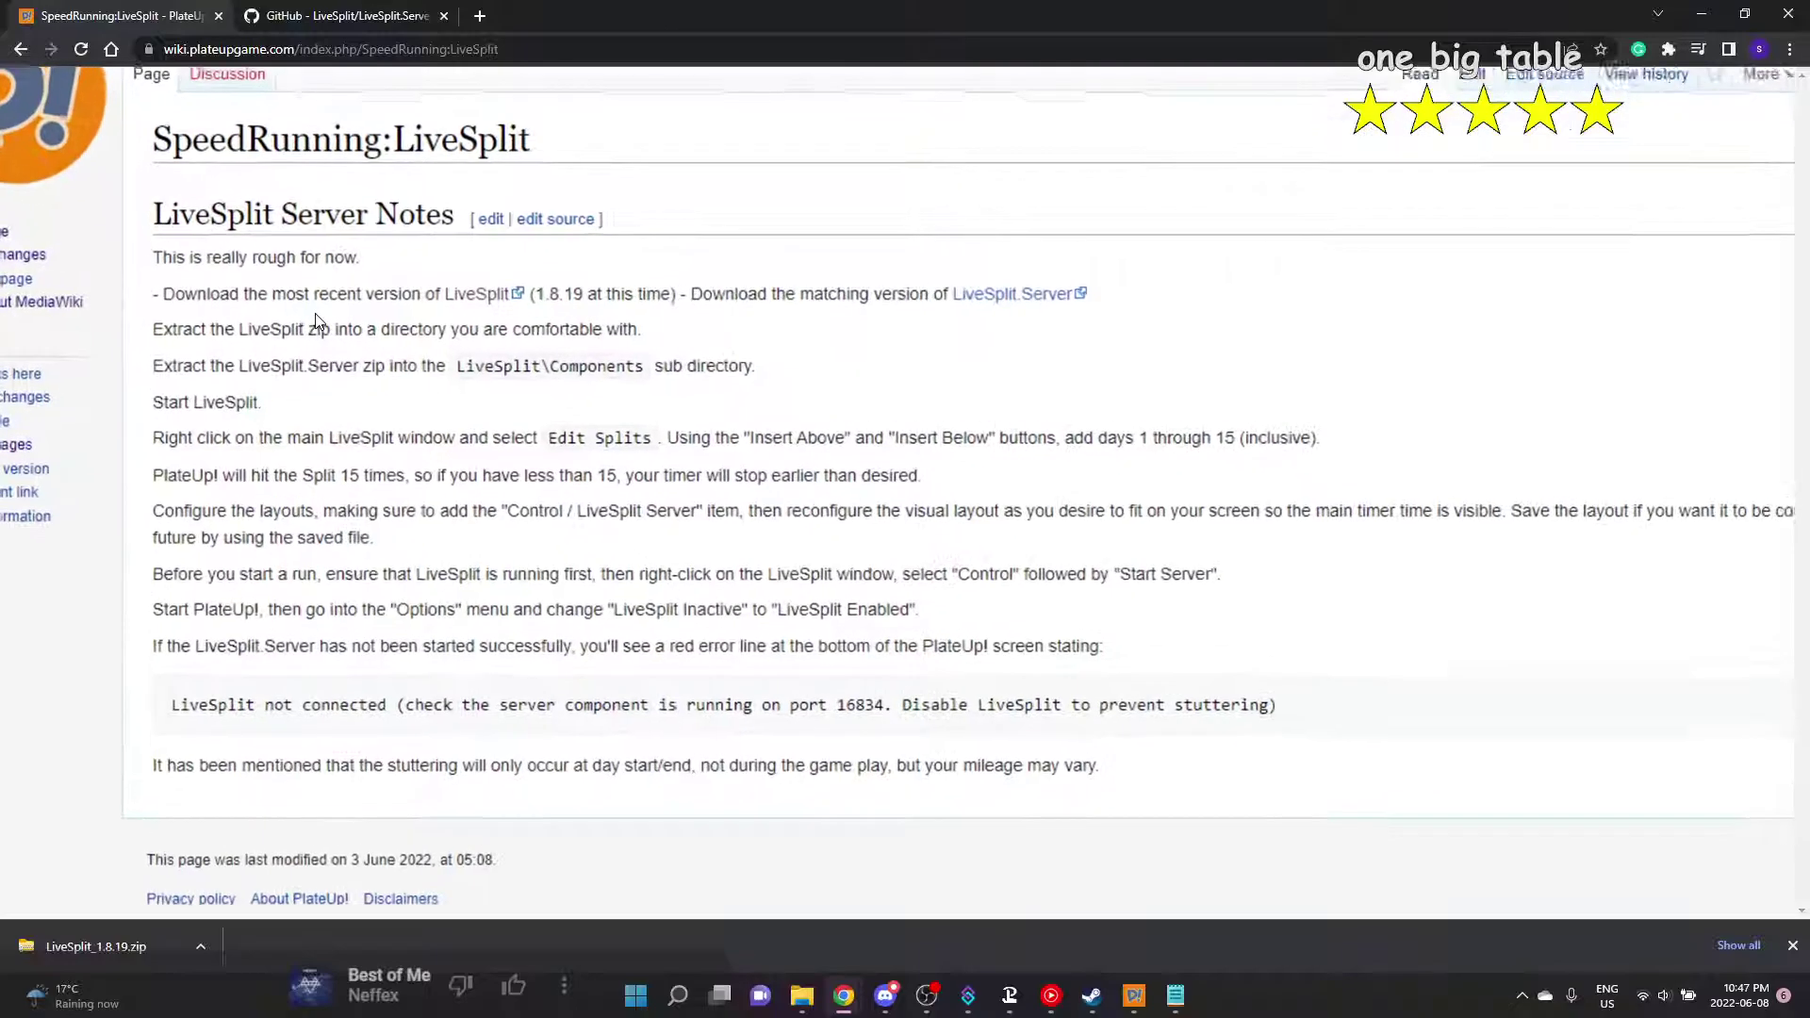
Switch to the LiveSplit.Server GitHub page and examine the README's install and setup instructions
left_click(330, 11)
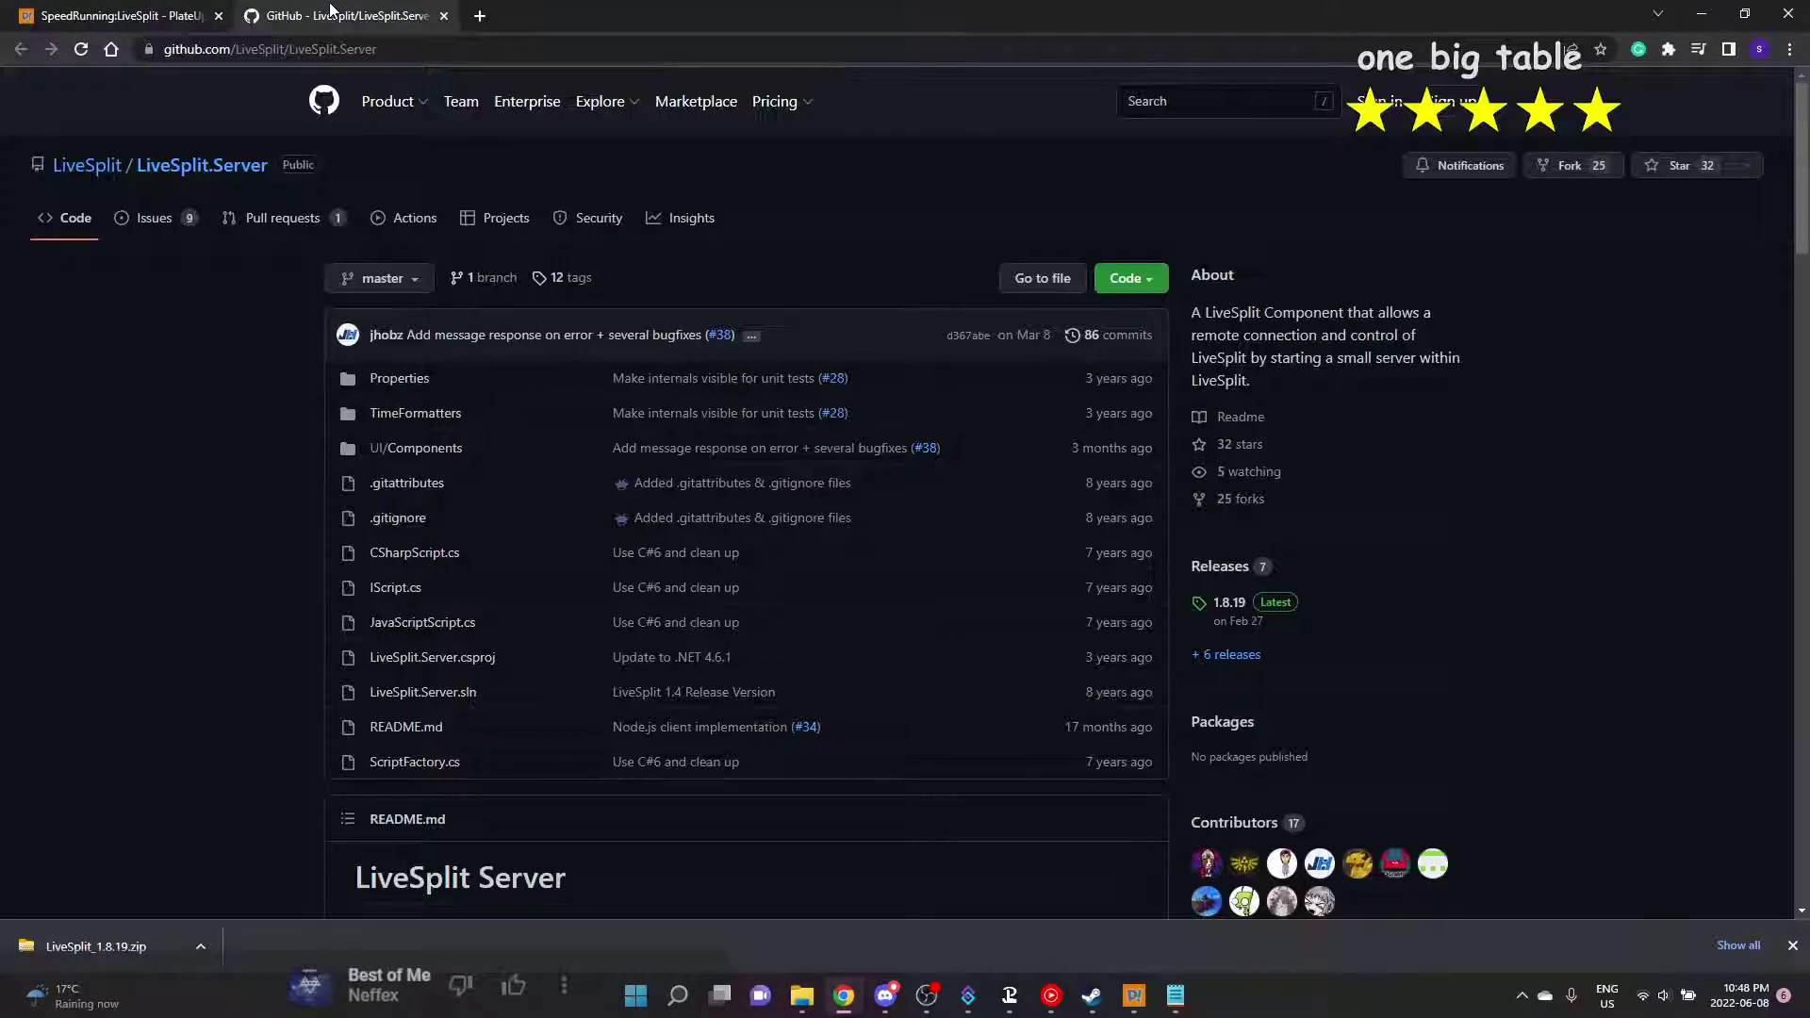
scroll(830, 363, "down", 7)
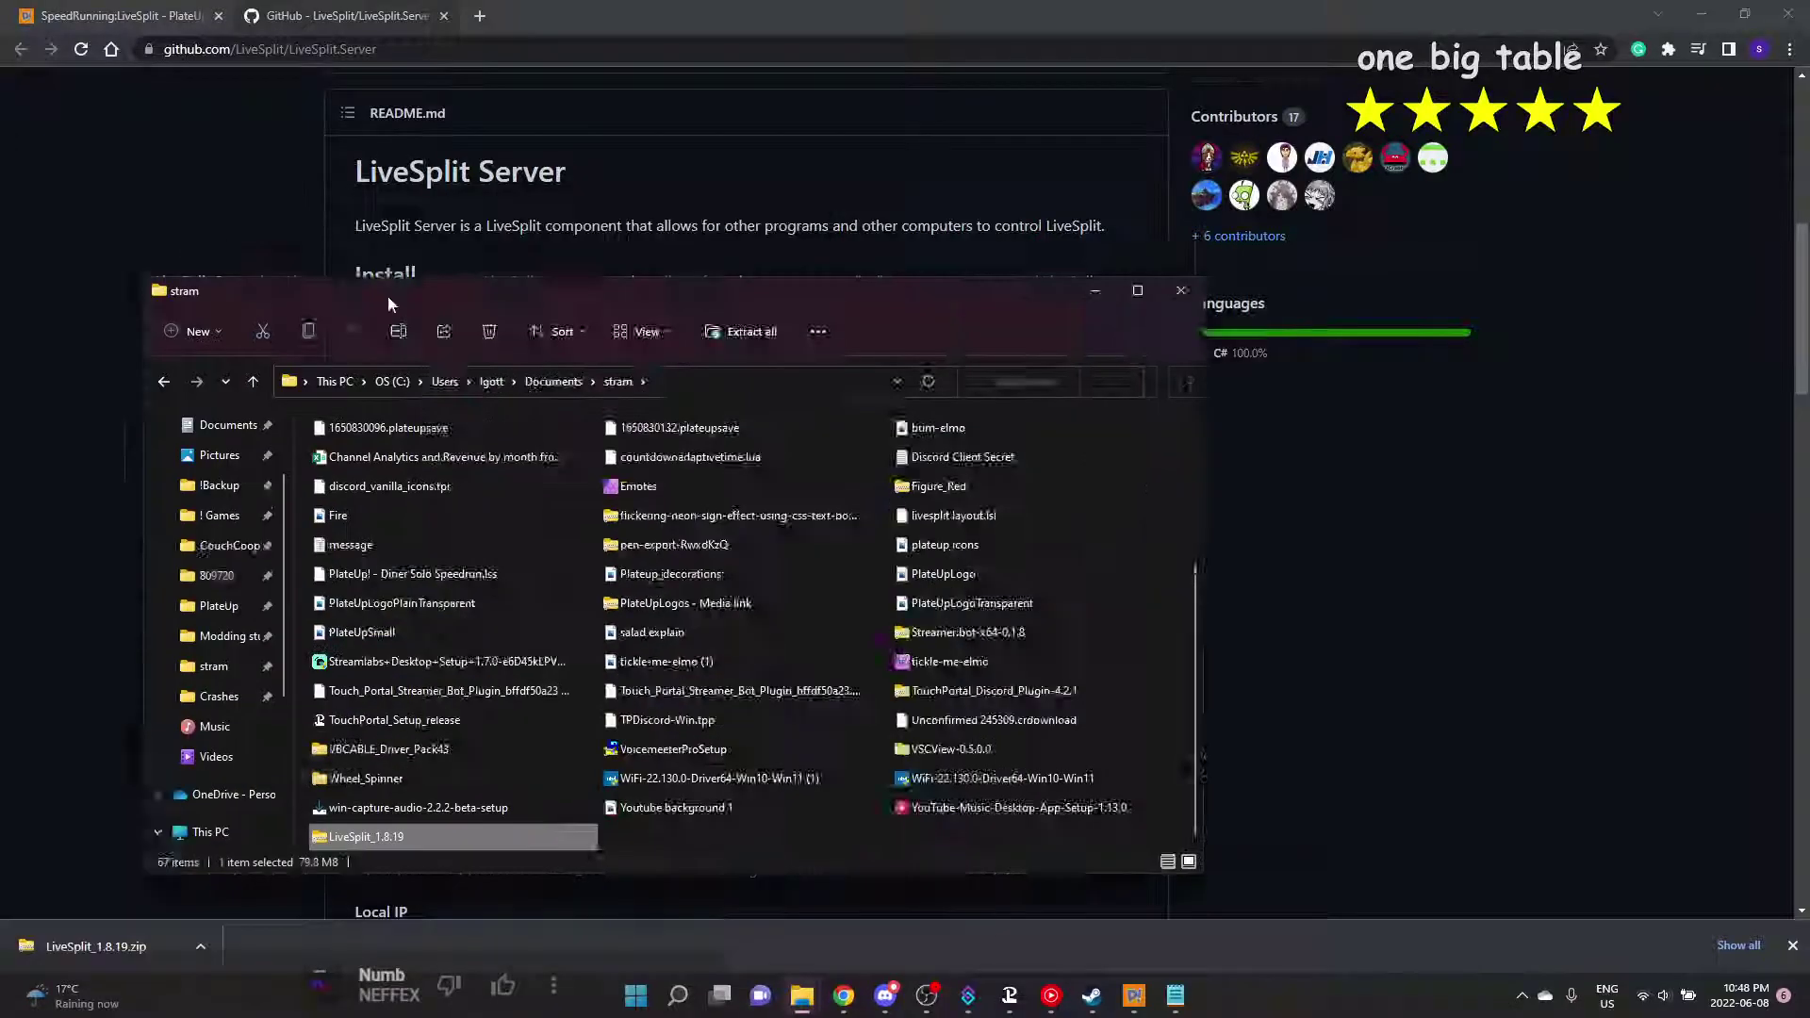
Look through the full set of file operations for the LiveSplit_1.8.19 archive in the stram folder, then move the folder window aside
left_click_drag(387, 296, 572, 165)
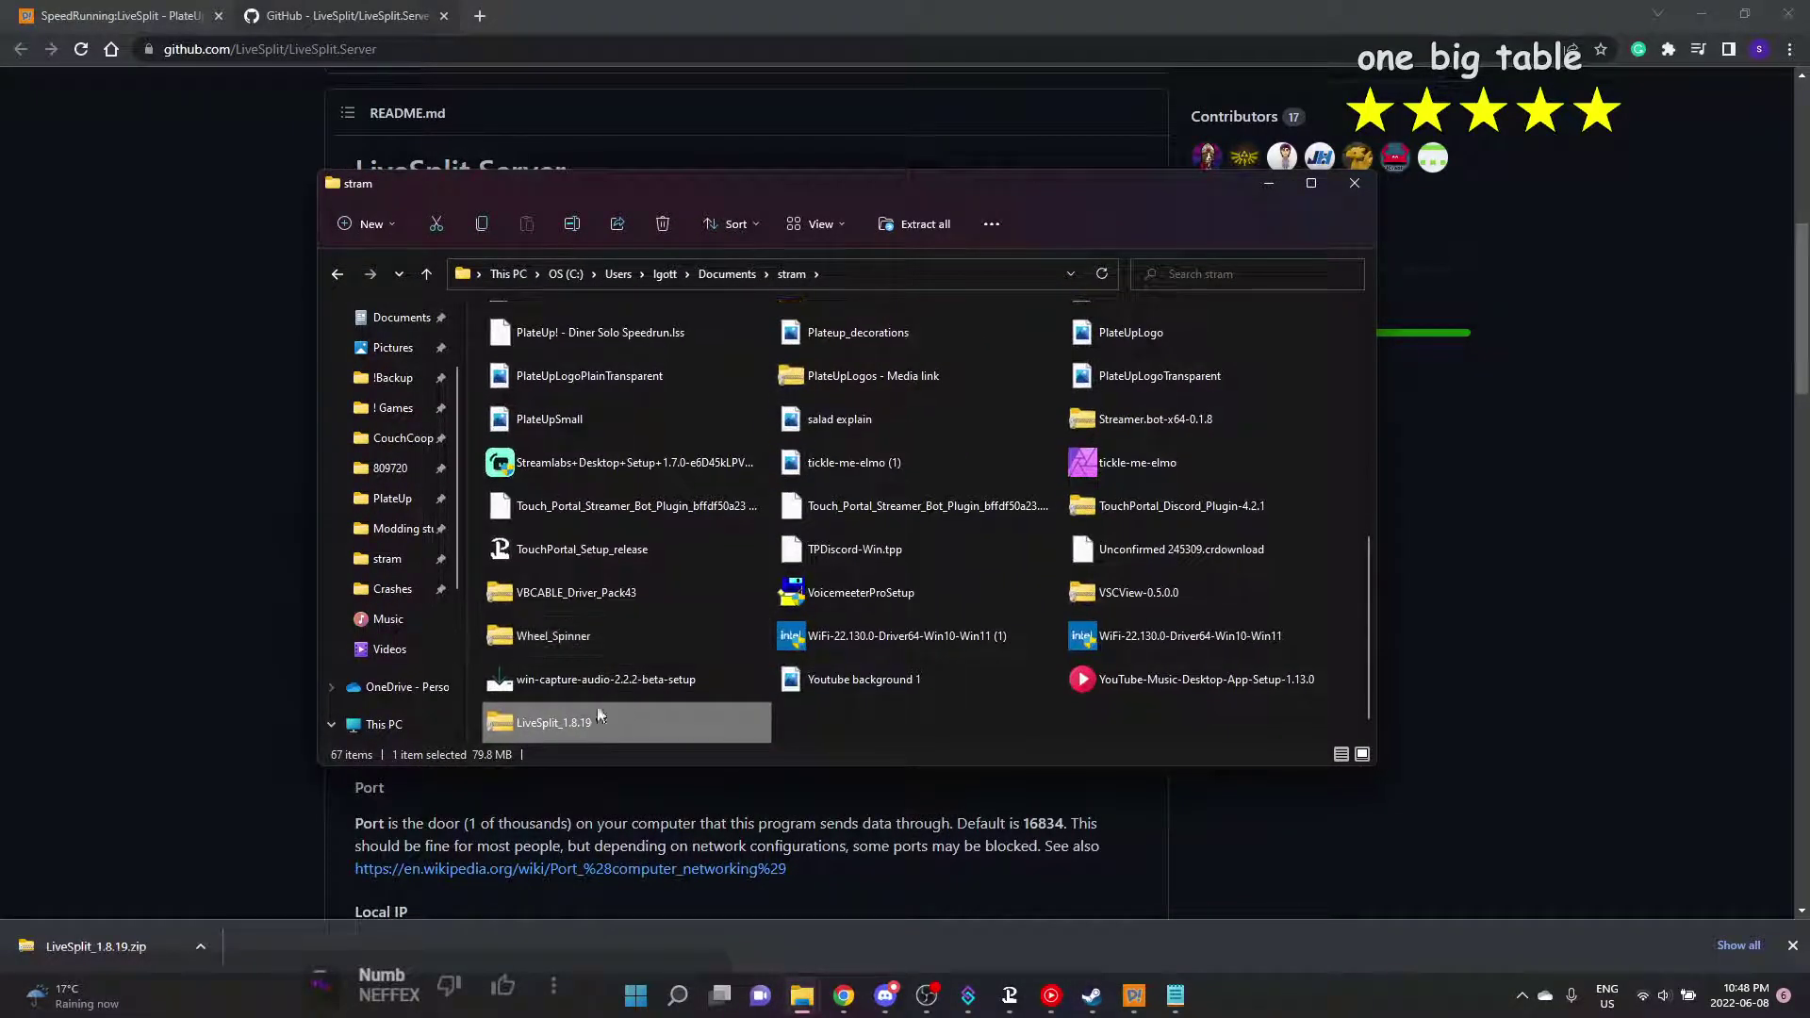
right_click(583, 734)
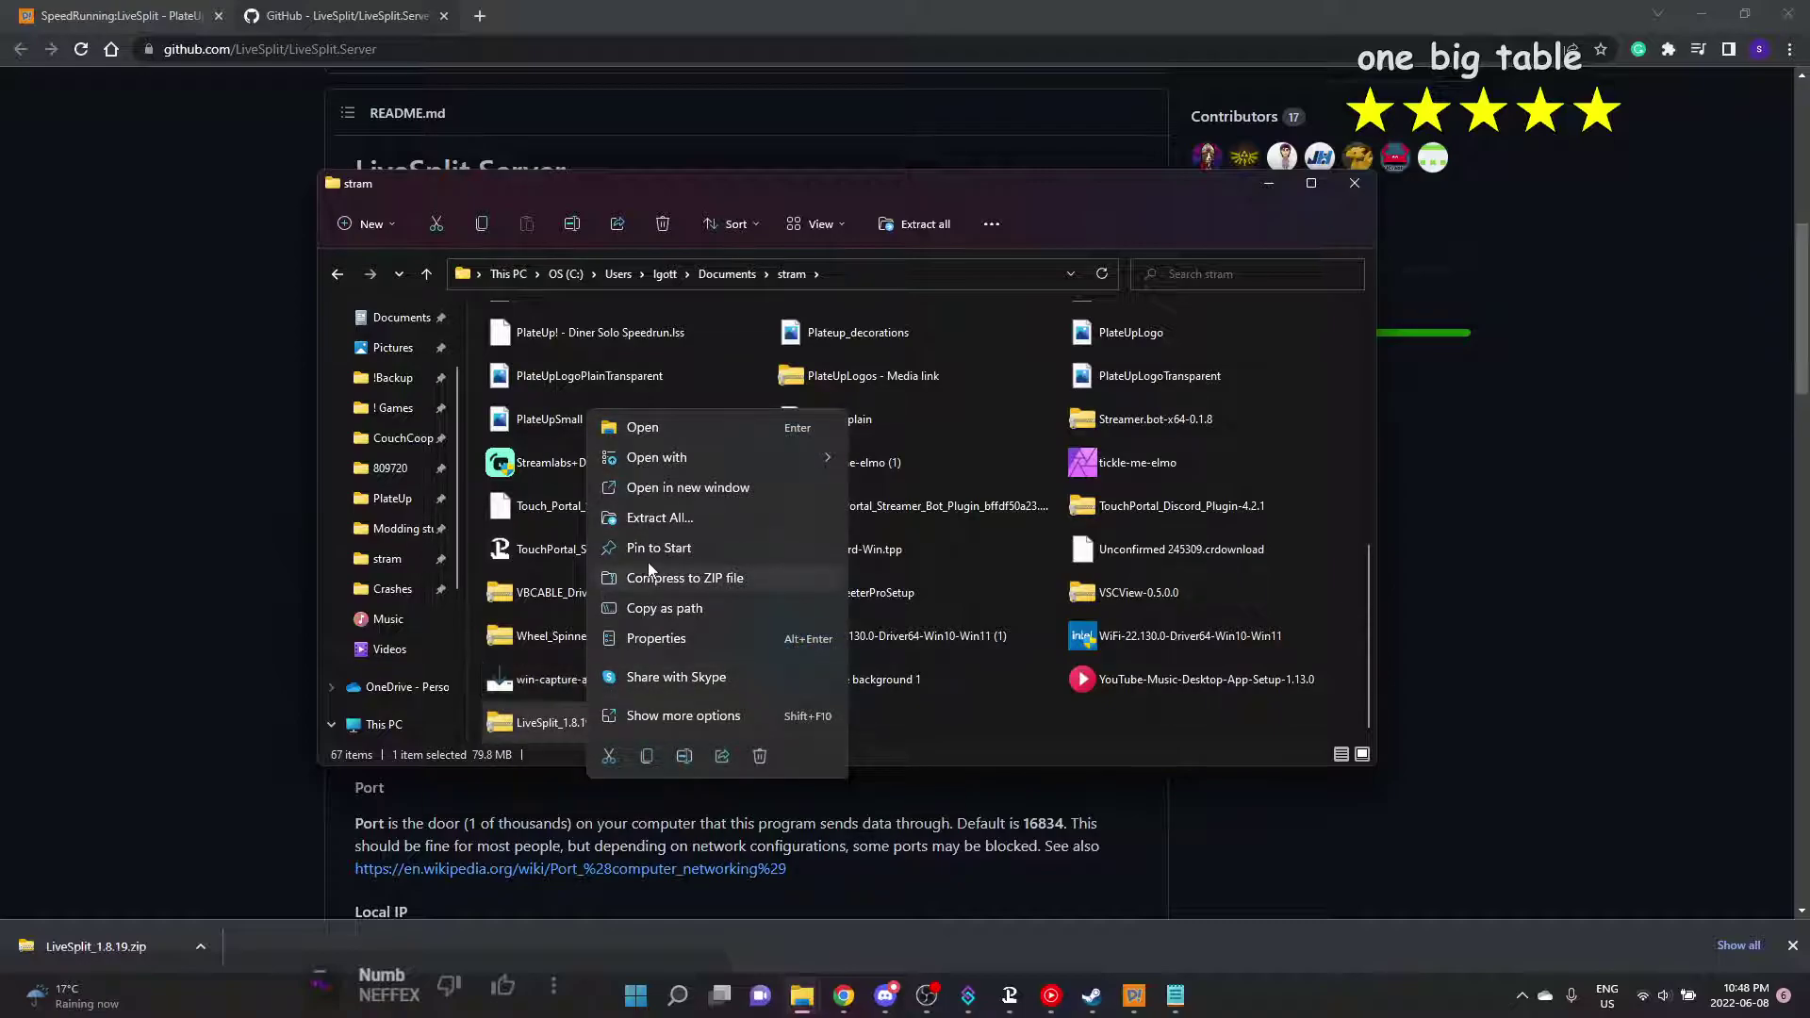
left_click(670, 711)
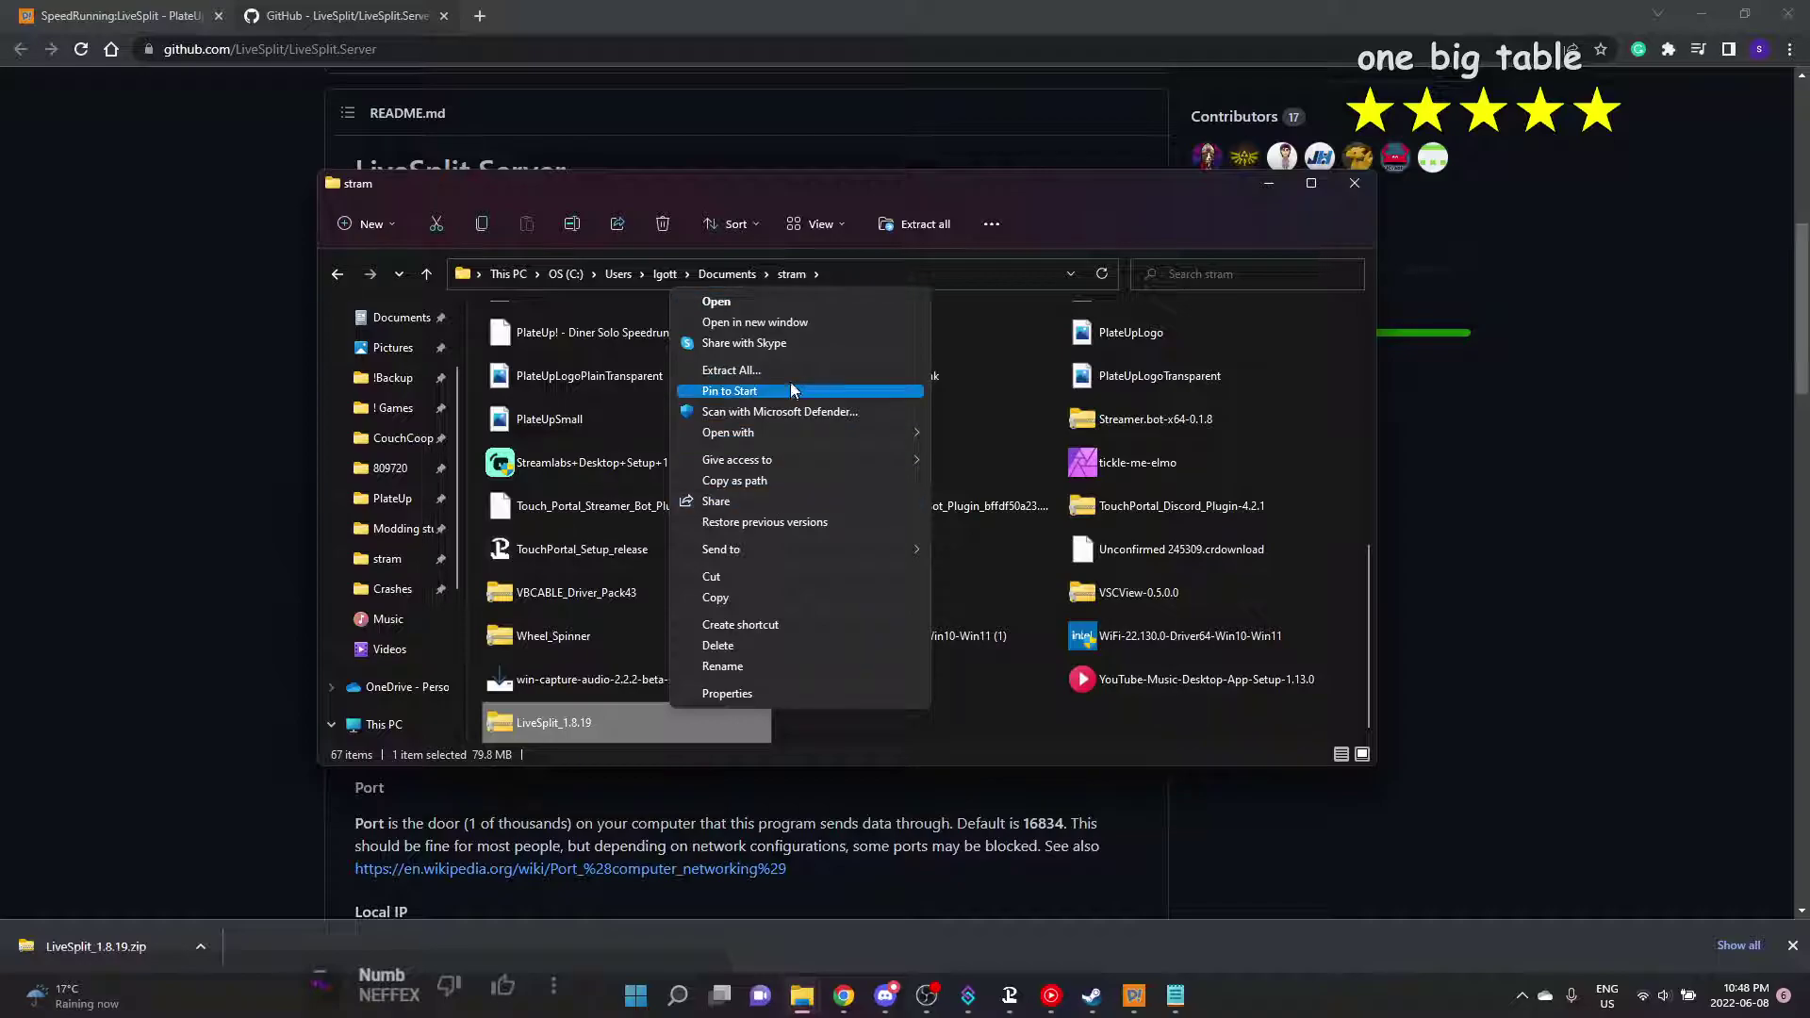
left_click(649, 183)
left_click_drag(649, 183, 0, 156)
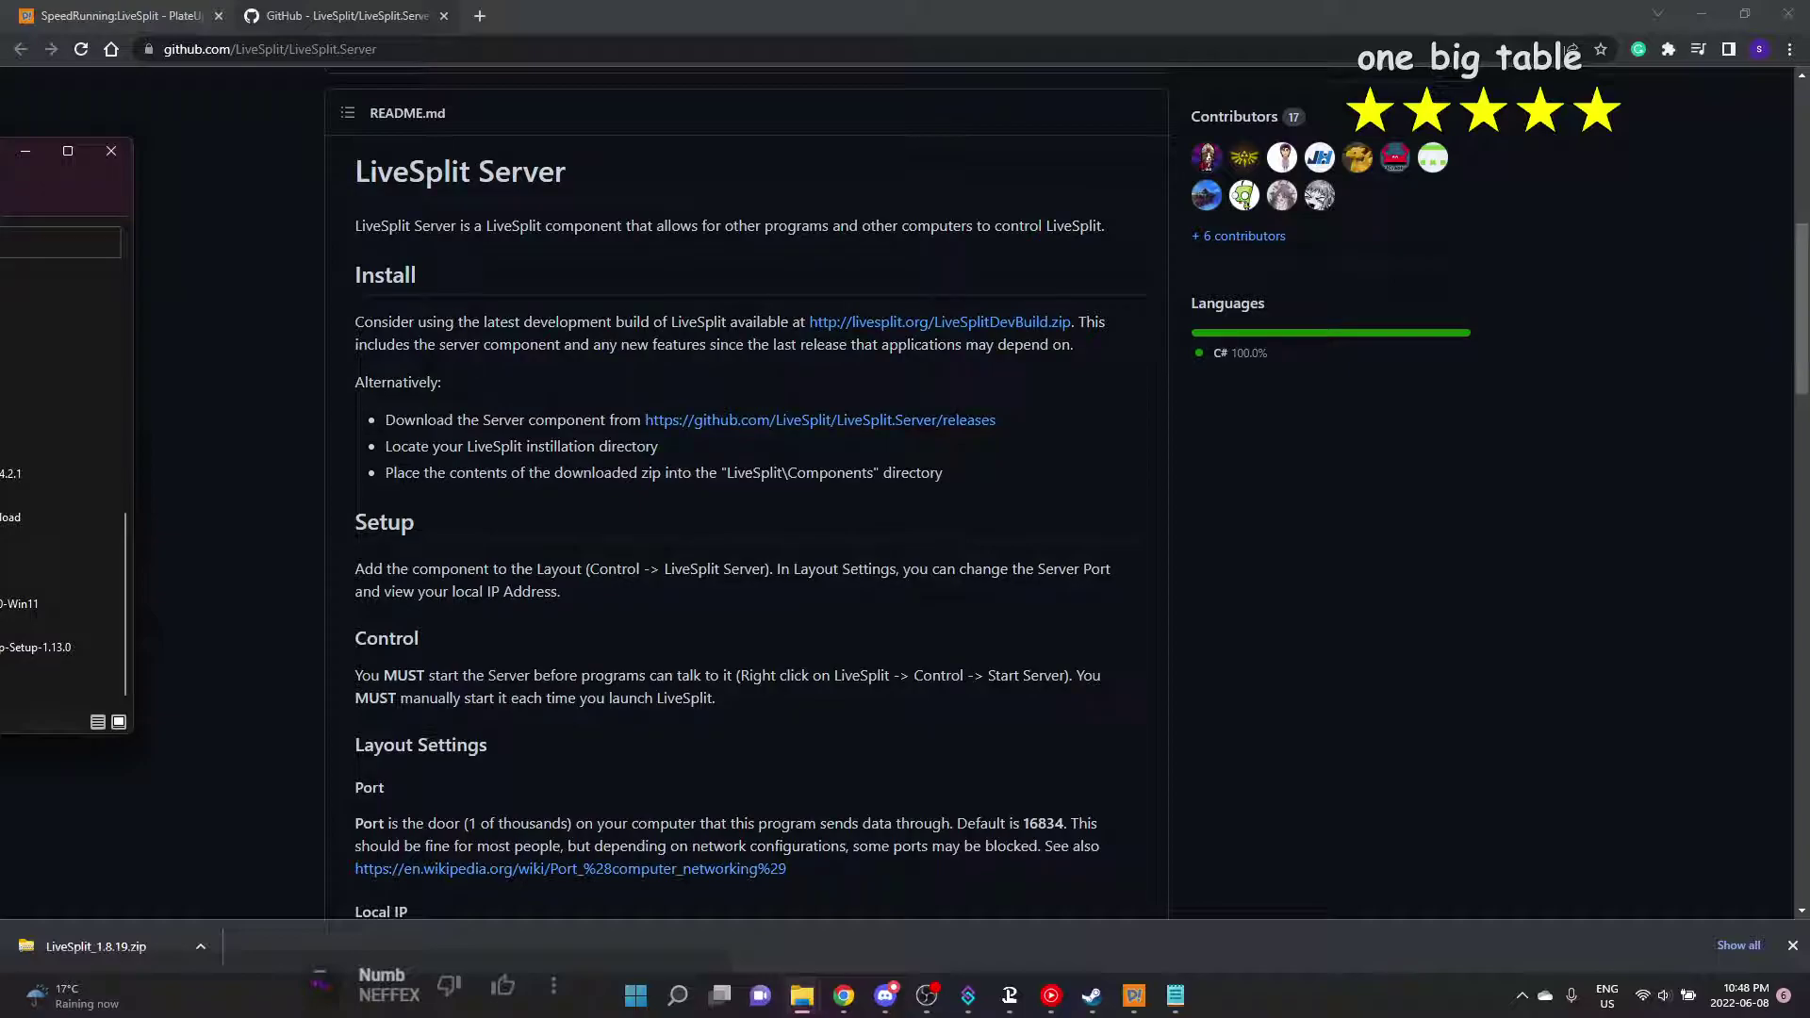
Bring the stram folder window back into view and create a new folder named "live split" in it
scroll(56, 424, "up", 5)
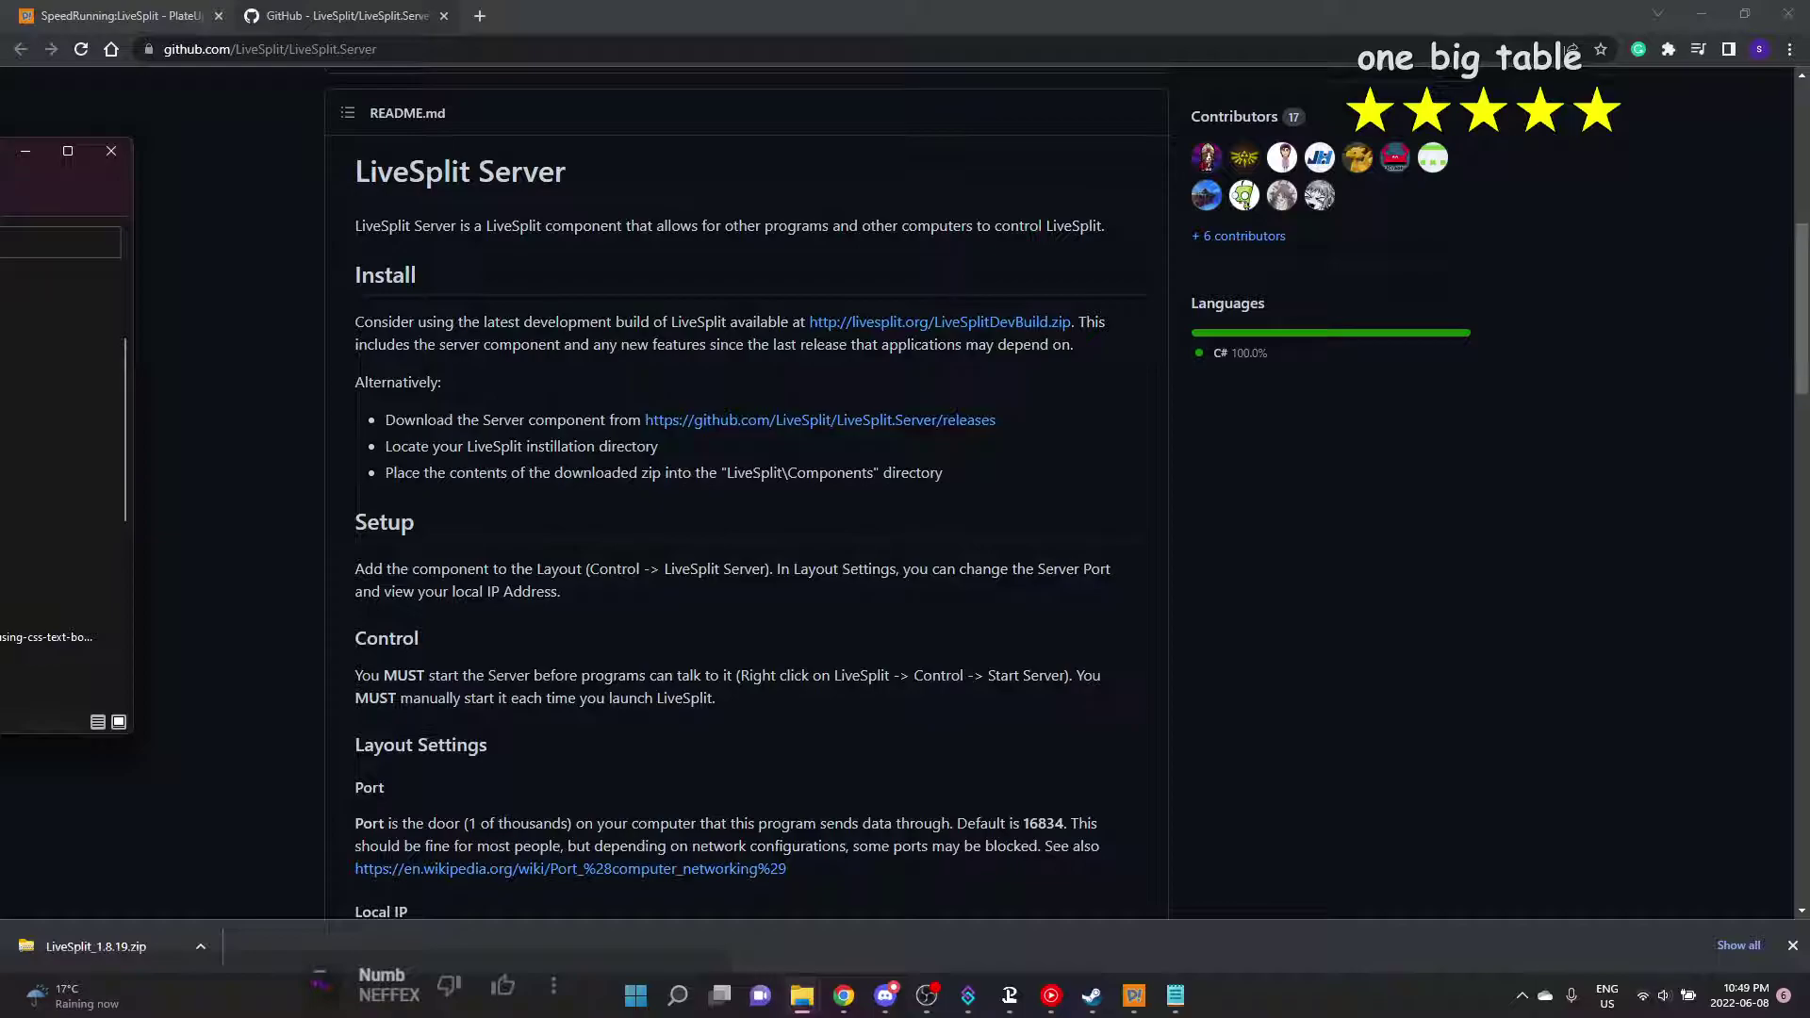
left_click_drag(8, 151, 856, 165)
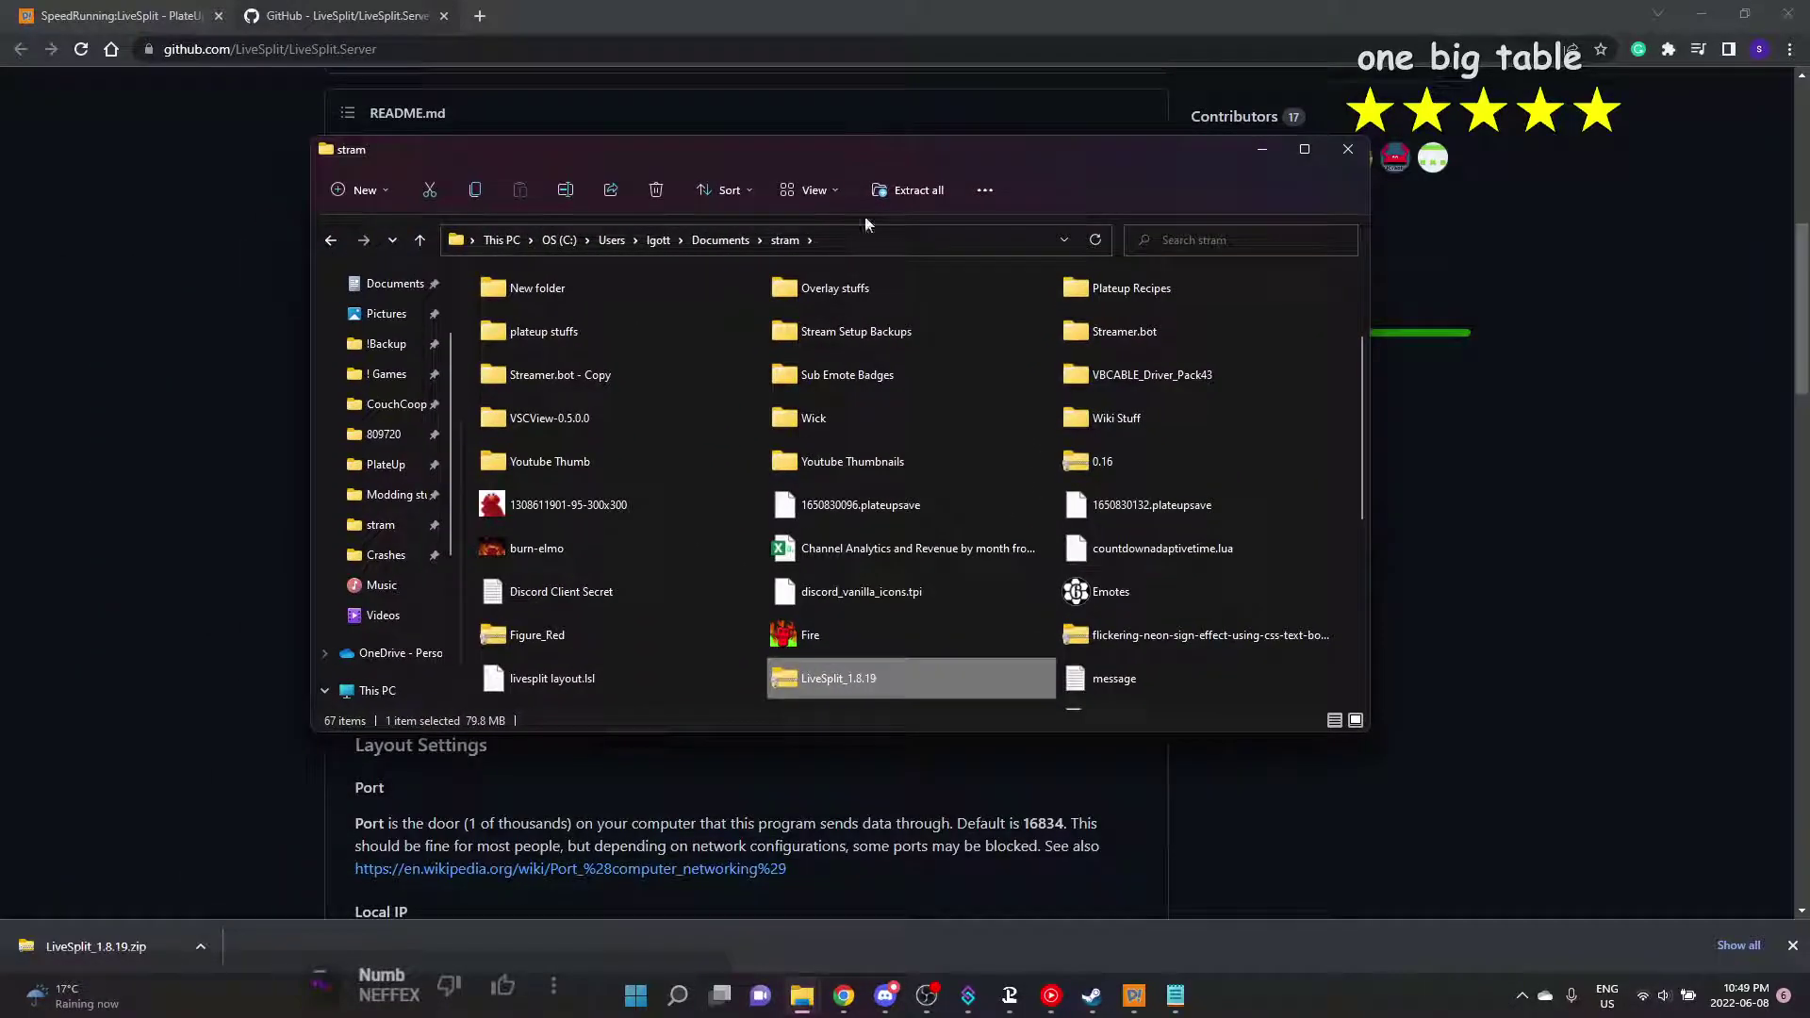
right_click(1262, 645)
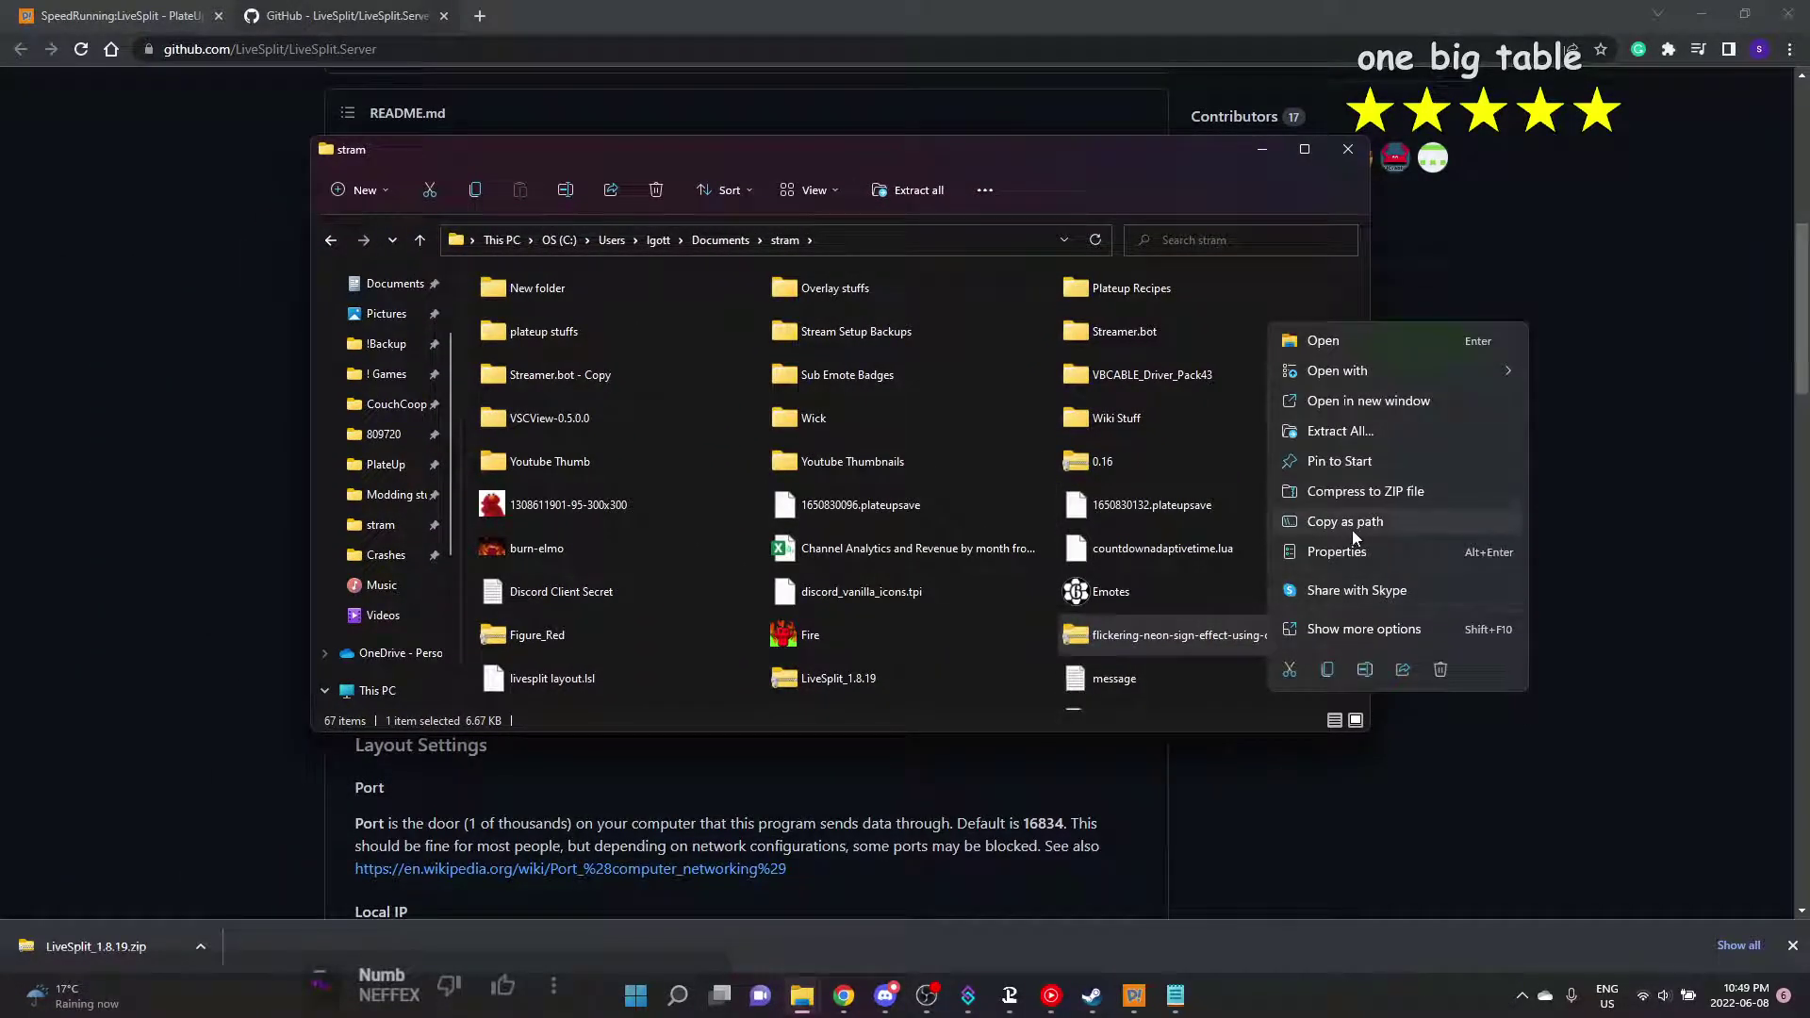
left_click(1184, 688)
right_click(1184, 688)
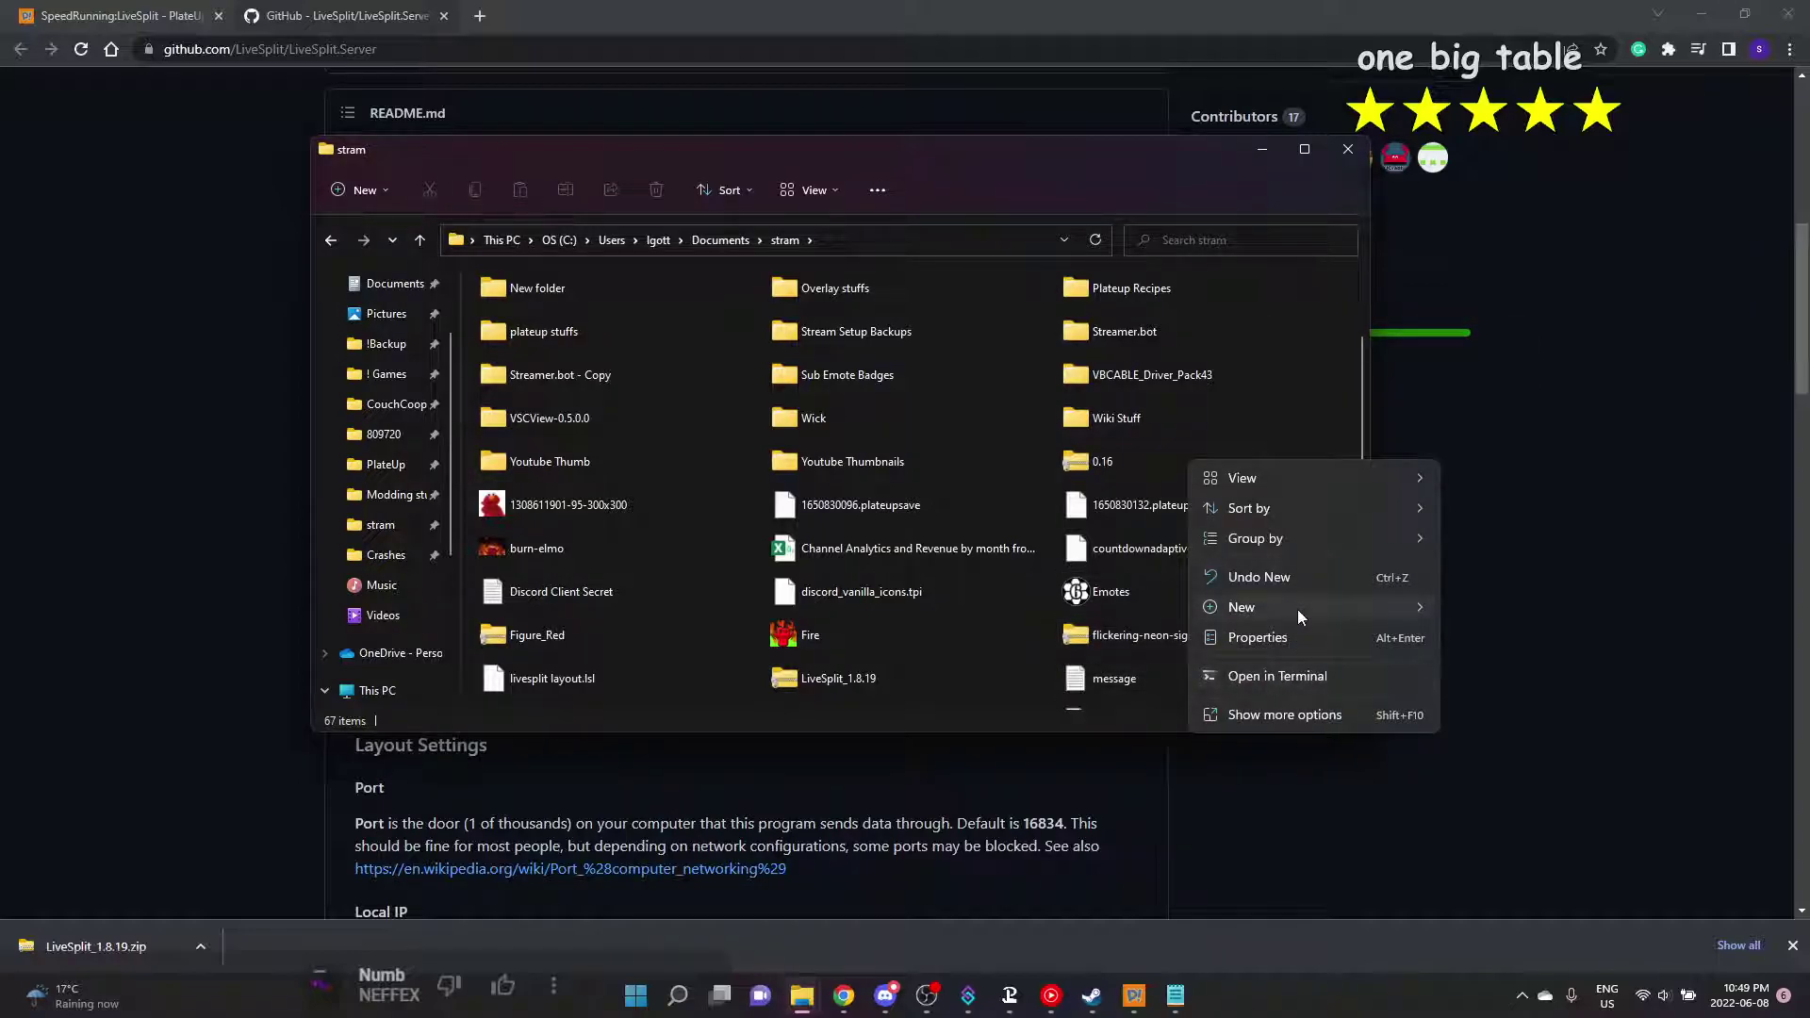
mouse_move(1297, 608)
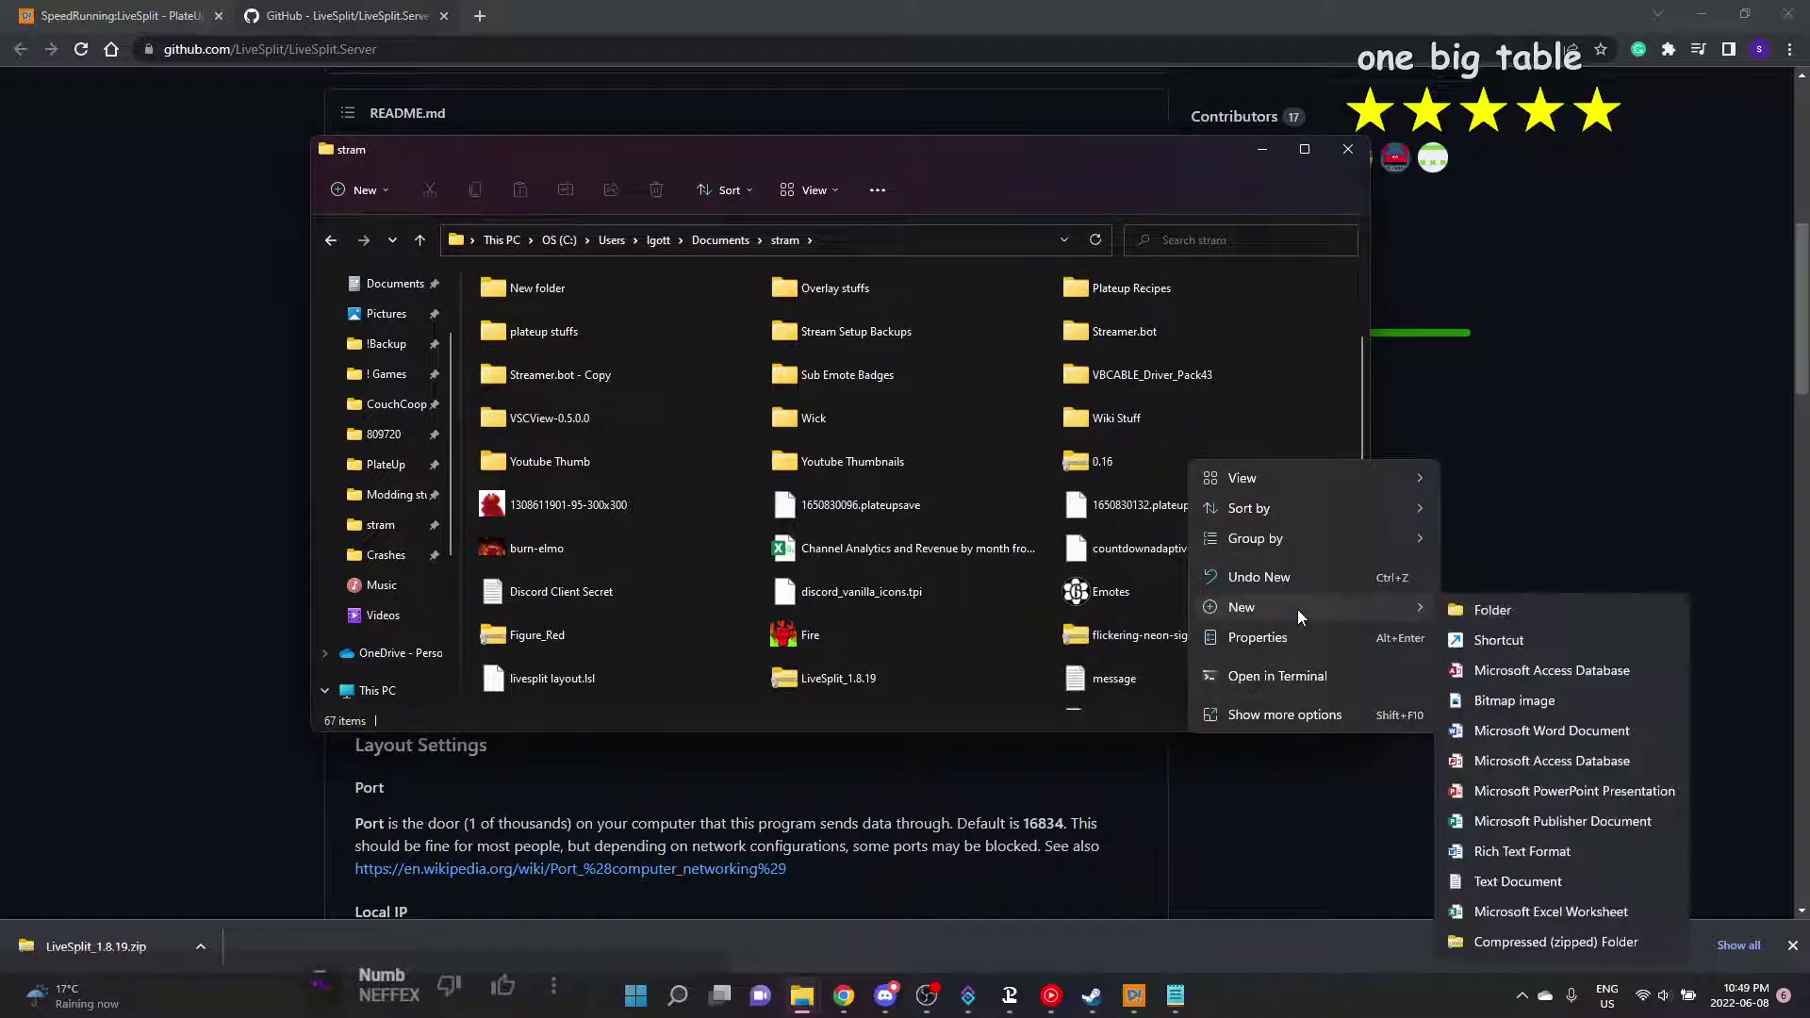
left_click(1526, 621)
type("liv")
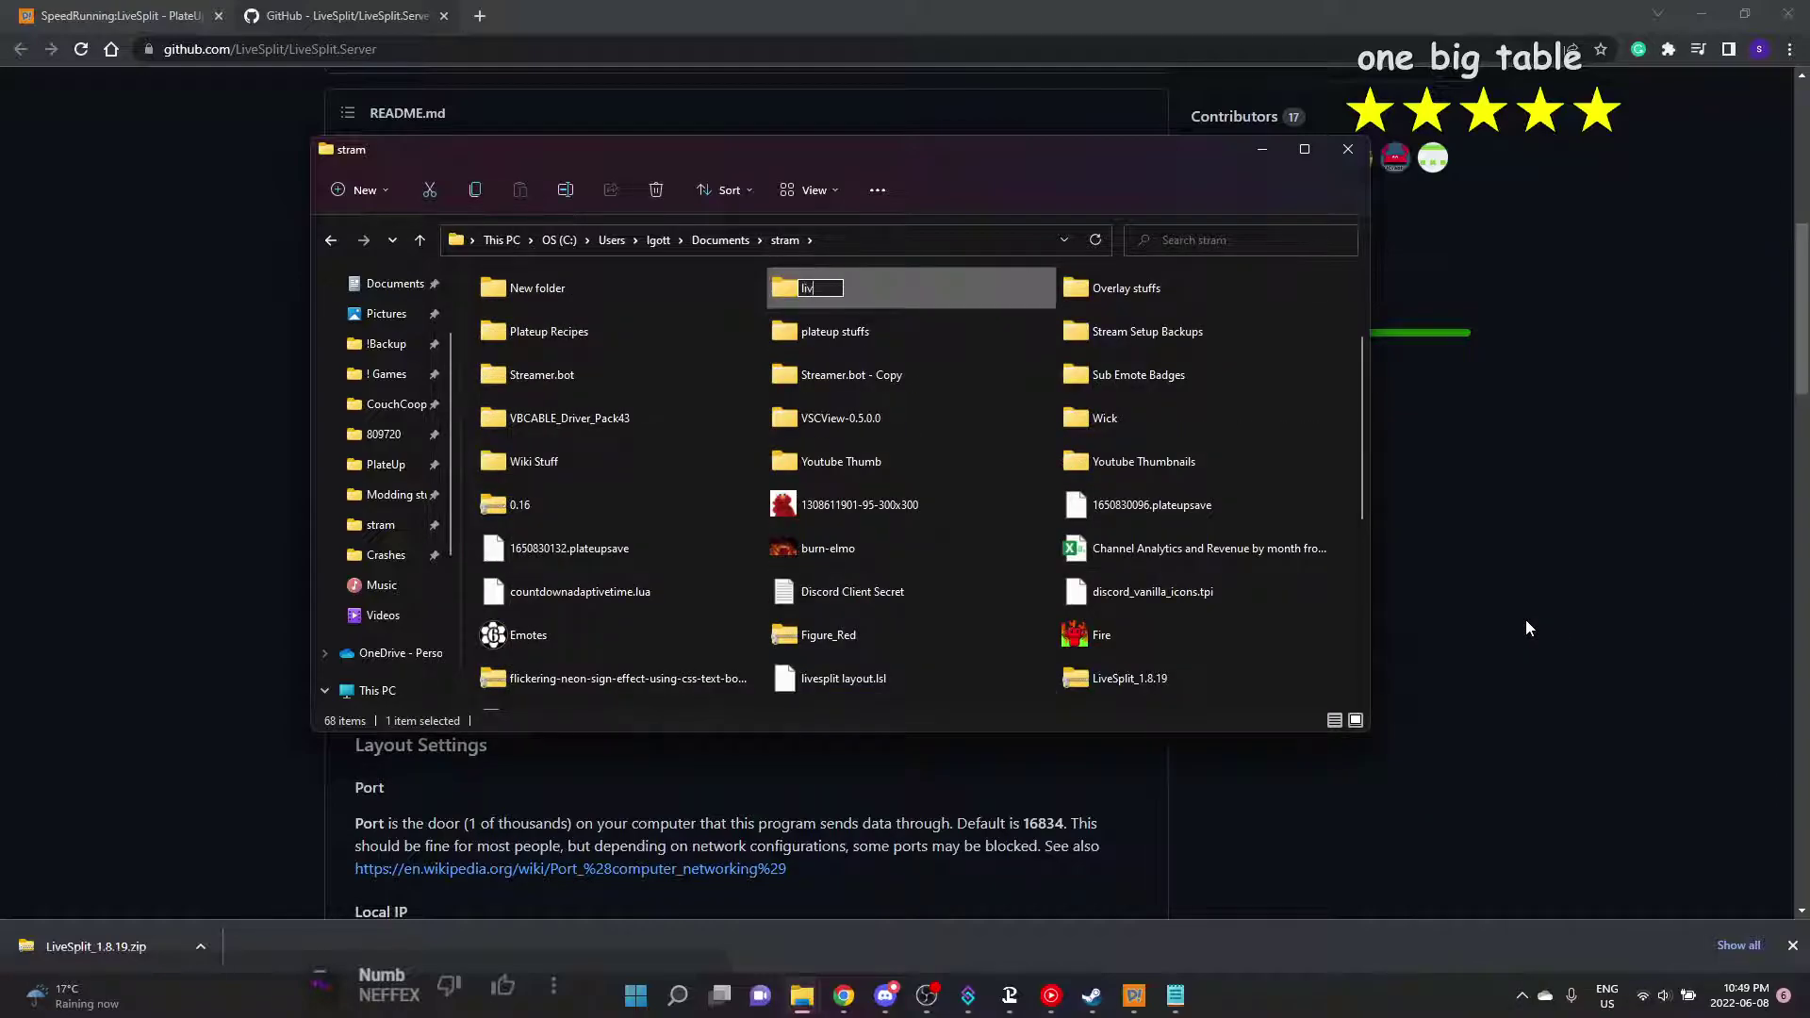
type("e split")
key("Return")
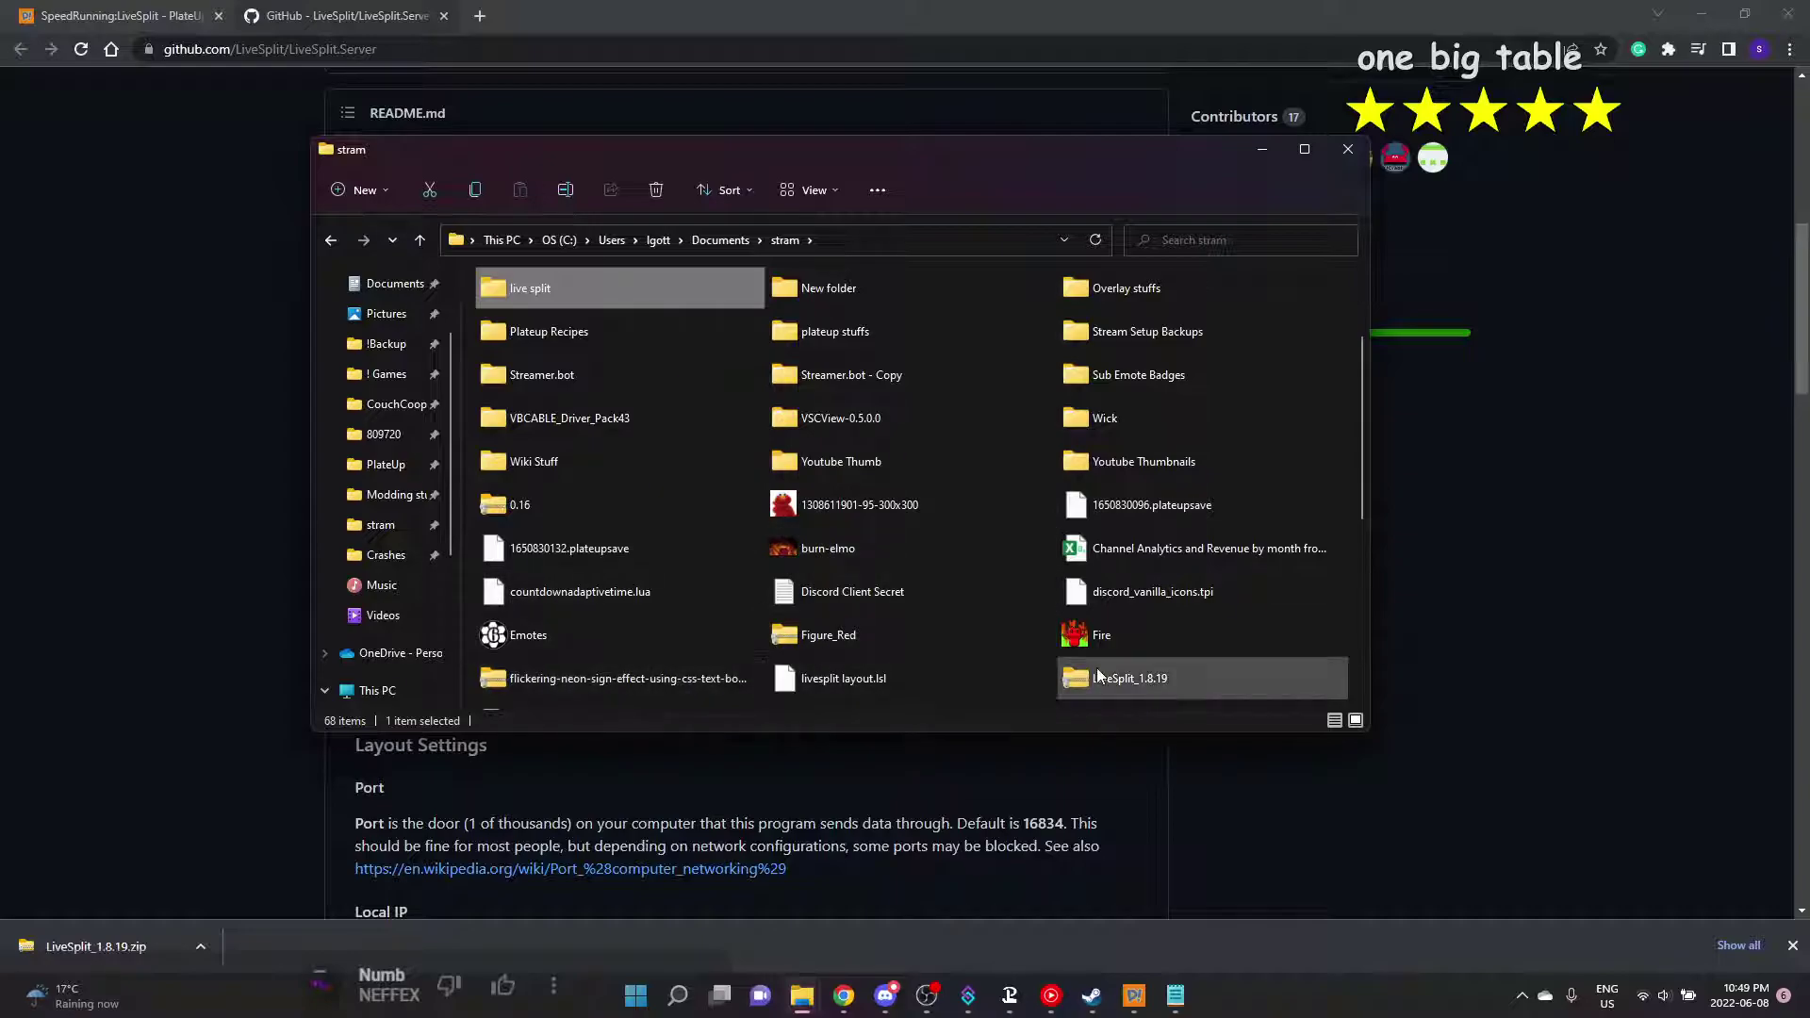
Move the LiveSplit_1.8.19 archive into the live split folder and open that folder
left_click_drag(1126, 677, 545, 377)
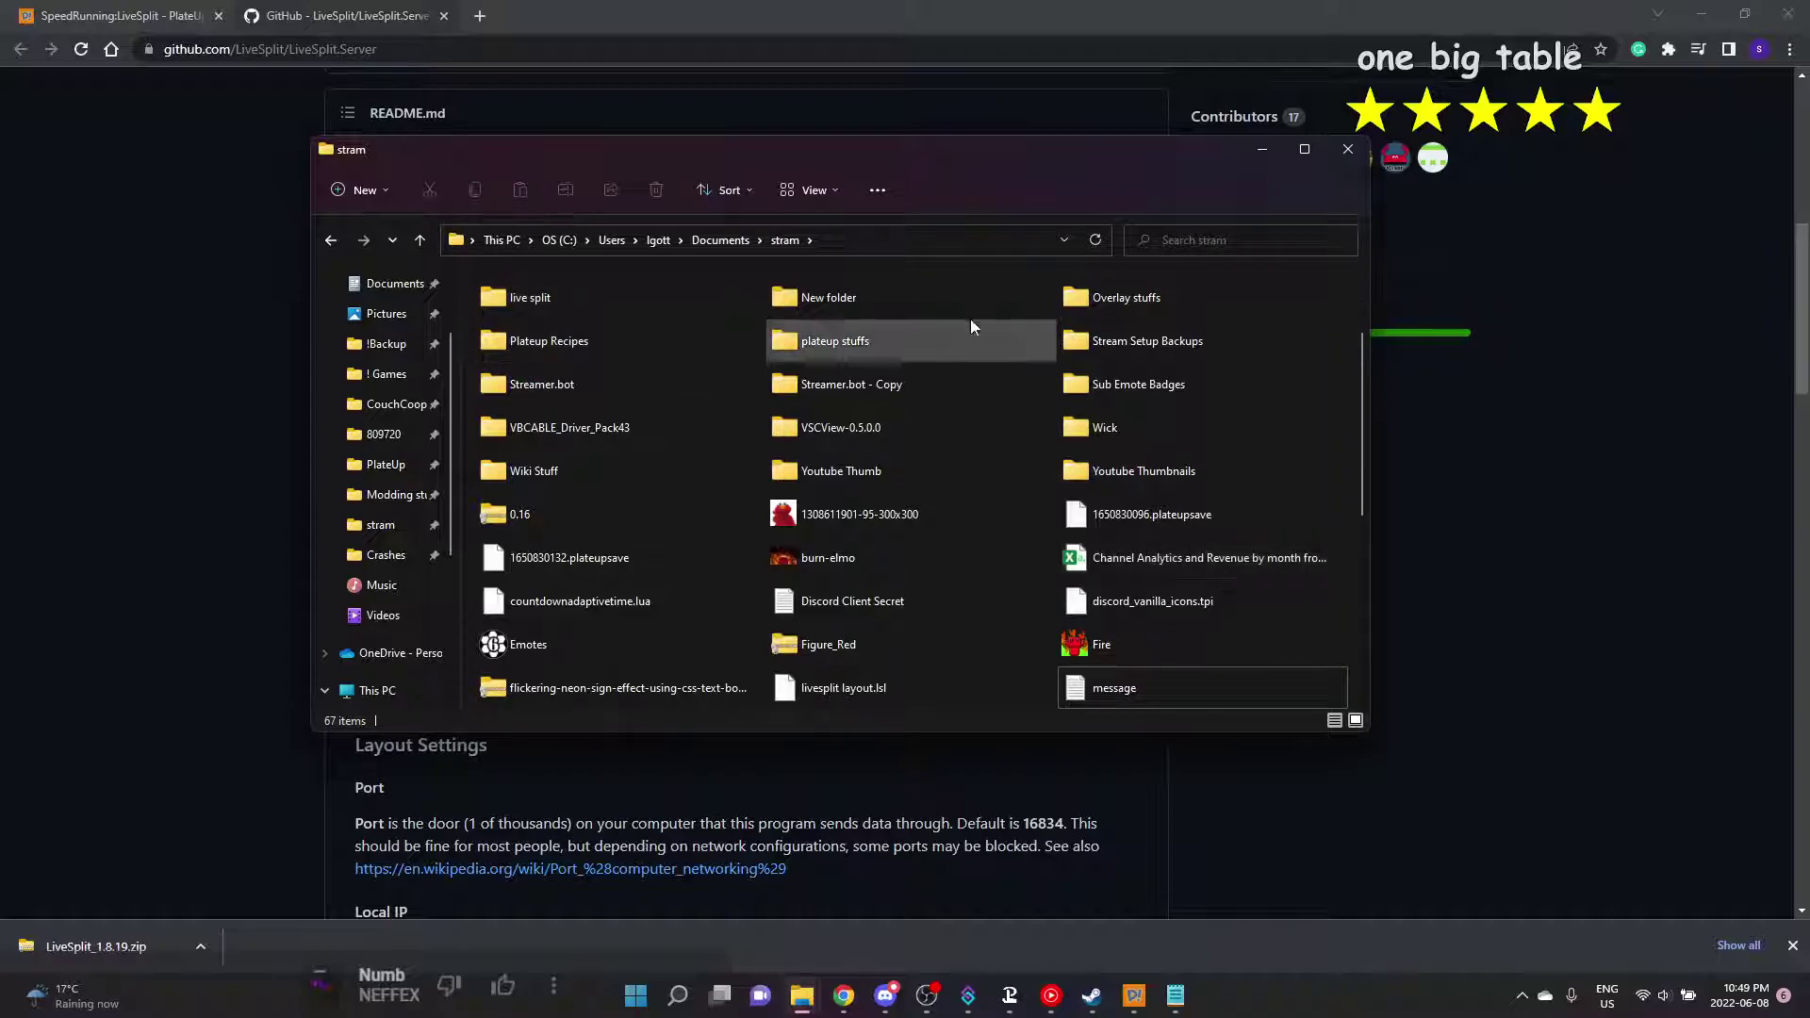
left_click(775, 304)
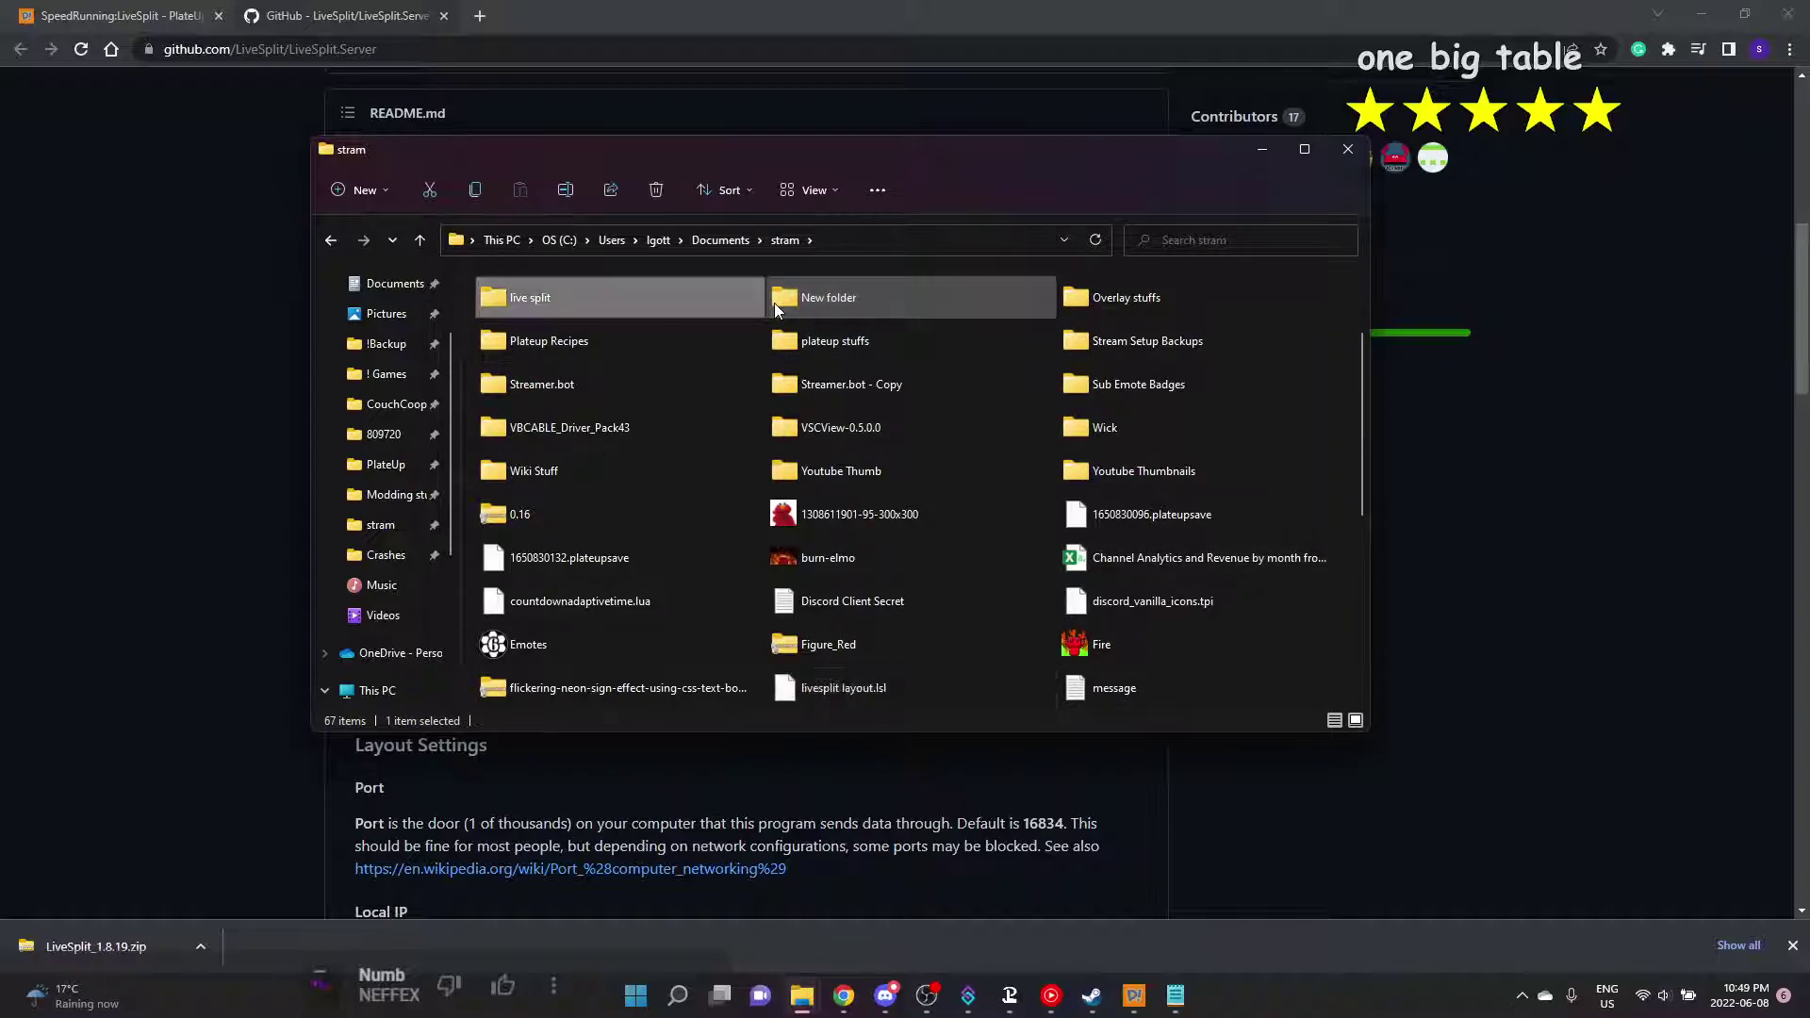
left_click(585, 303)
double_click(585, 303)
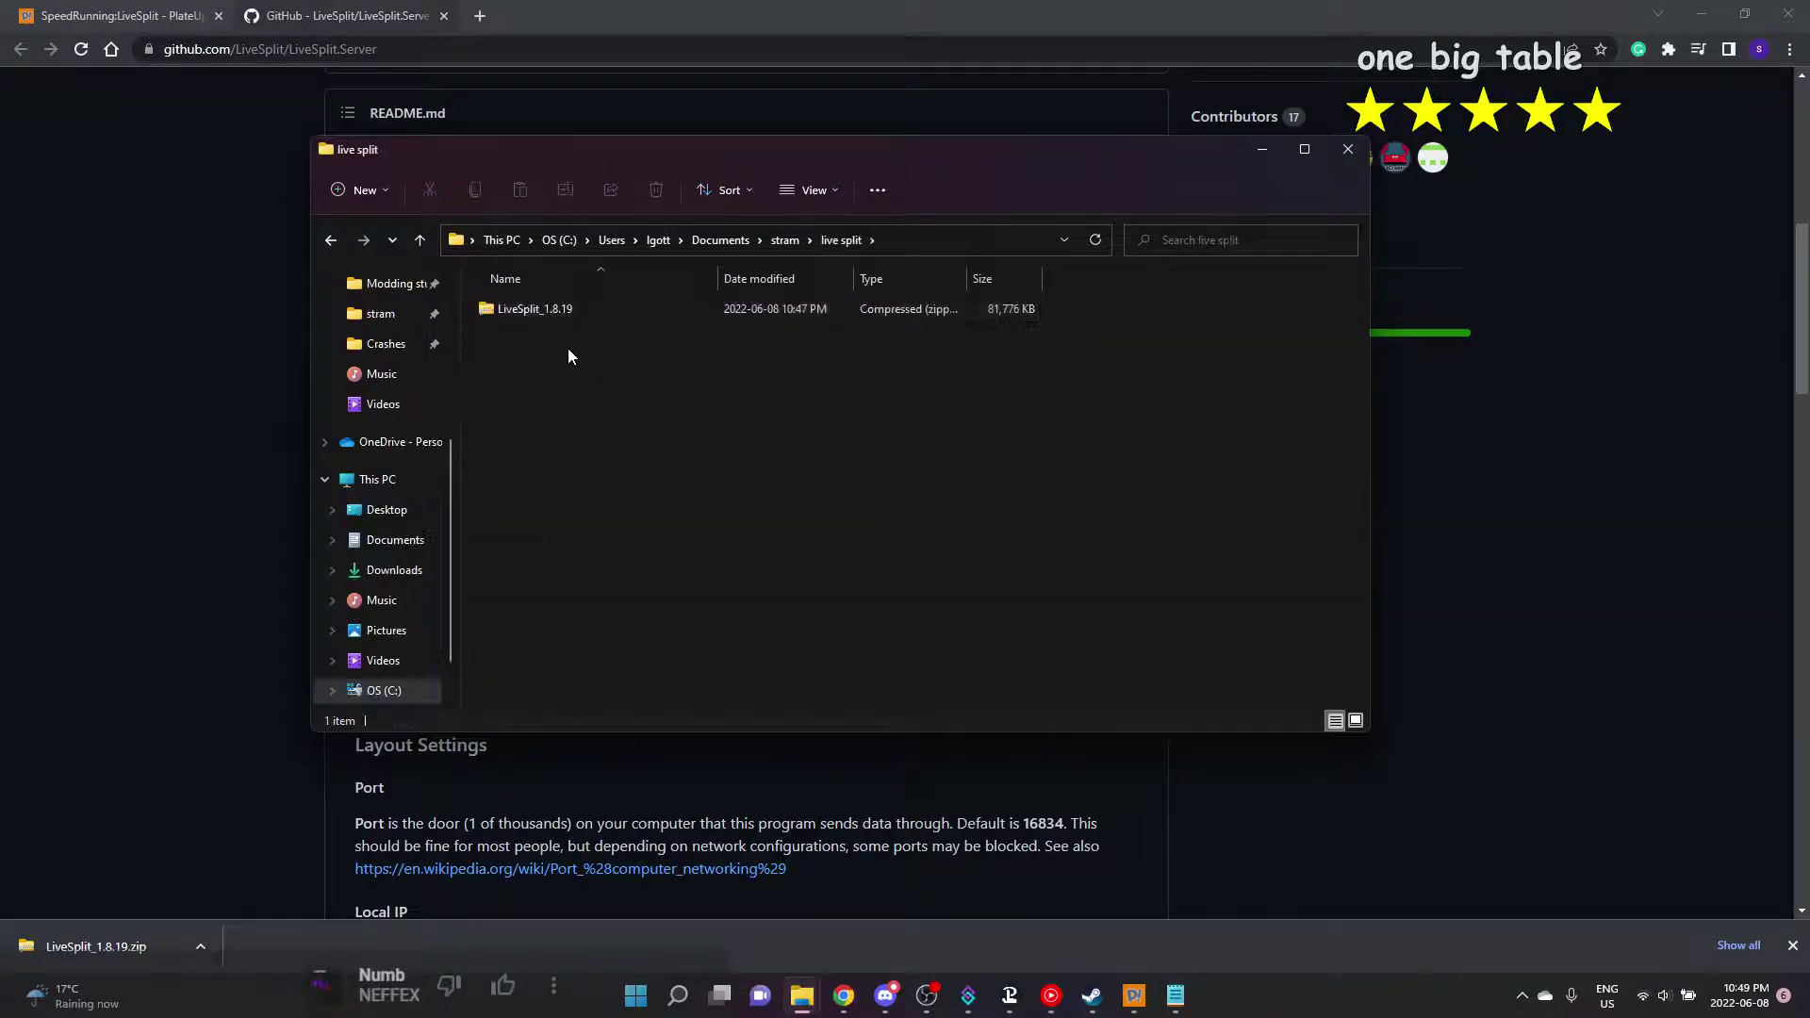
Extract the LiveSplit_1.8.19 archive to the suggested LiveSplit_1.8.19 subfolder, showing the extracted files when complete
left_click(536, 313)
right_click(535, 313)
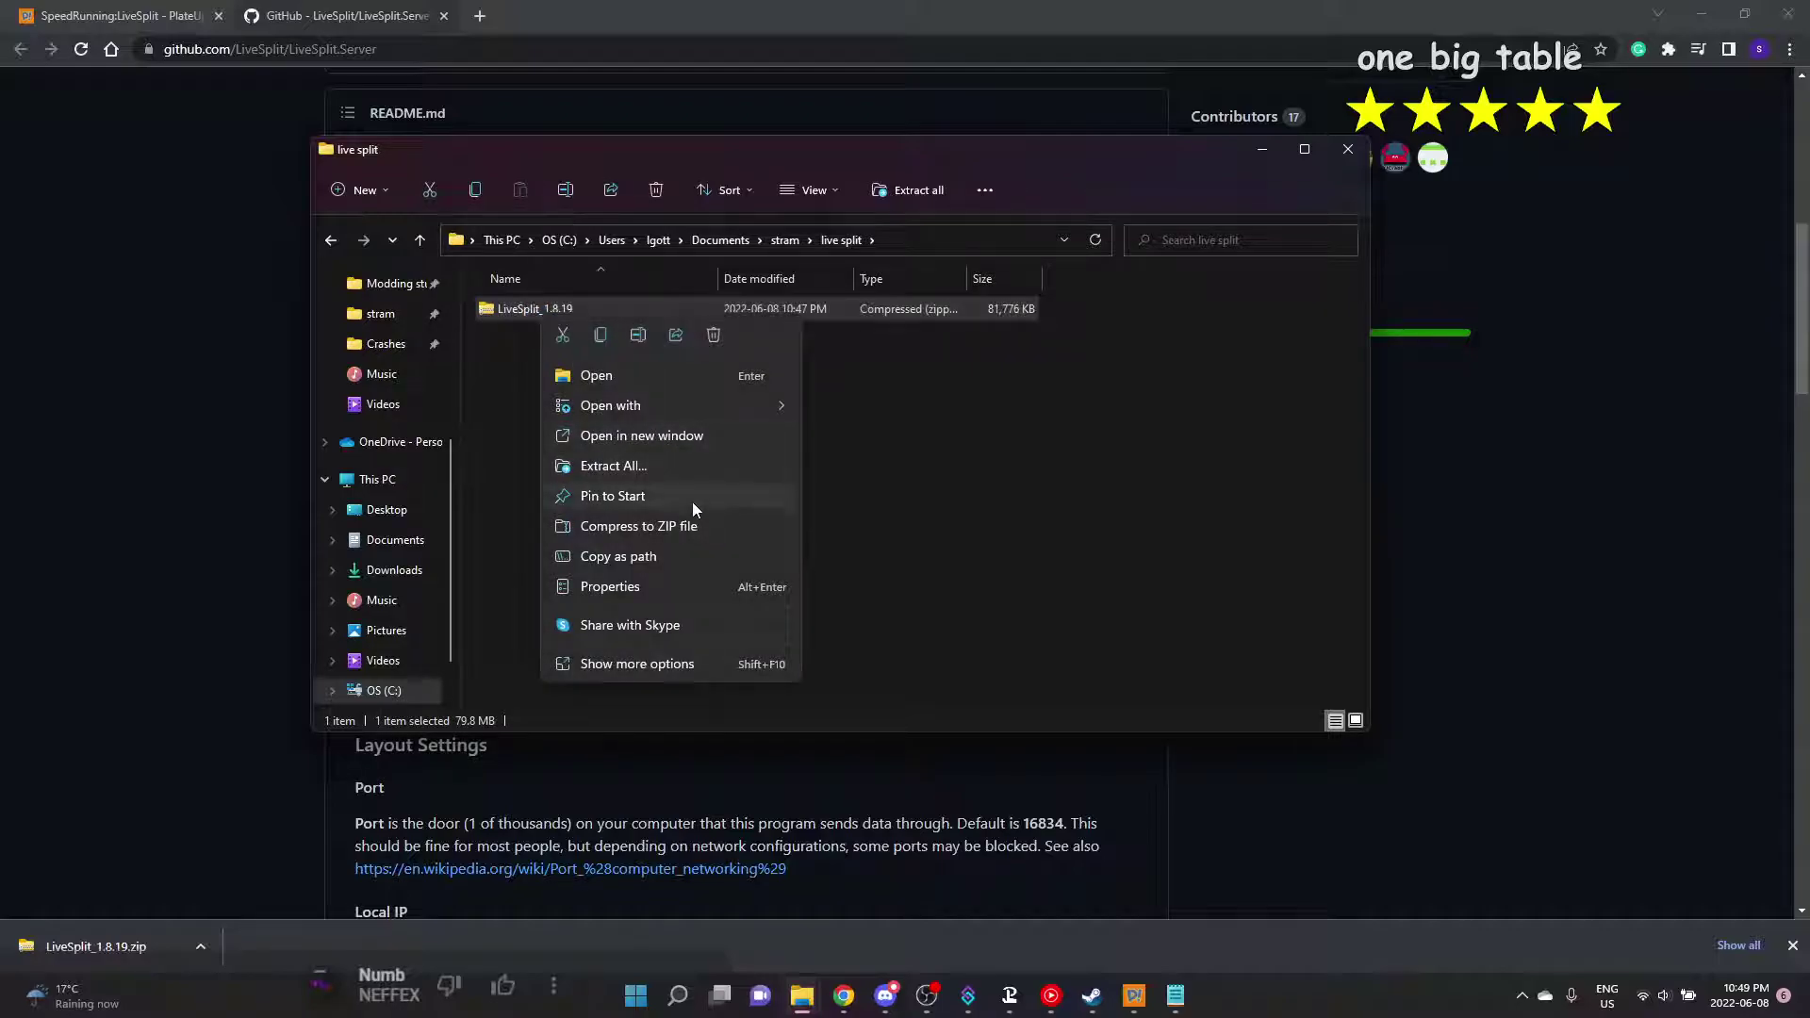
left_click(673, 477)
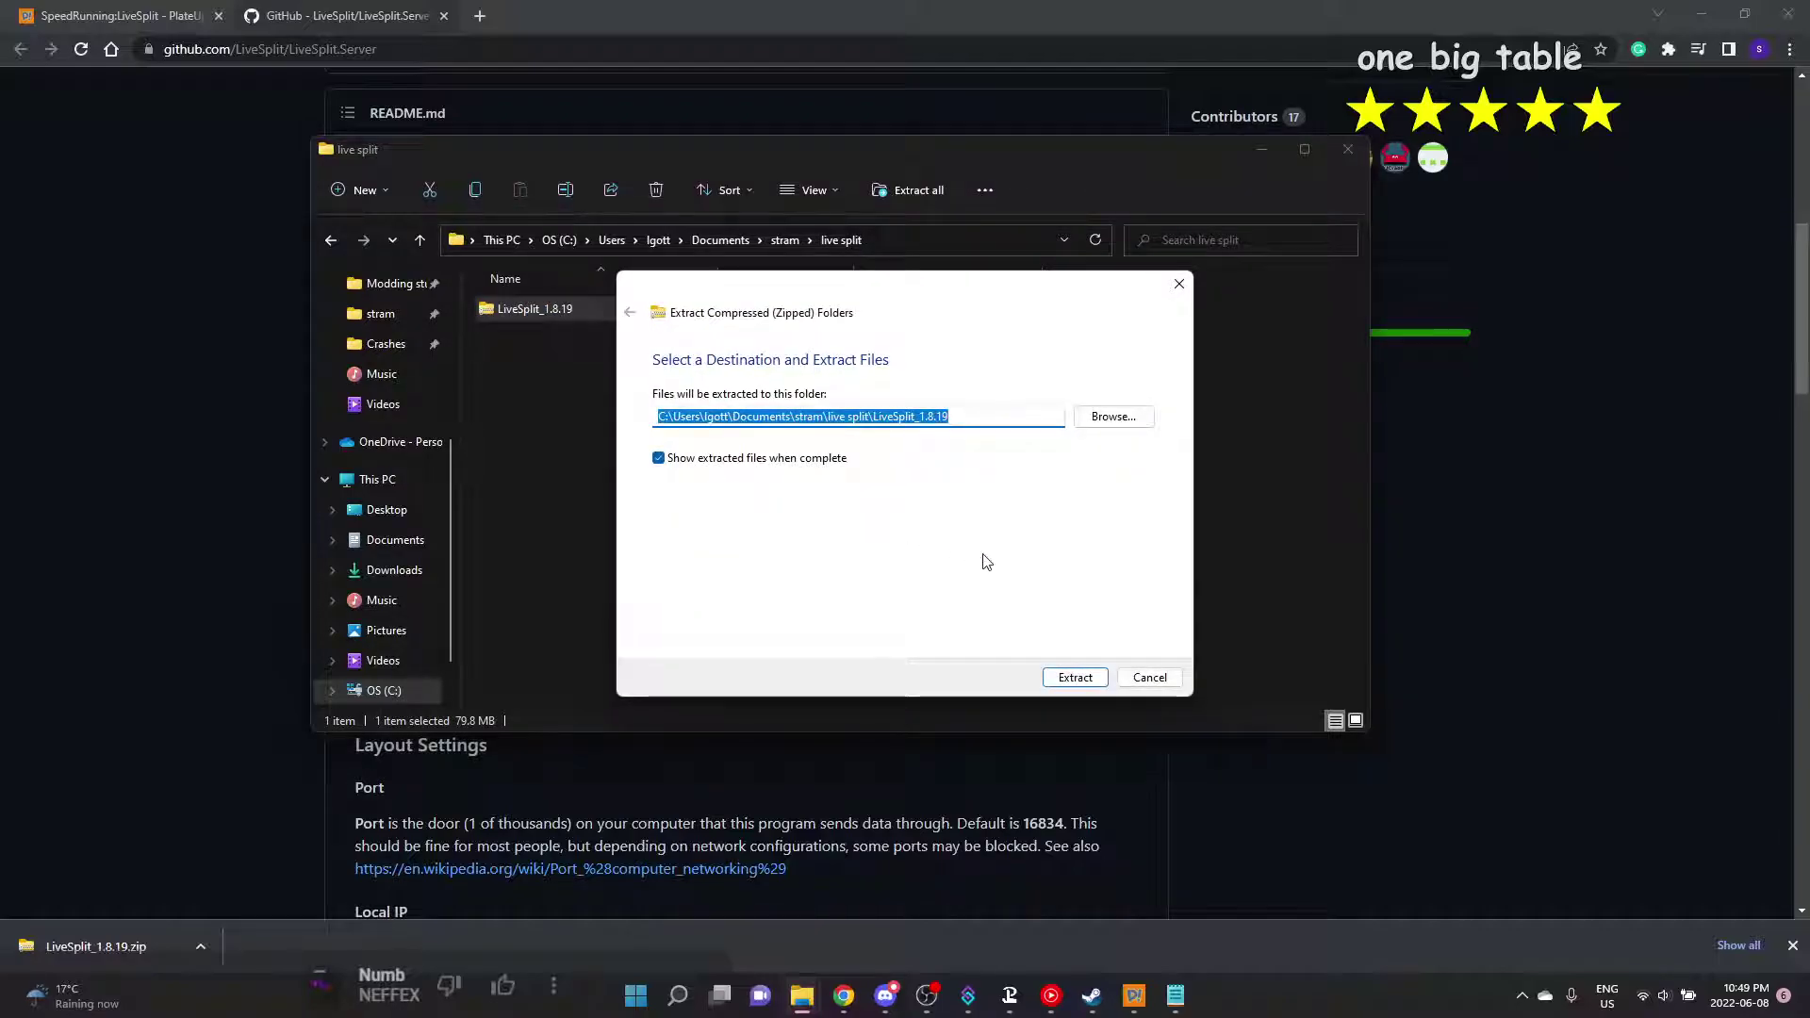
left_click(1076, 678)
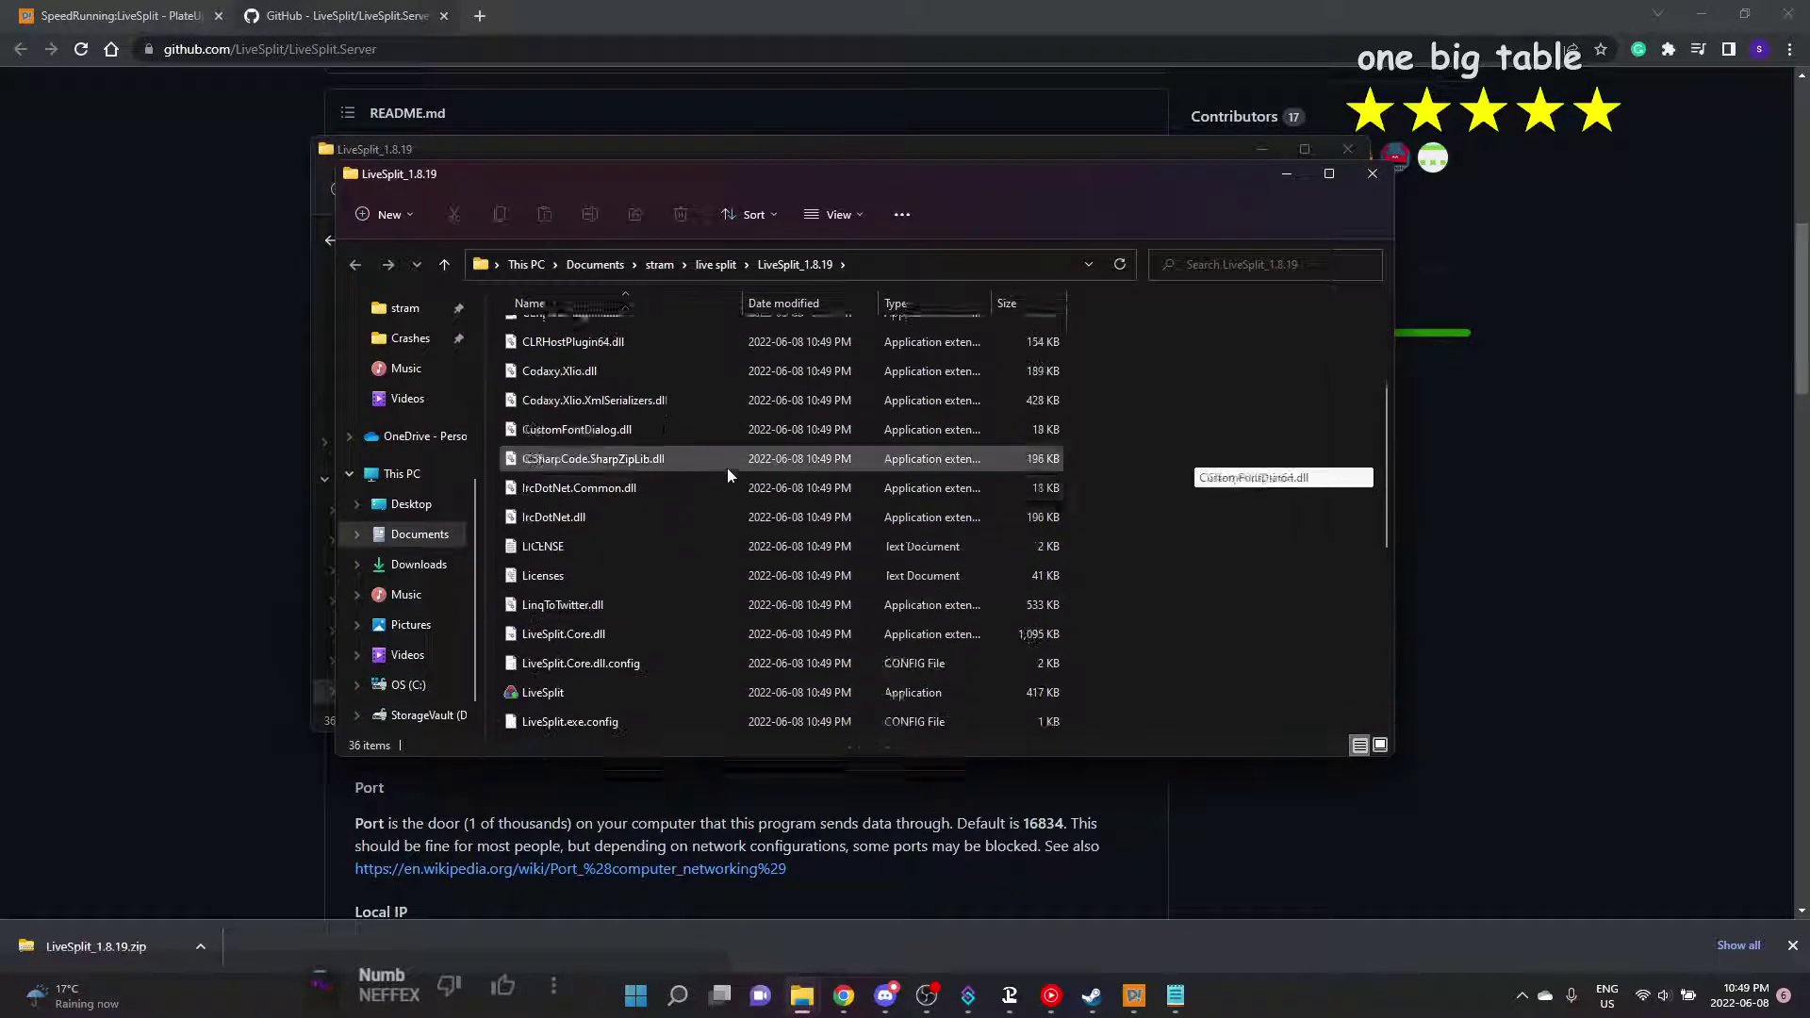
Launch the LiveSplit application from the extracted files and allow it to run despite the SmartScreen block
scroll(727, 467, "down", 2)
left_click(576, 529)
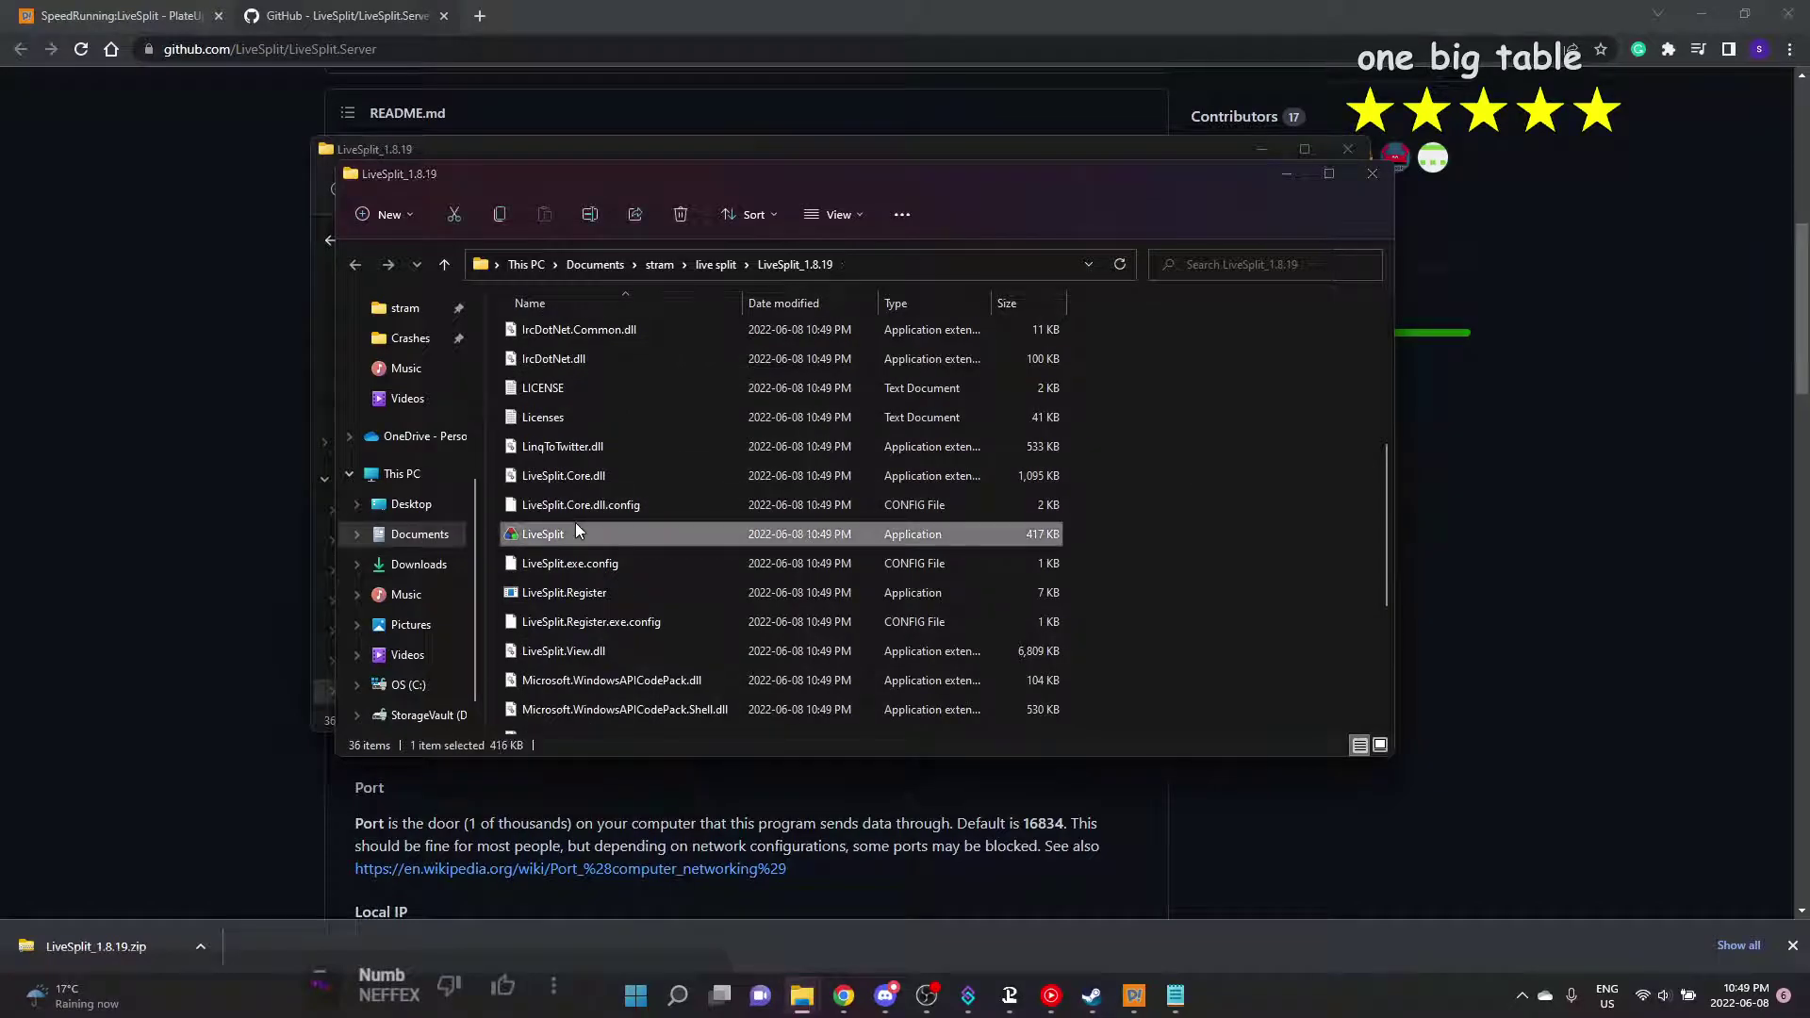
double_click(576, 531)
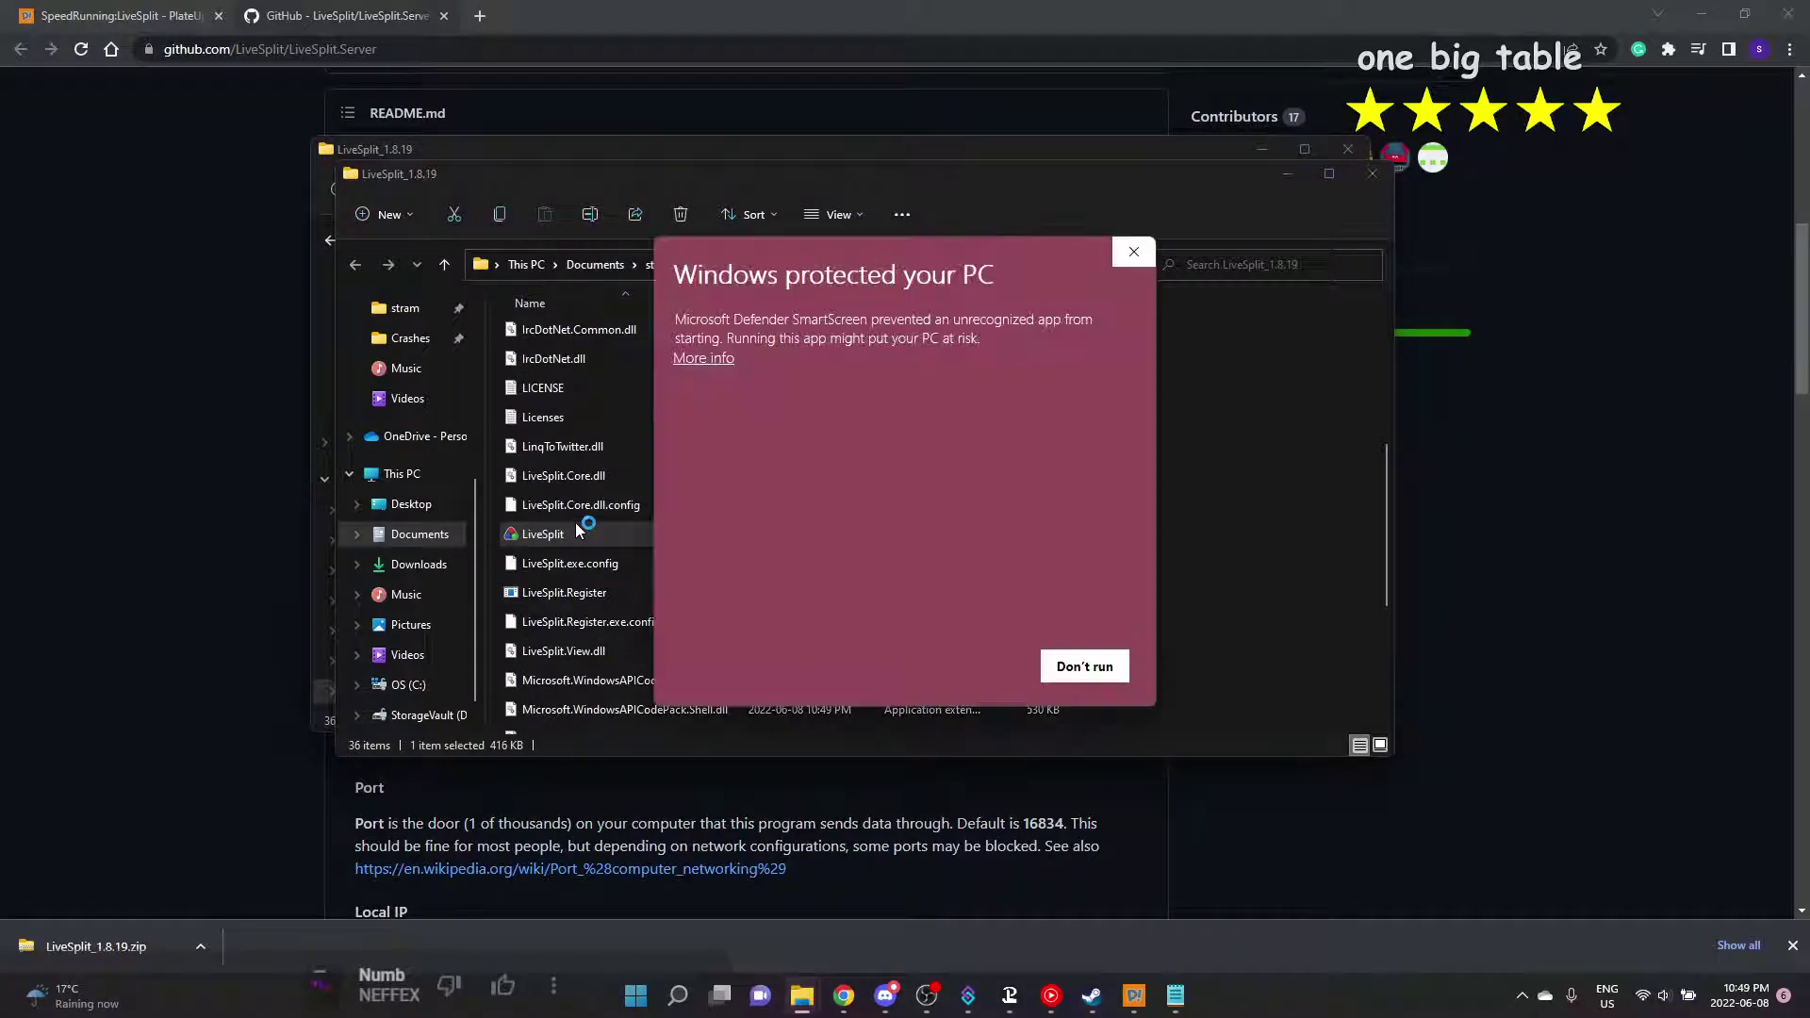
left_click(702, 359)
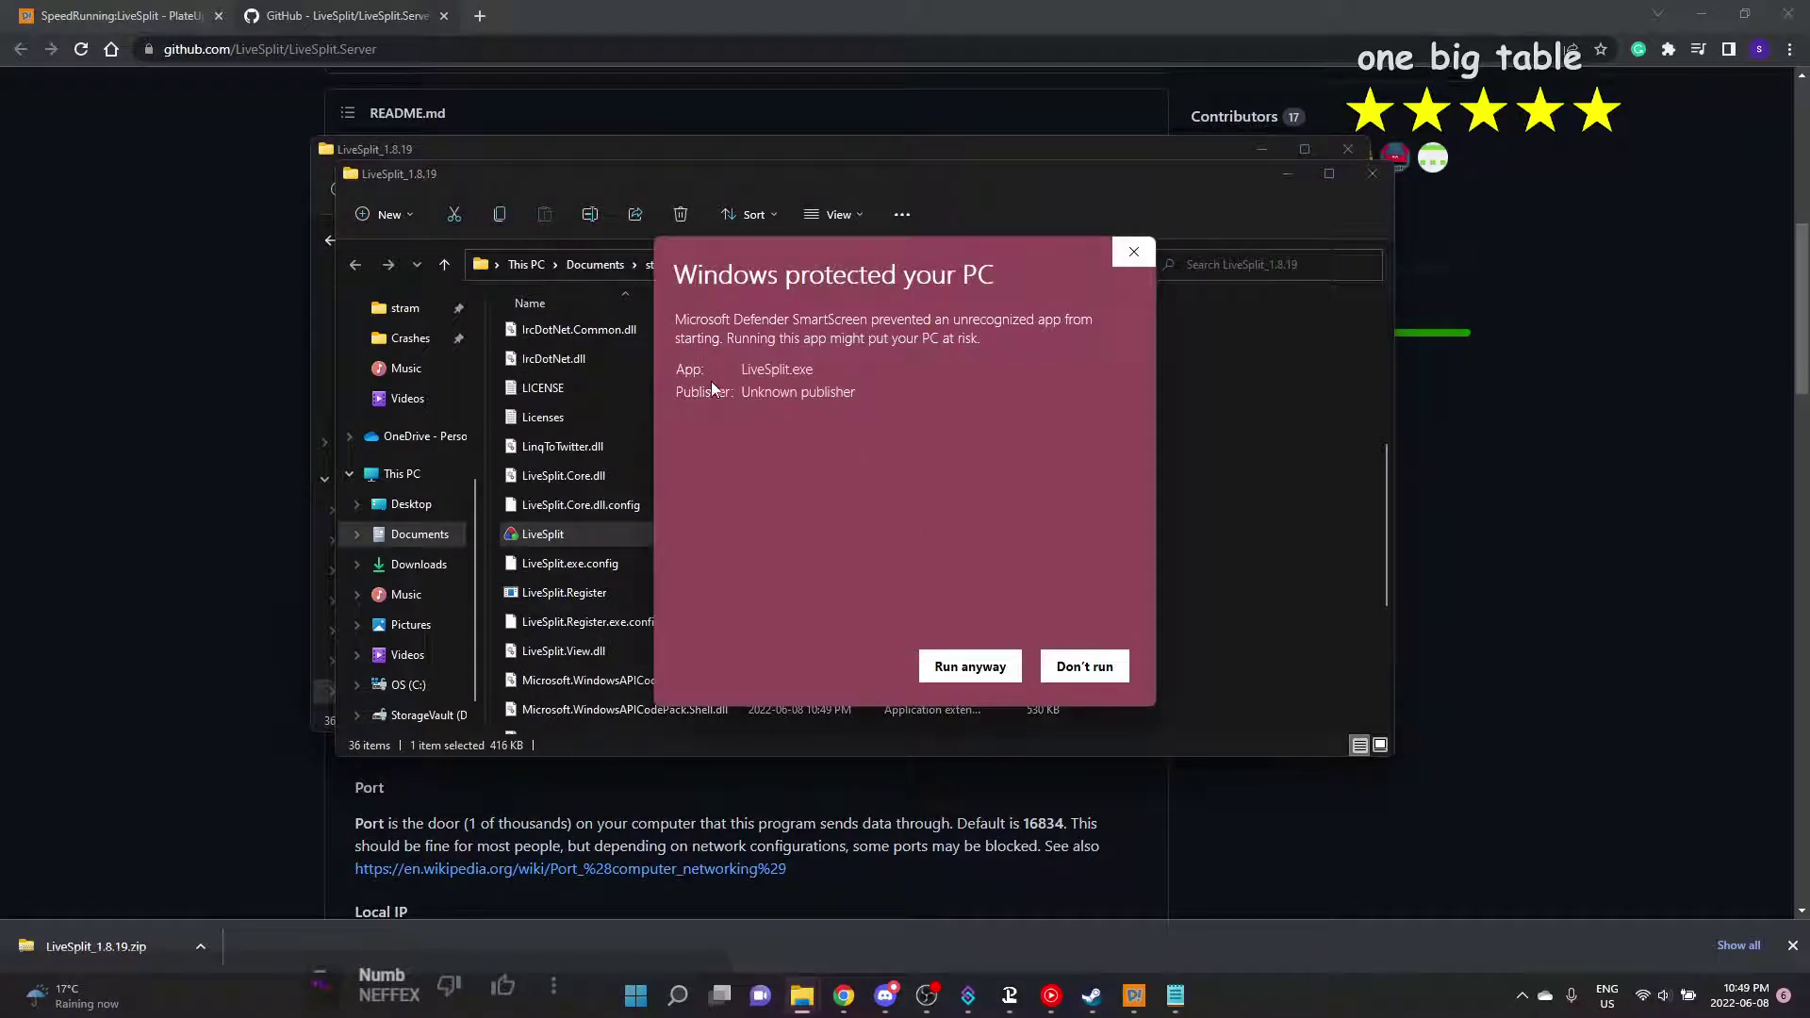
left_click(961, 671)
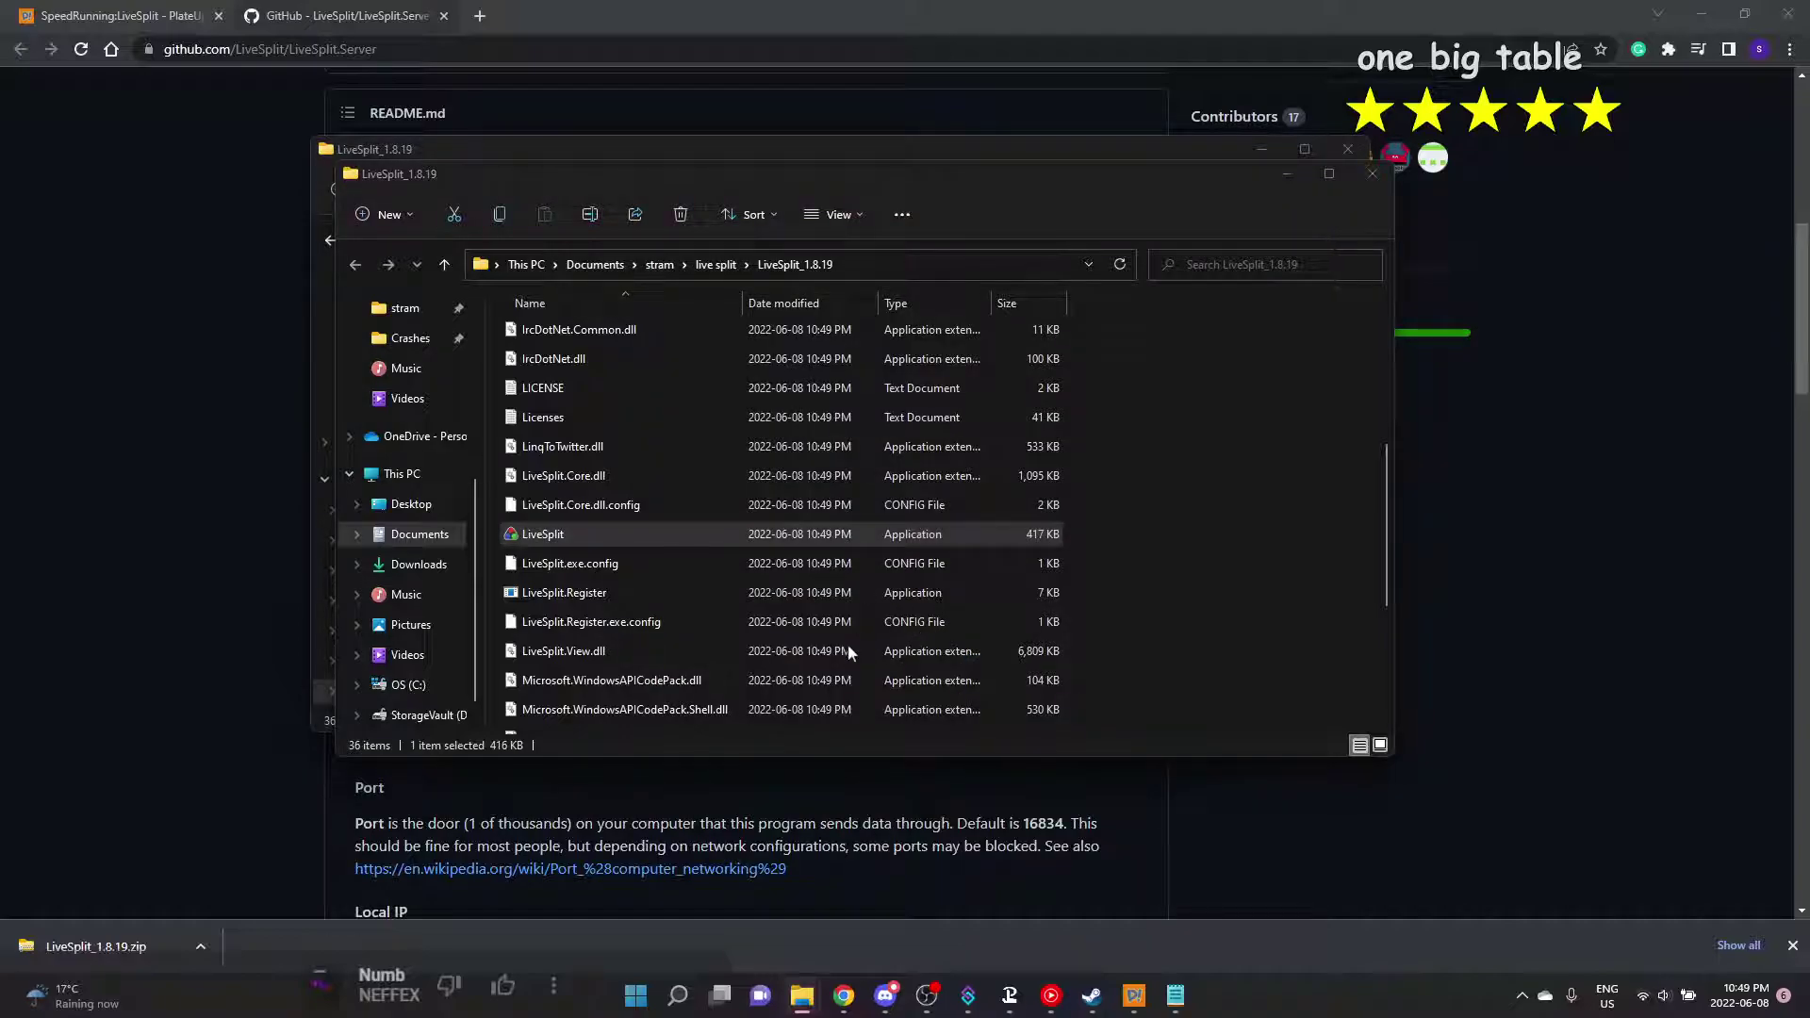
Bring the LiveSplit timer forward and shift it slightly, exit LiveSplit, and return to the GitHub page in the browser
scroll(847, 644, "up", 4)
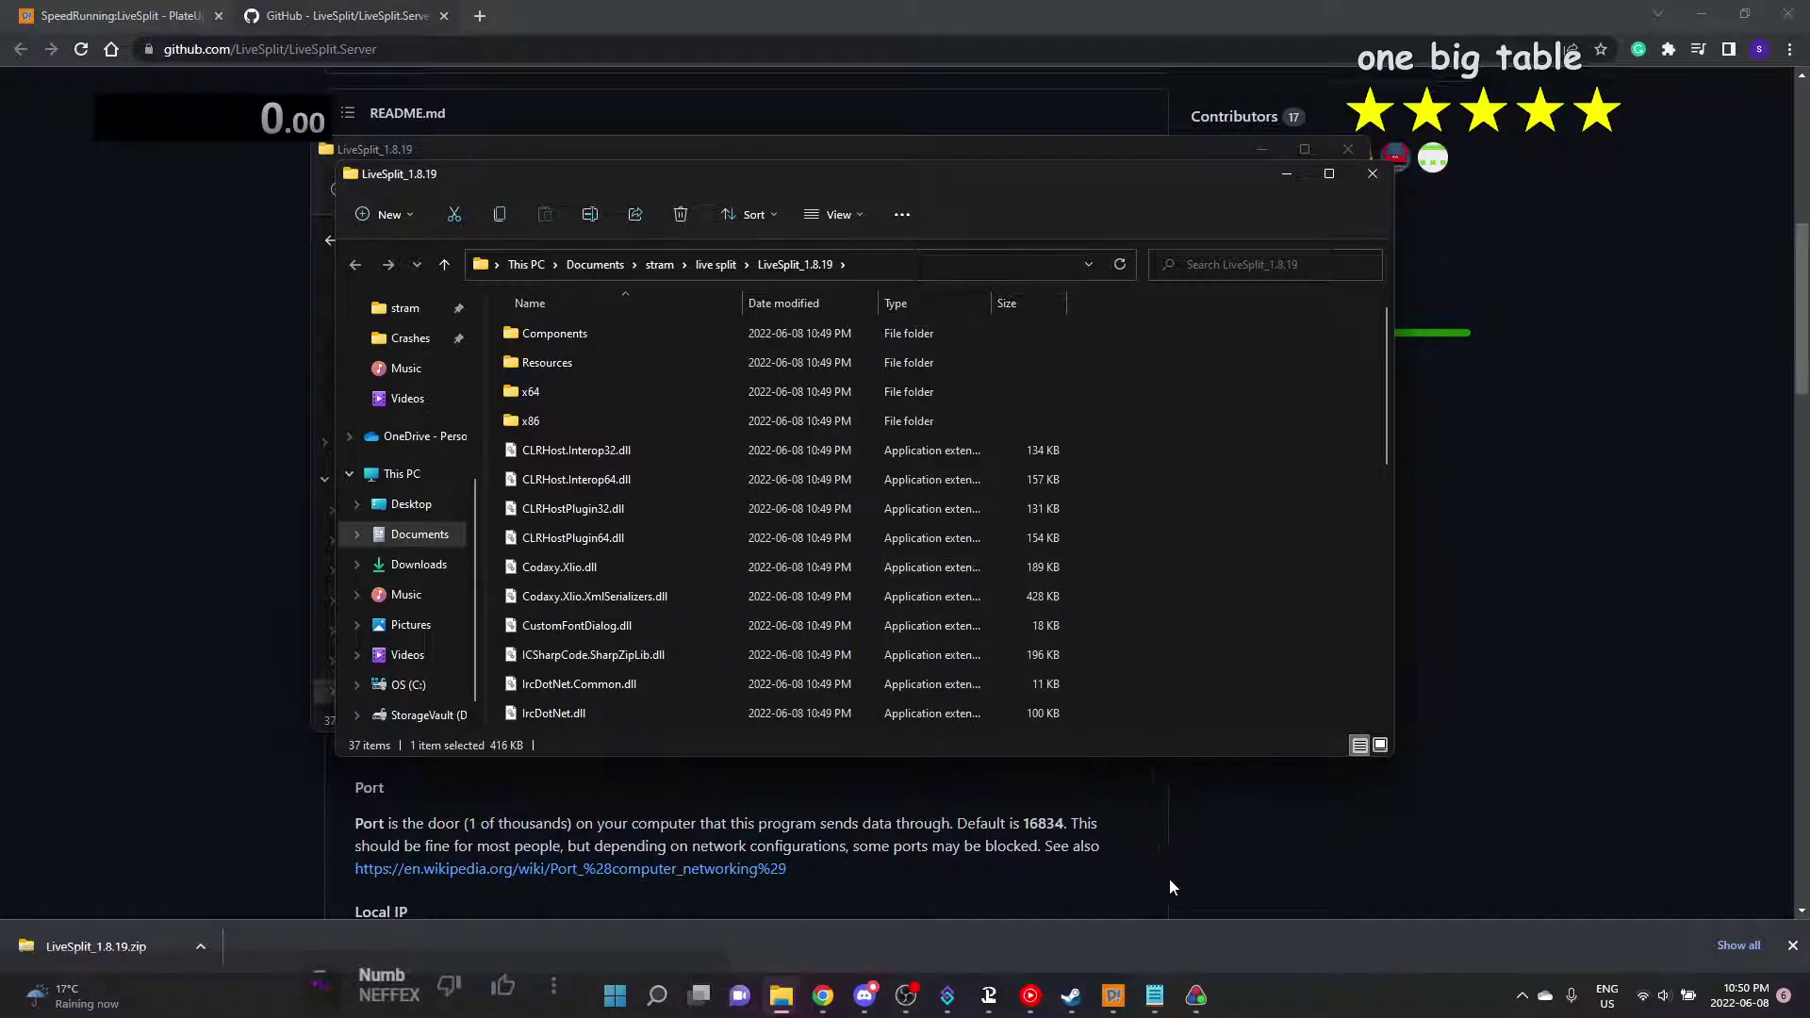
left_click(1197, 994)
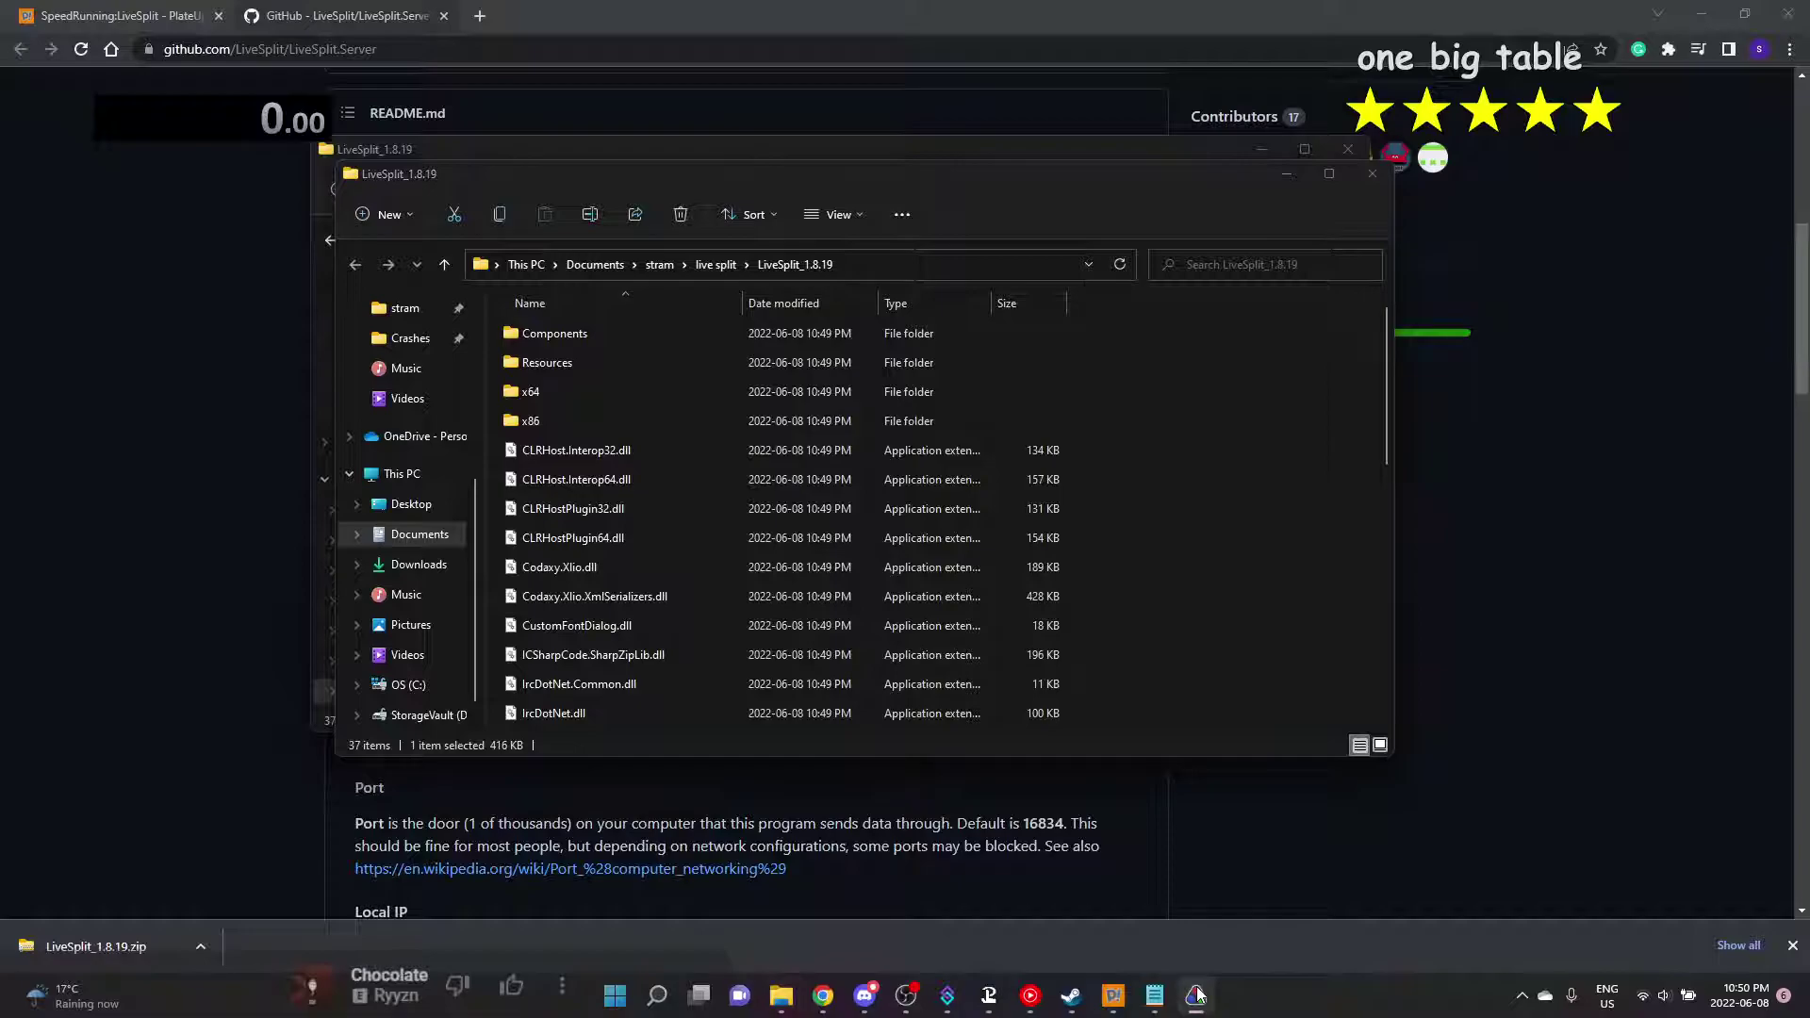
mouse_move(242, 141)
left_mouse_down()
mouse_move(268, 173)
mouse_move(247, 153)
left_mouse_up()
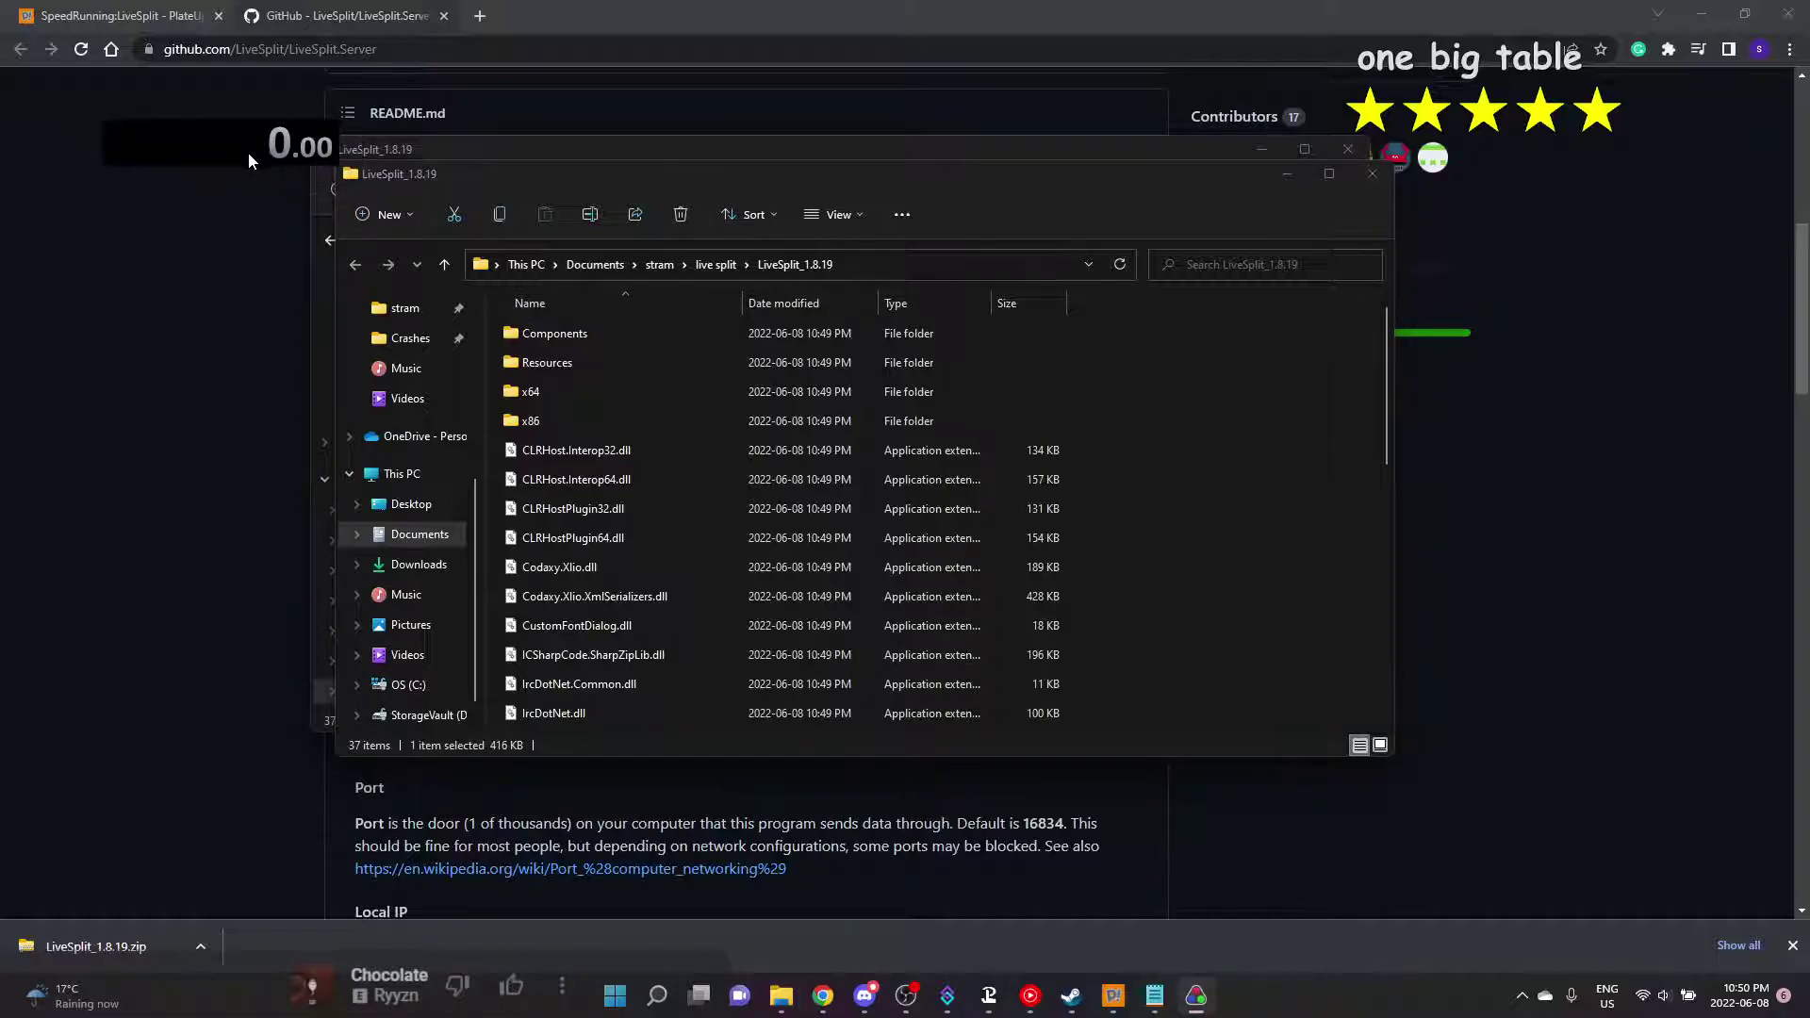
right_click(1197, 989)
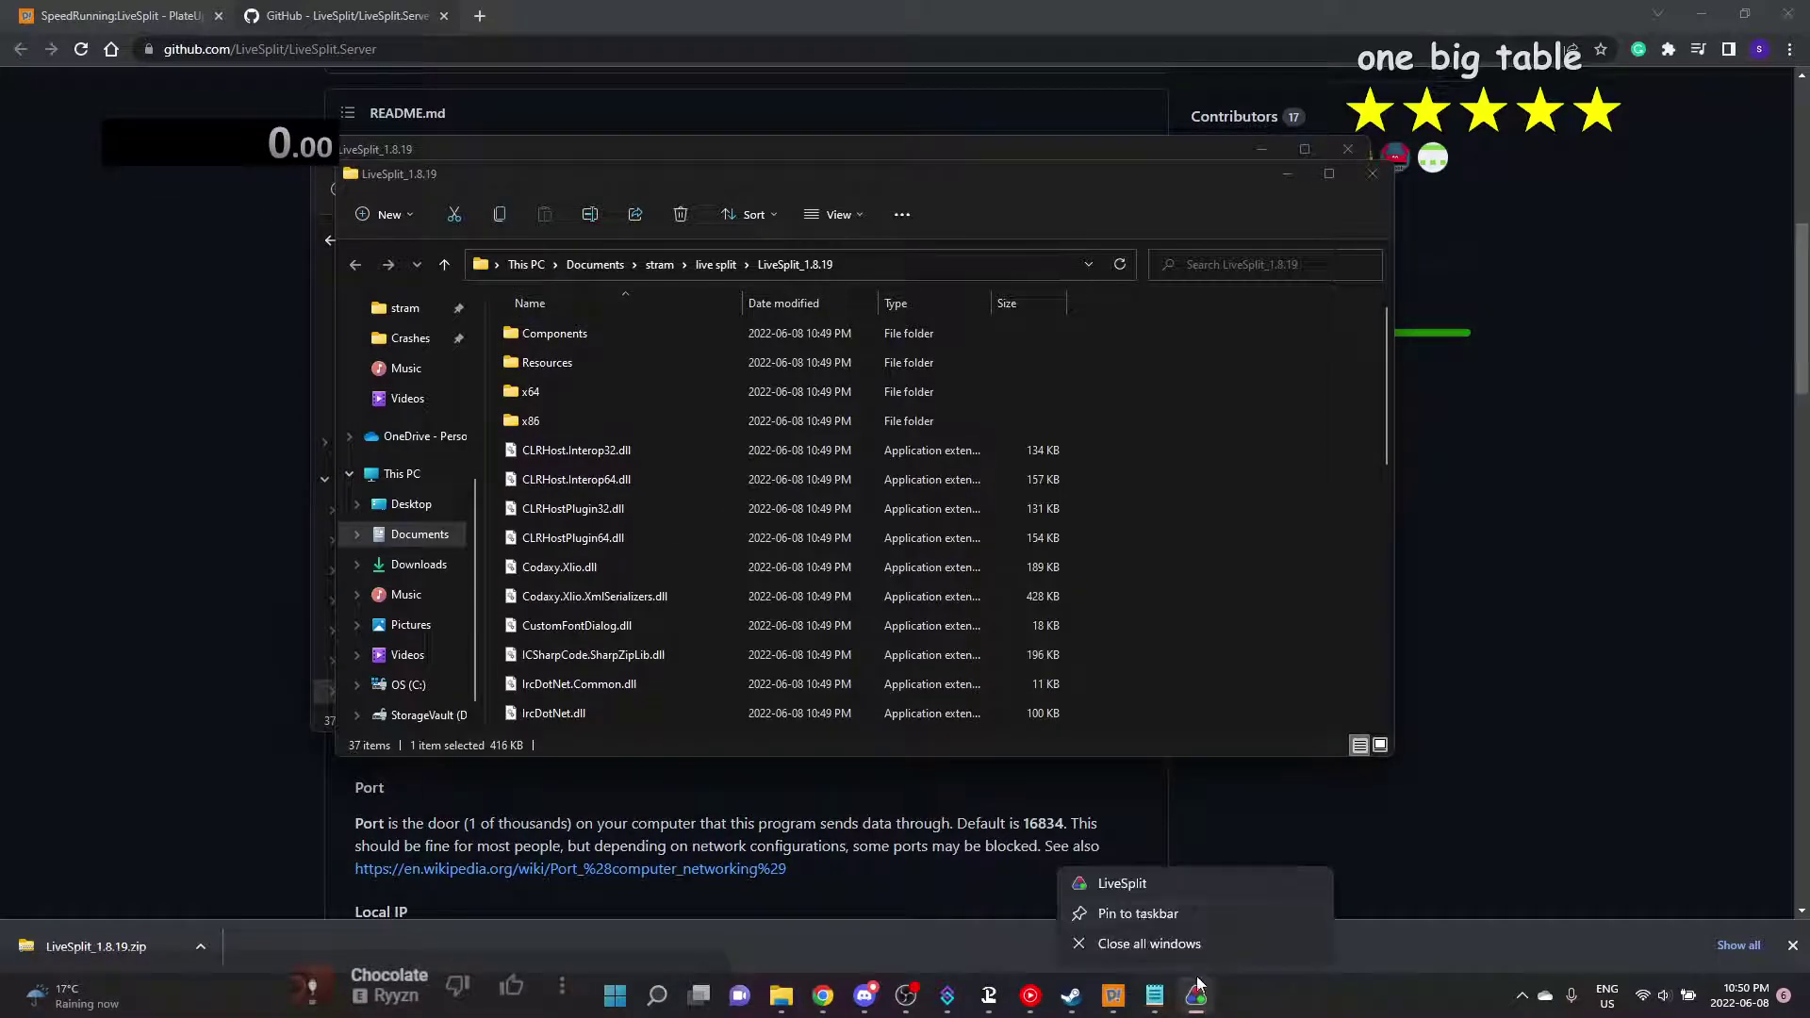
right_click(221, 151)
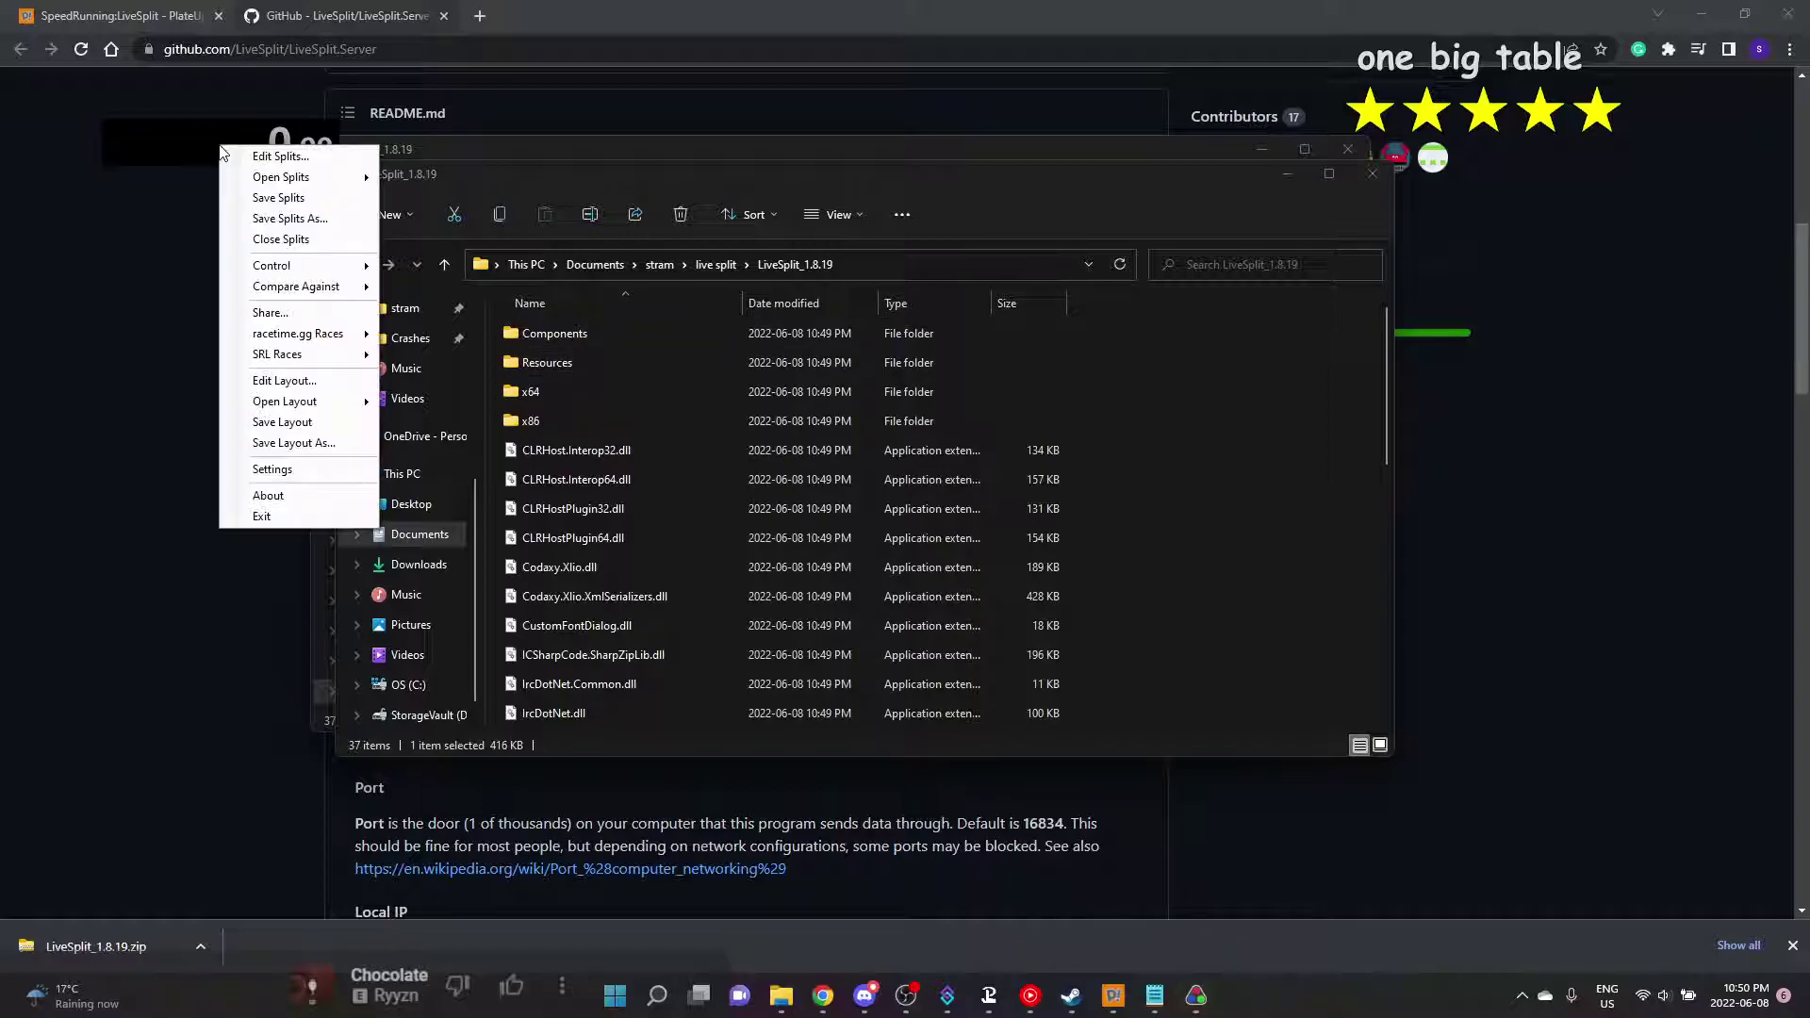
left_click(264, 517)
left_click(183, 479)
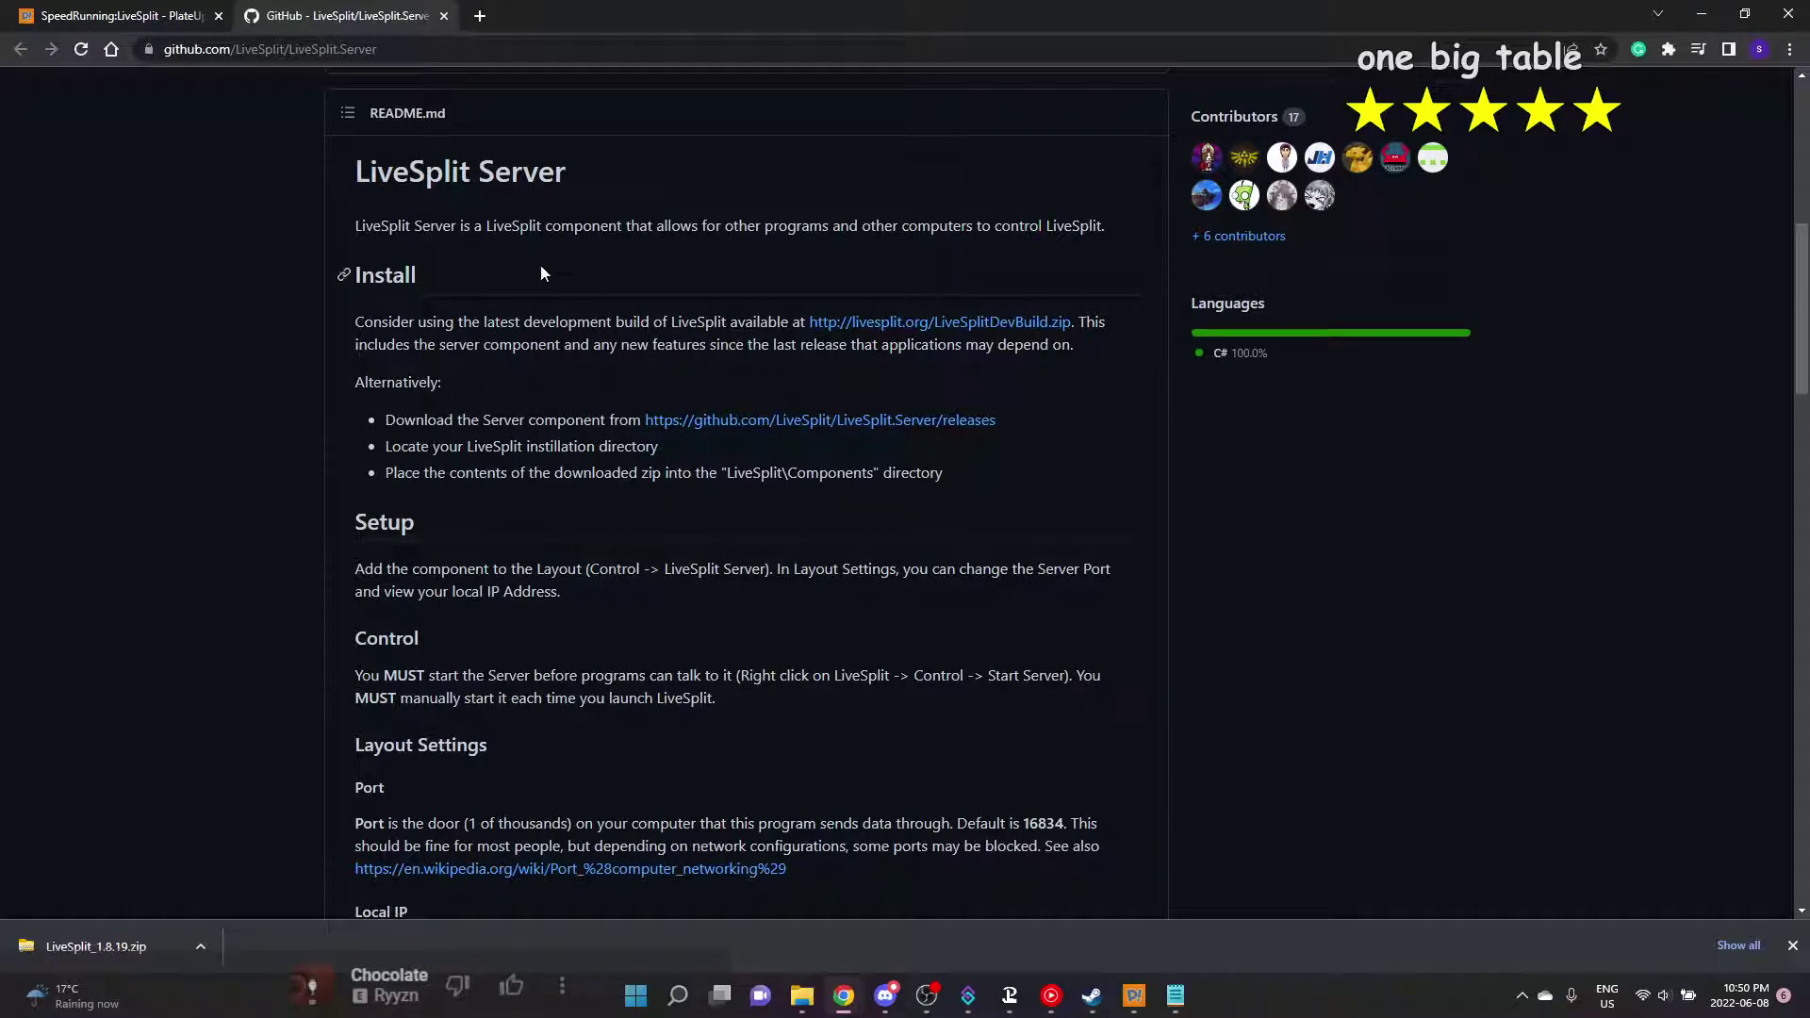
Check the wiki's LiveSplit Server notes and open the LiveSplit.Server releases page linked in the GitHub README's install instructions
scroll(542, 273, "down", 1)
scroll(542, 273, "up", 3)
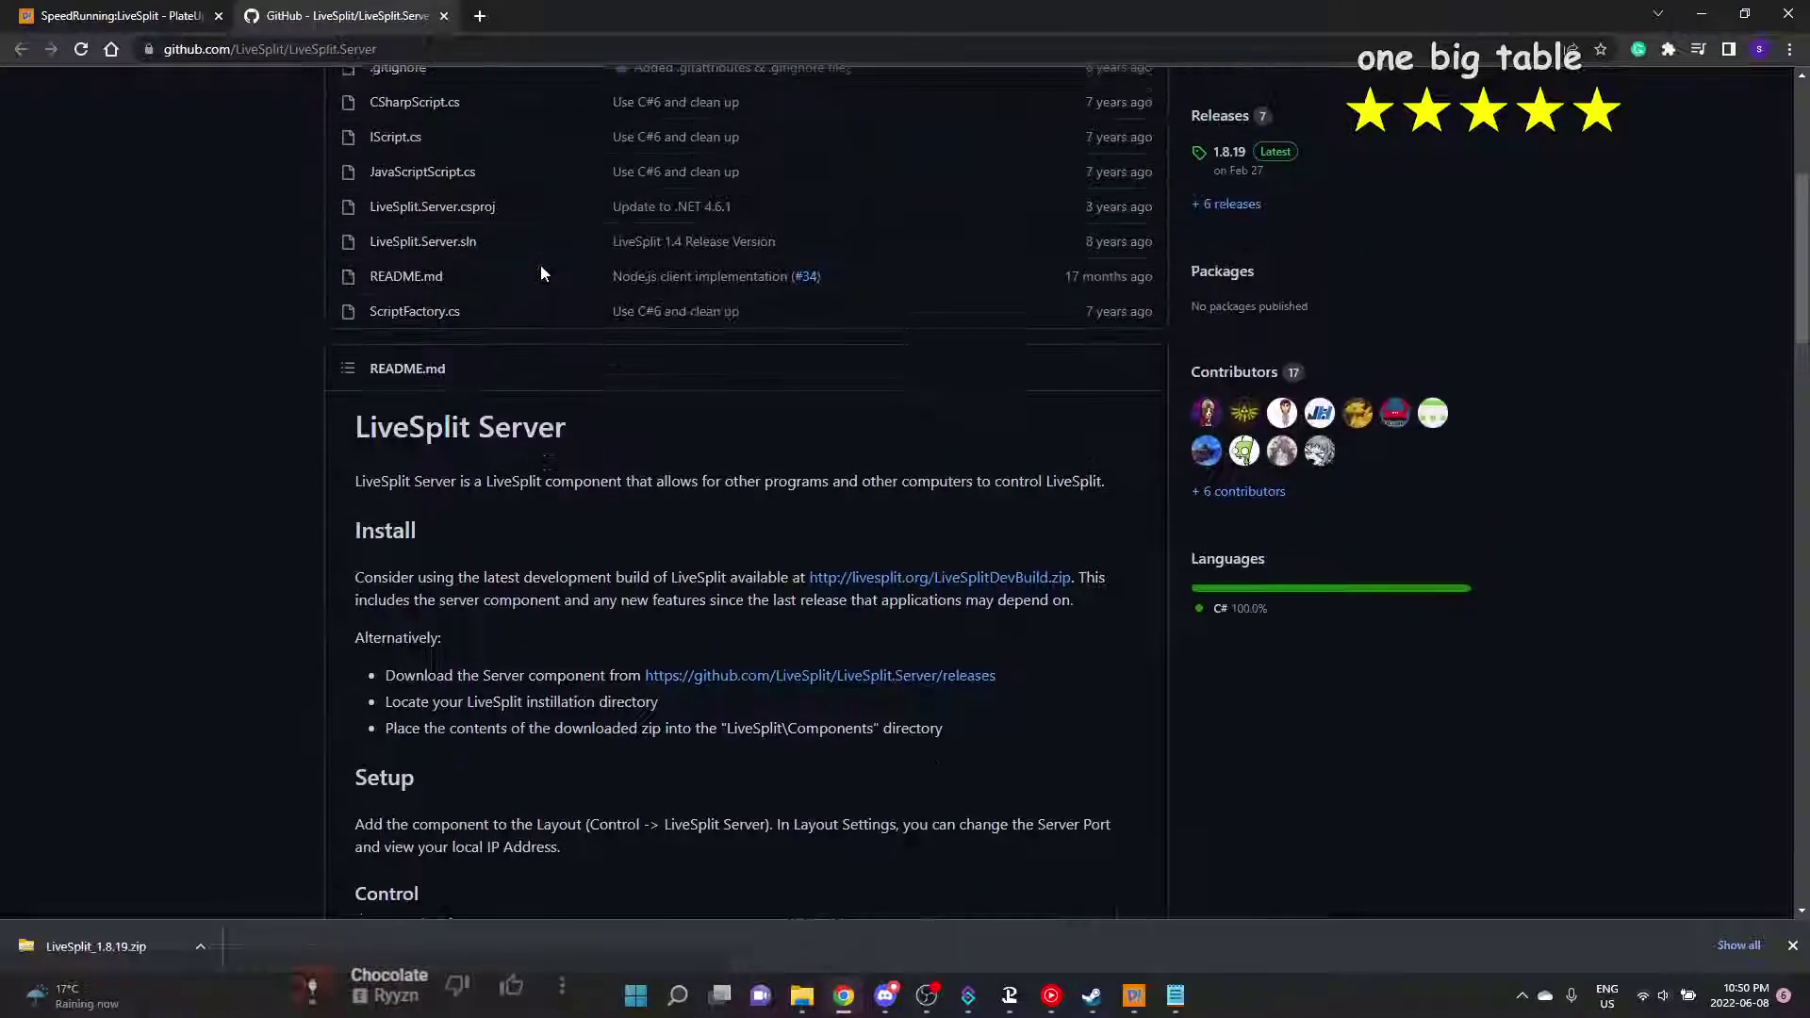
scroll(540, 268, "up", 4)
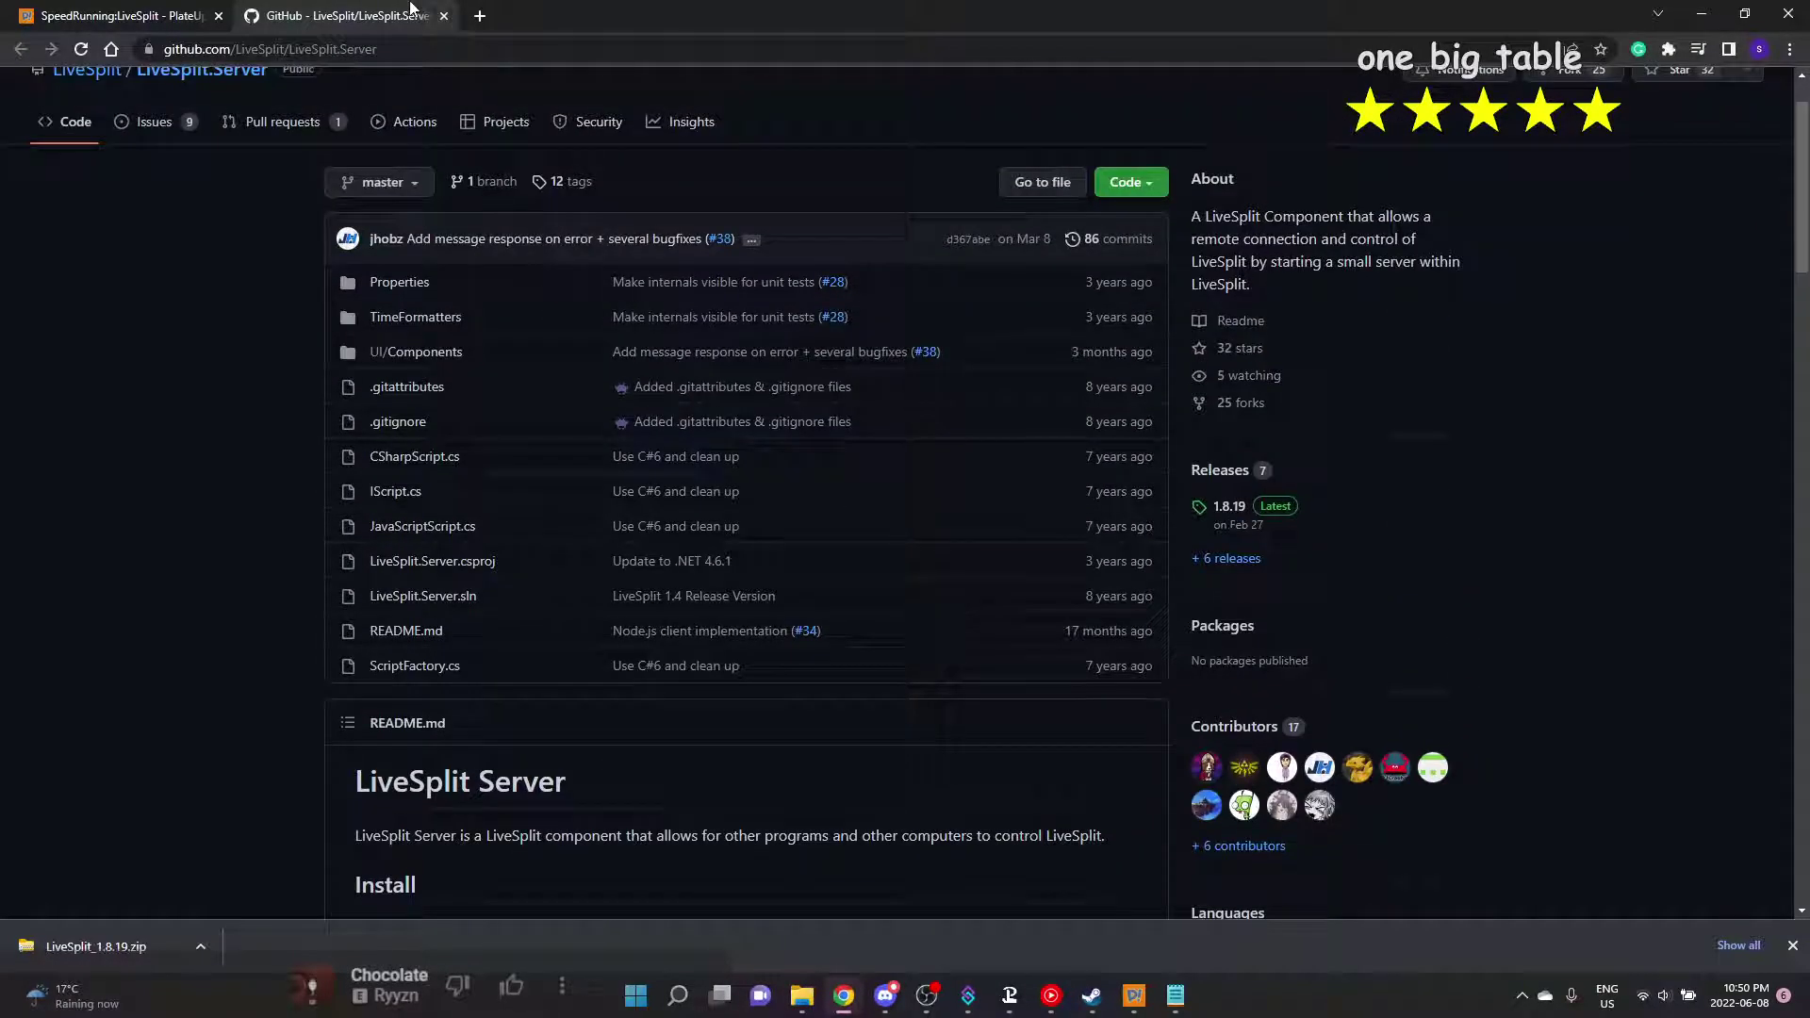
left_click(132, 13)
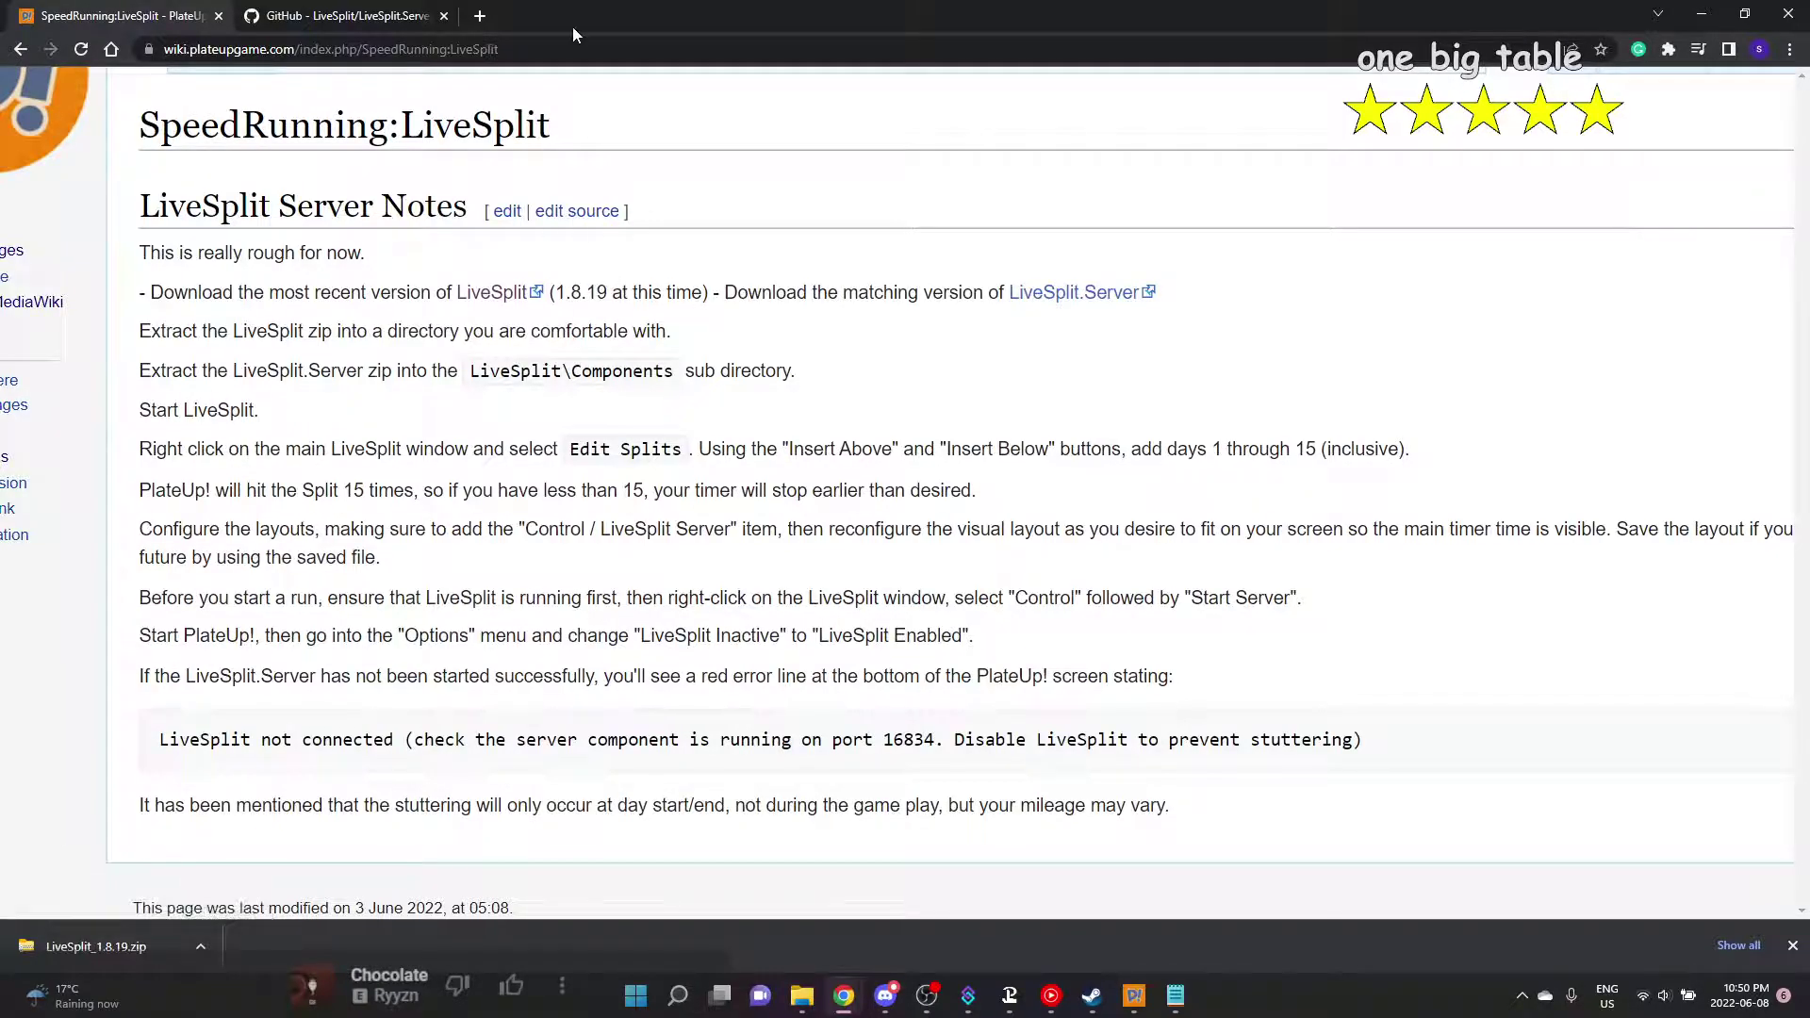
left_click(400, 16)
scroll(769, 330, "down", 2)
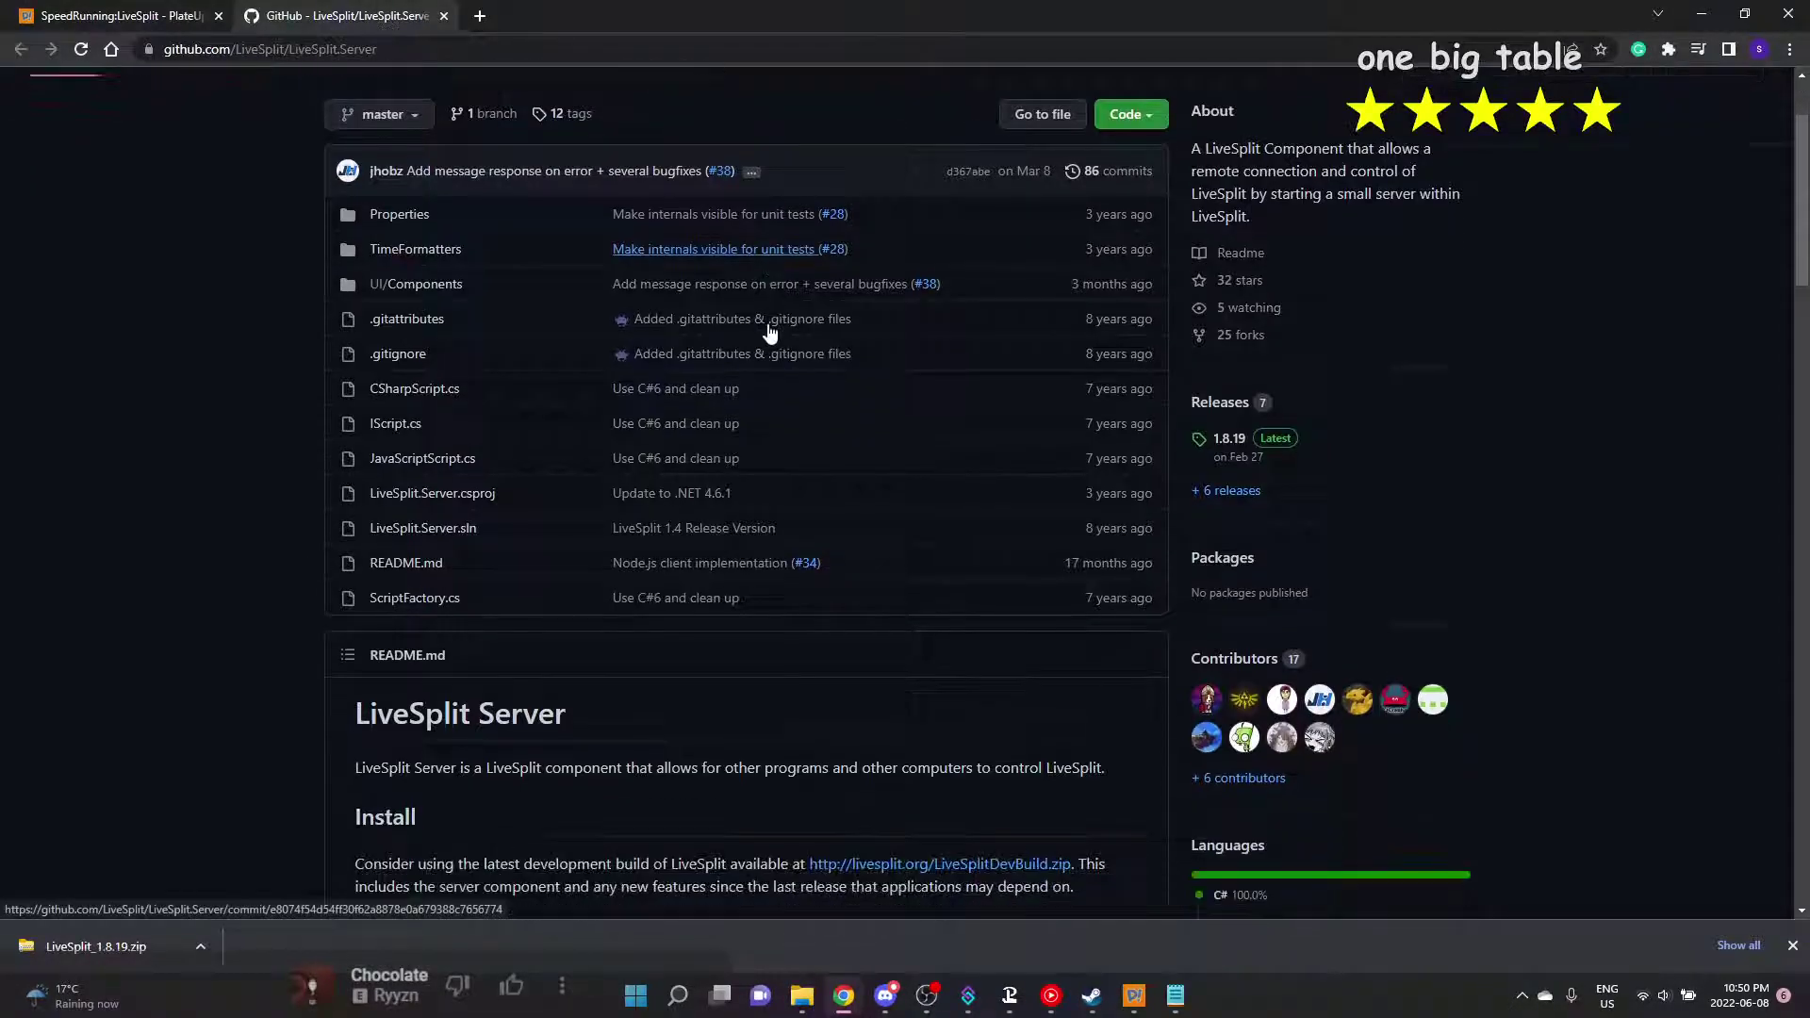
scroll(769, 330, "down", 4)
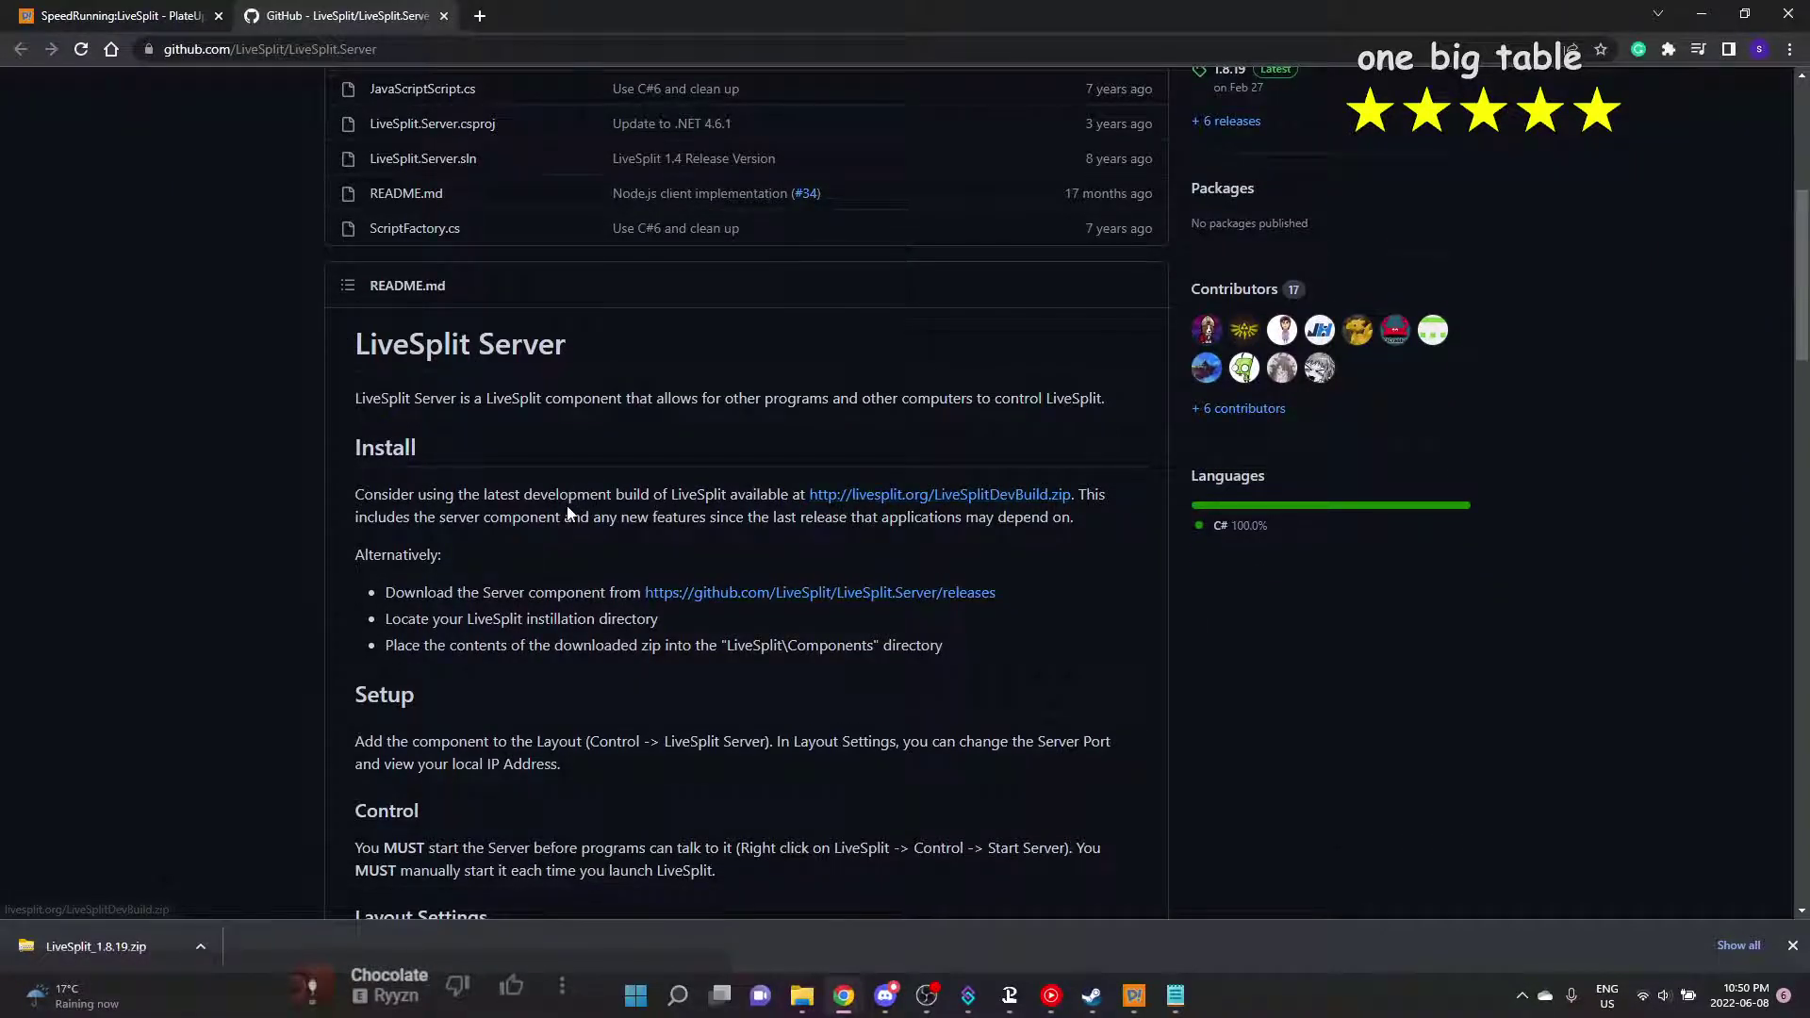
scroll(569, 510, "down", 2)
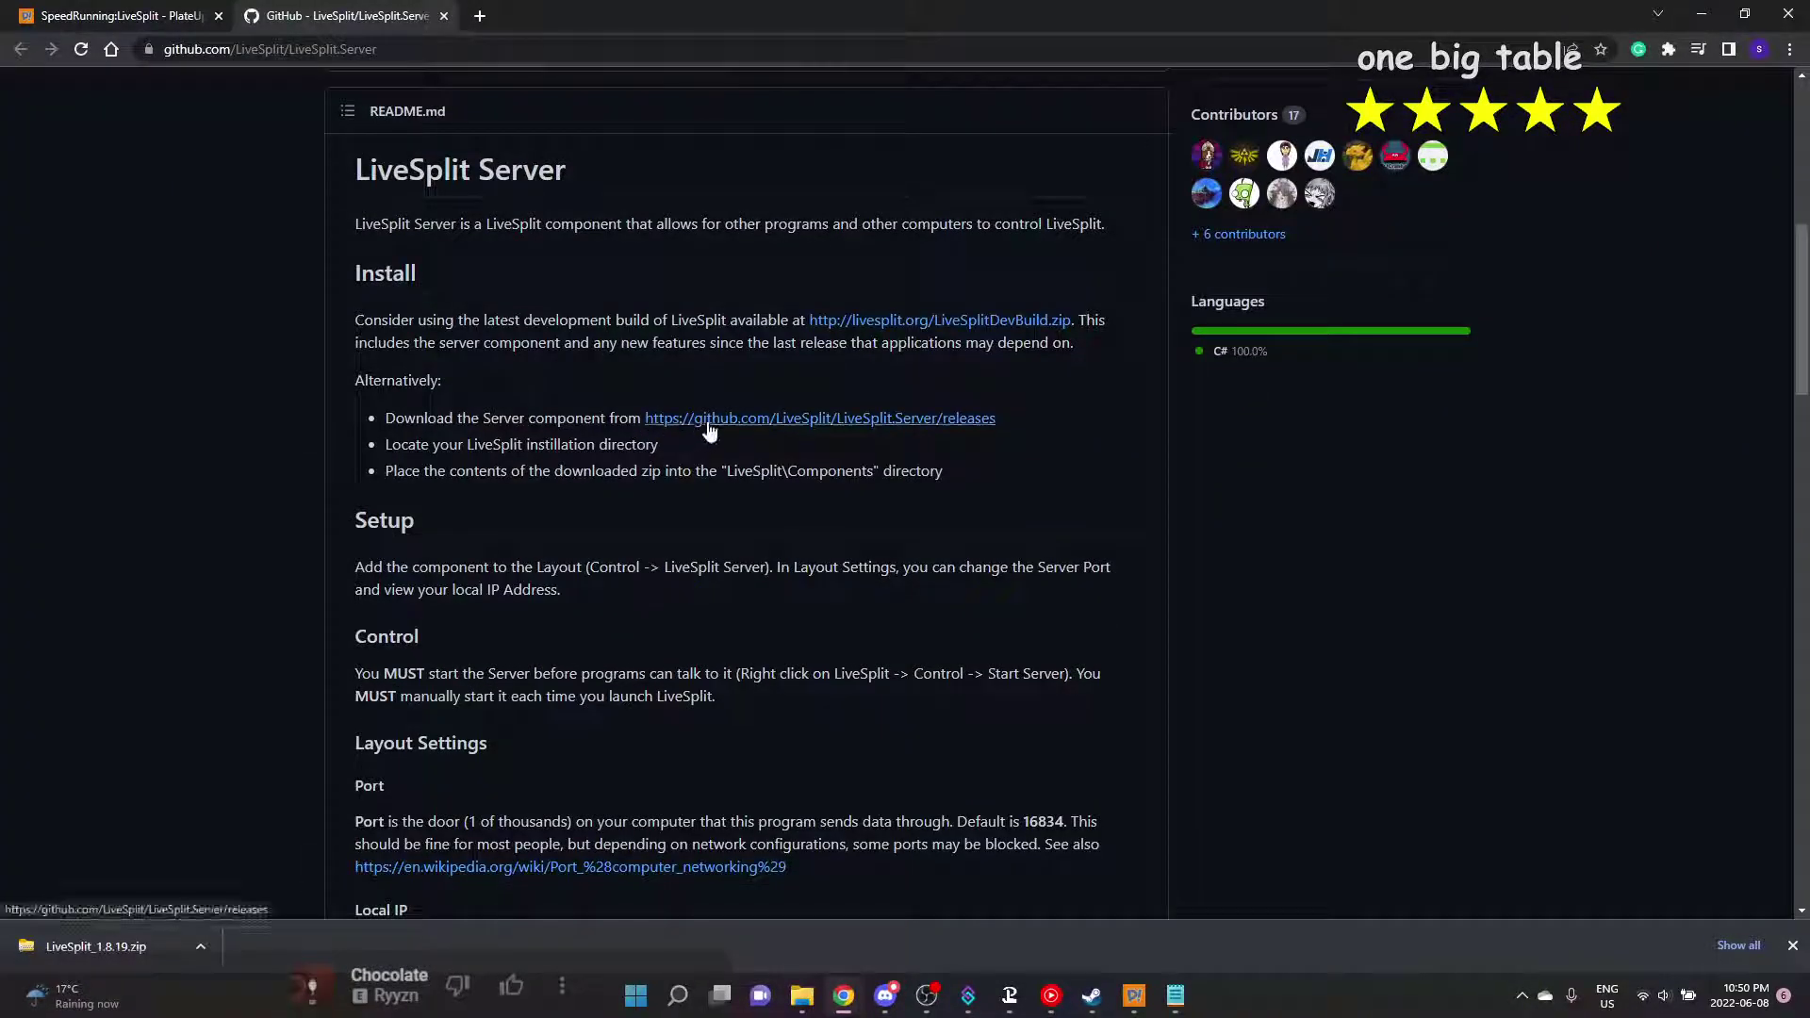
left_click(709, 421)
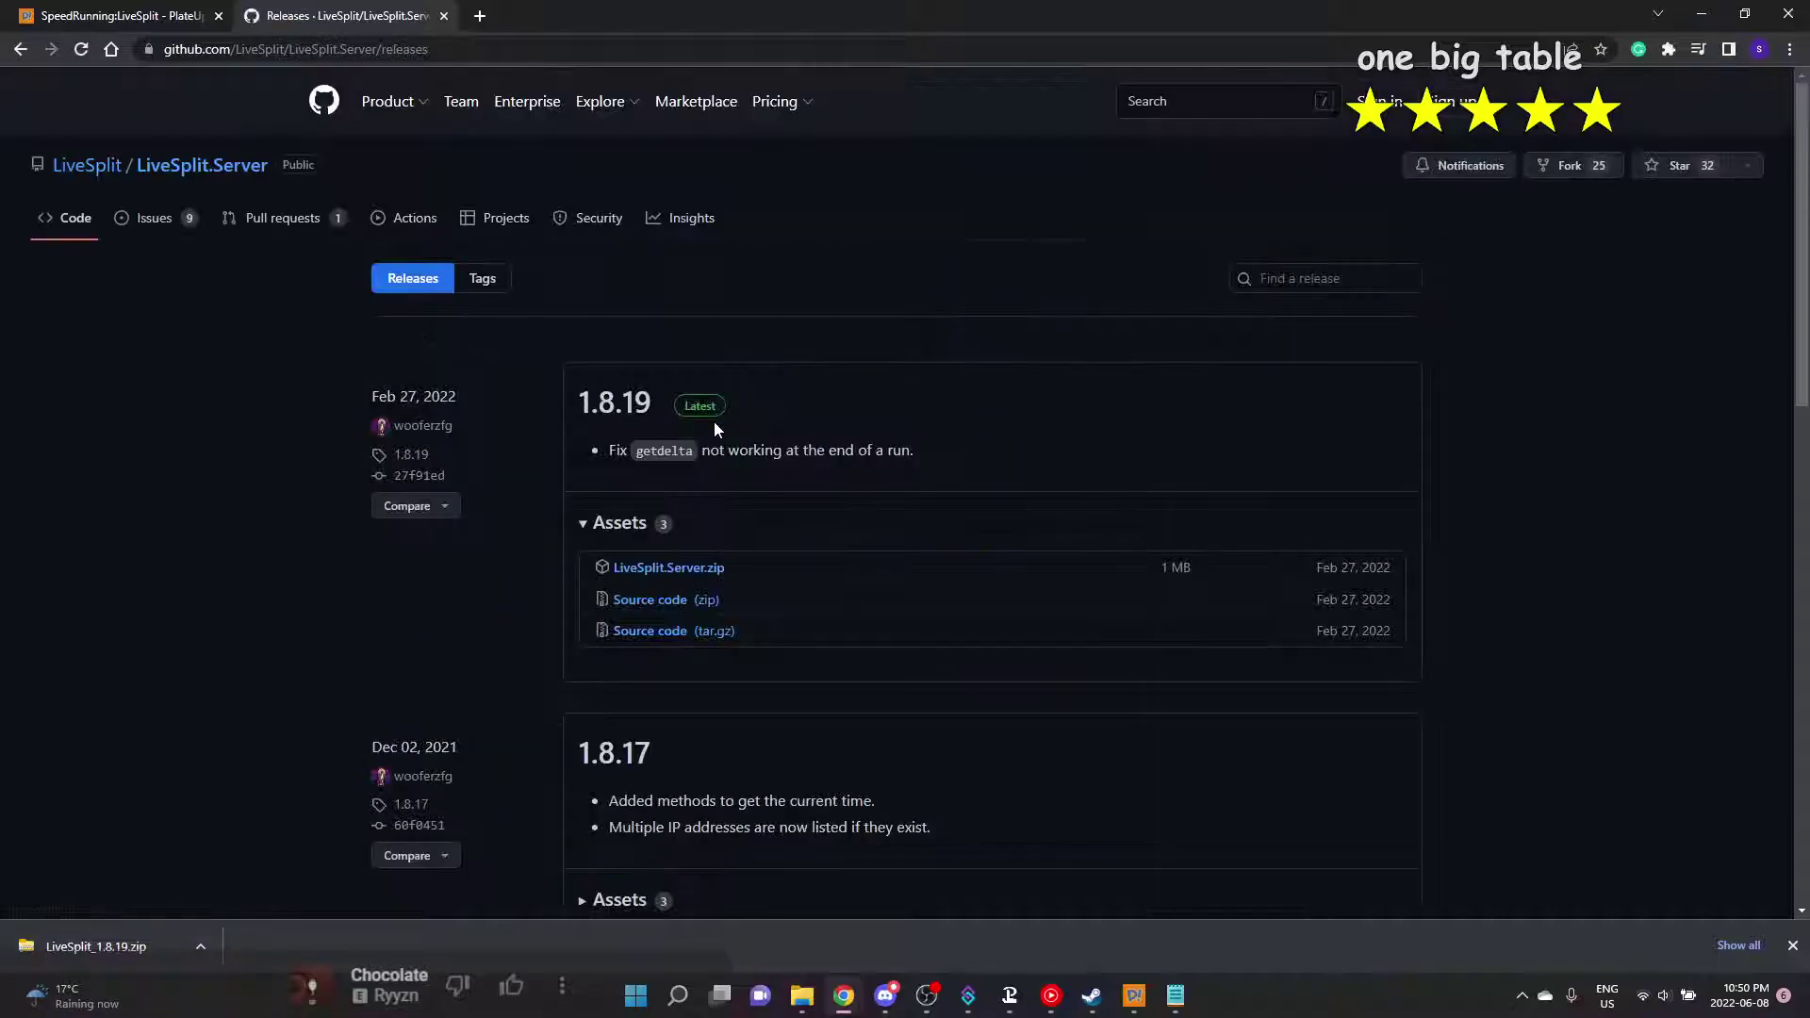
Download LiveSplit.Server.zip from the 1.8.19 release and save it in the live split folder inside stram
left_click(683, 575)
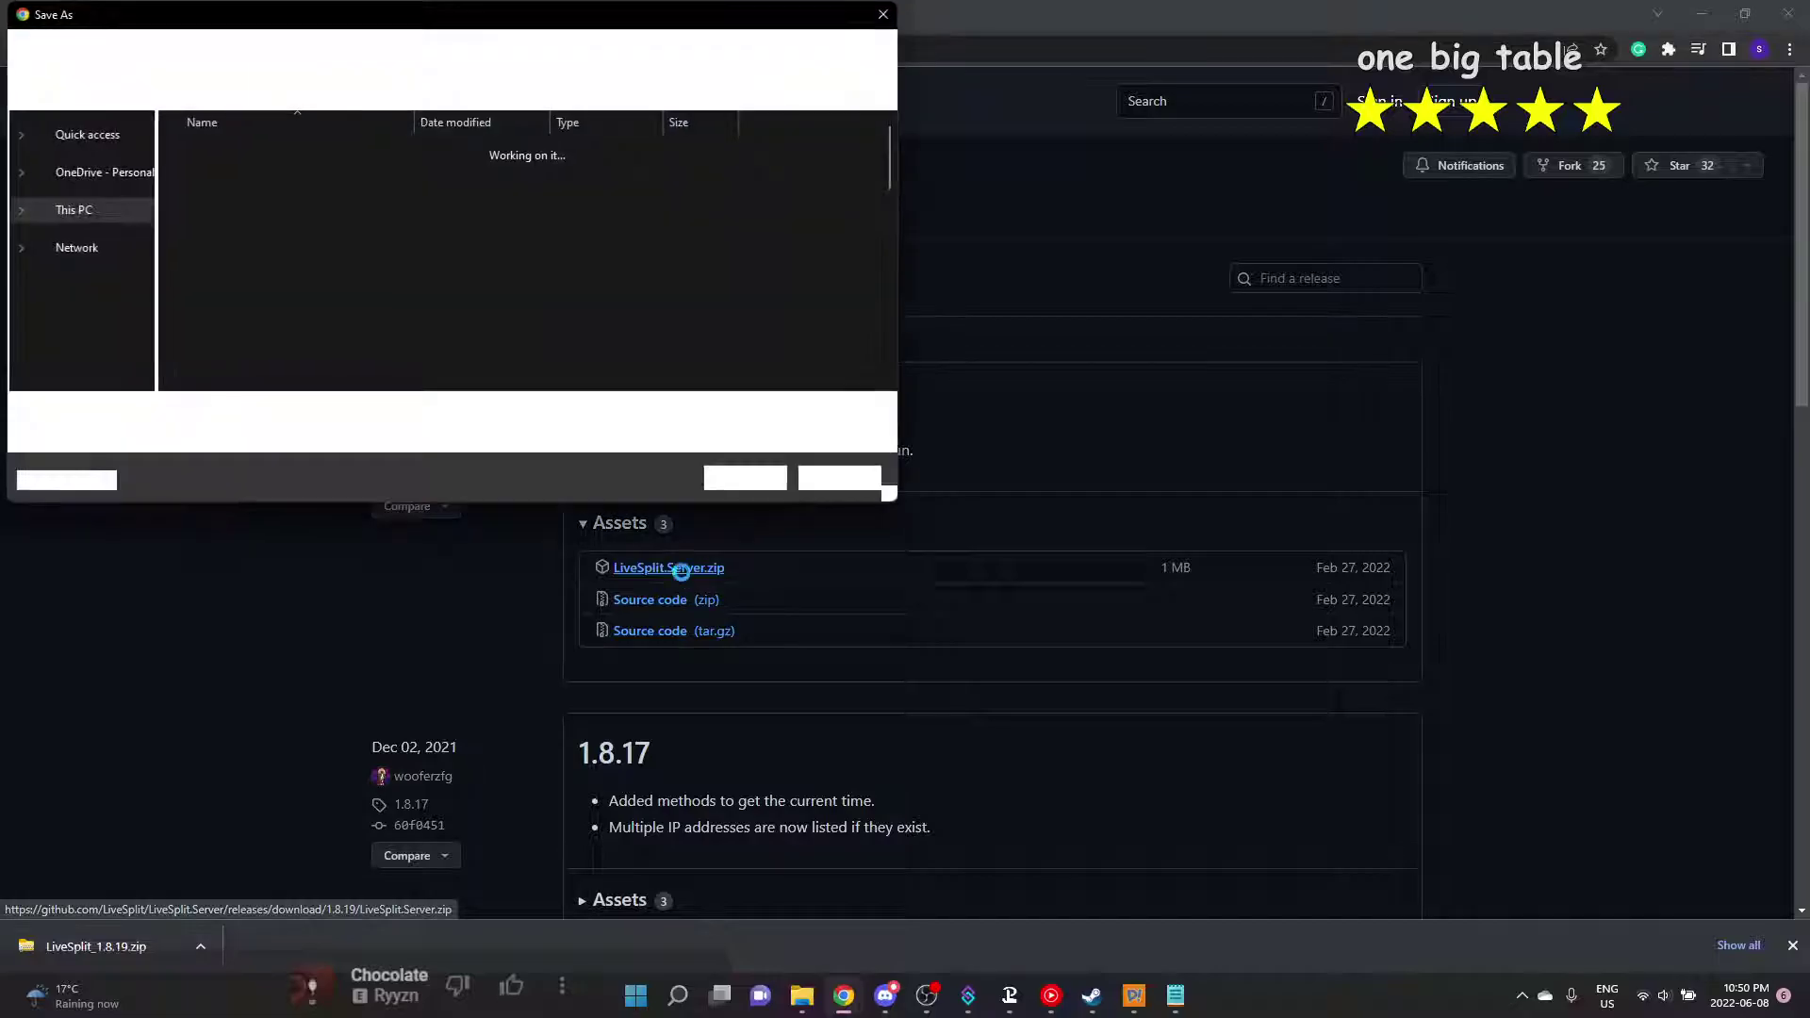
left_click(337, 340)
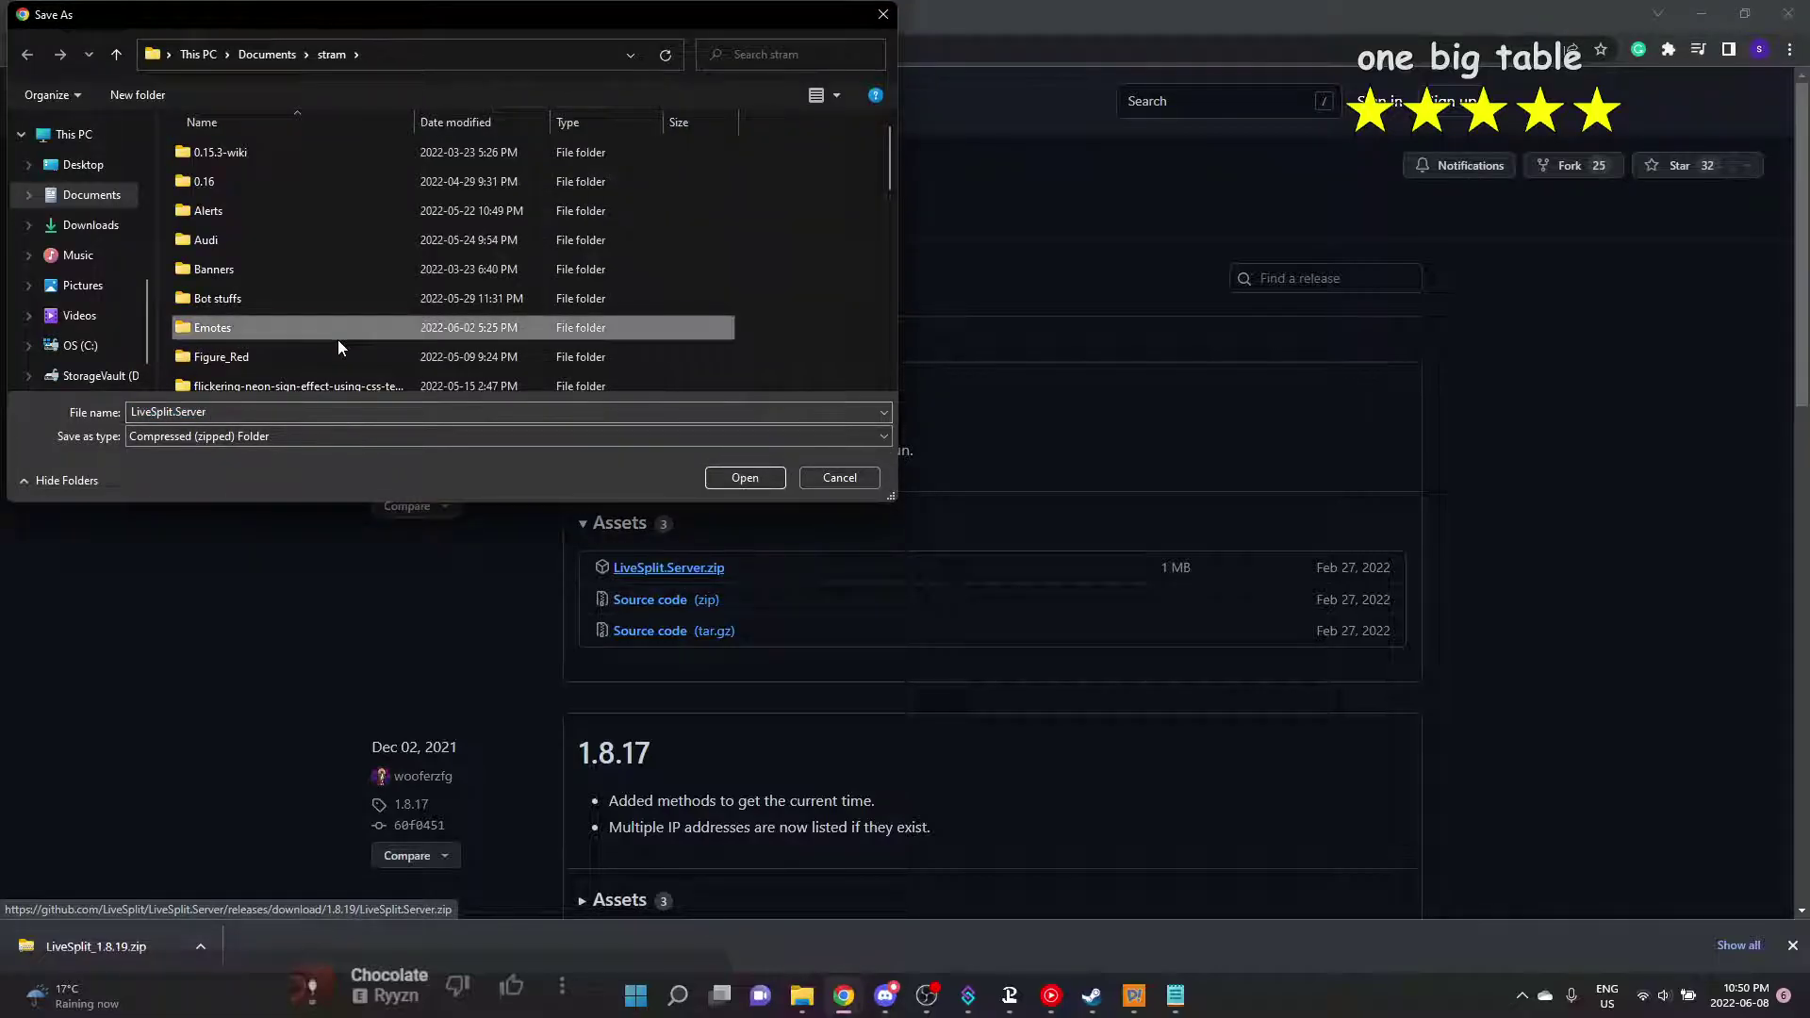
key("l")
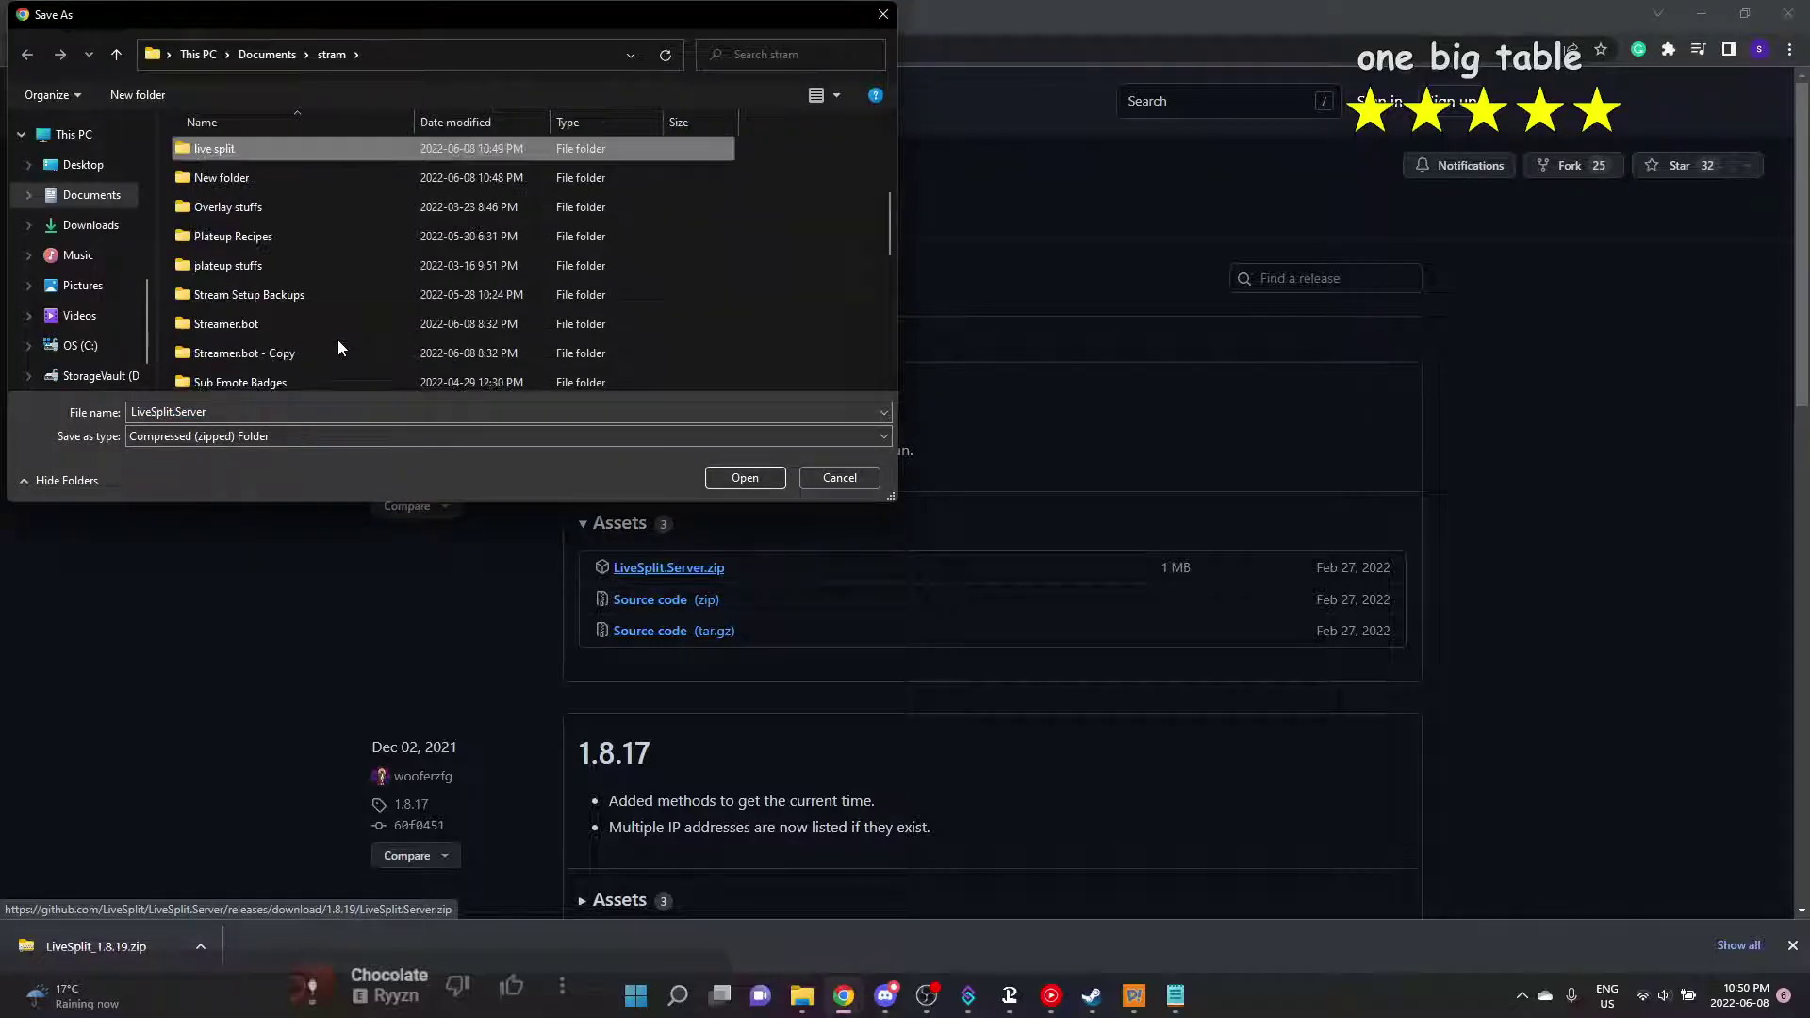
double_click(235, 155)
left_click(734, 476)
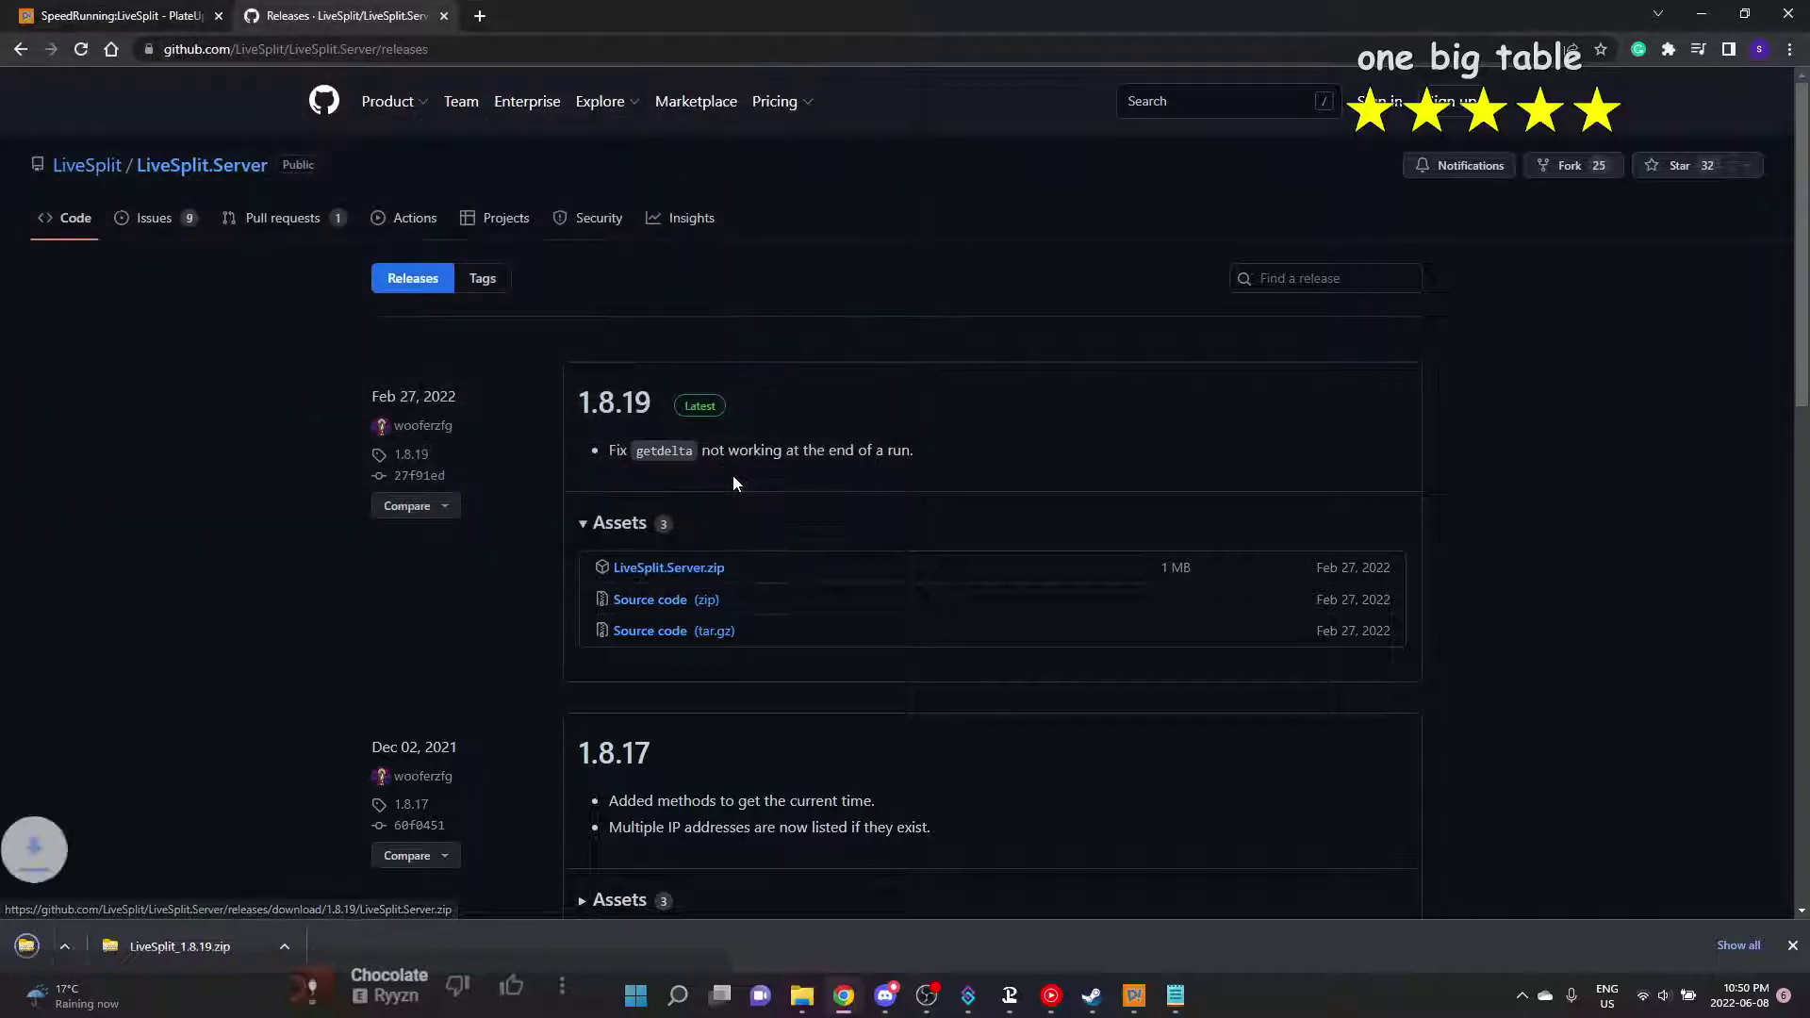
scroll(403, 566, "down", 3)
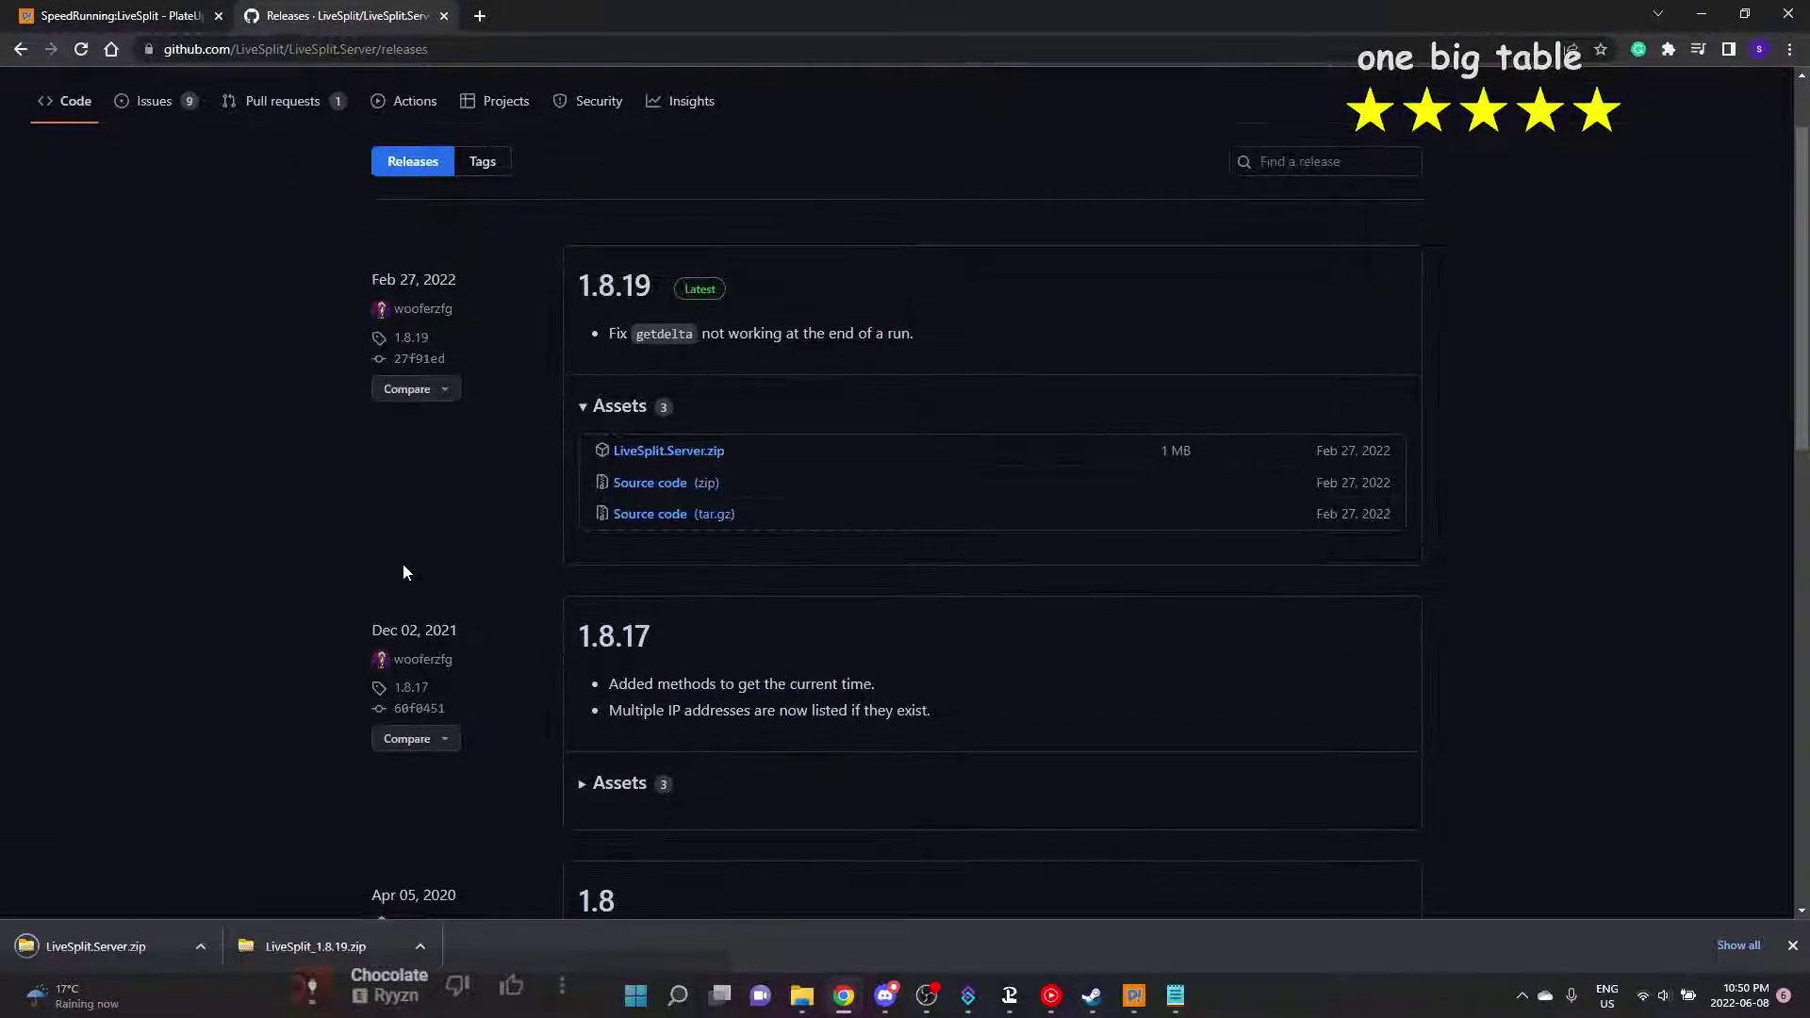
Check the wiki's LiveSplit Server notes, switch to File Explorer, and go to the live split folder
scroll(403, 572, "down", 3)
left_click(121, 15)
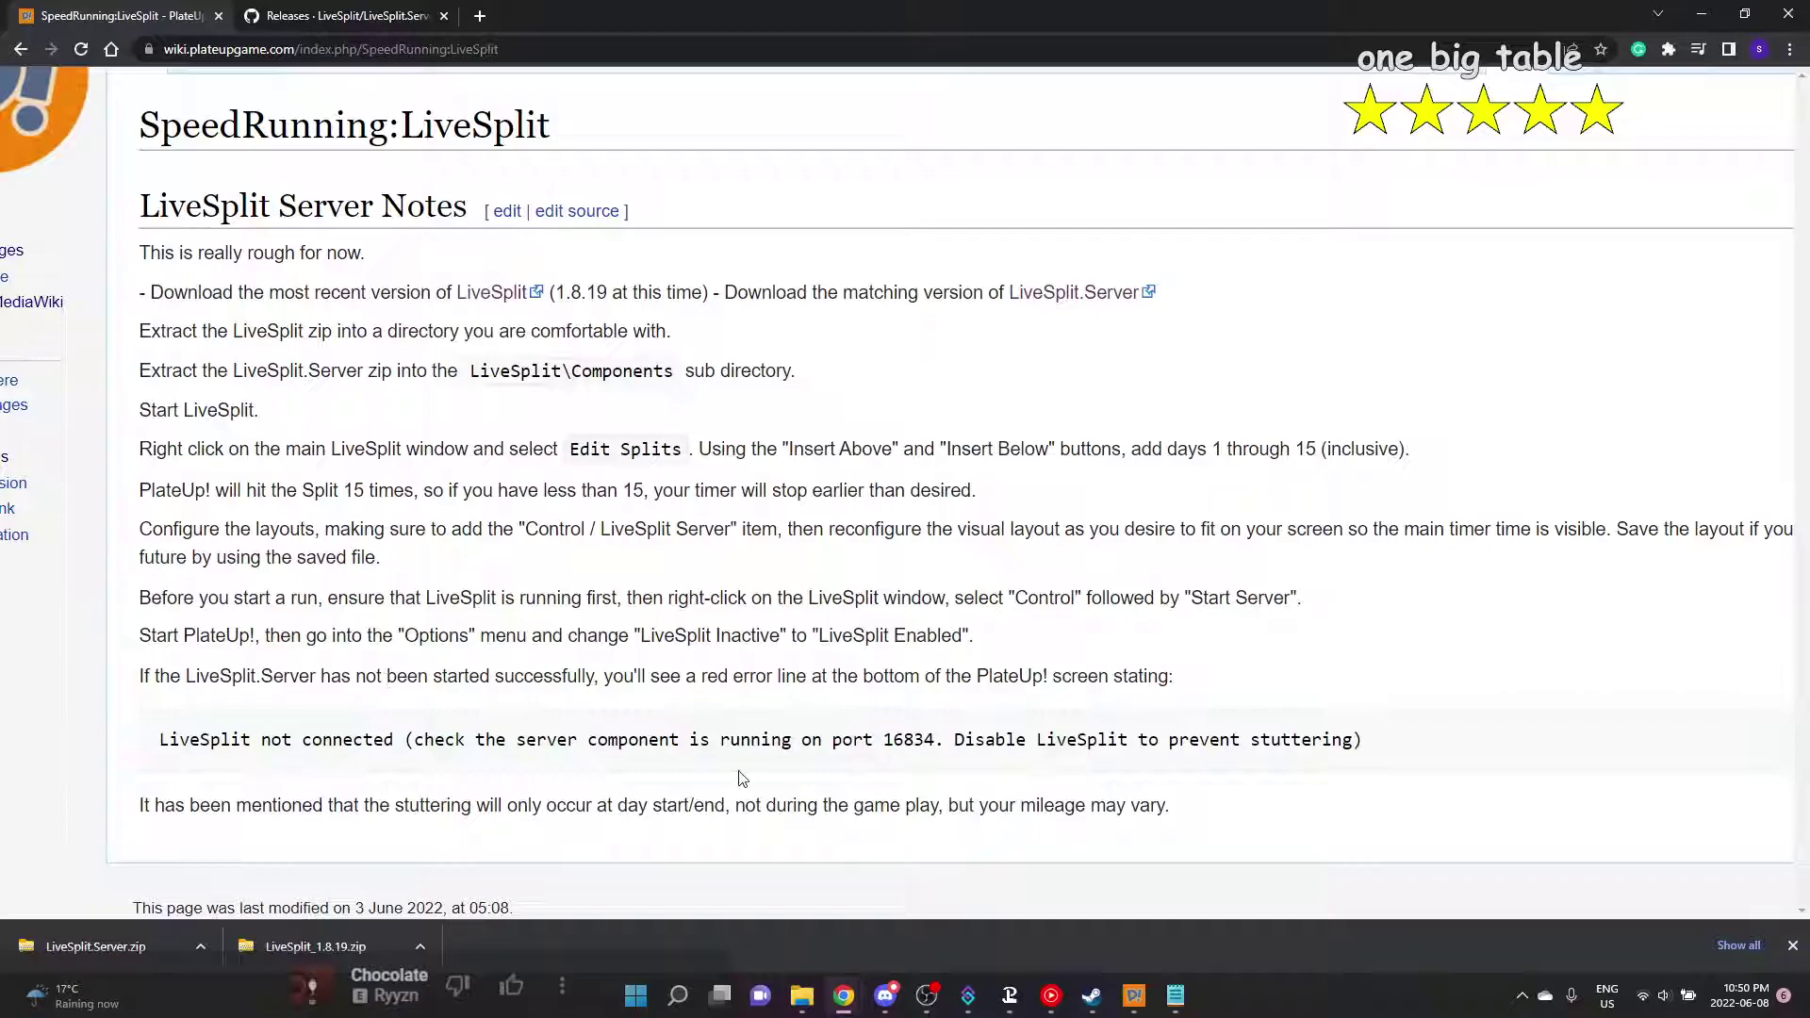
mouse_move(803, 991)
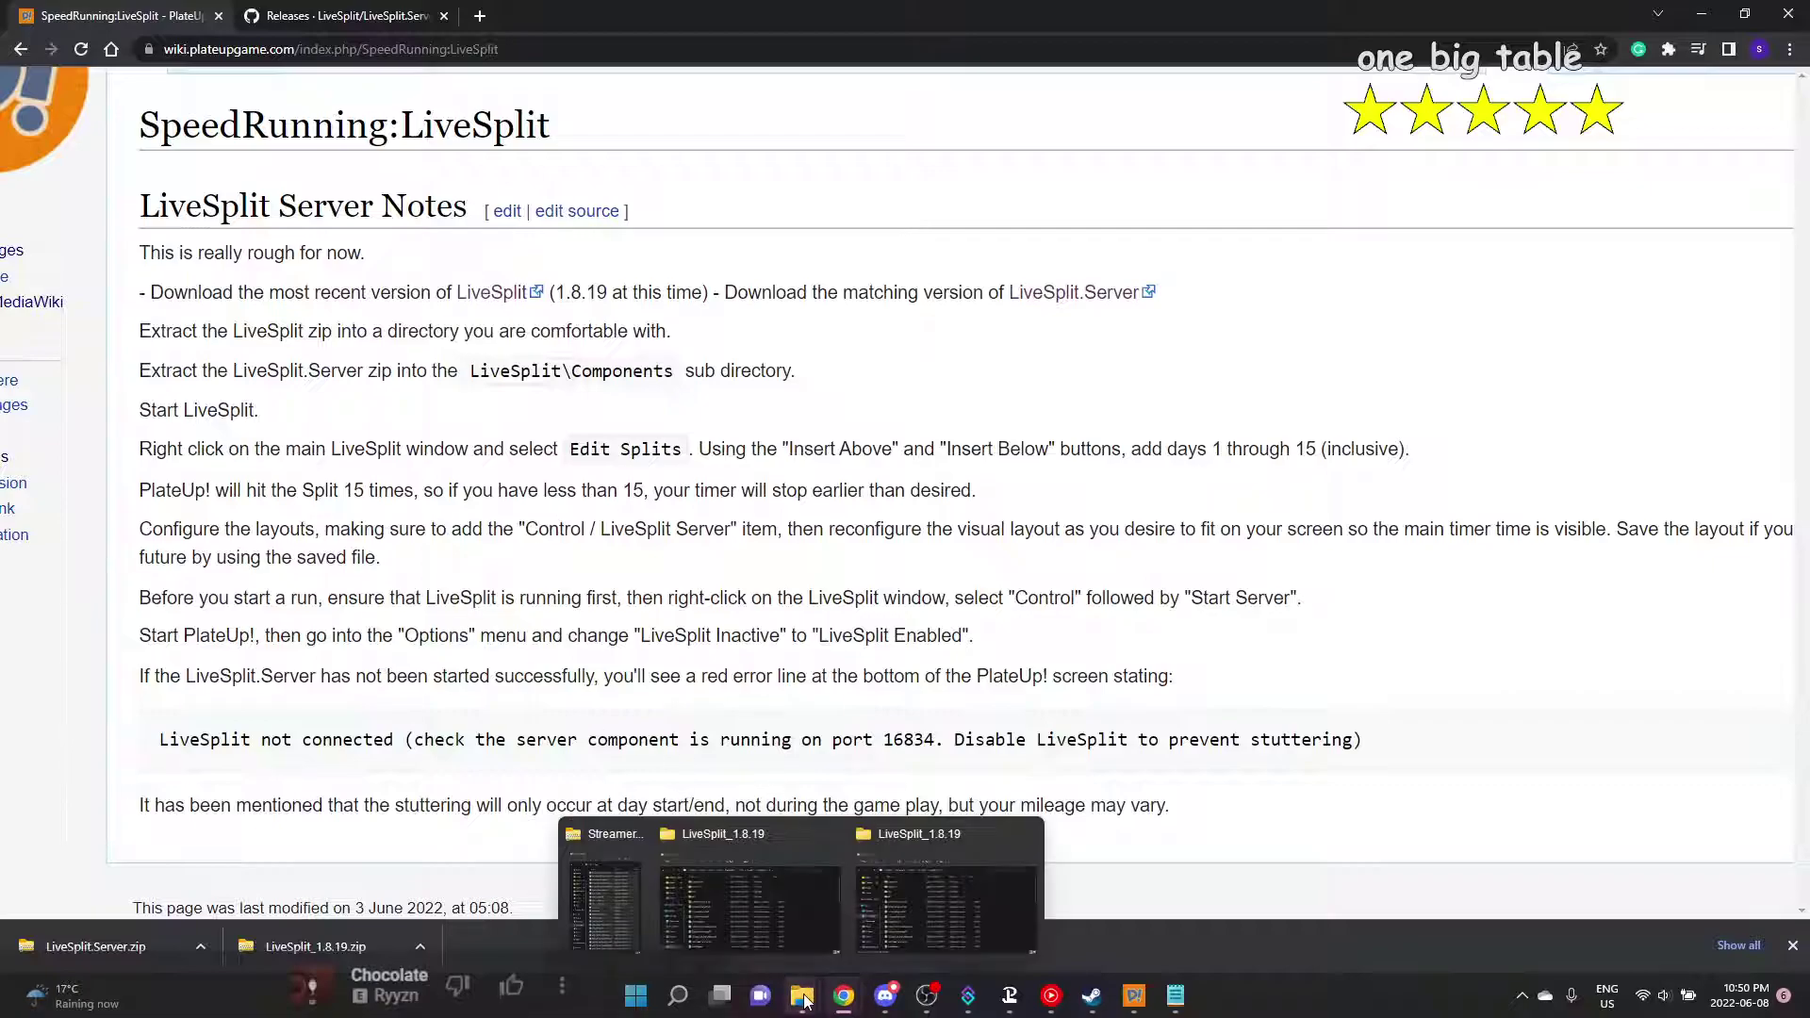
left_click(908, 886)
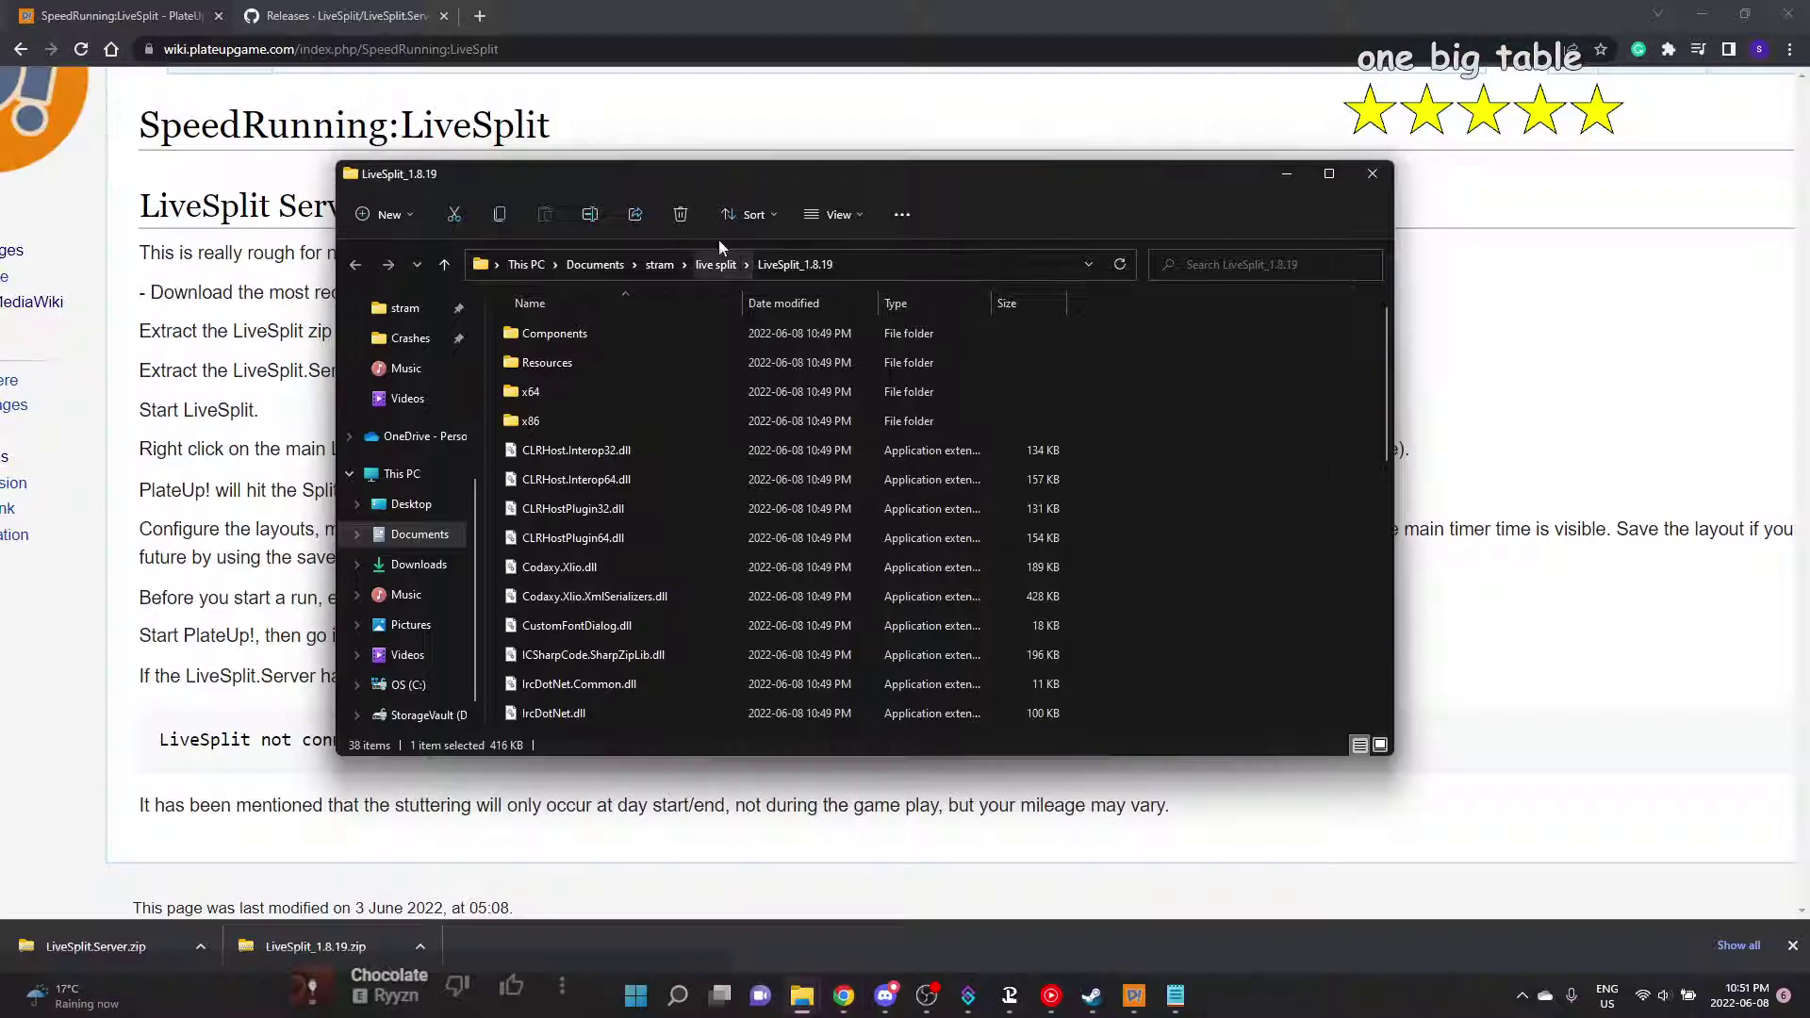
left_click(715, 264)
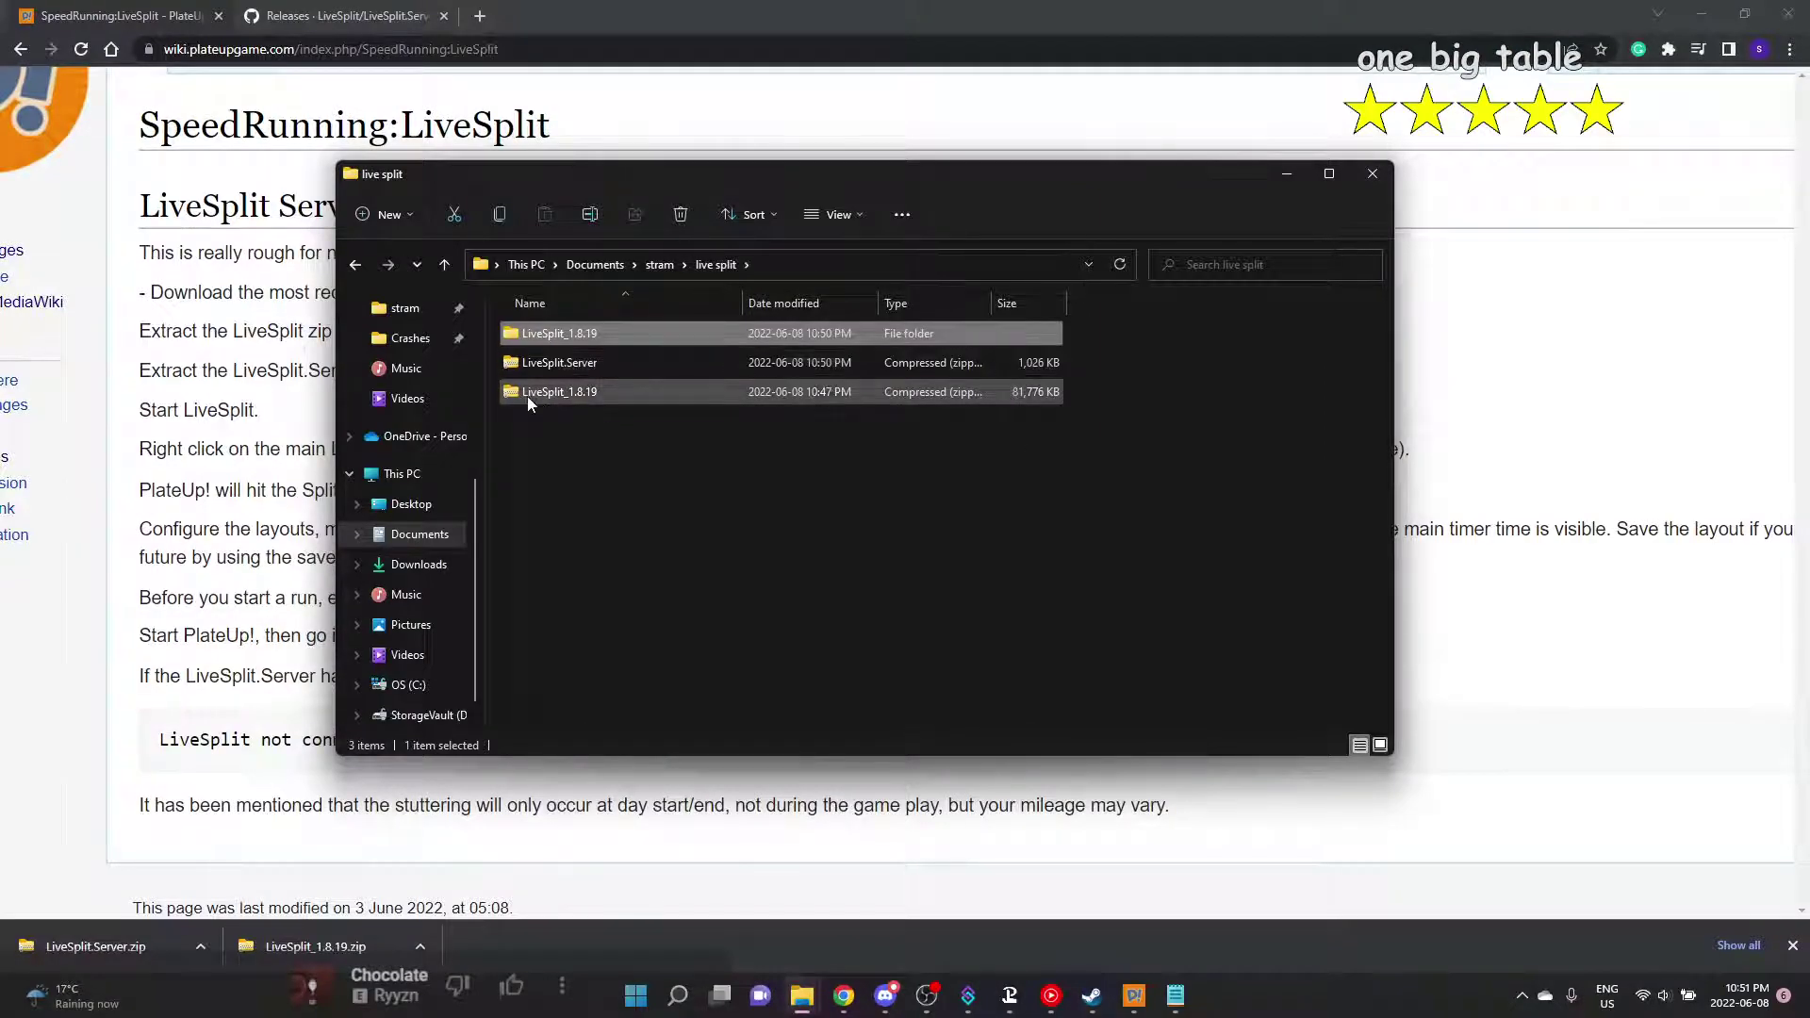
Extract the LiveSplit.Server zip into its own LiveSplit.Server folder inside live split
left_click(528, 394)
left_click(517, 362)
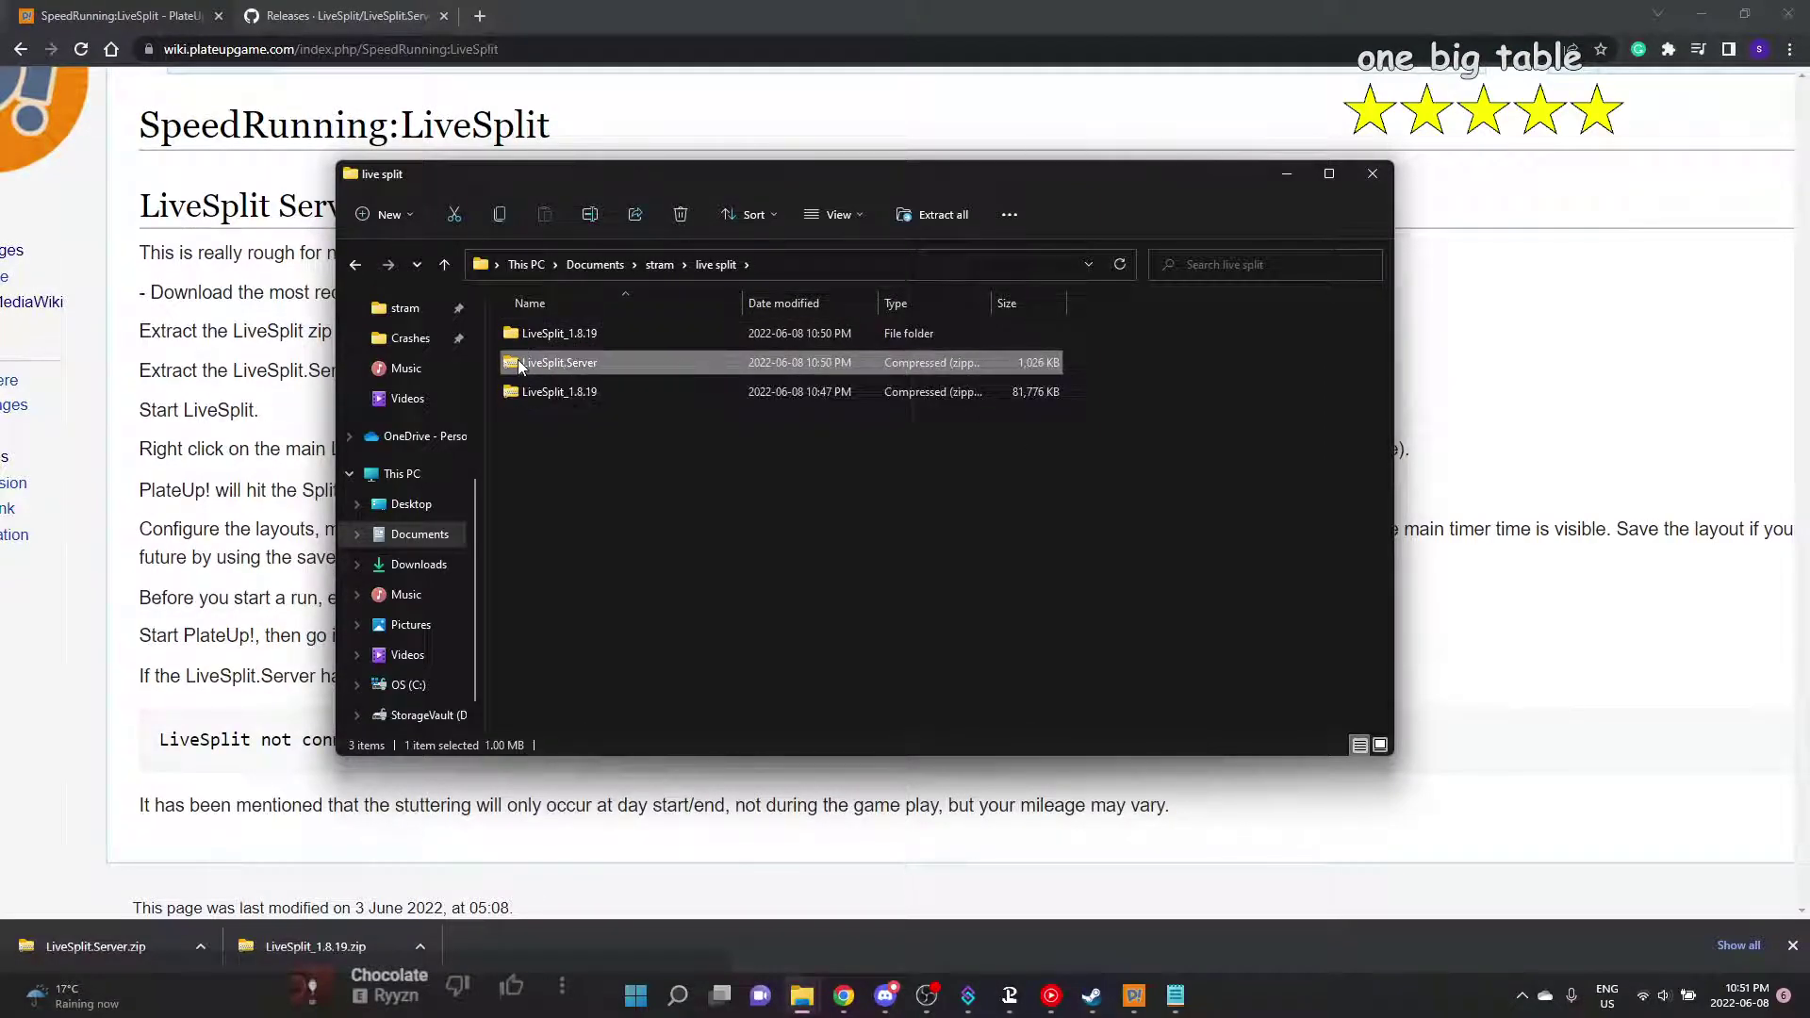
right_click(518, 364)
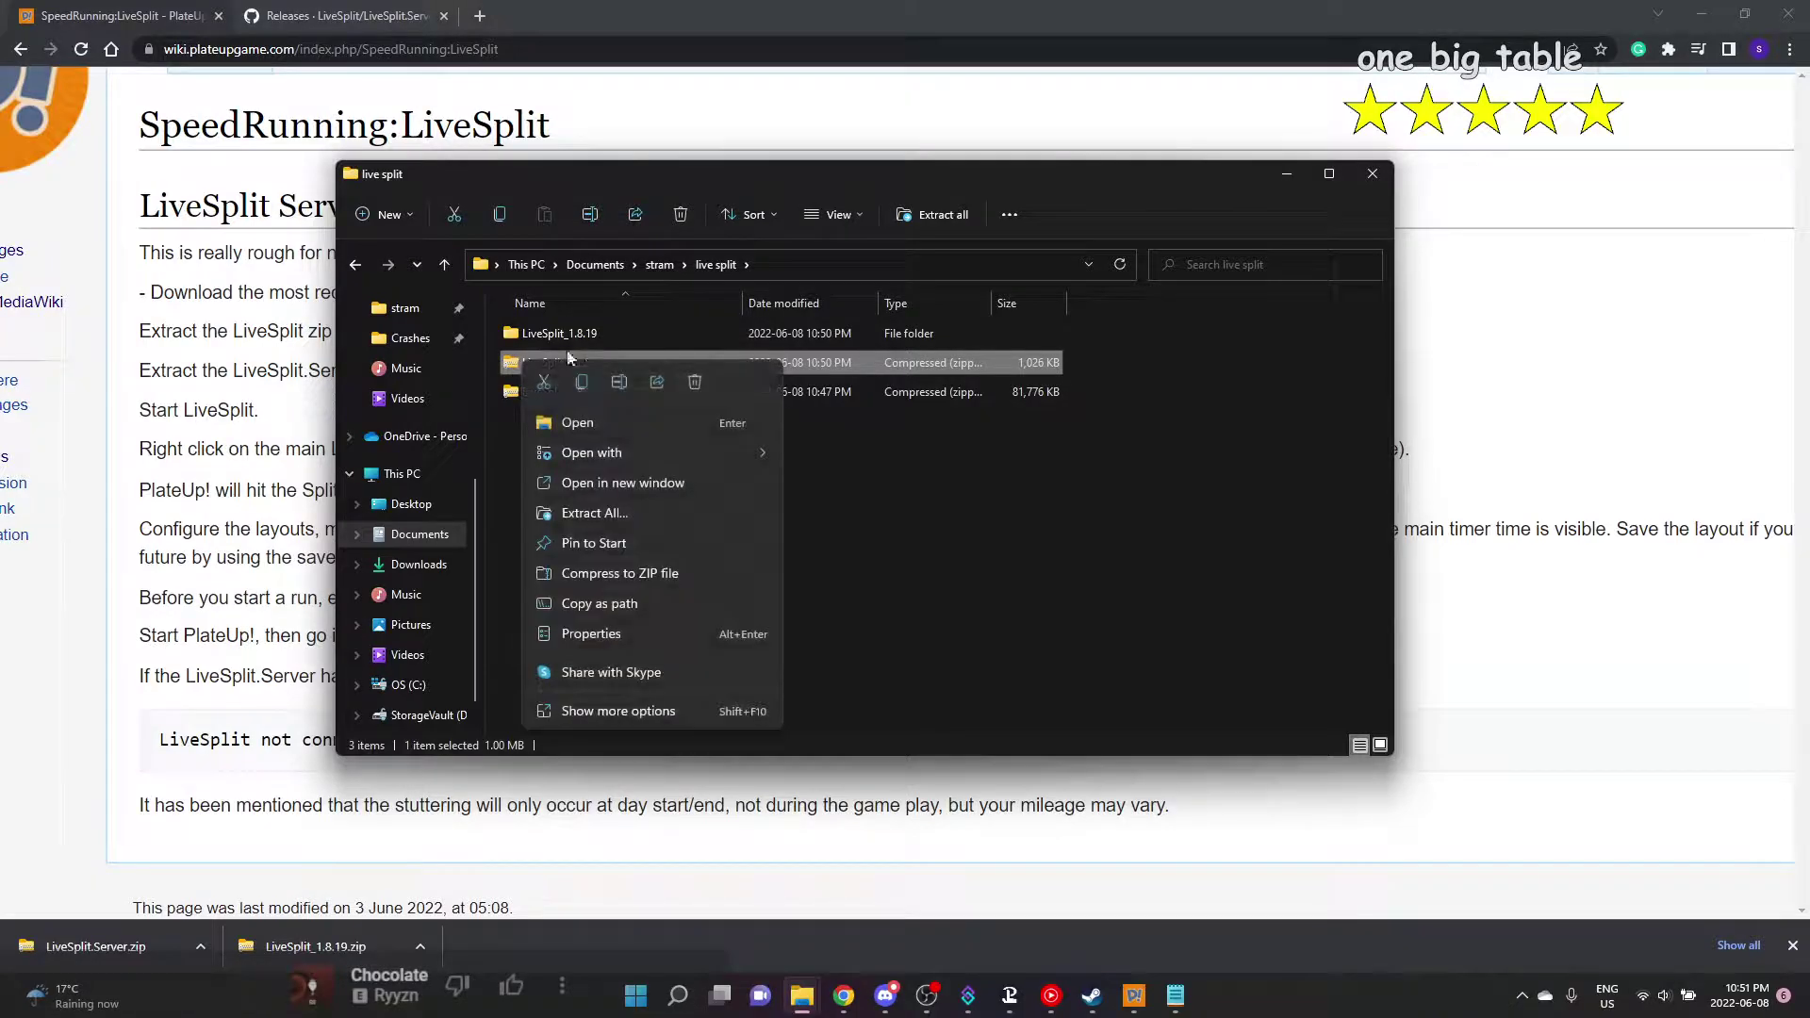
left_click(615, 519)
key("Return")
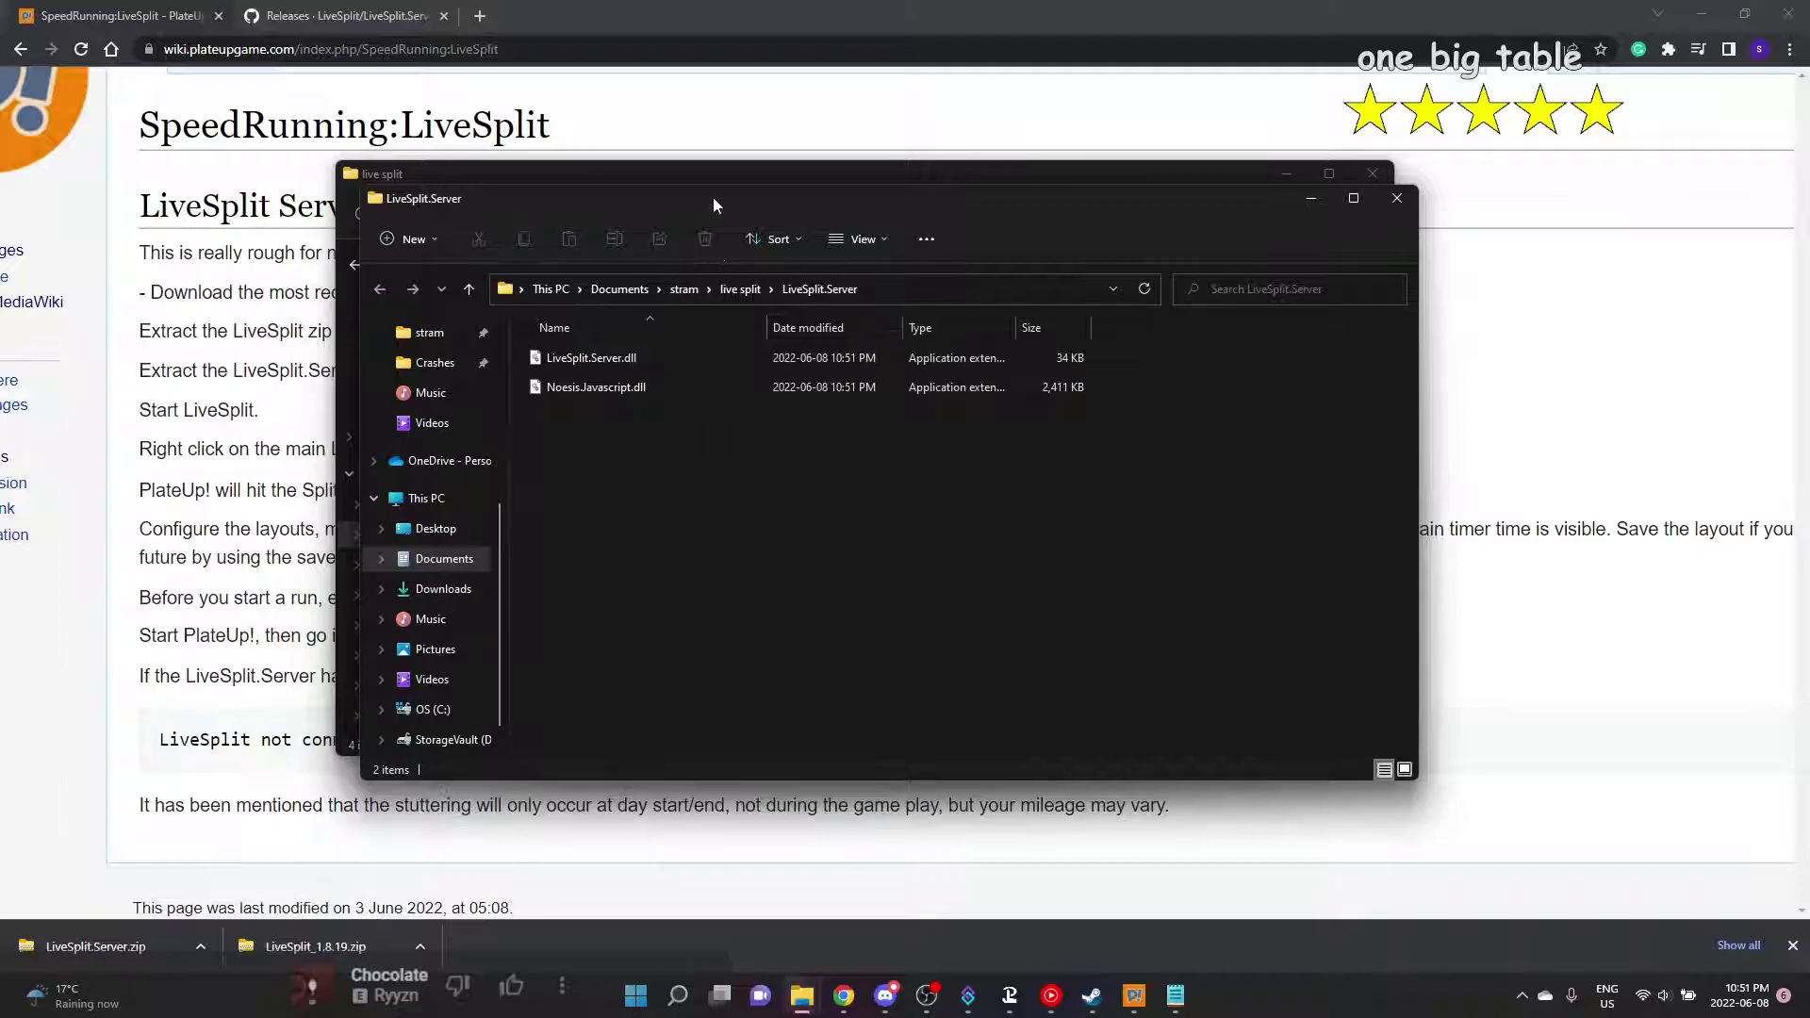
Following the wiki's target directory, copy LiveSplit.Server.dll and Noesis.Javascript.dll from the extracted folder into LiveSplit_1.8.19's Components folder
left_click(693, 119)
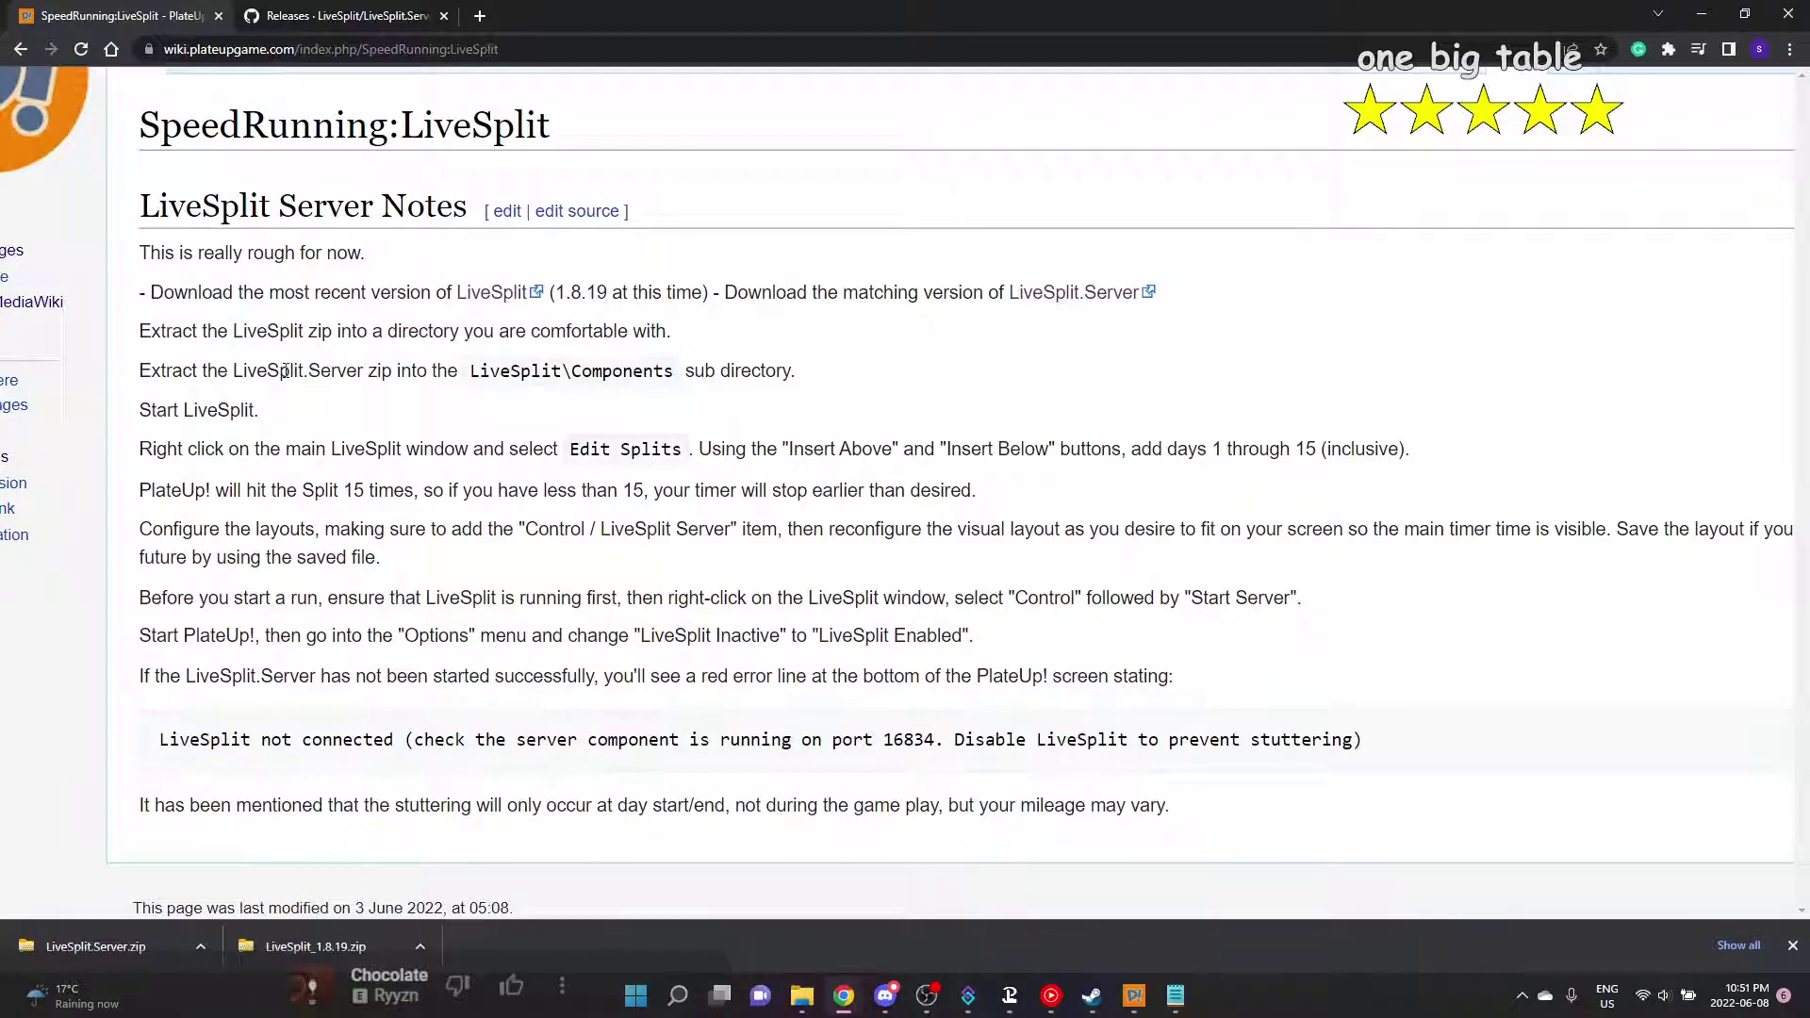
left_click_drag(476, 365, 651, 371)
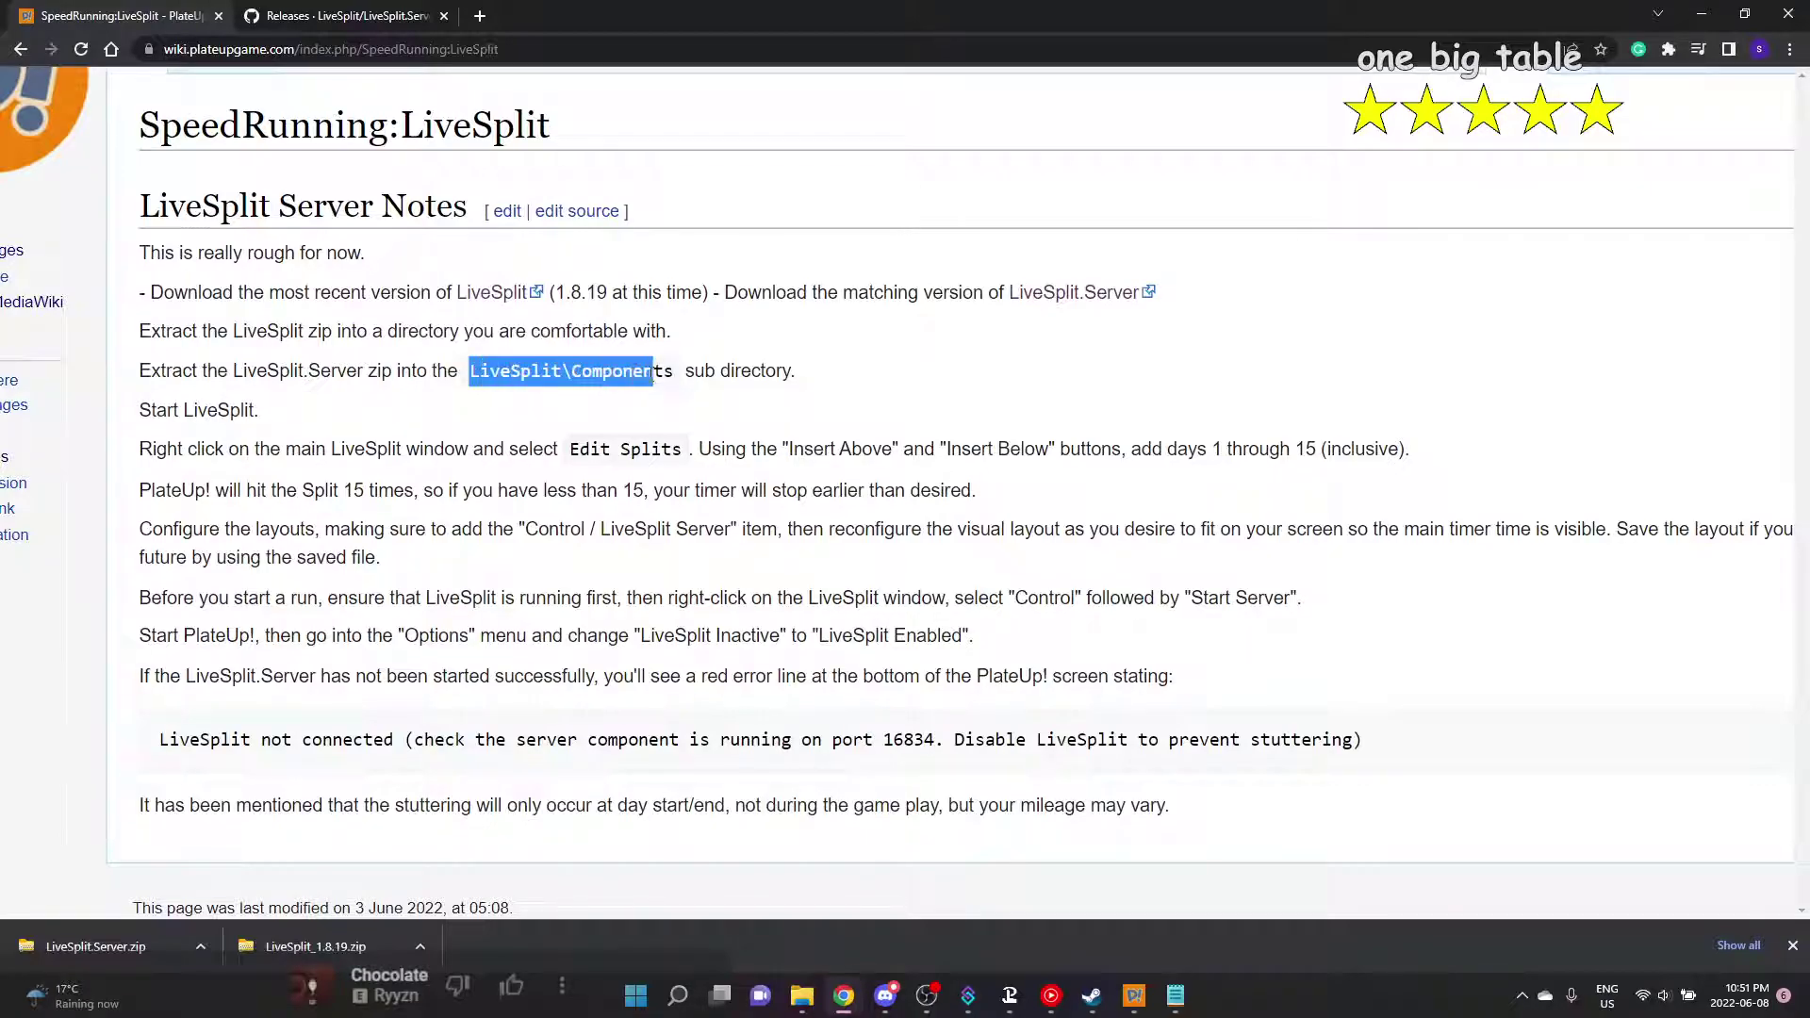
left_click(802, 995)
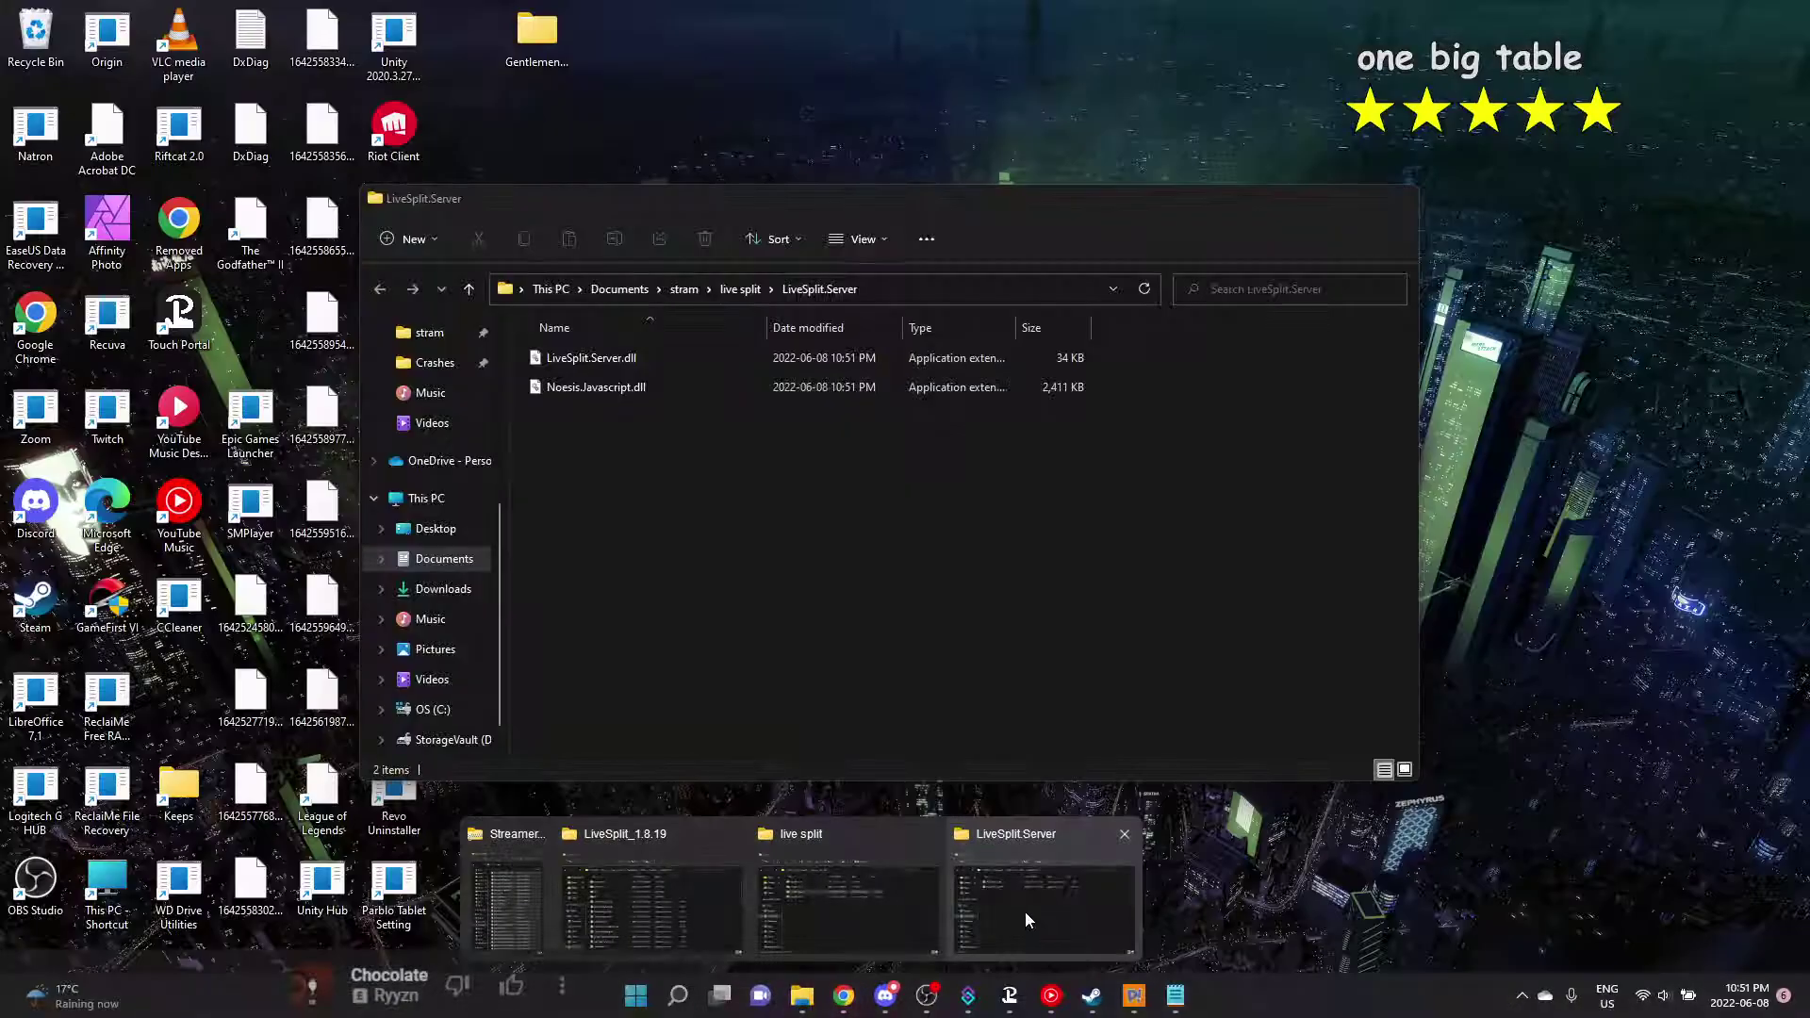
left_click(1026, 913)
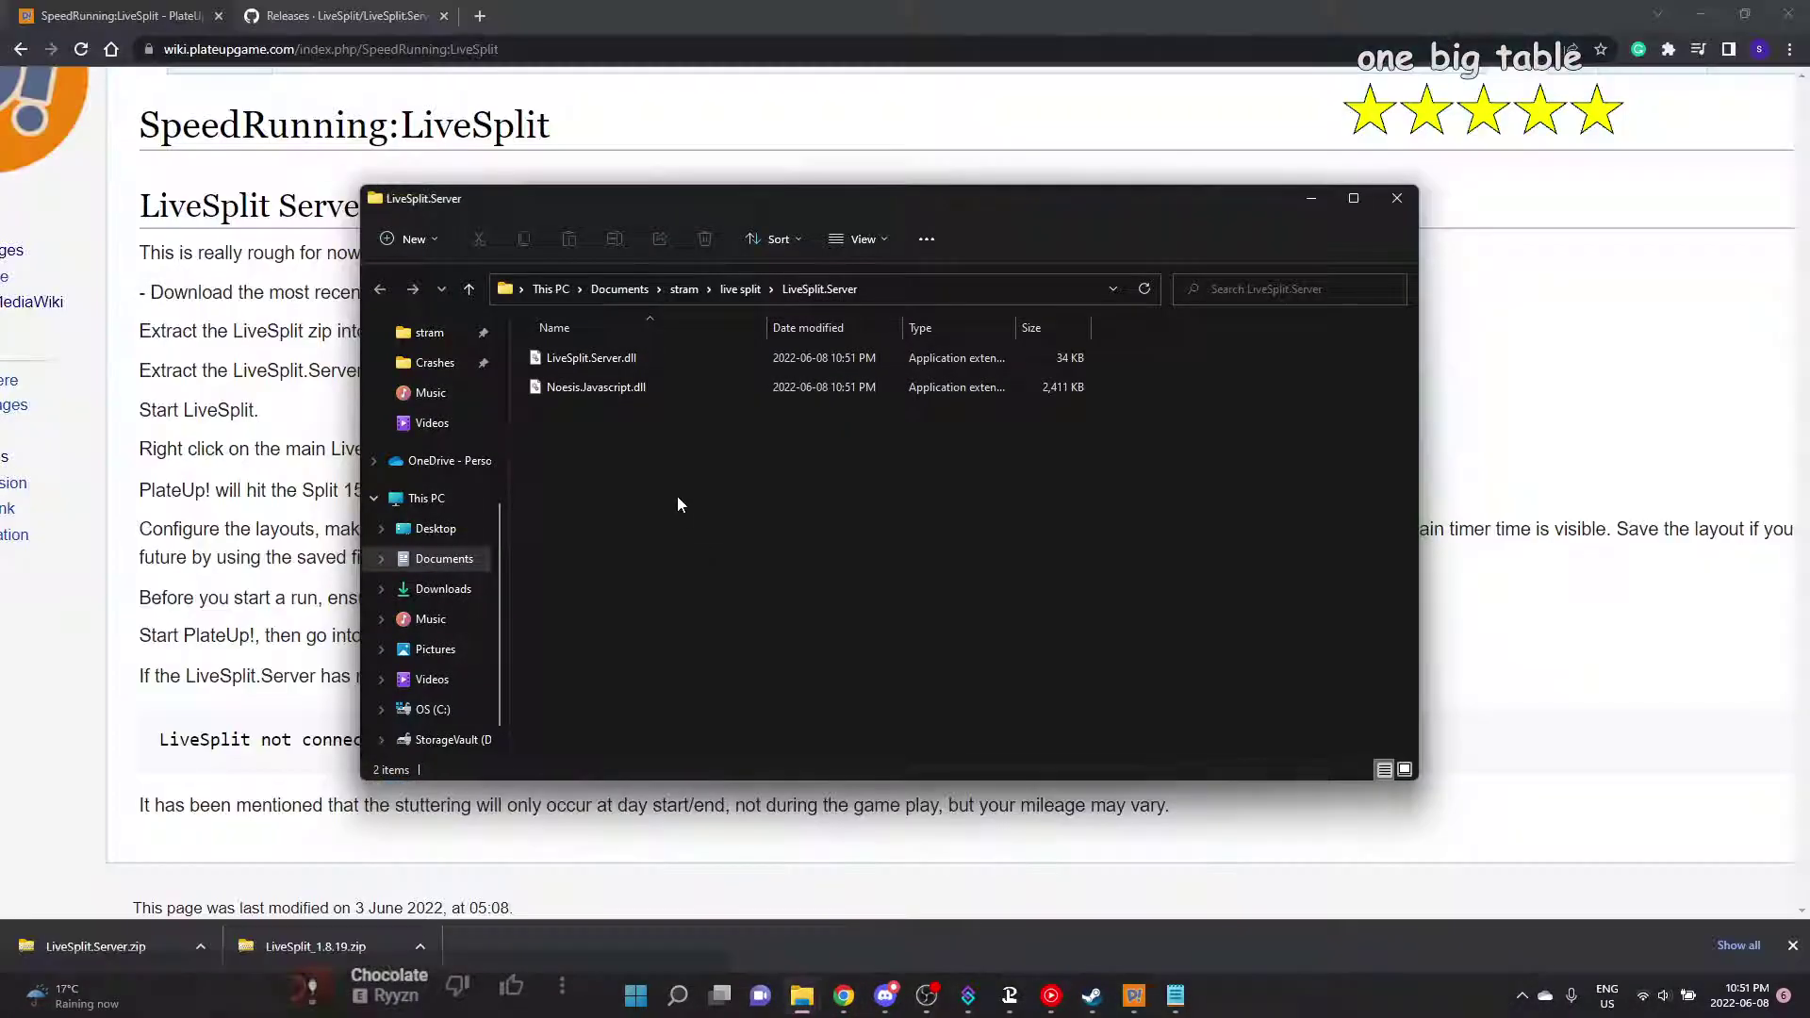
left_click_drag(677, 496, 605, 356)
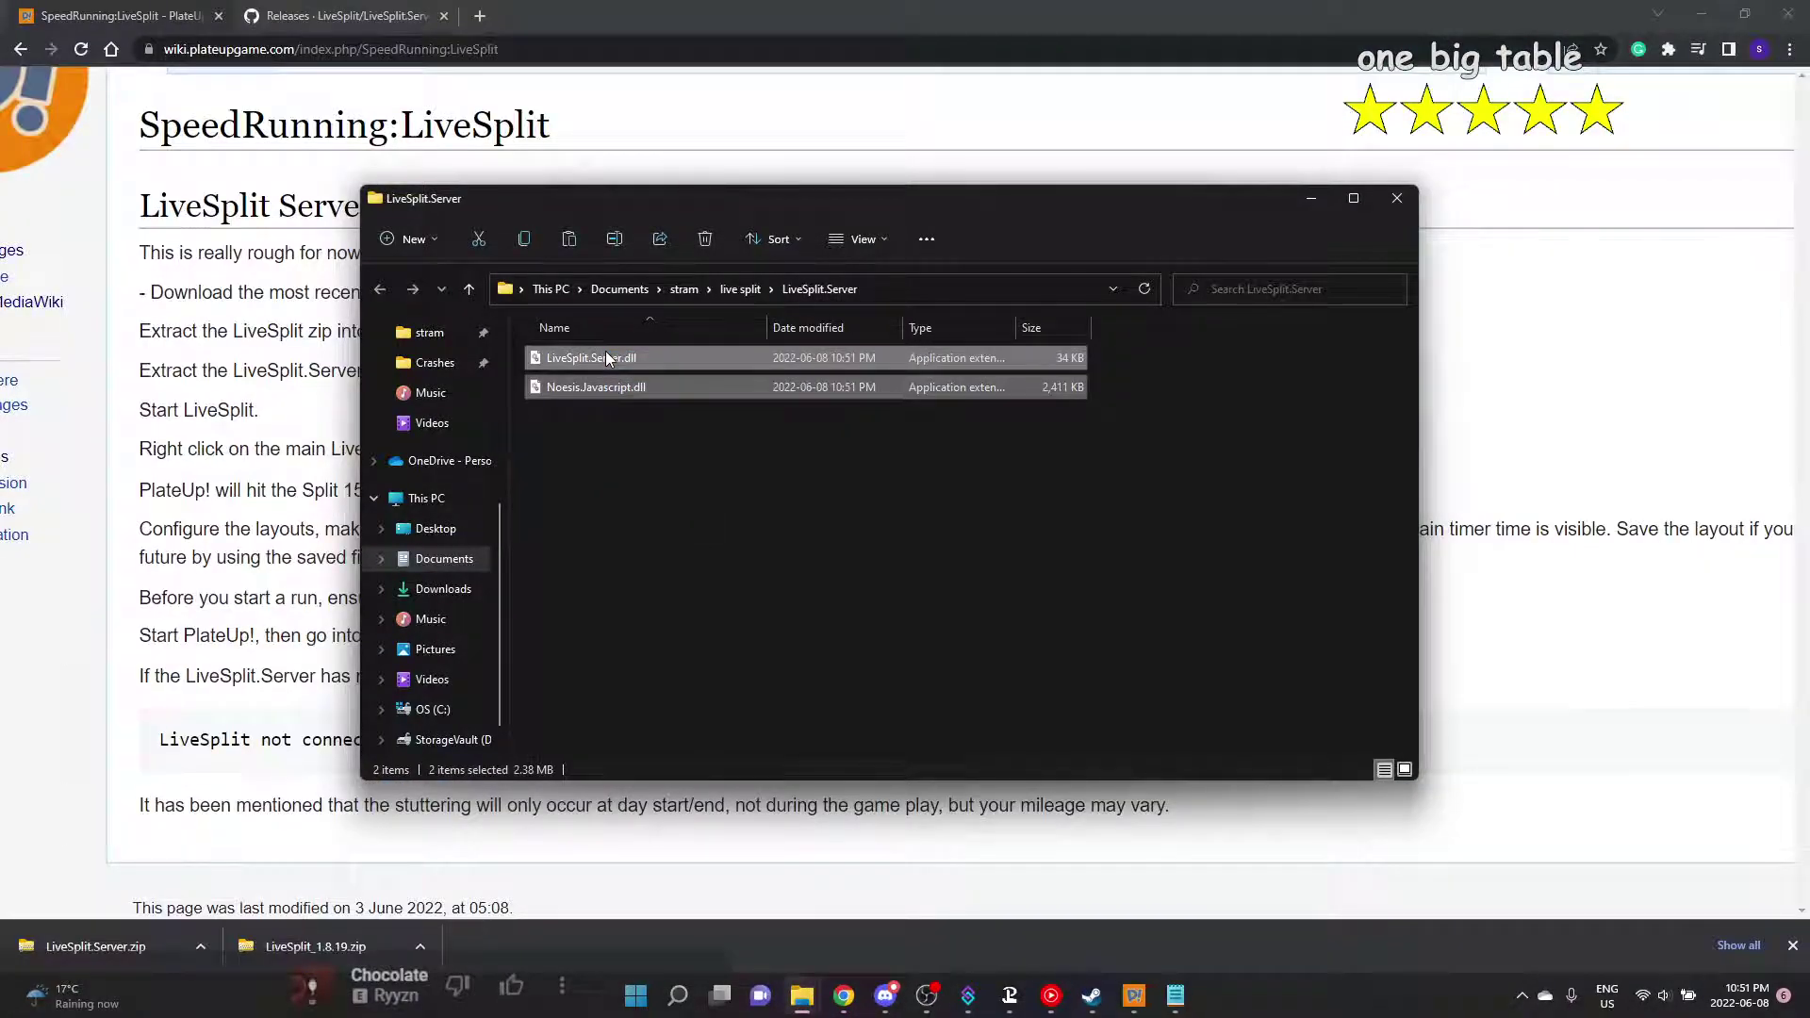
left_click(740, 289)
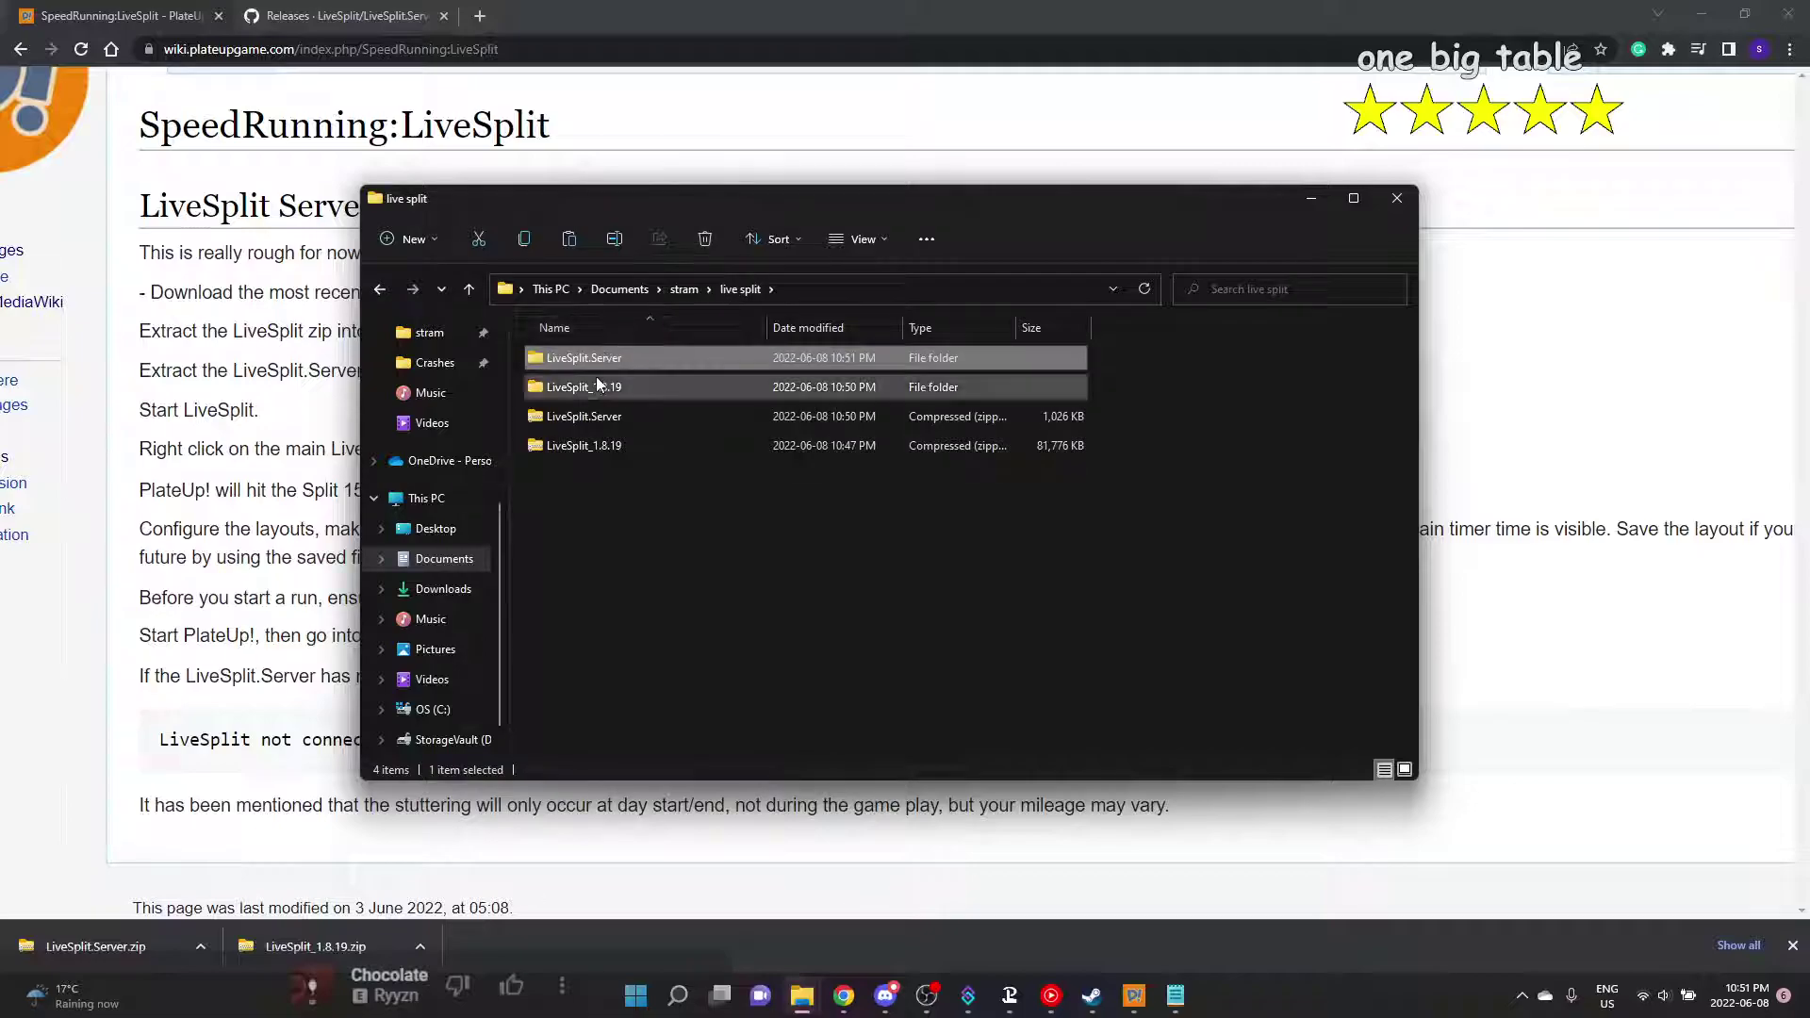
double_click(595, 383)
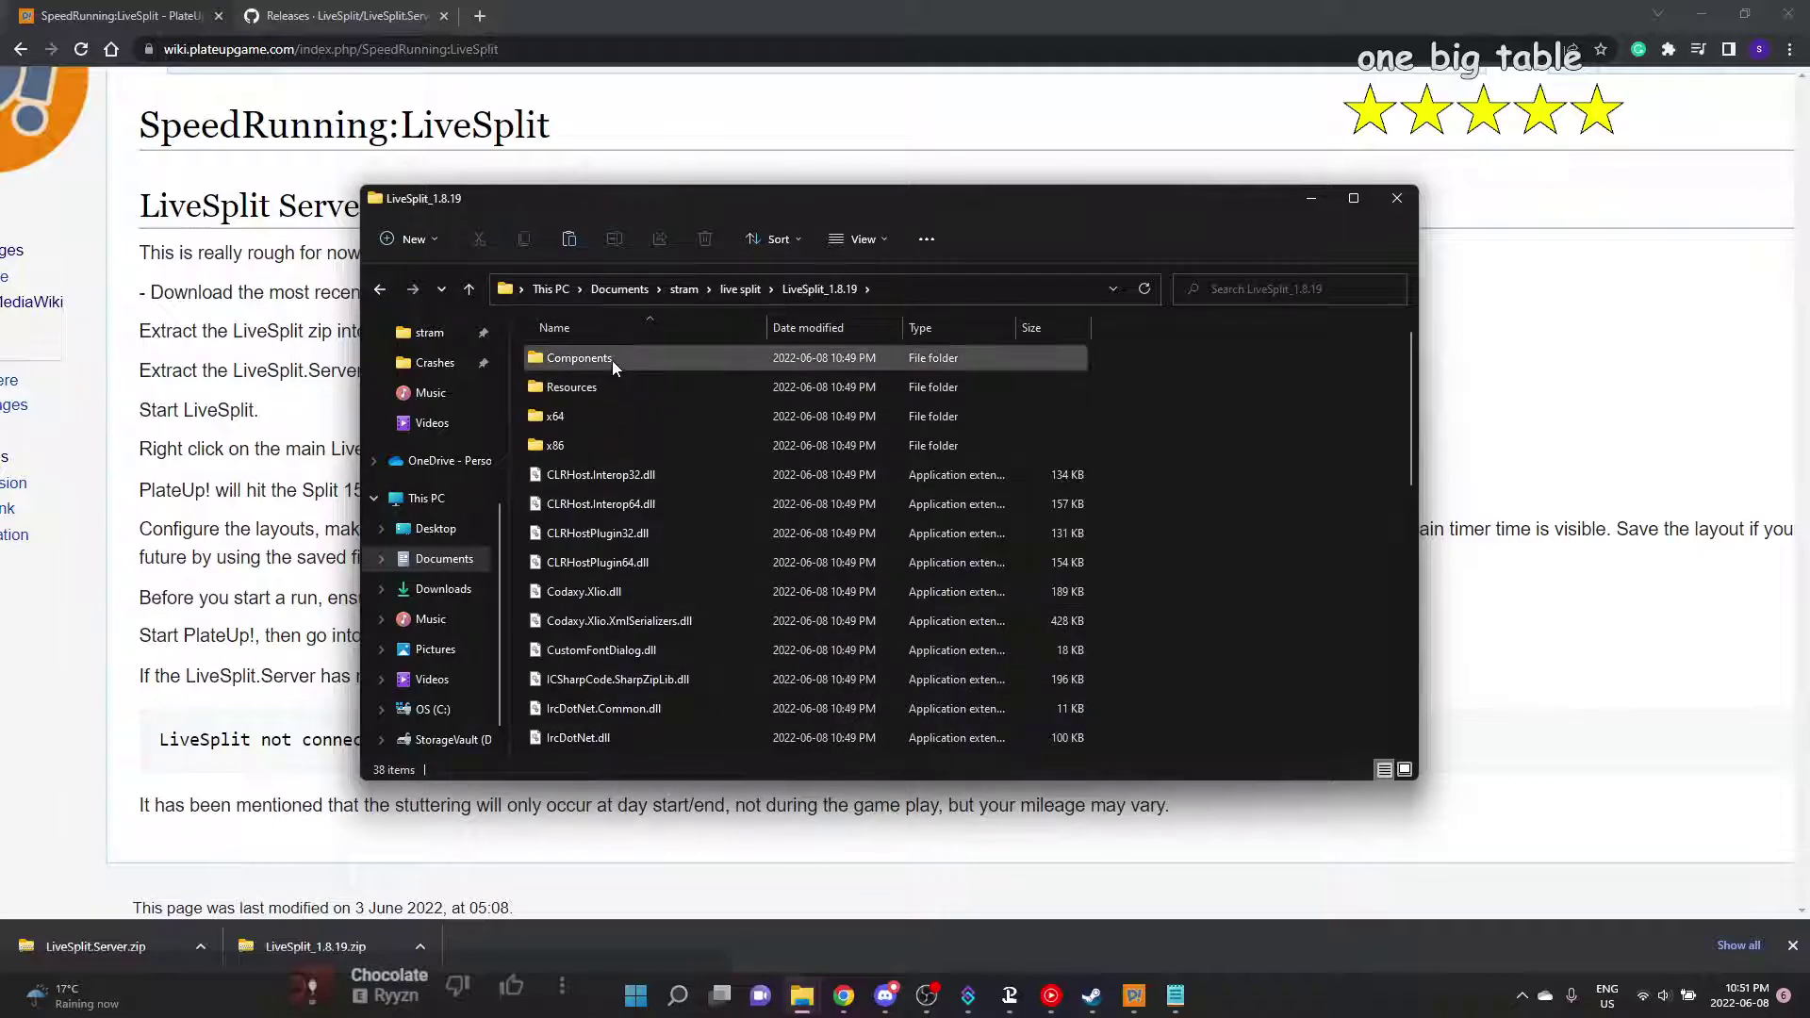
double_click(613, 360)
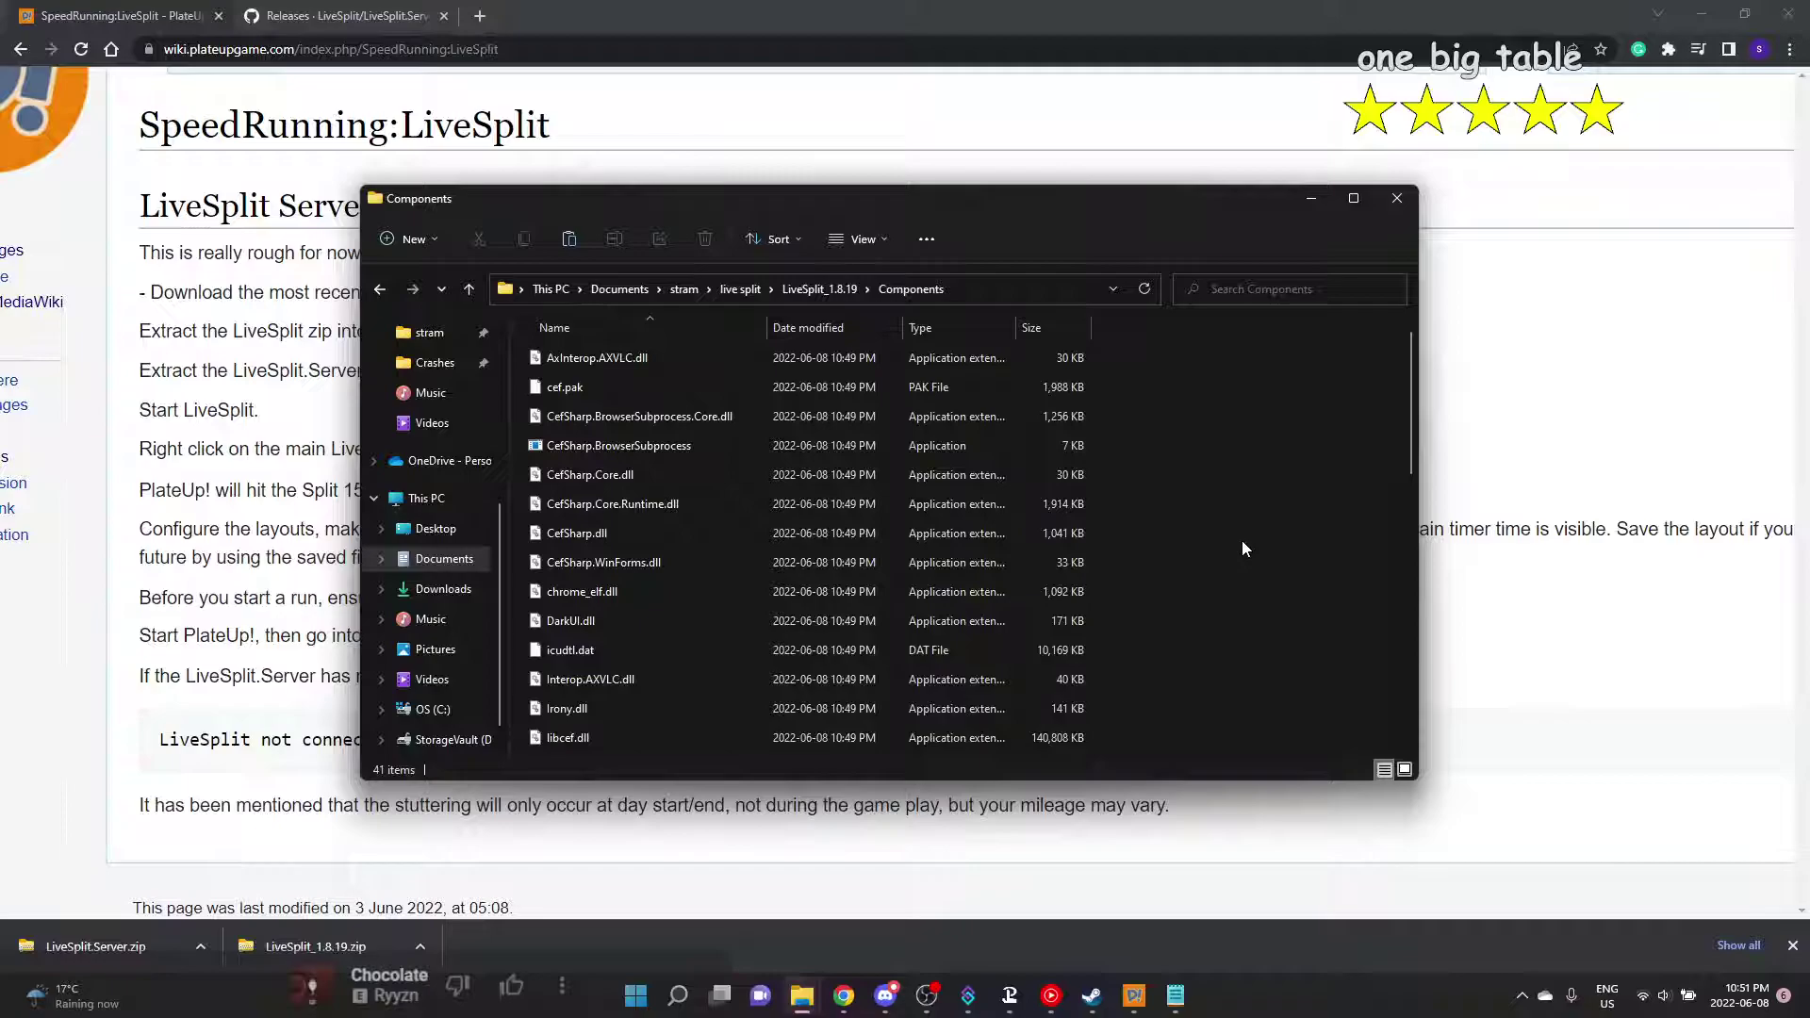
key("ctrl+v")
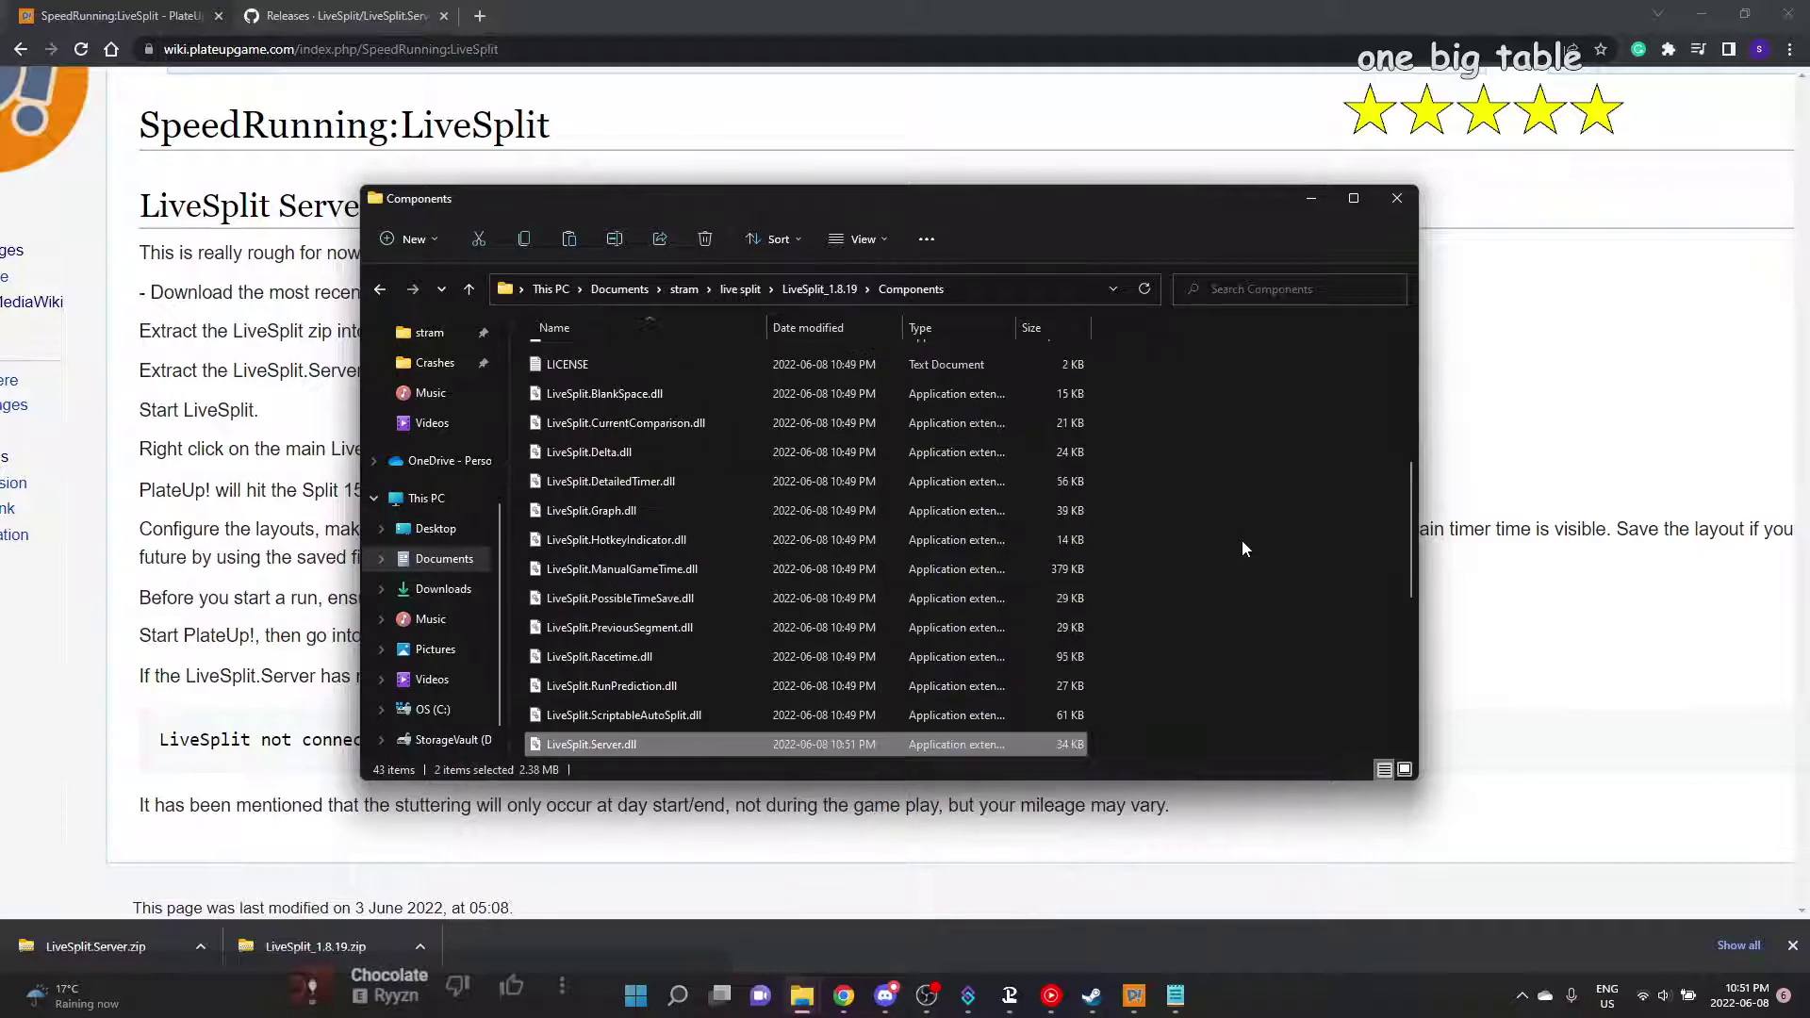
Launch the LiveSplit application from the LiveSplit_1.8.19 folder
left_click(740, 289)
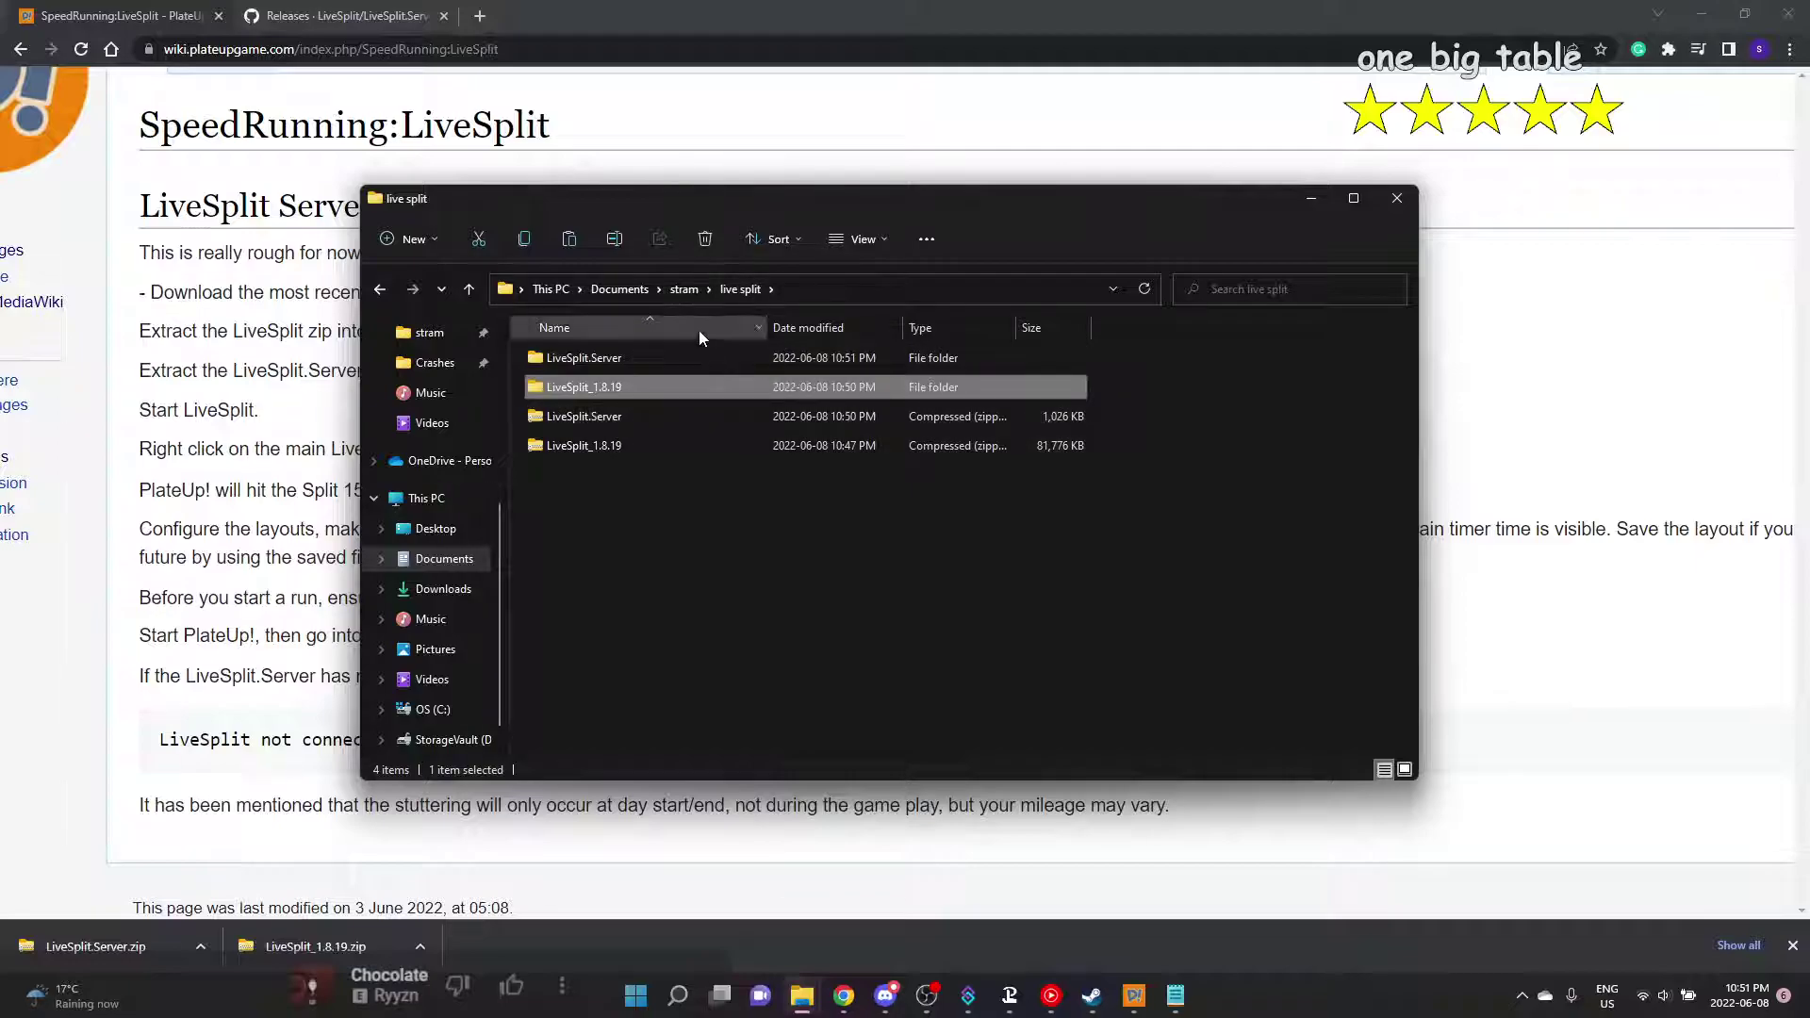
double_click(601, 386)
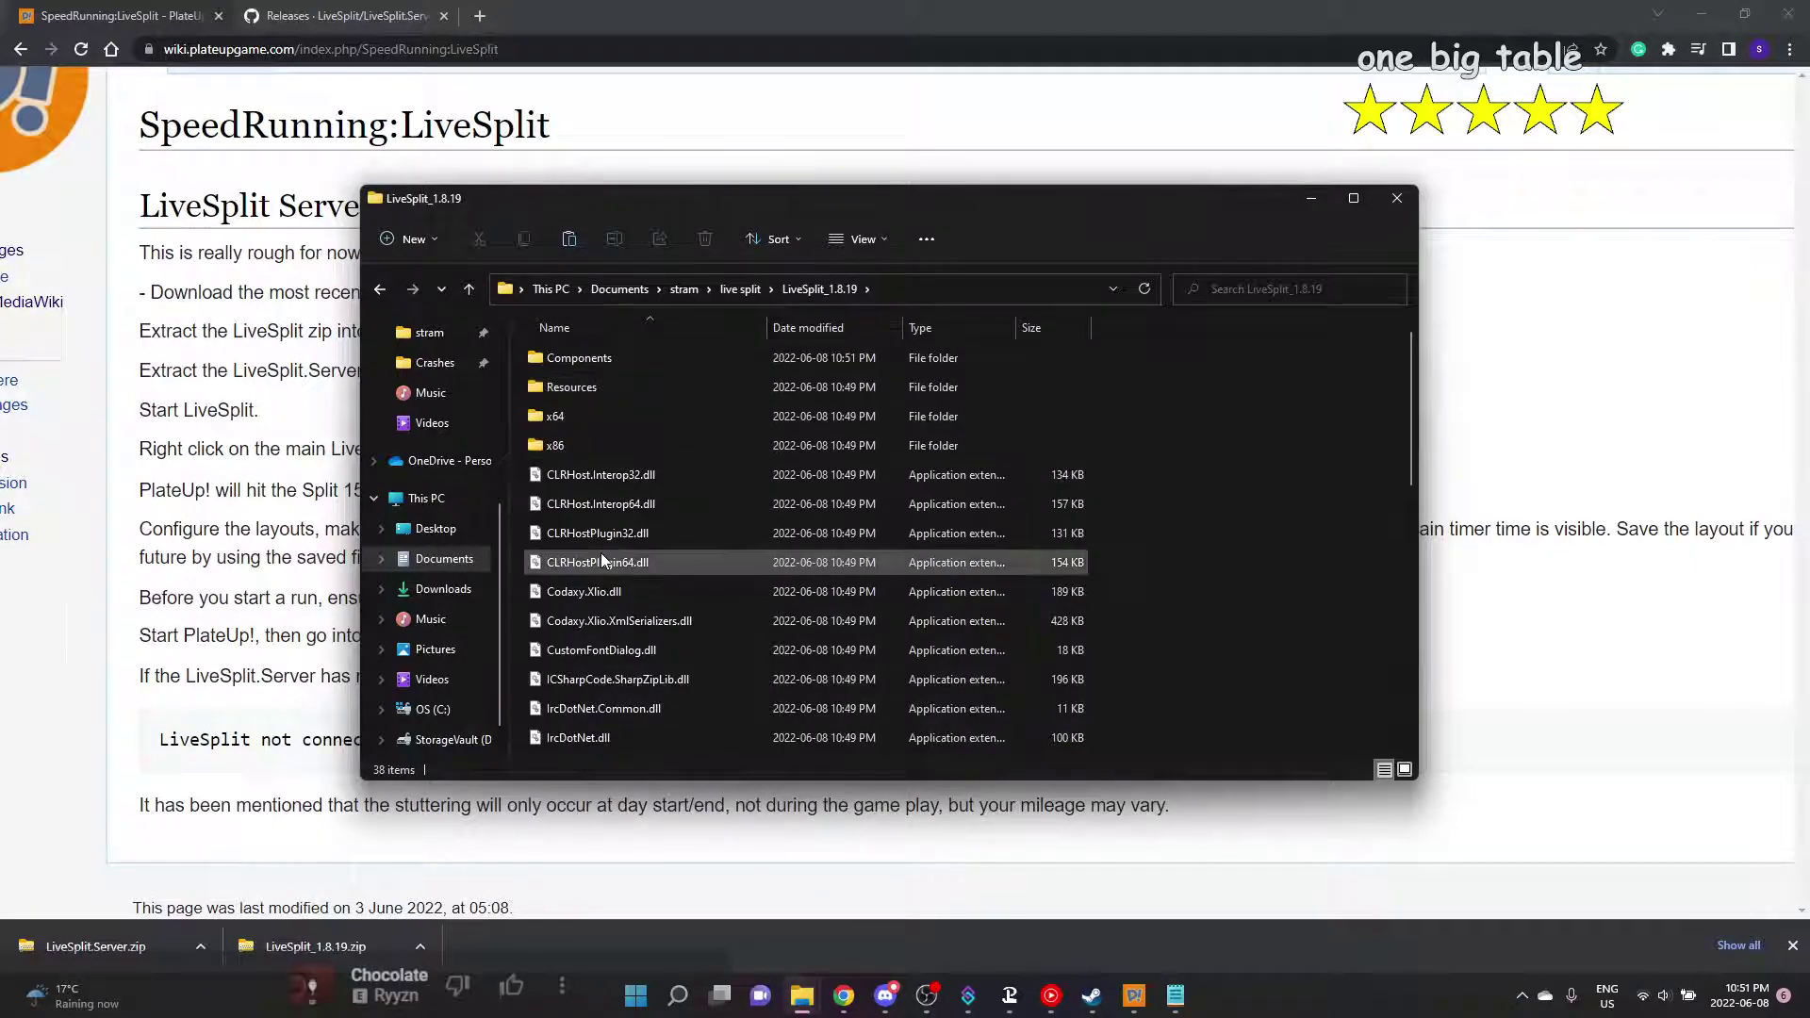
scroll(601, 553, "down", 3)
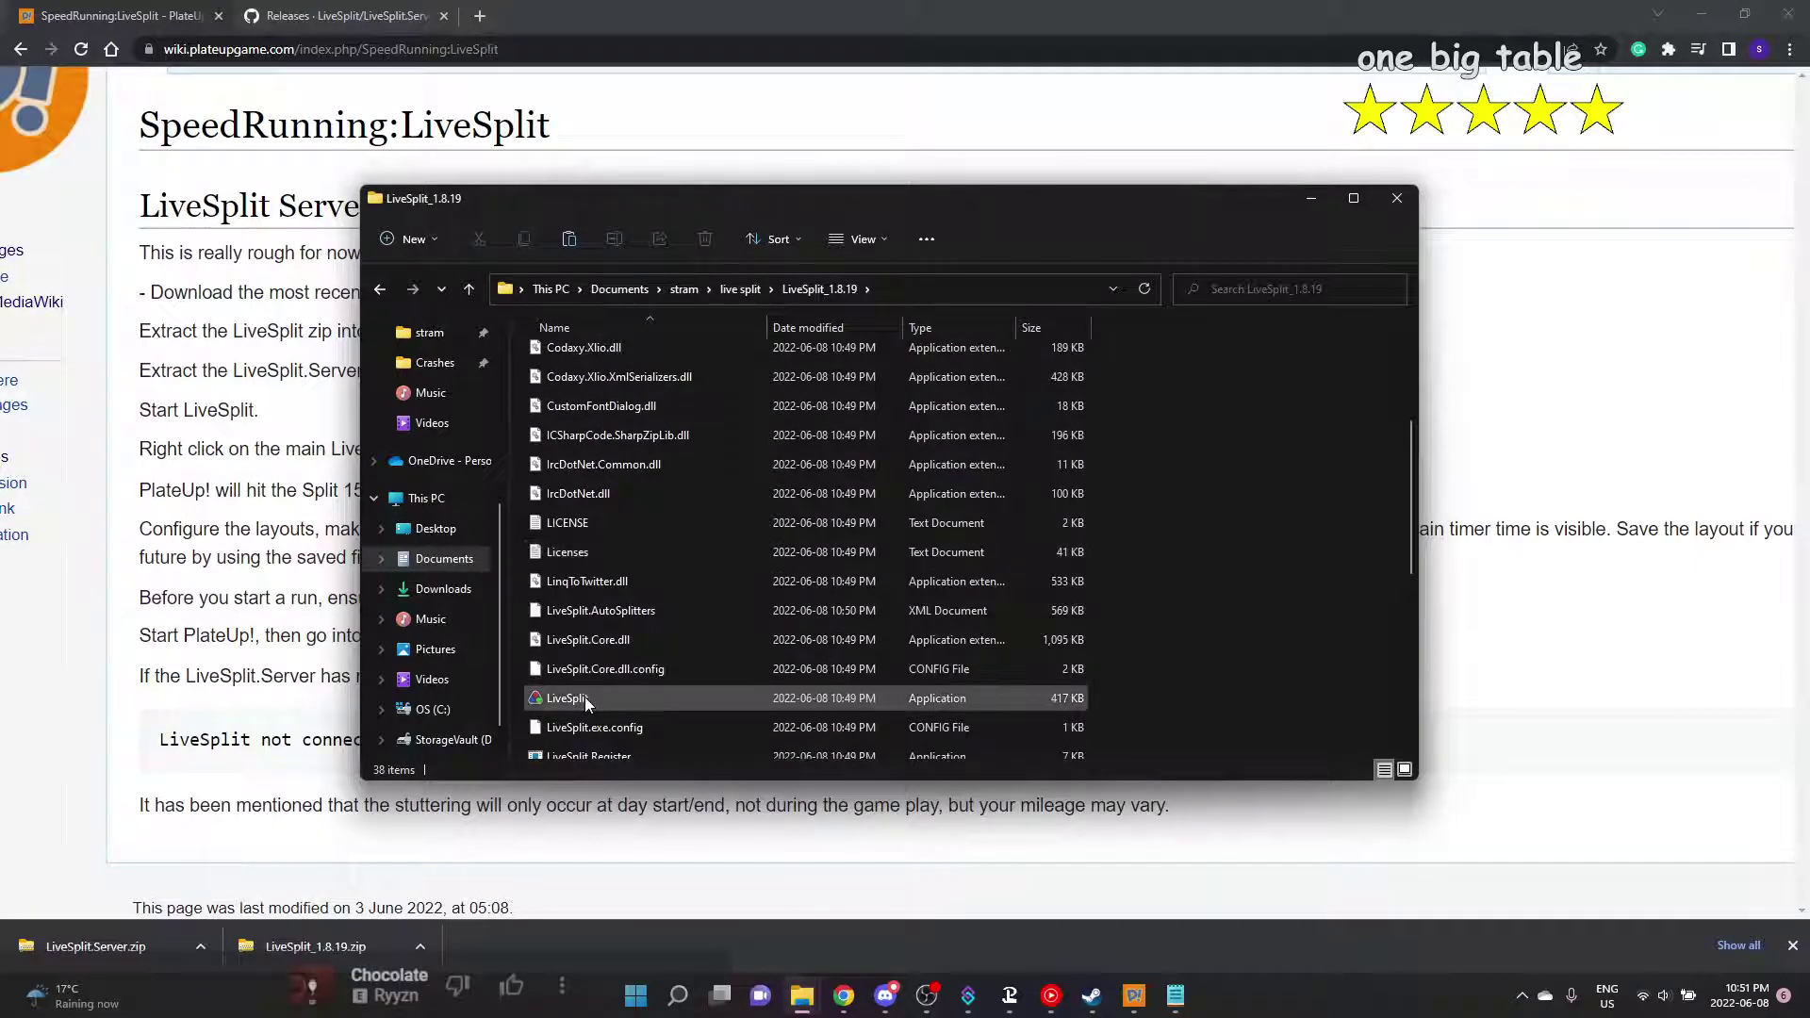
left_click(585, 698)
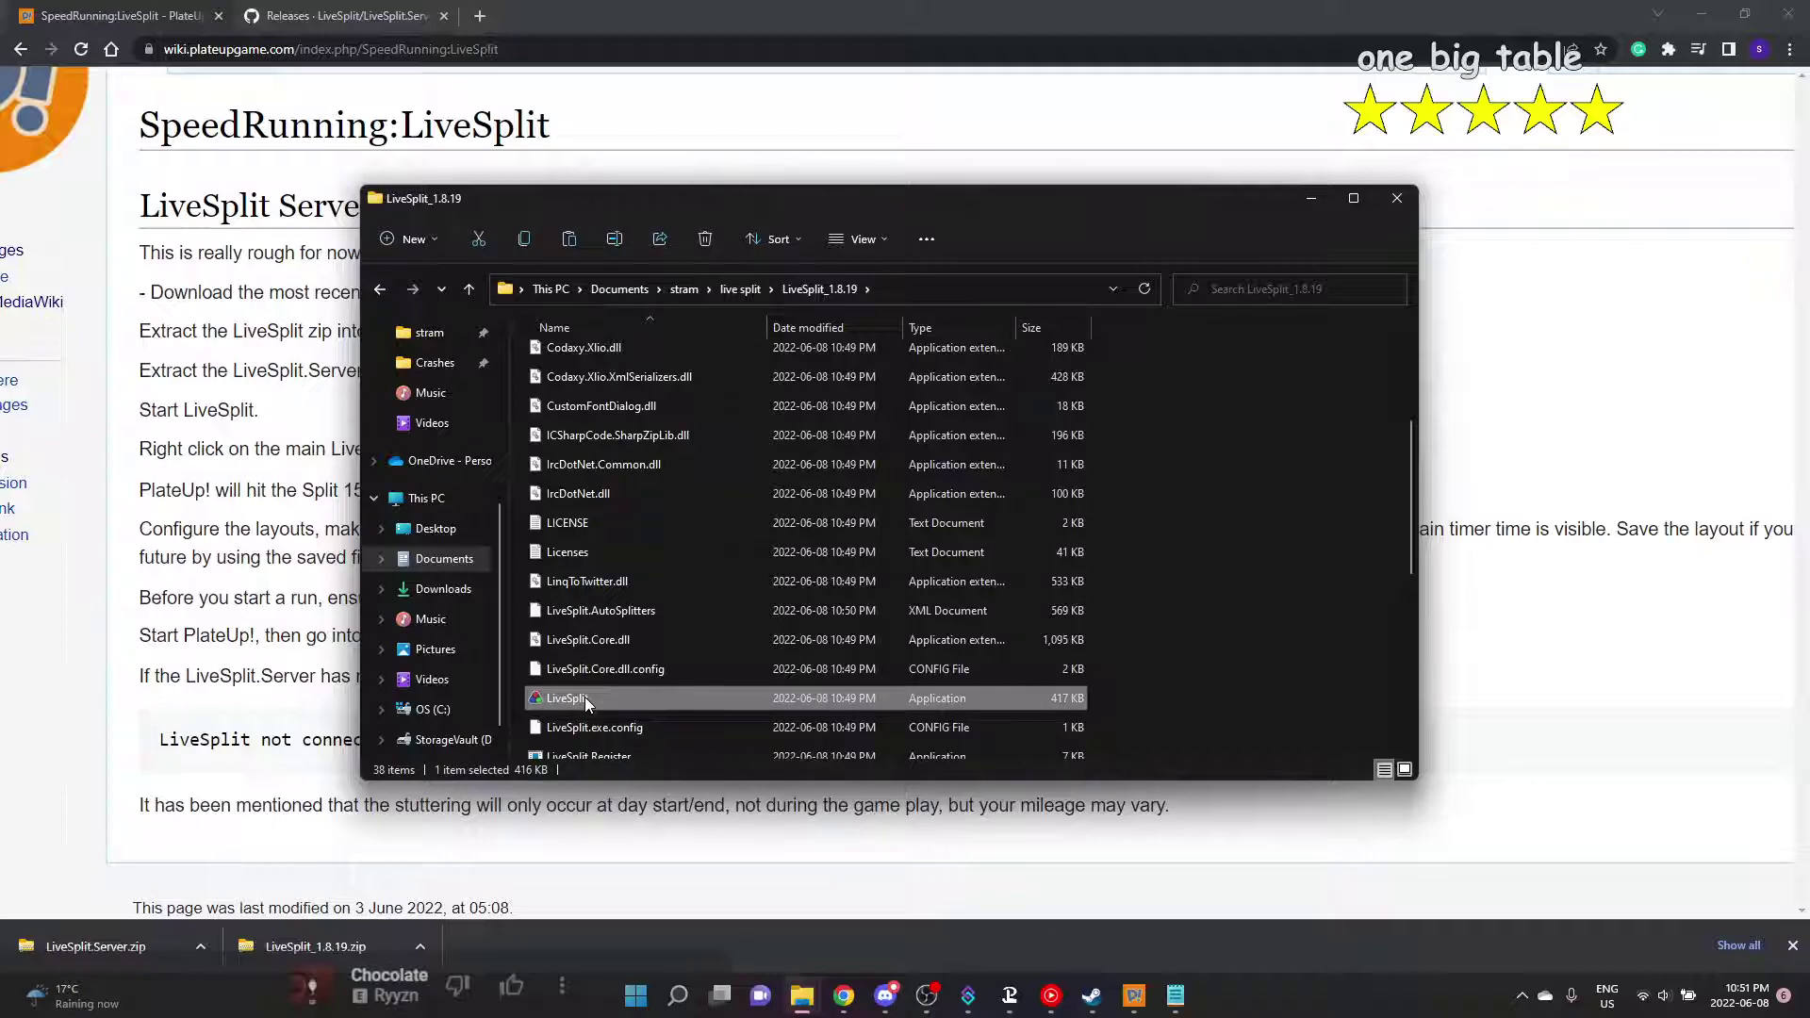
double_click(584, 697)
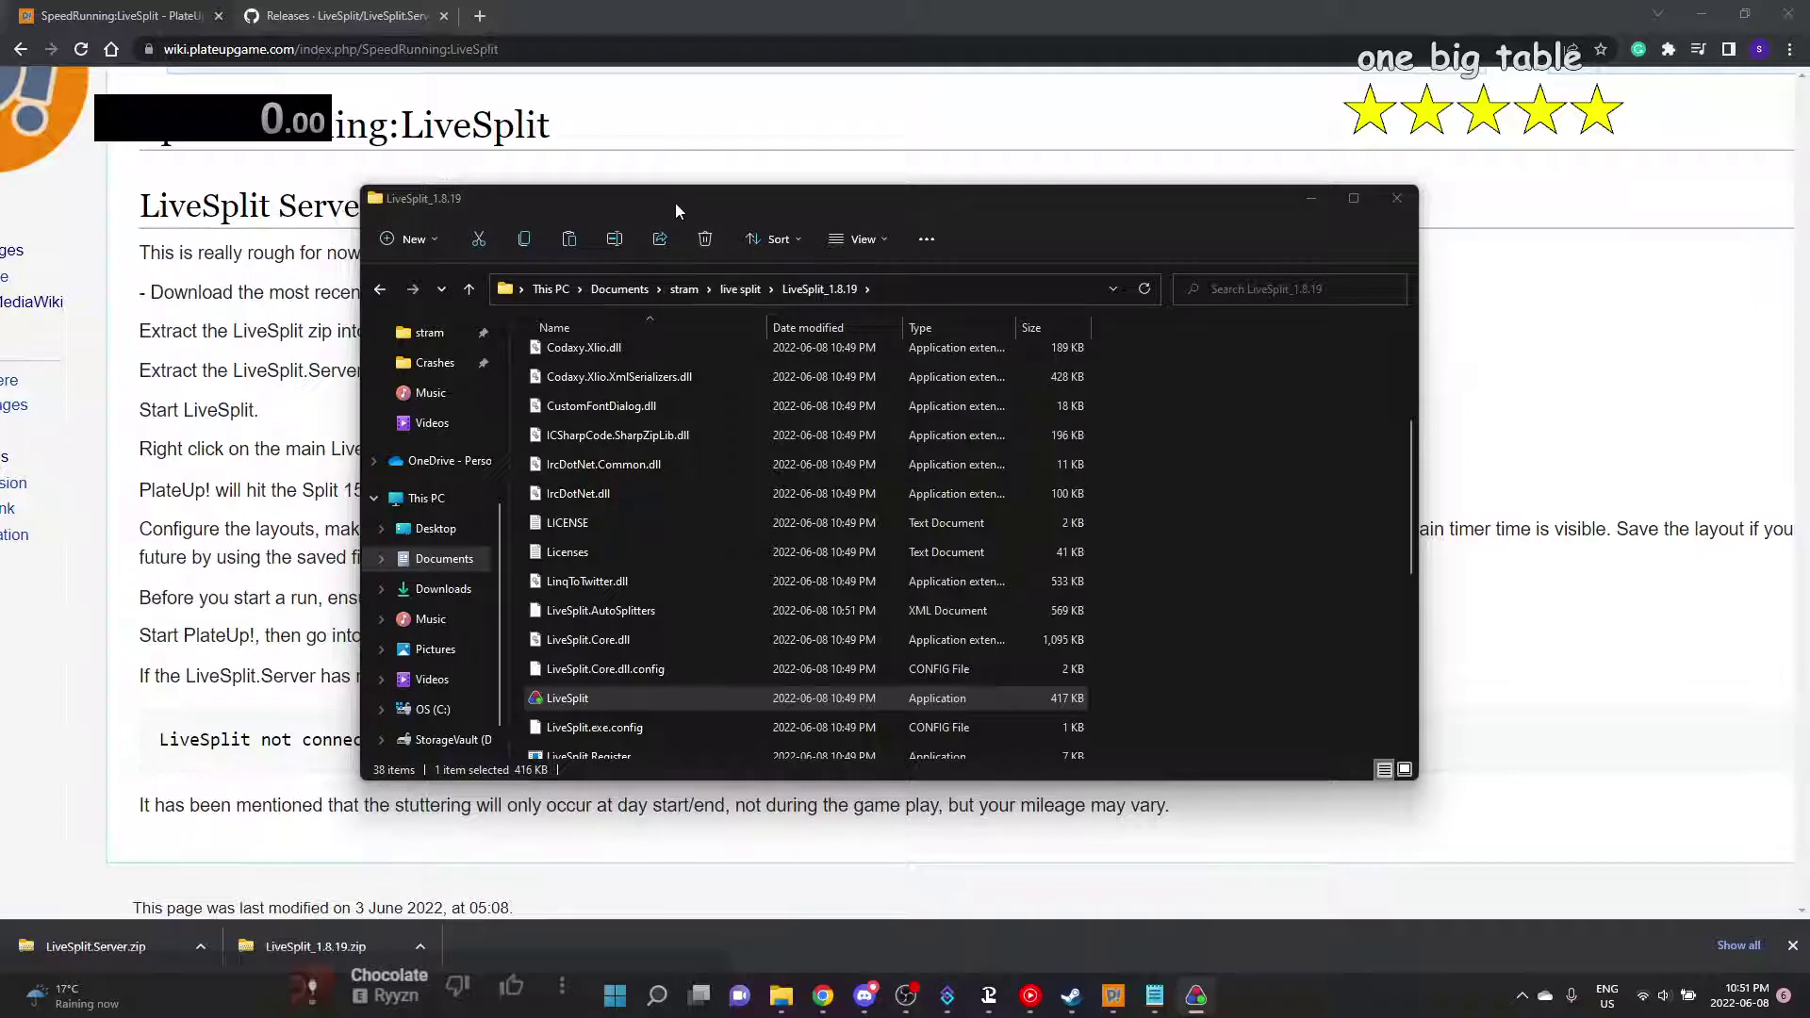
Open the Splits Editor from the LiveSplit timer and move it clear of the wiki instructions
left_click(659, 146)
right_click(232, 138)
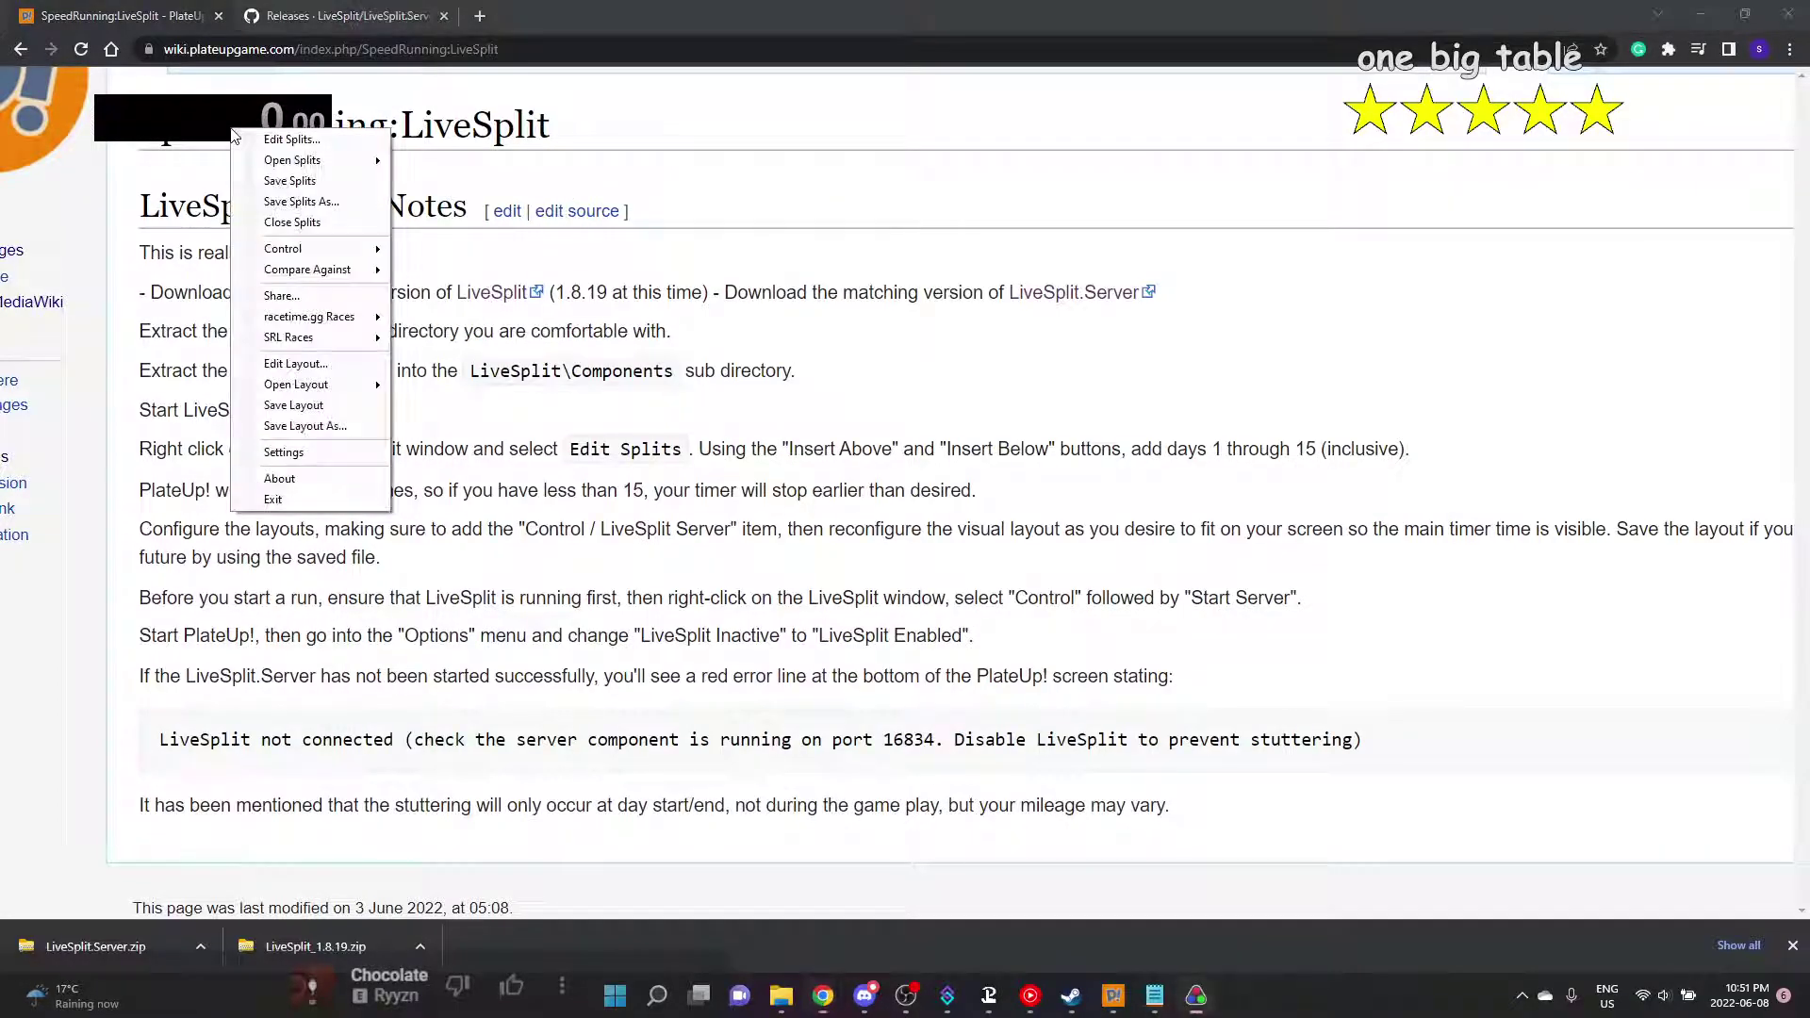
left_click(306, 149)
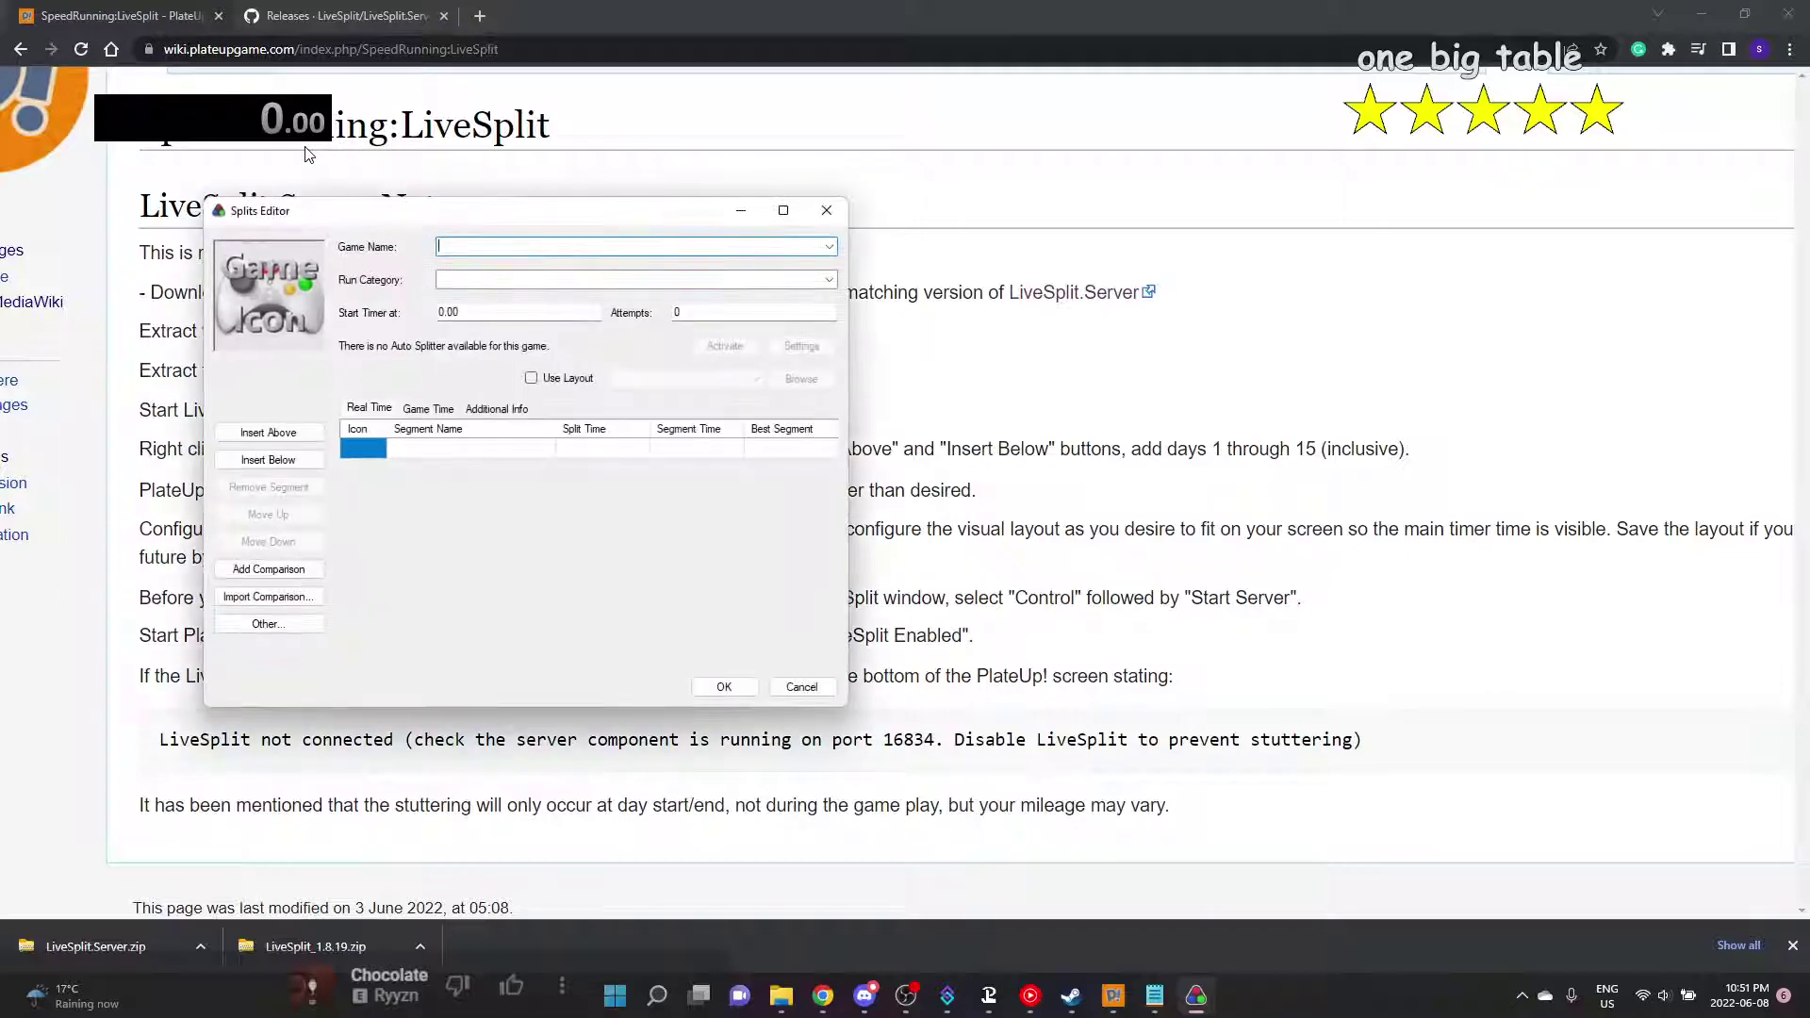
left_click_drag(411, 212, 1273, 339)
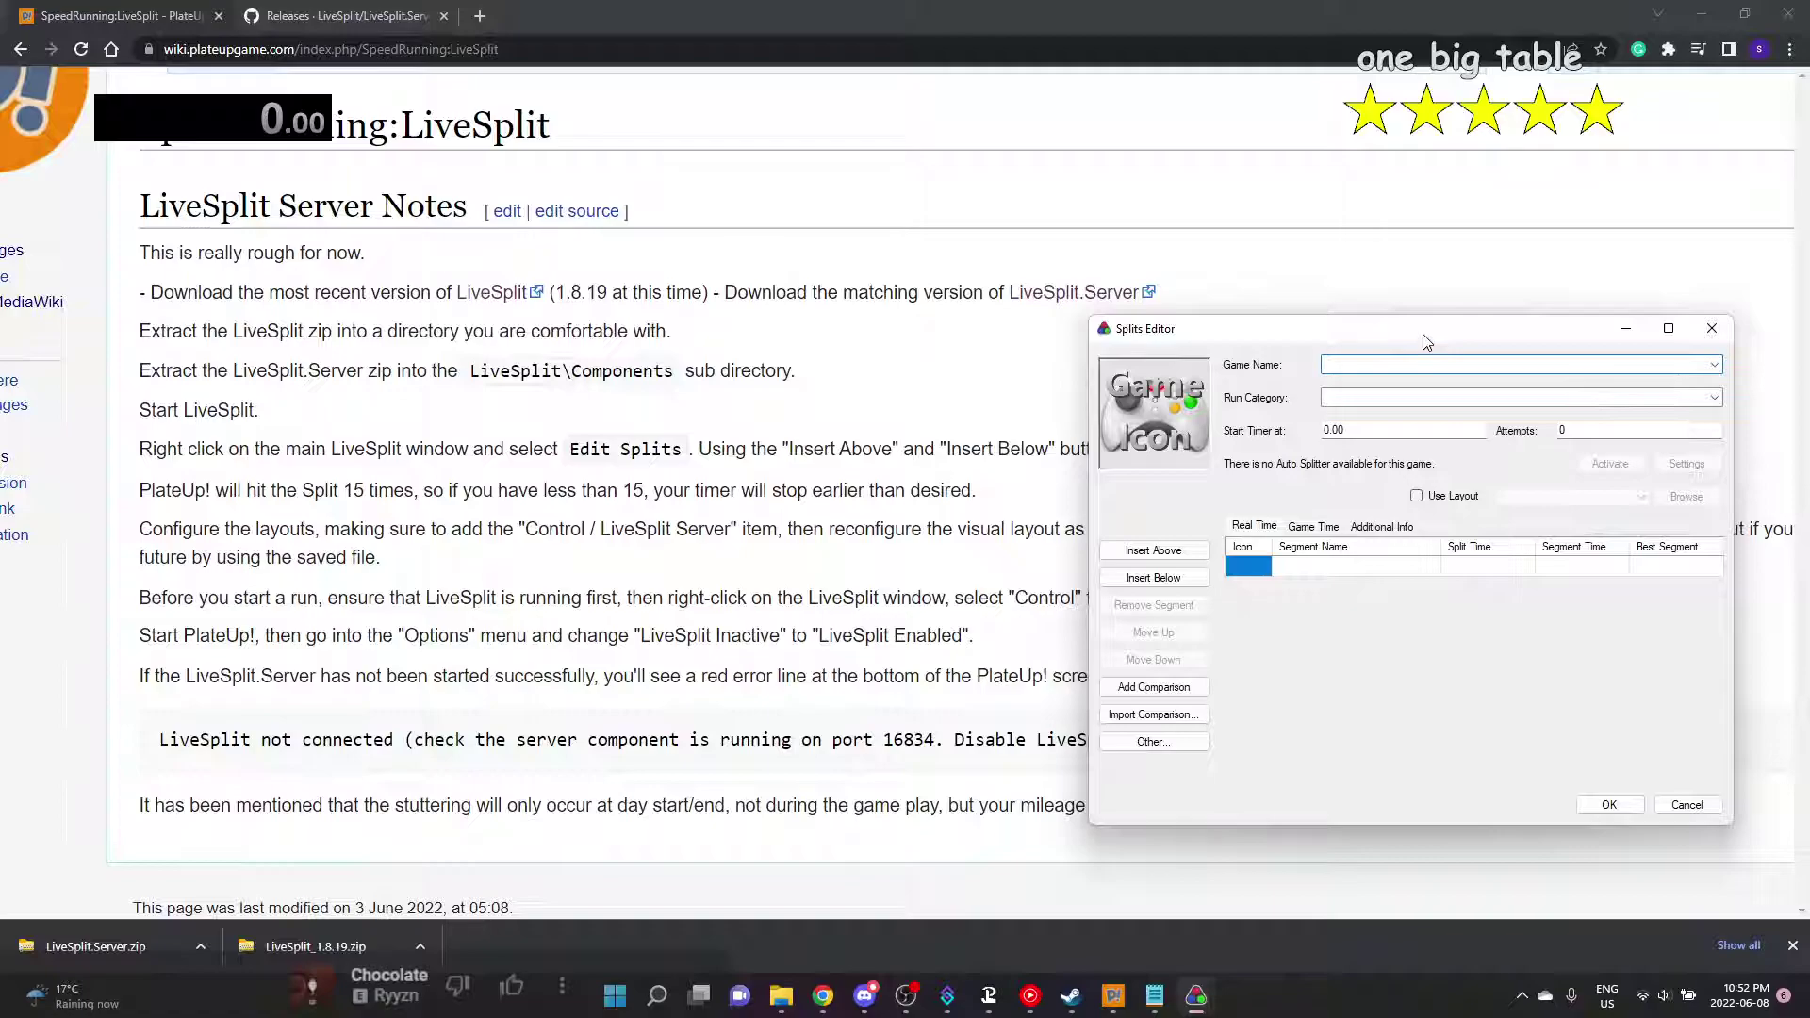
Set the game name of the splits to PlateUp!
type("Plate")
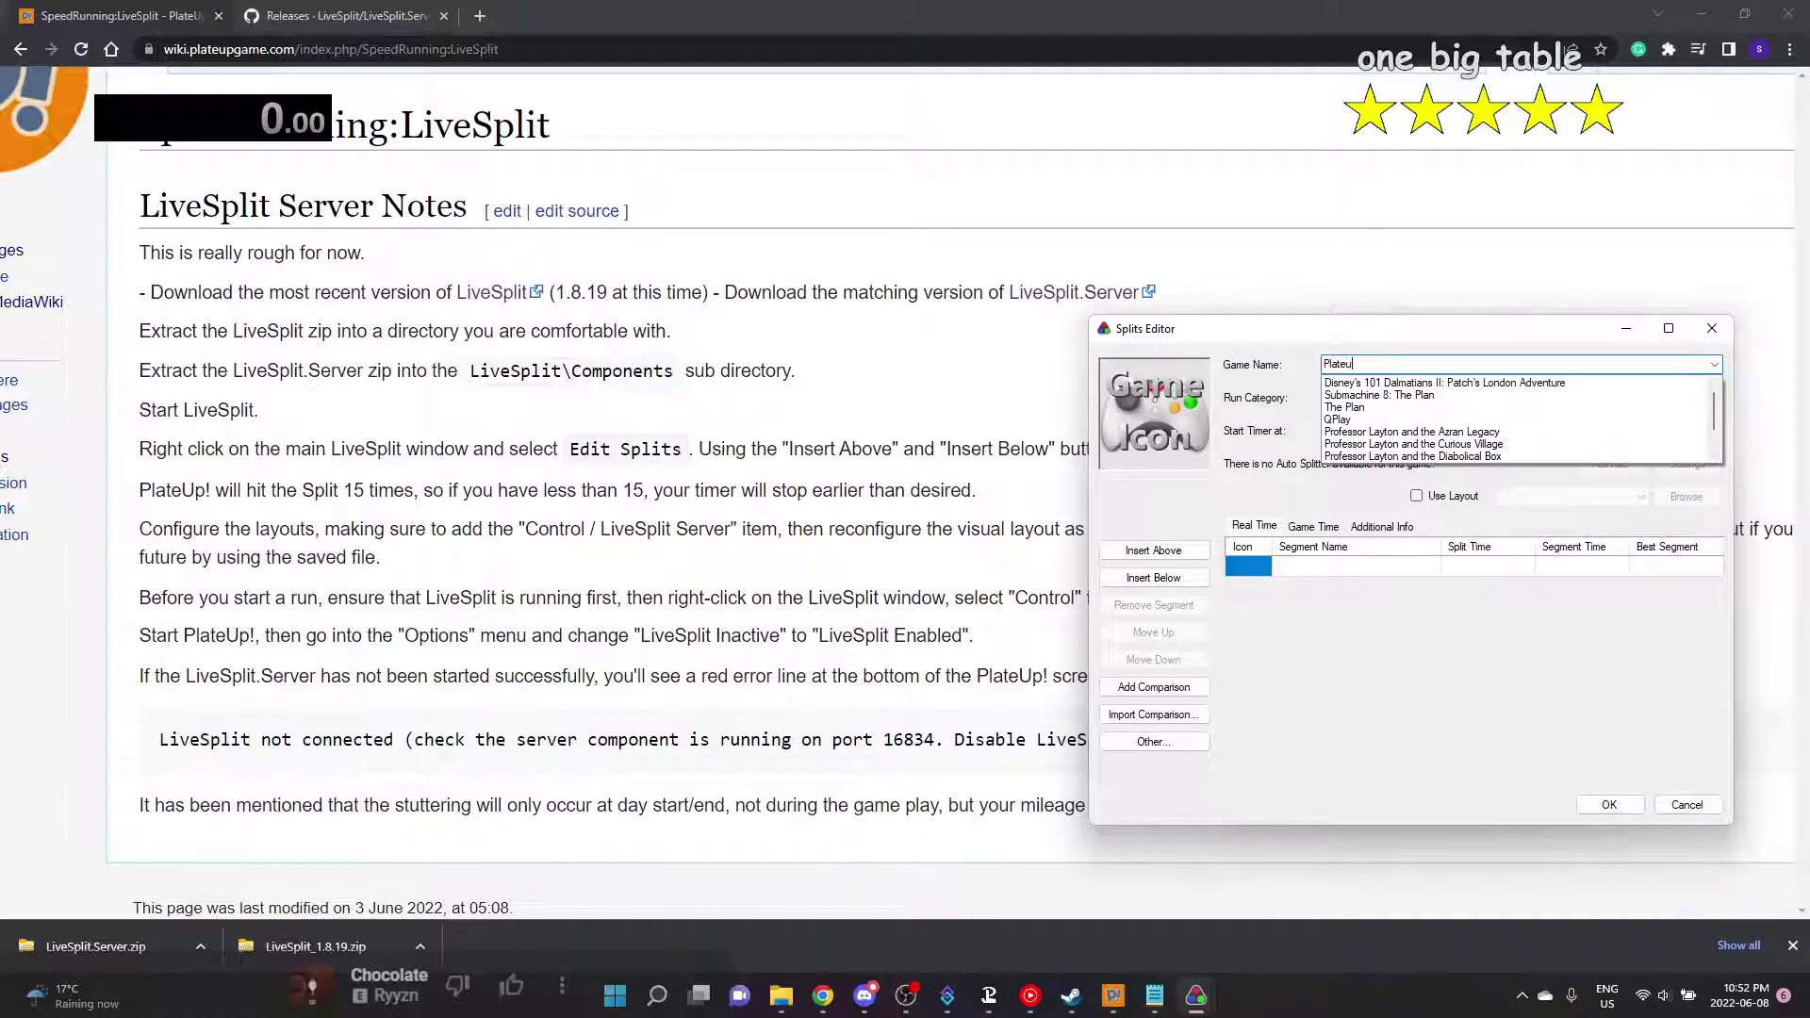
type("u")
key("Escape")
key("BackSpace")
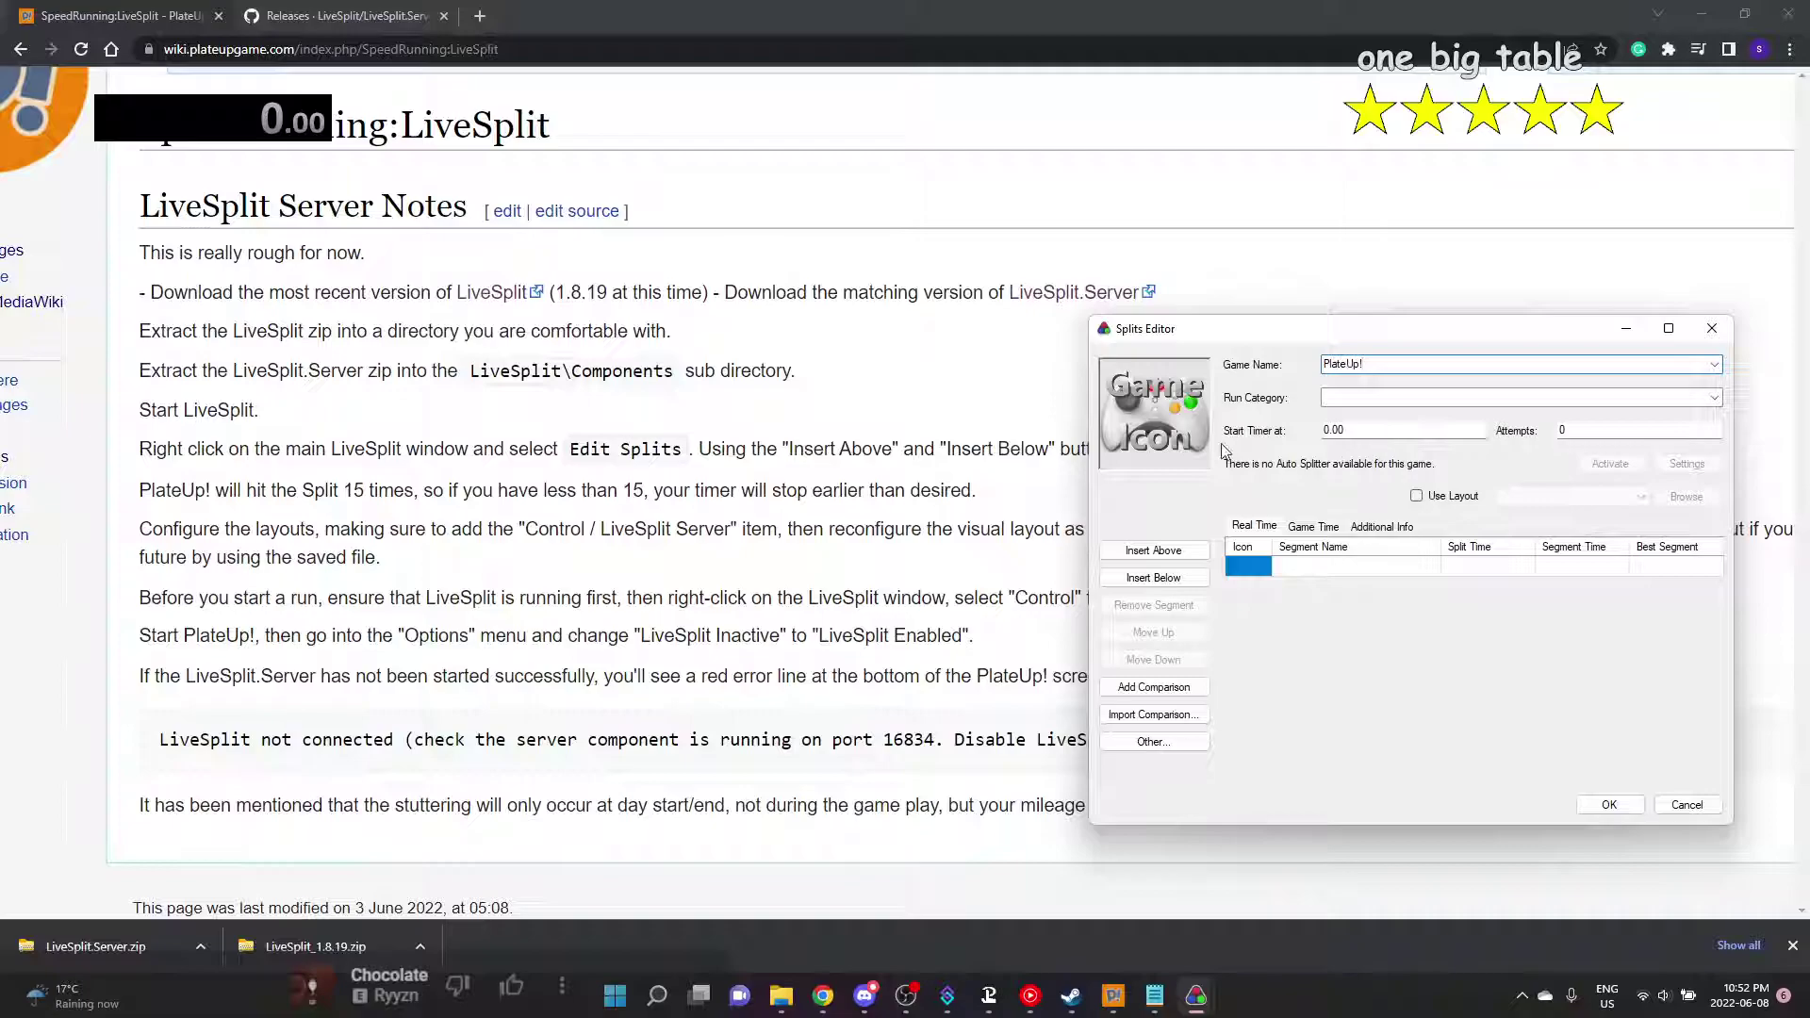
Insert a segment above the existing one and name the two segments Day 1 and Day 2
left_click(1166, 561)
left_click(1243, 570)
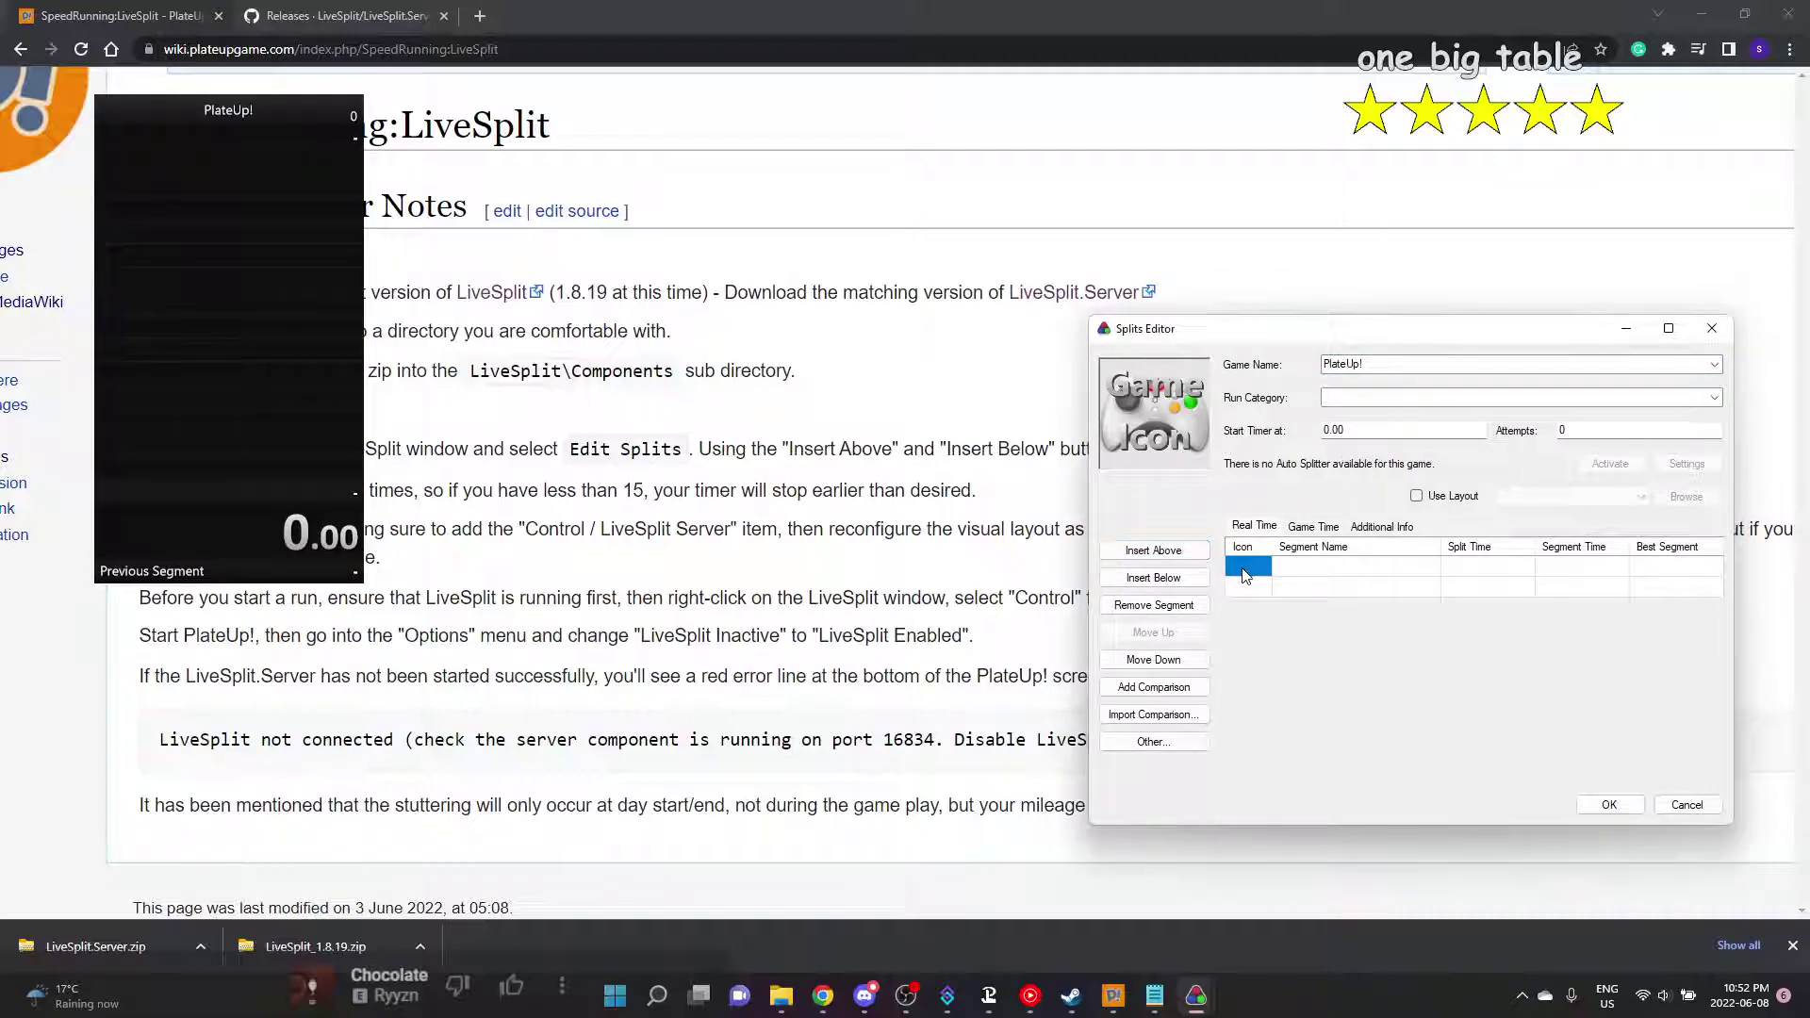
left_click(1299, 570)
type("Day")
left_click(1299, 566)
key("Tab")
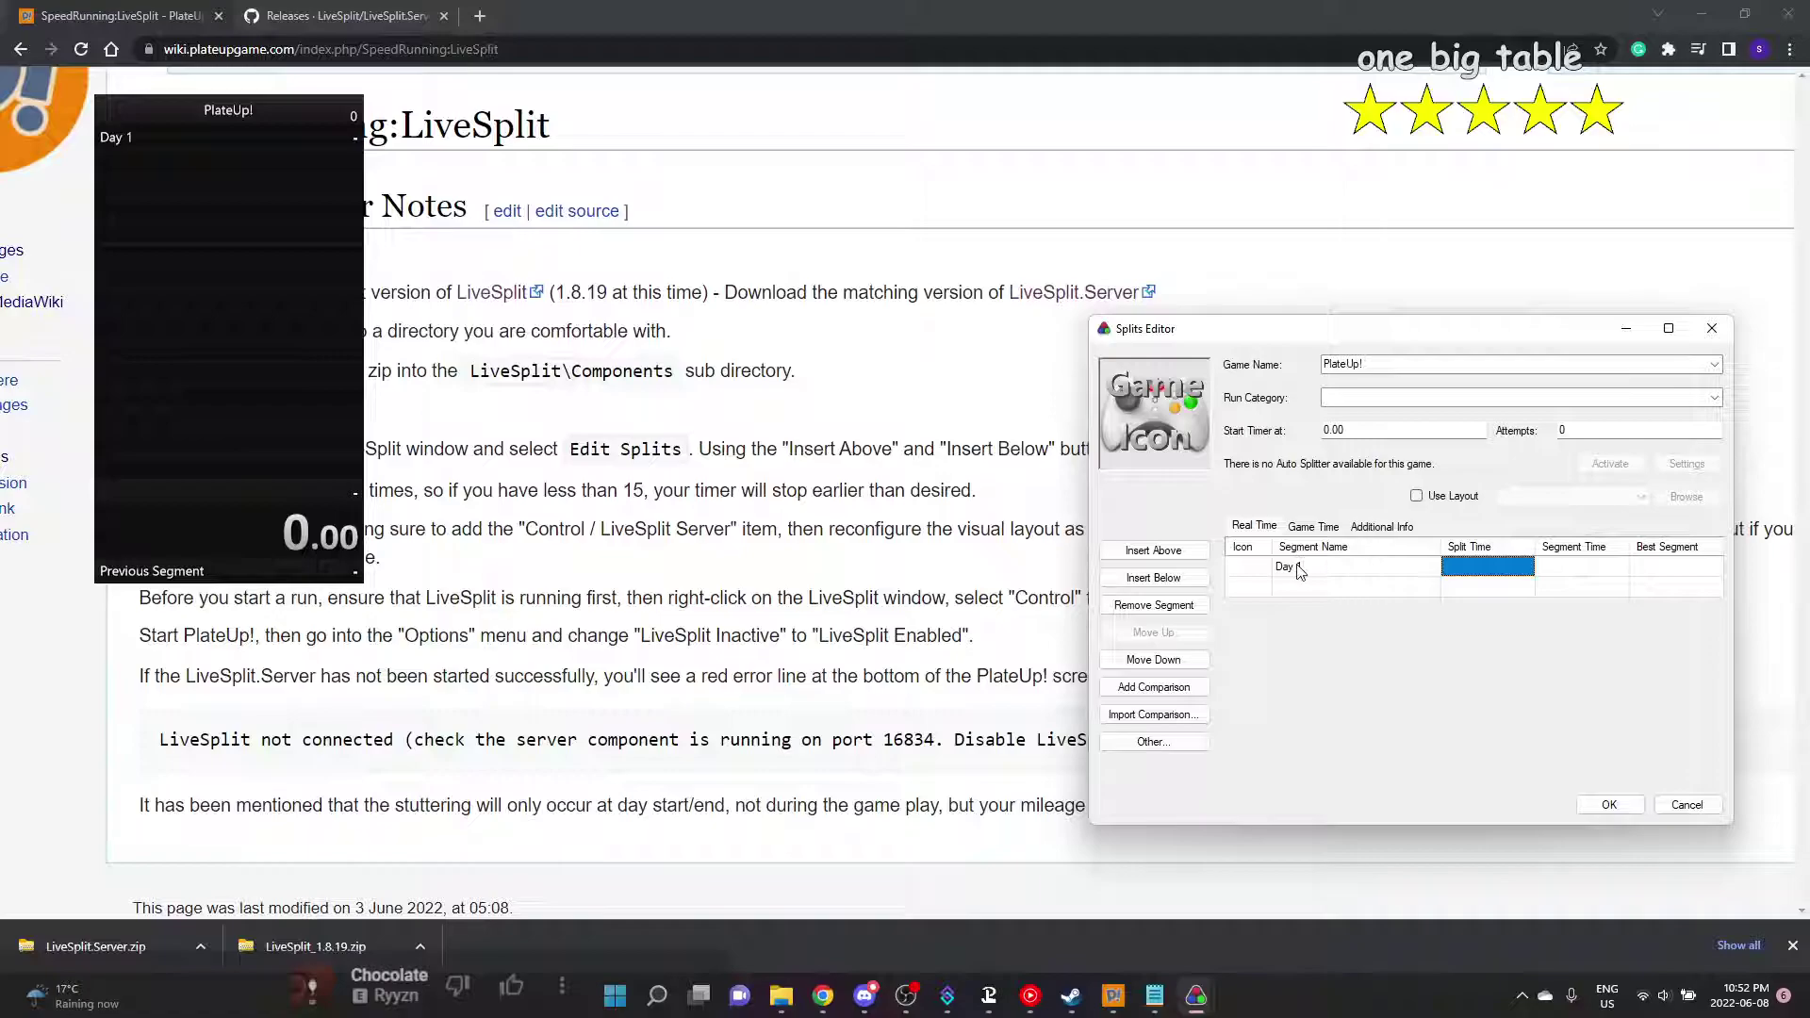
left_click(1315, 589)
type("2")
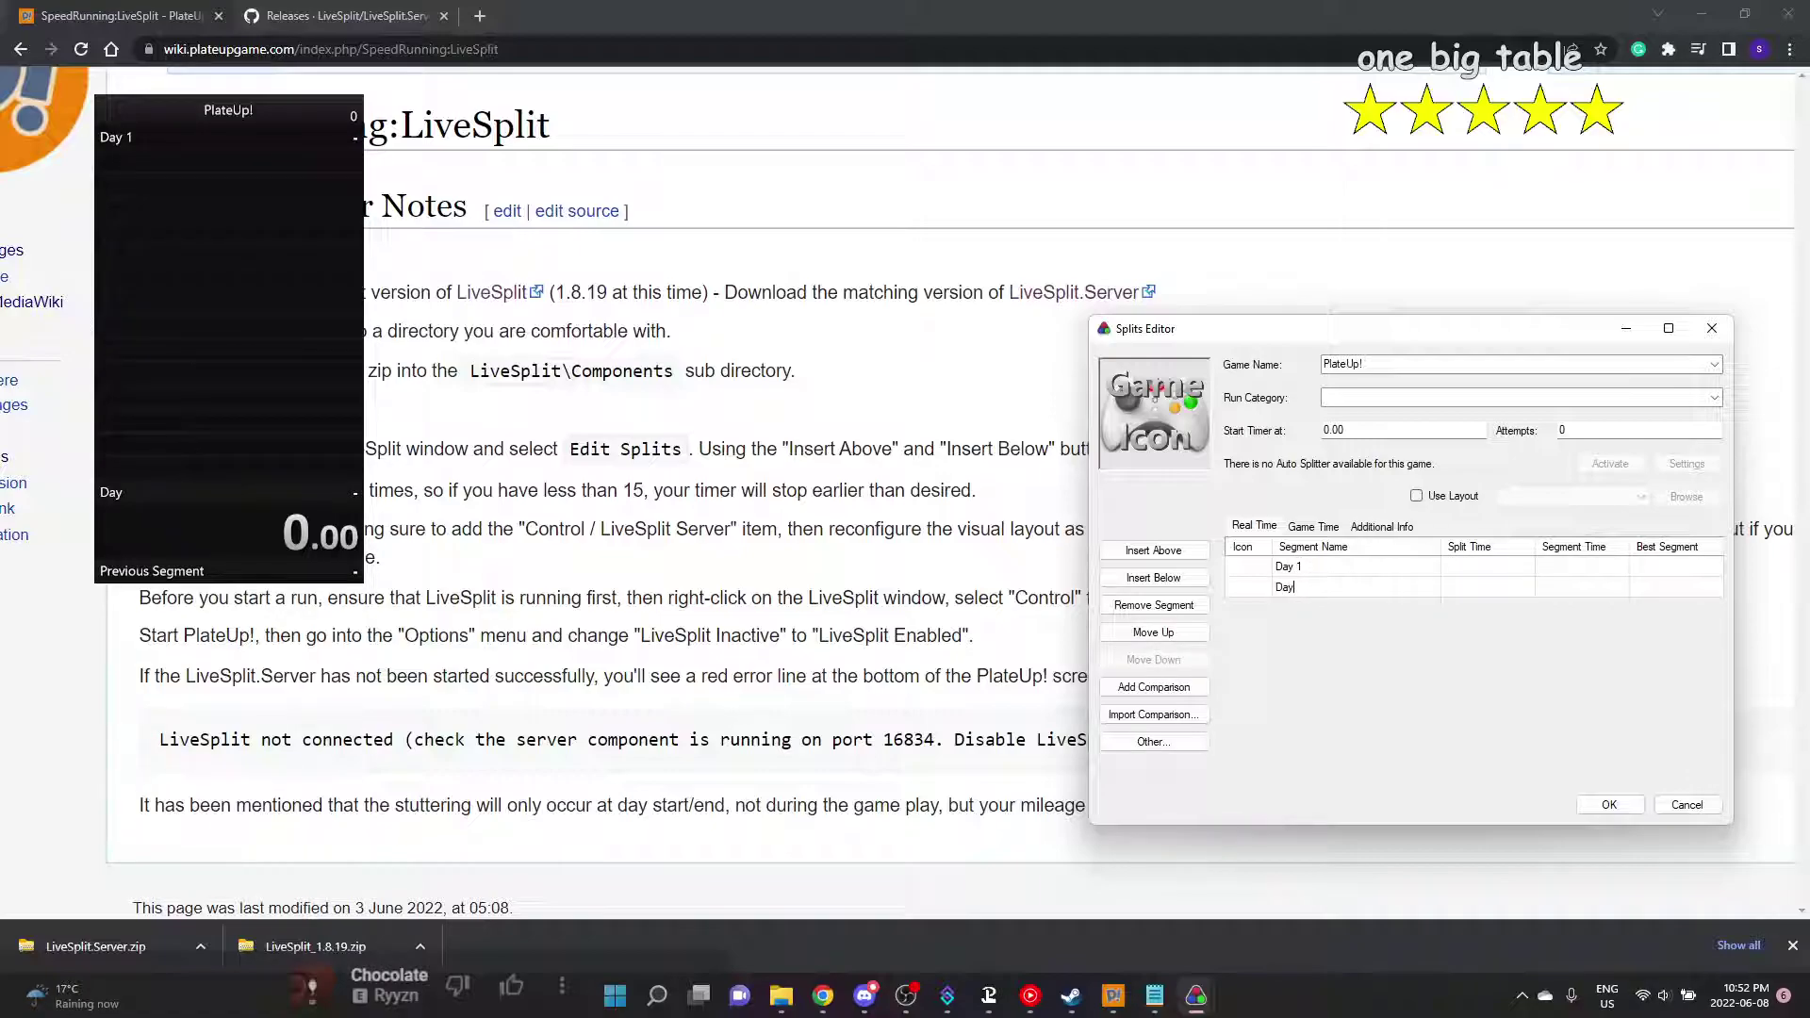
Insert a series of empty segments below Day 2 for the remaining days
left_click(1148, 578)
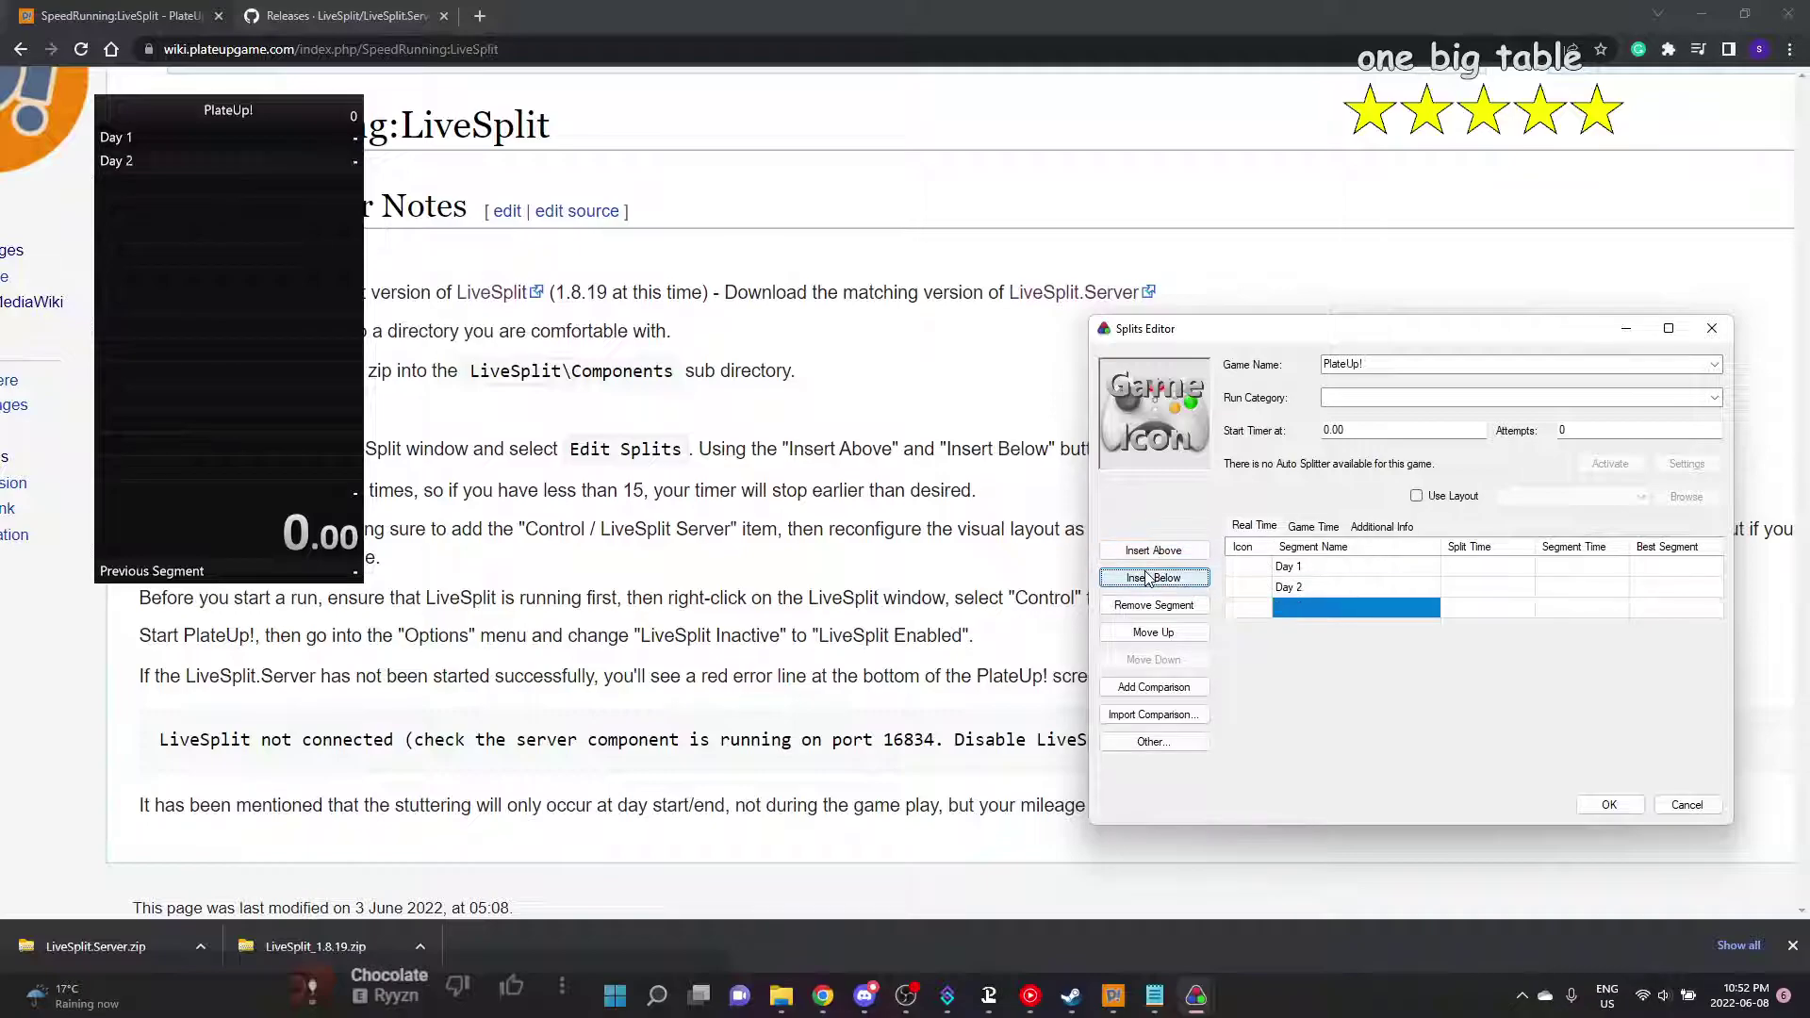
left_click(1148, 578)
left_click(1148, 578)
left_click(1148, 577)
left_click(1148, 578)
left_click(1148, 578)
left_click(1149, 578)
left_click(1148, 577)
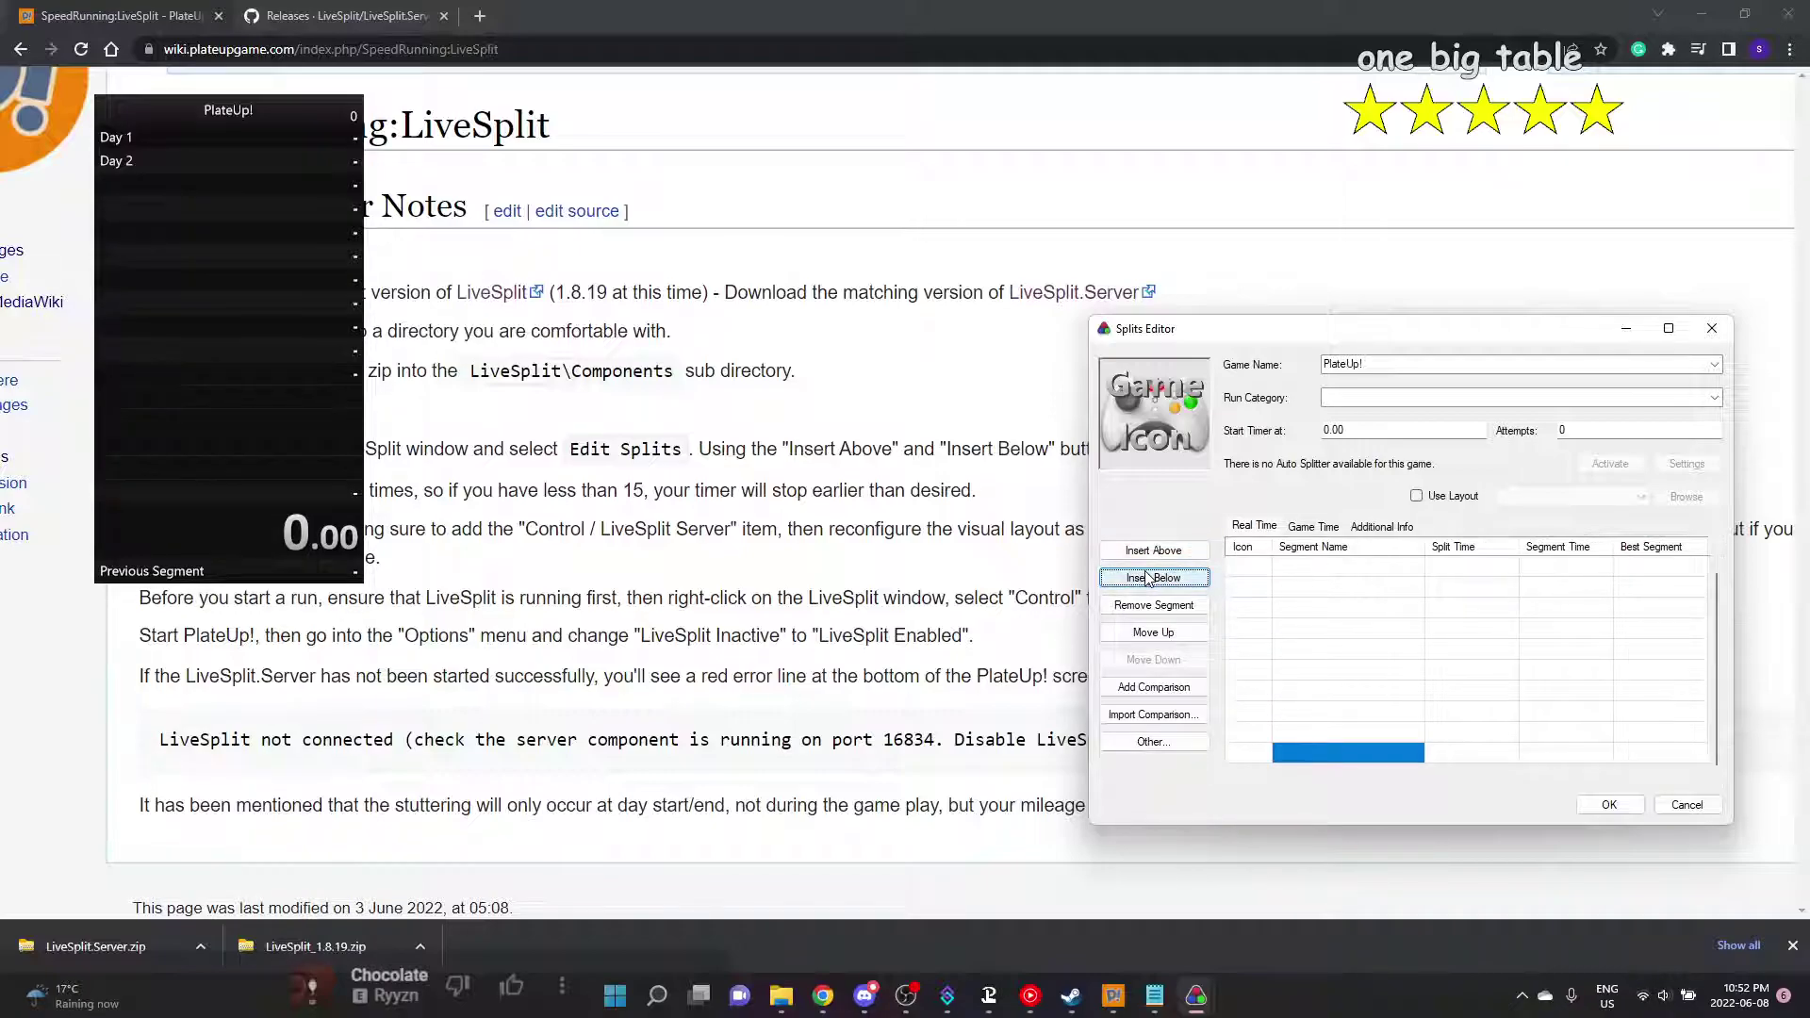
Name the empty segments below Day 2 in sequence from Day 3 through Day 10
scroll(1414, 669, "up", 2)
left_click(1313, 608)
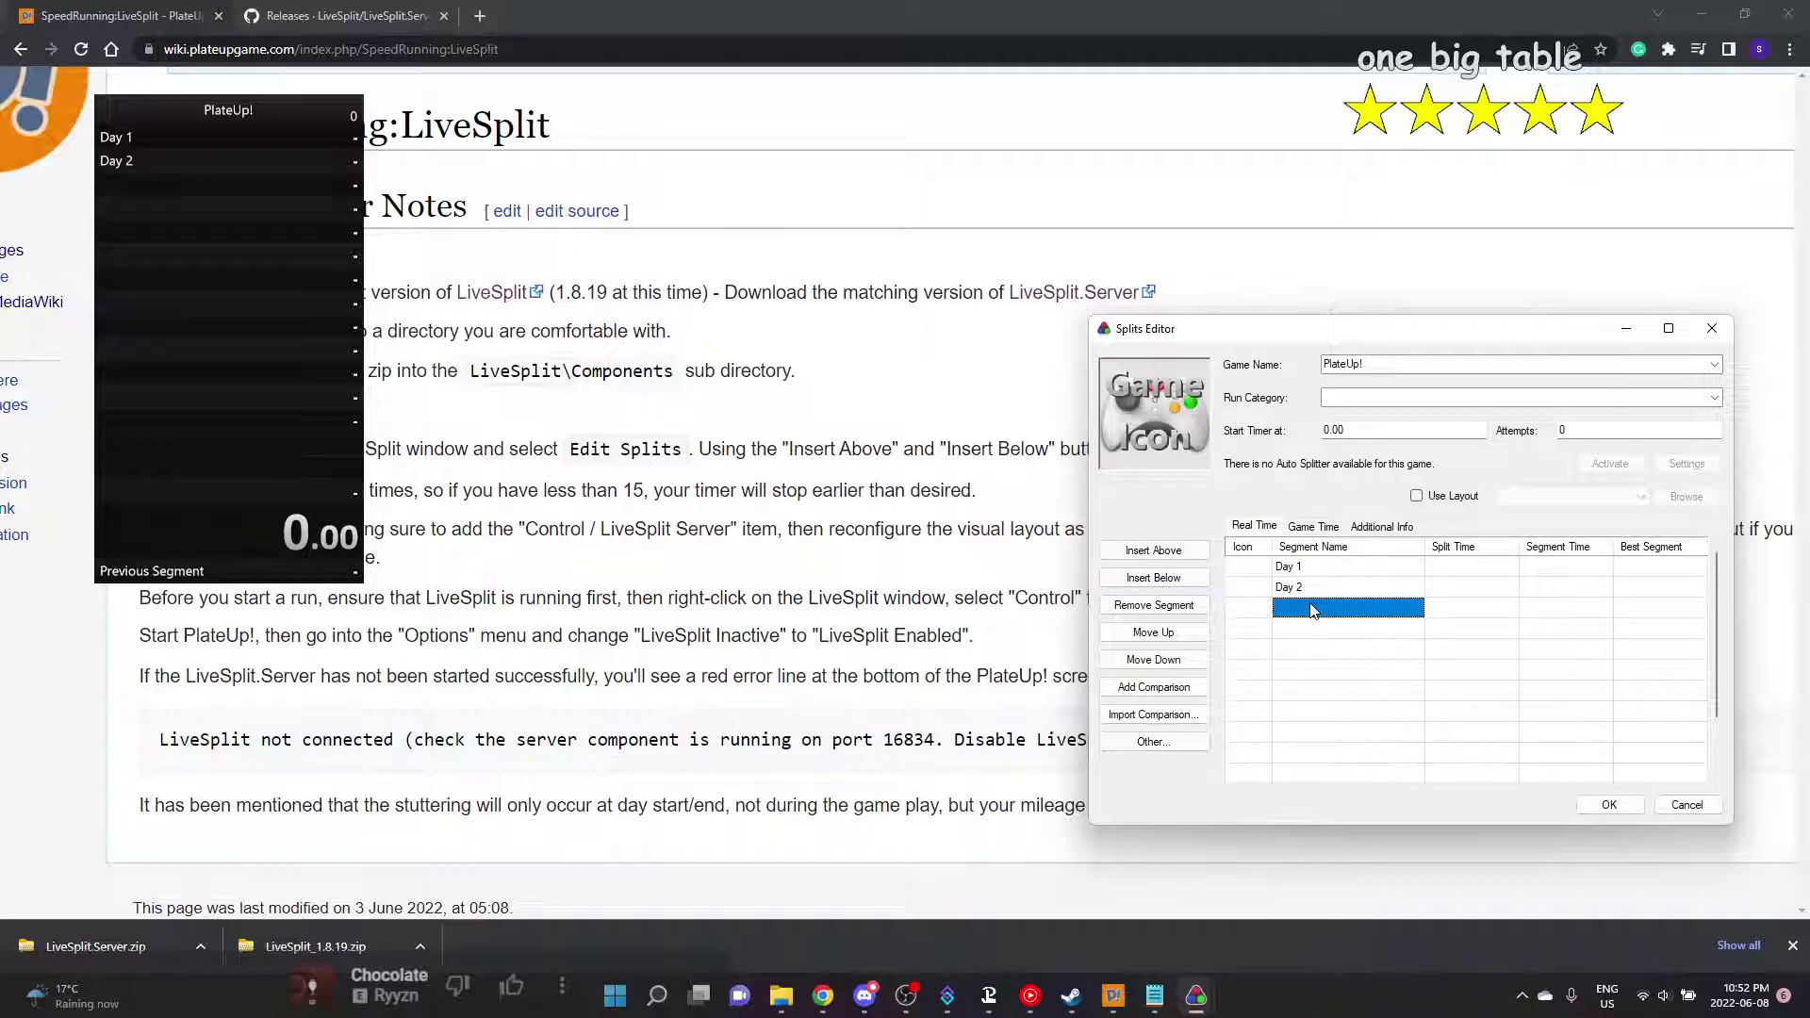
left_click(1310, 608)
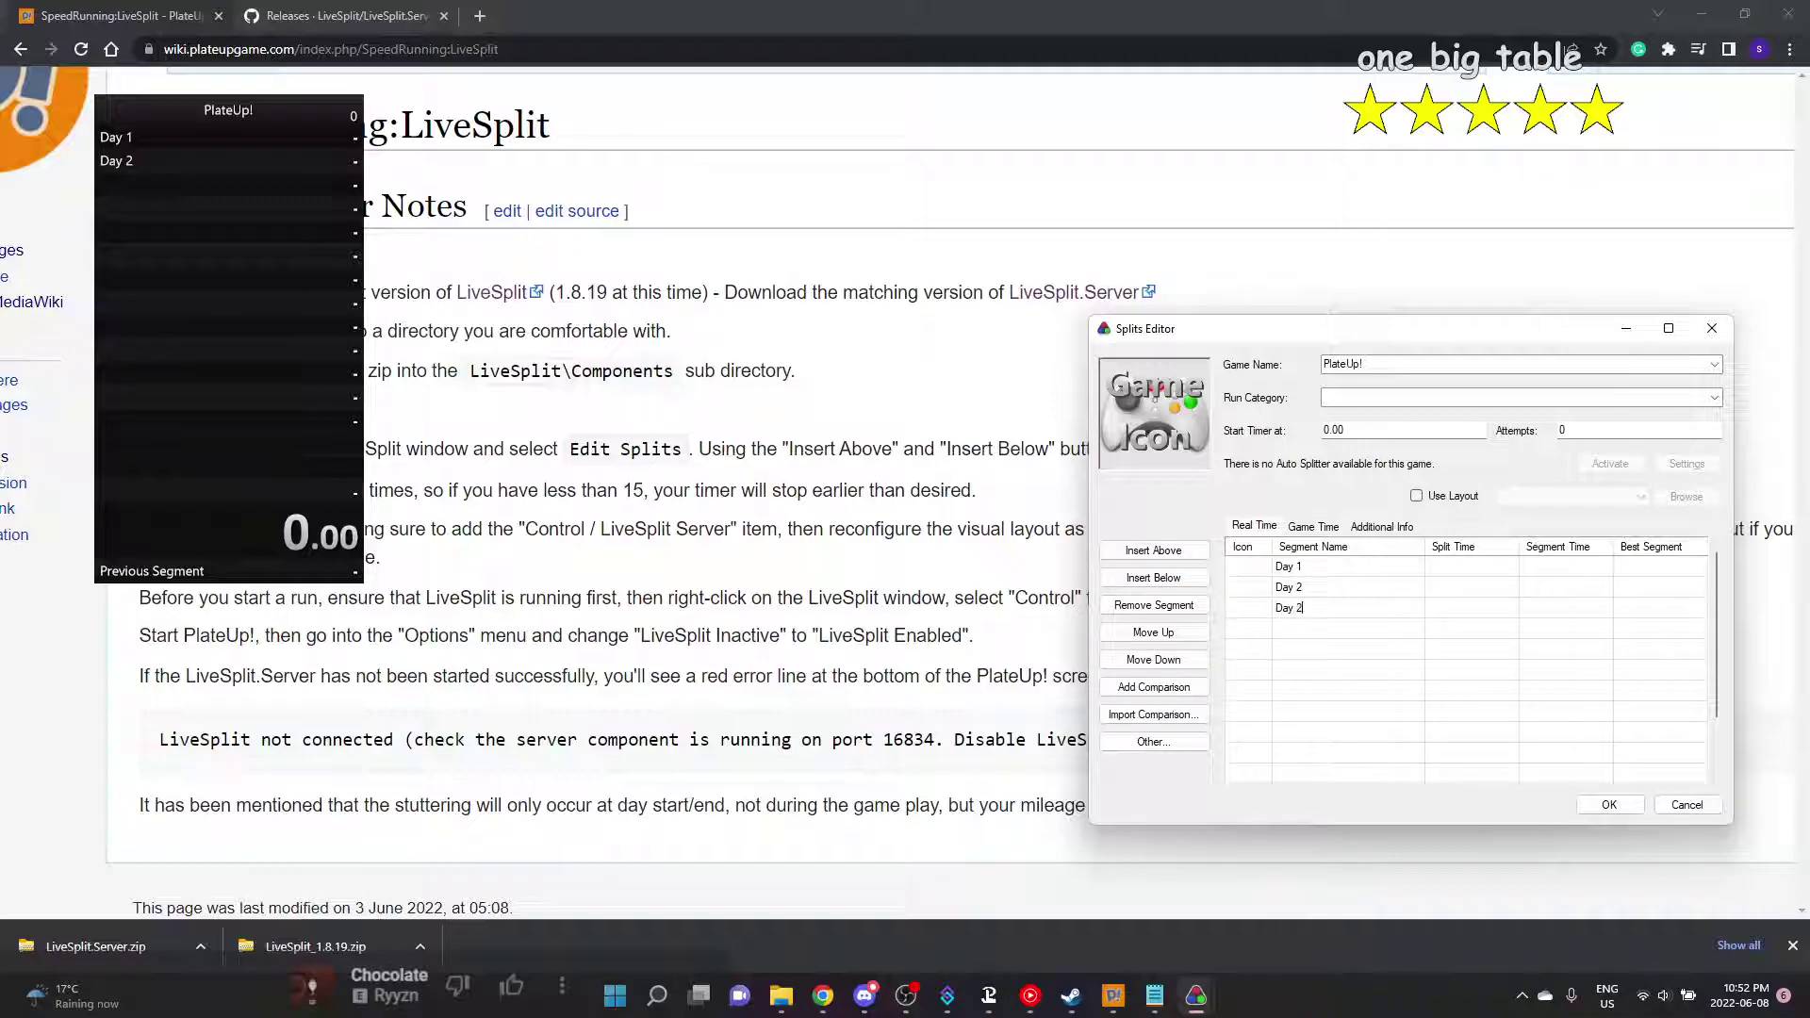
type("Day 3")
key("Return")
type("Day 4")
key("Return")
type("Day 5")
key("Return")
type("Day 6")
key("Return")
type("Day")
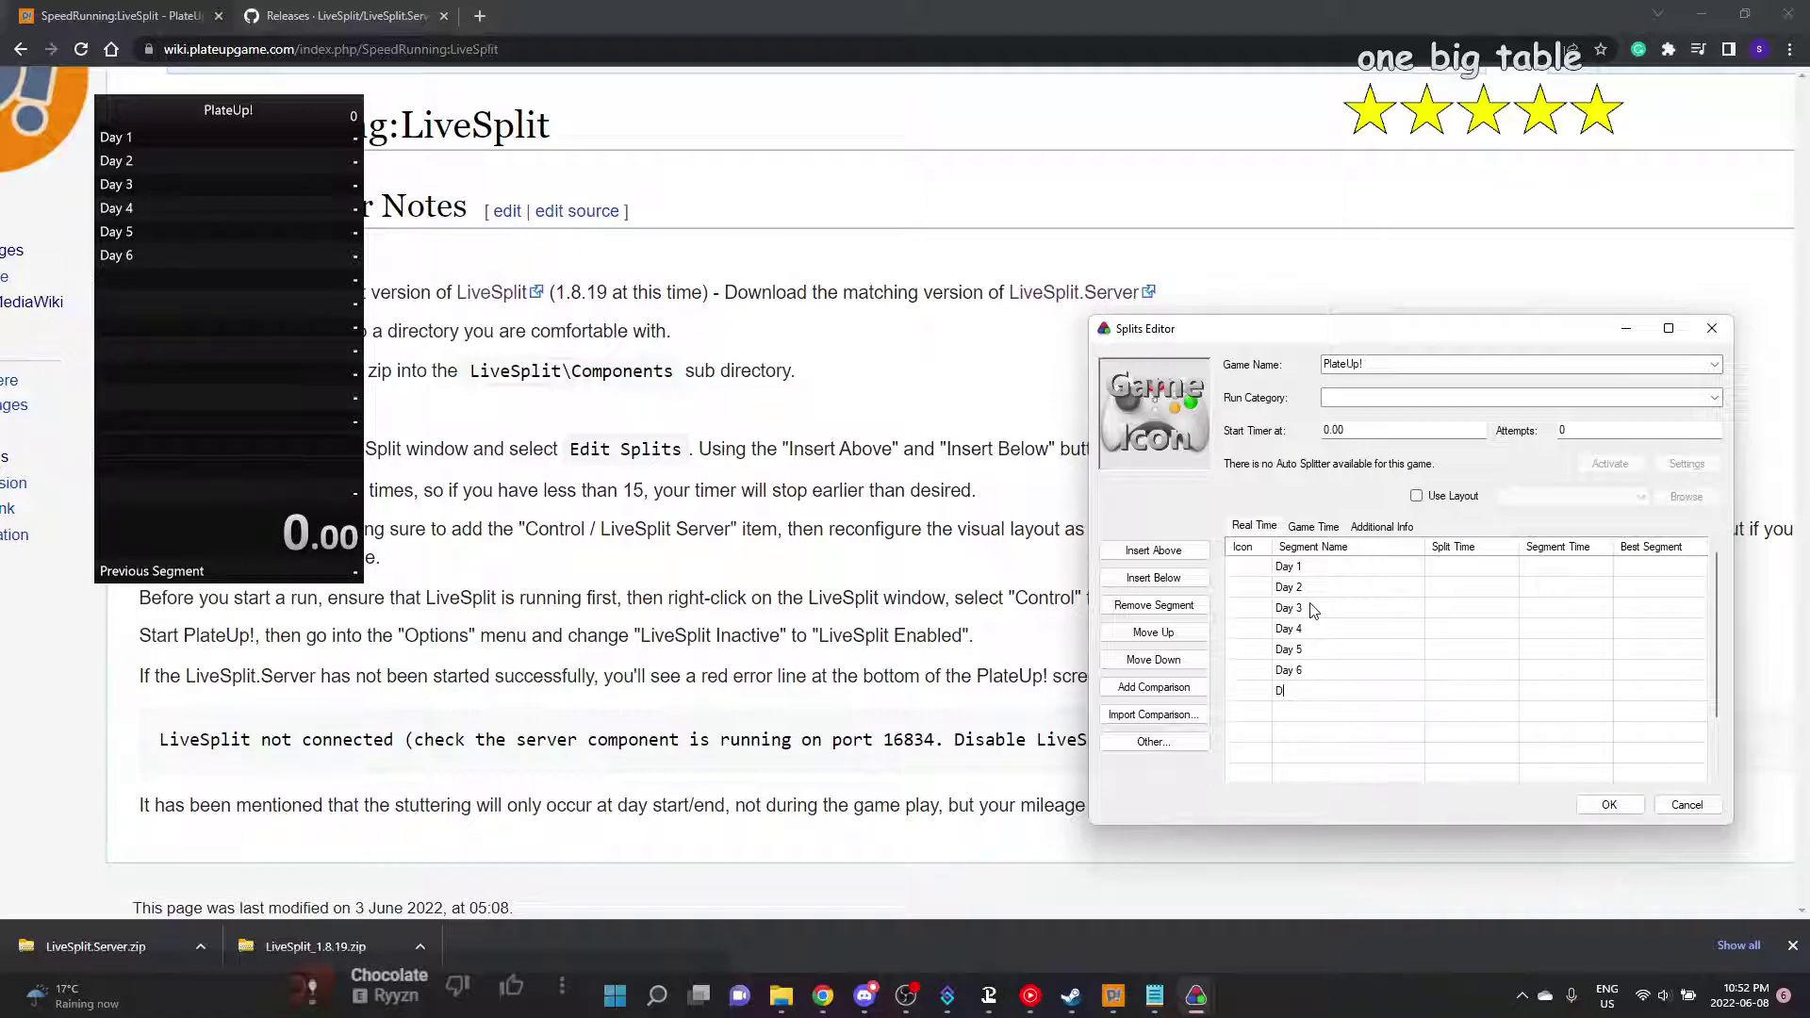
key("Return")
type("Day 8")
key("Return")
type("Day 9")
key("Return")
type("Day 11")
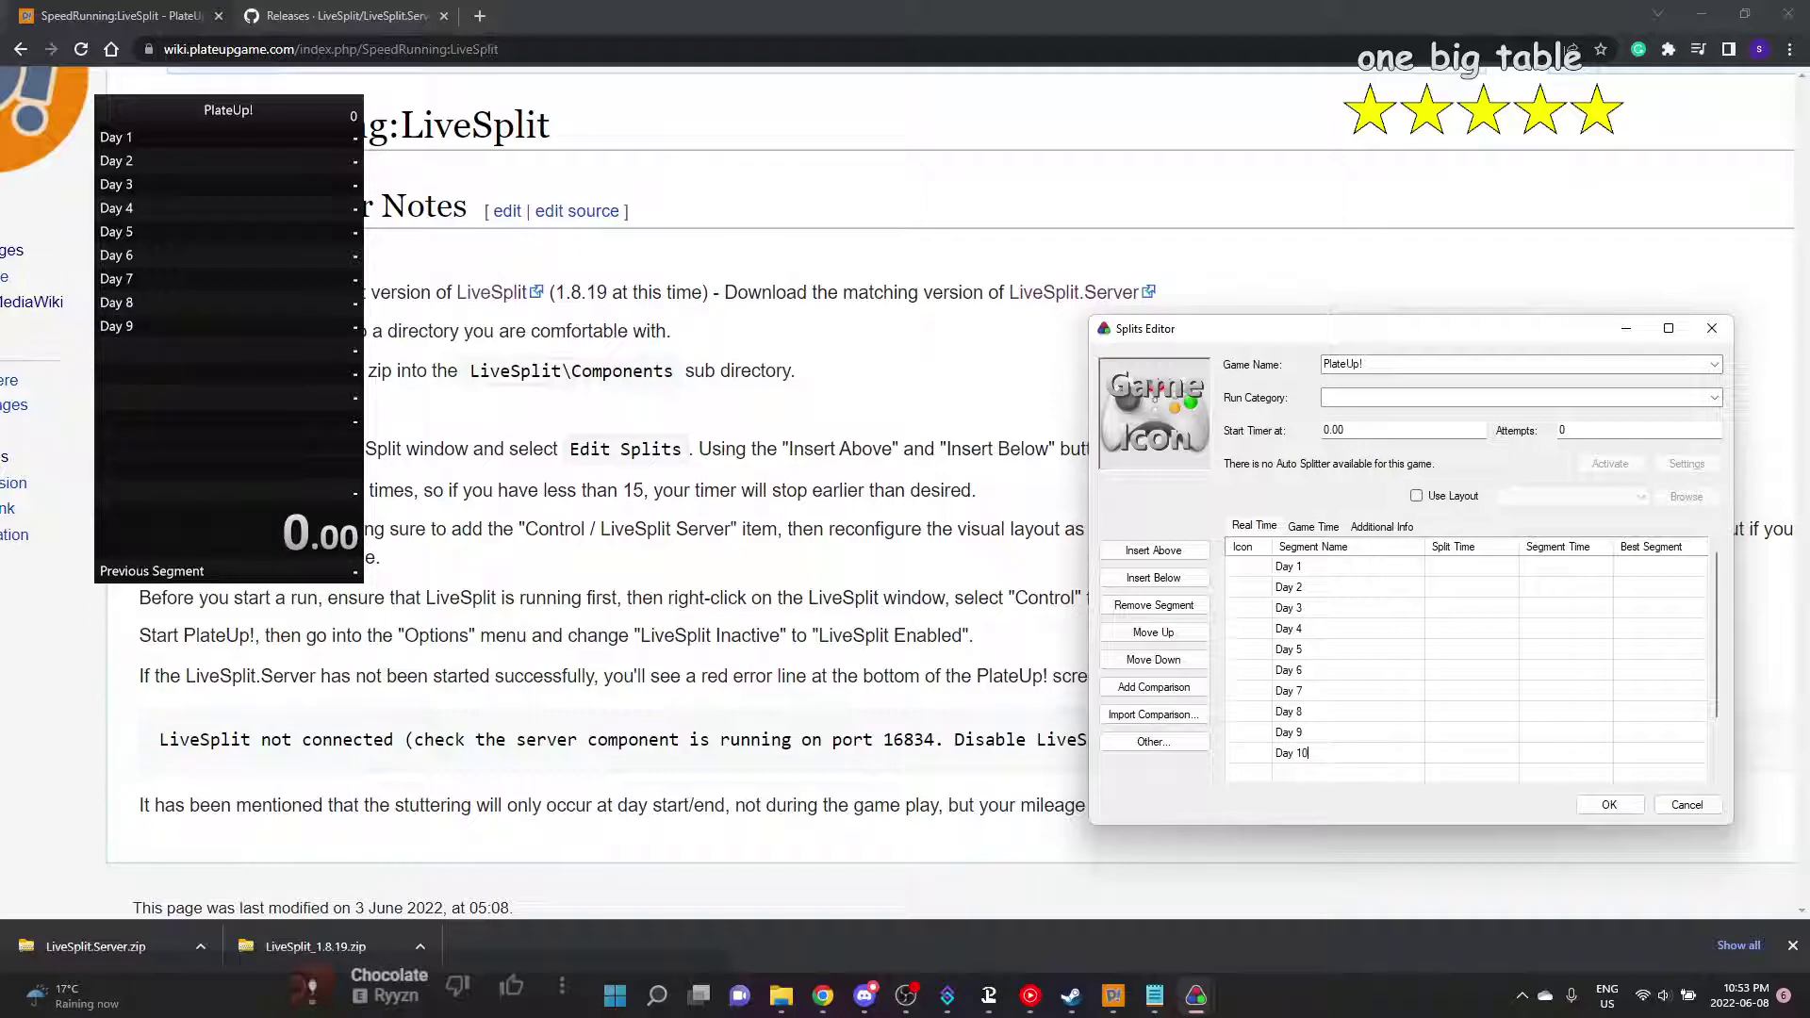
key("Return")
Name the remaining segments Day 11 through Day 14 and Day 15 (Finish), and accept the splits
type("Da")
key("BackSpace")
type("11")
key("Return")
type("Day 12")
key("Return")
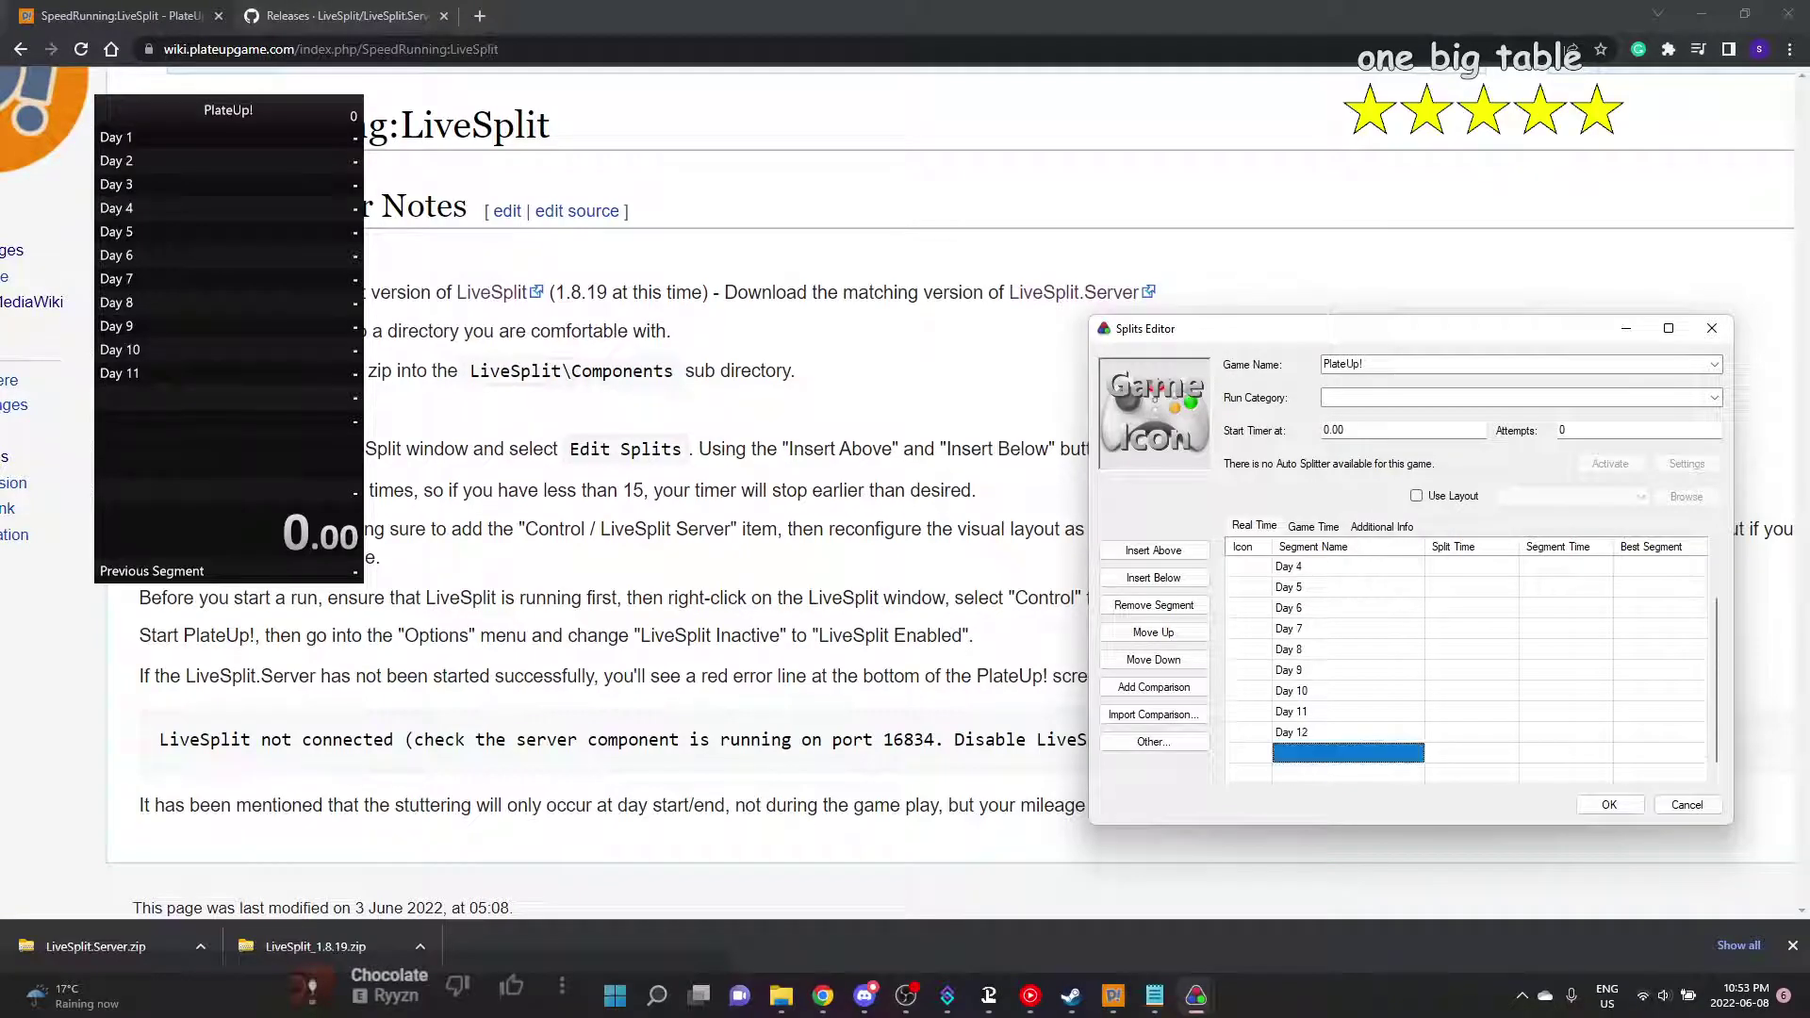
type("Day 13")
key("Return")
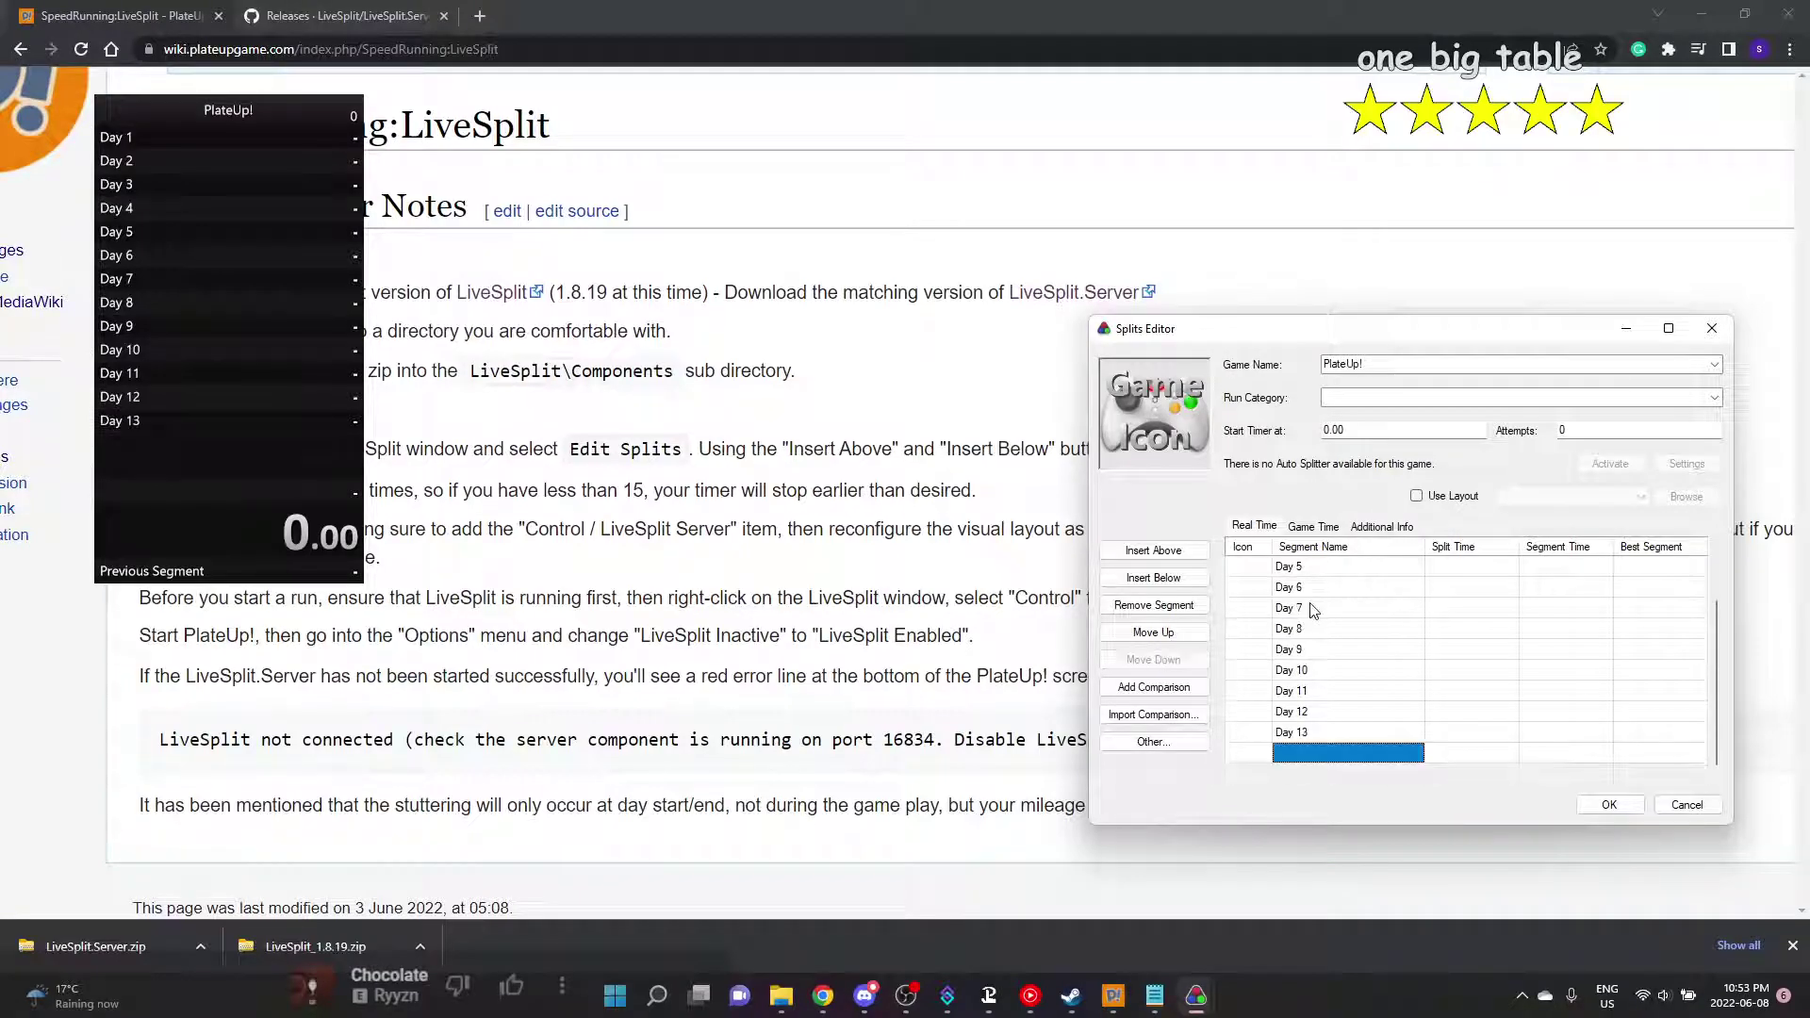
type("Day 14")
key("Return")
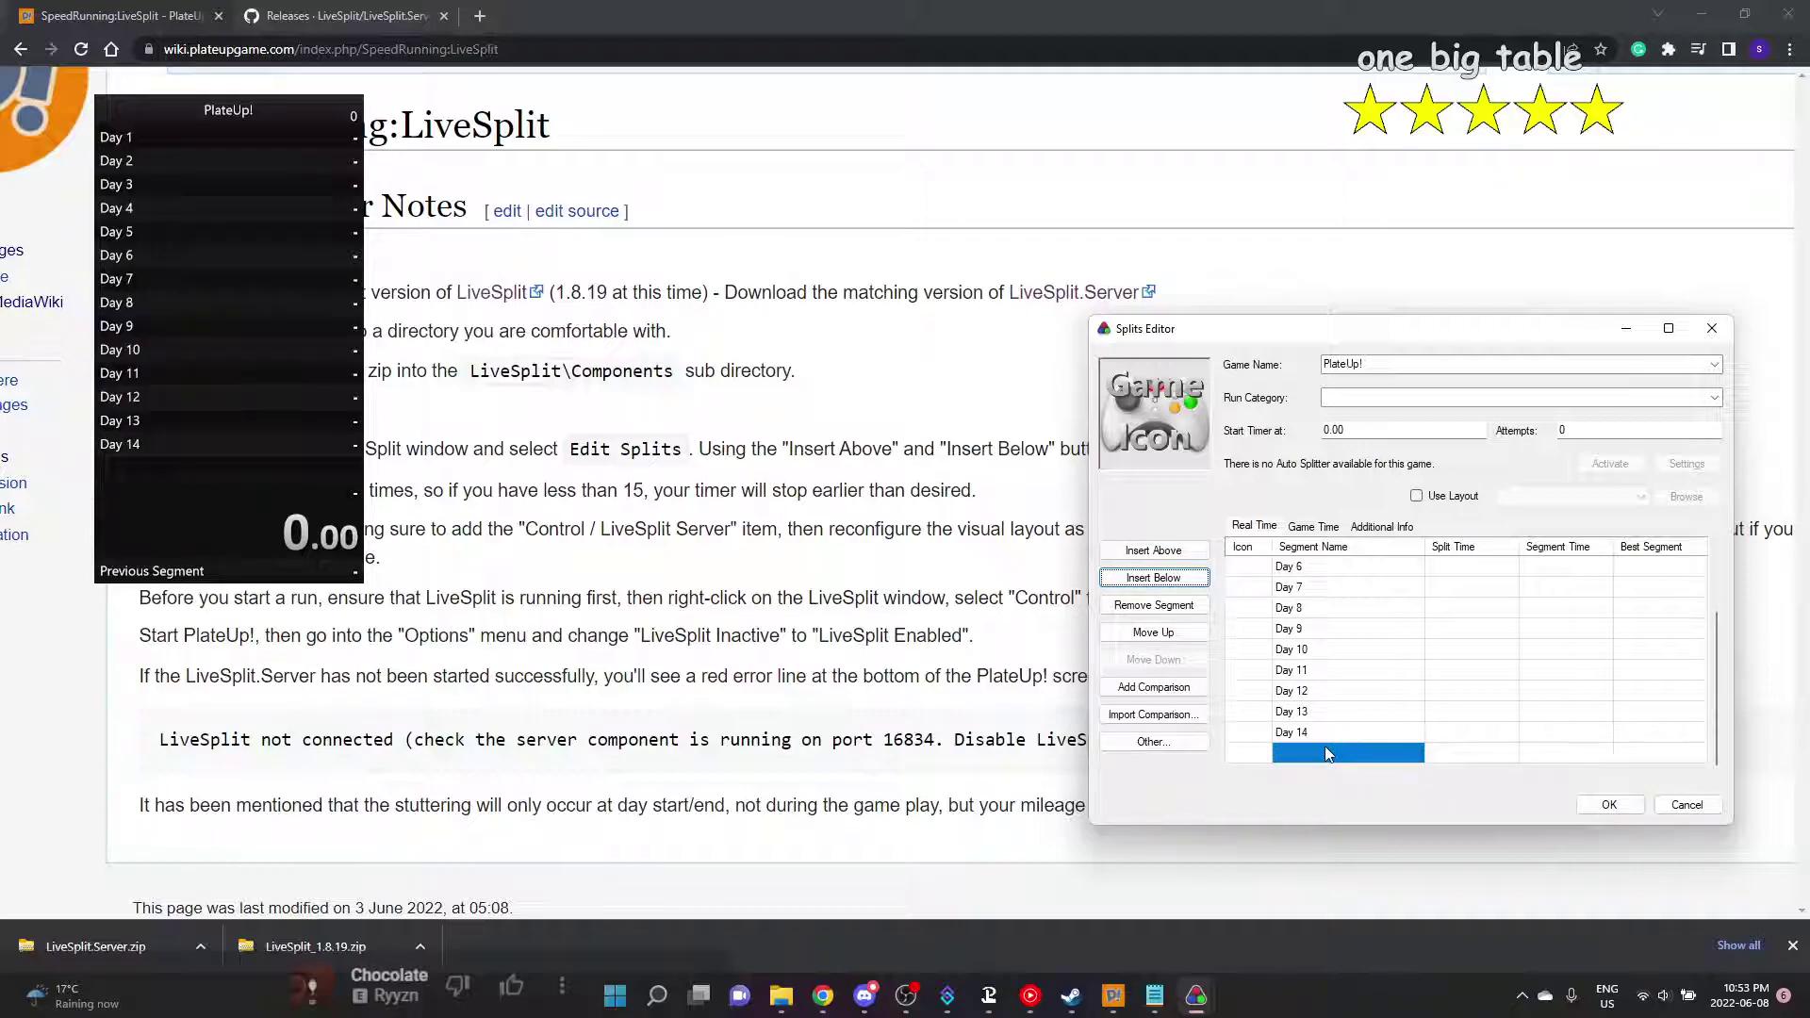
left_click(1325, 747)
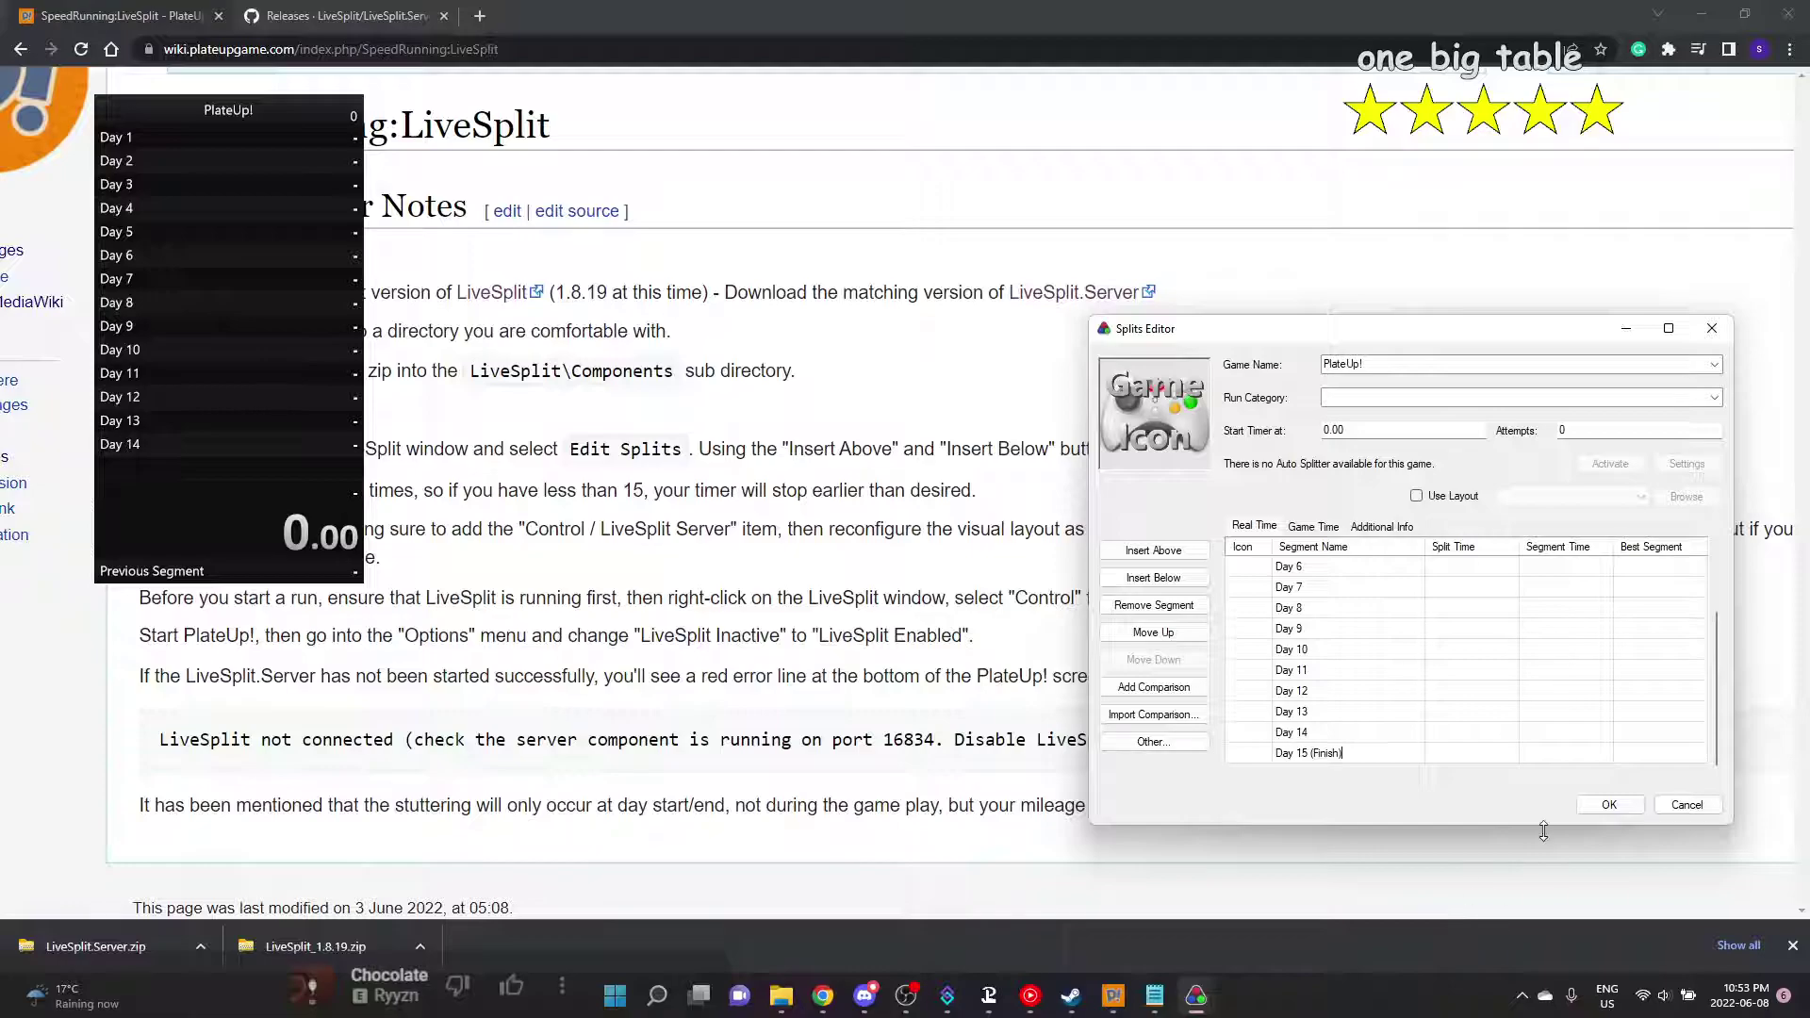
left_click(1594, 808)
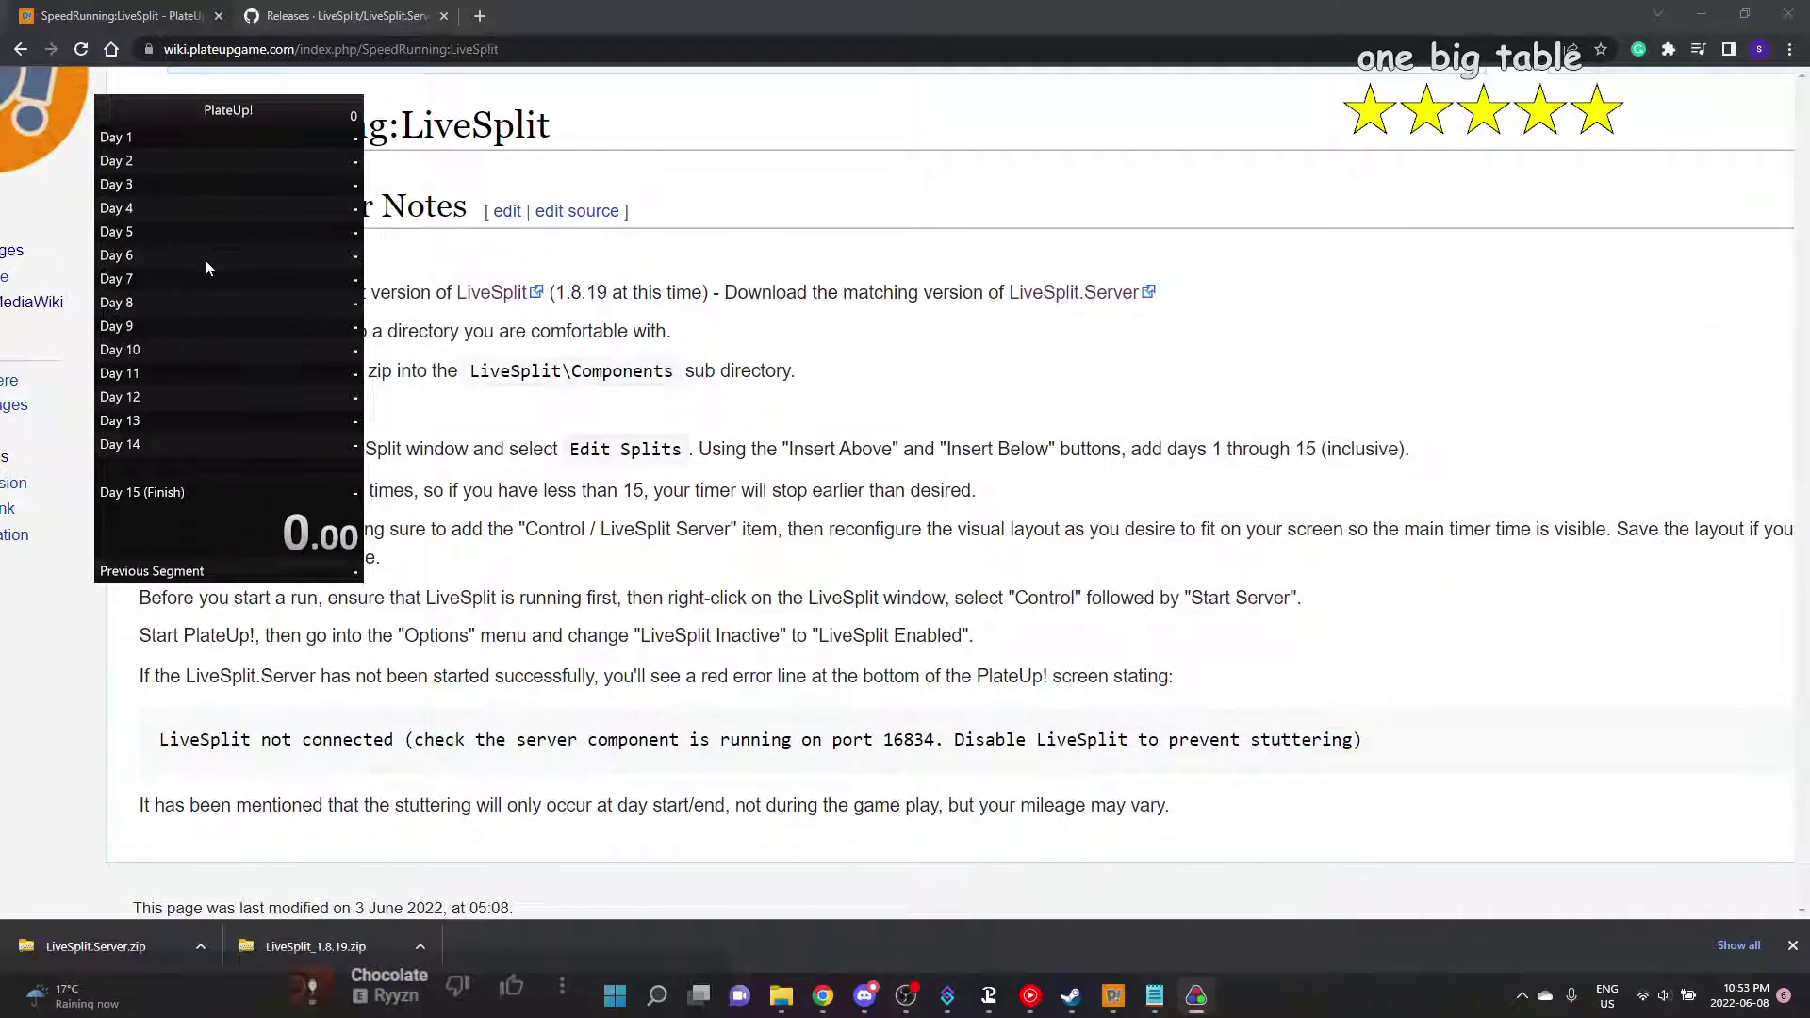
Stretch the LiveSplit timer window taller and move it away from the start of the wiki instructions
right_click(194, 502)
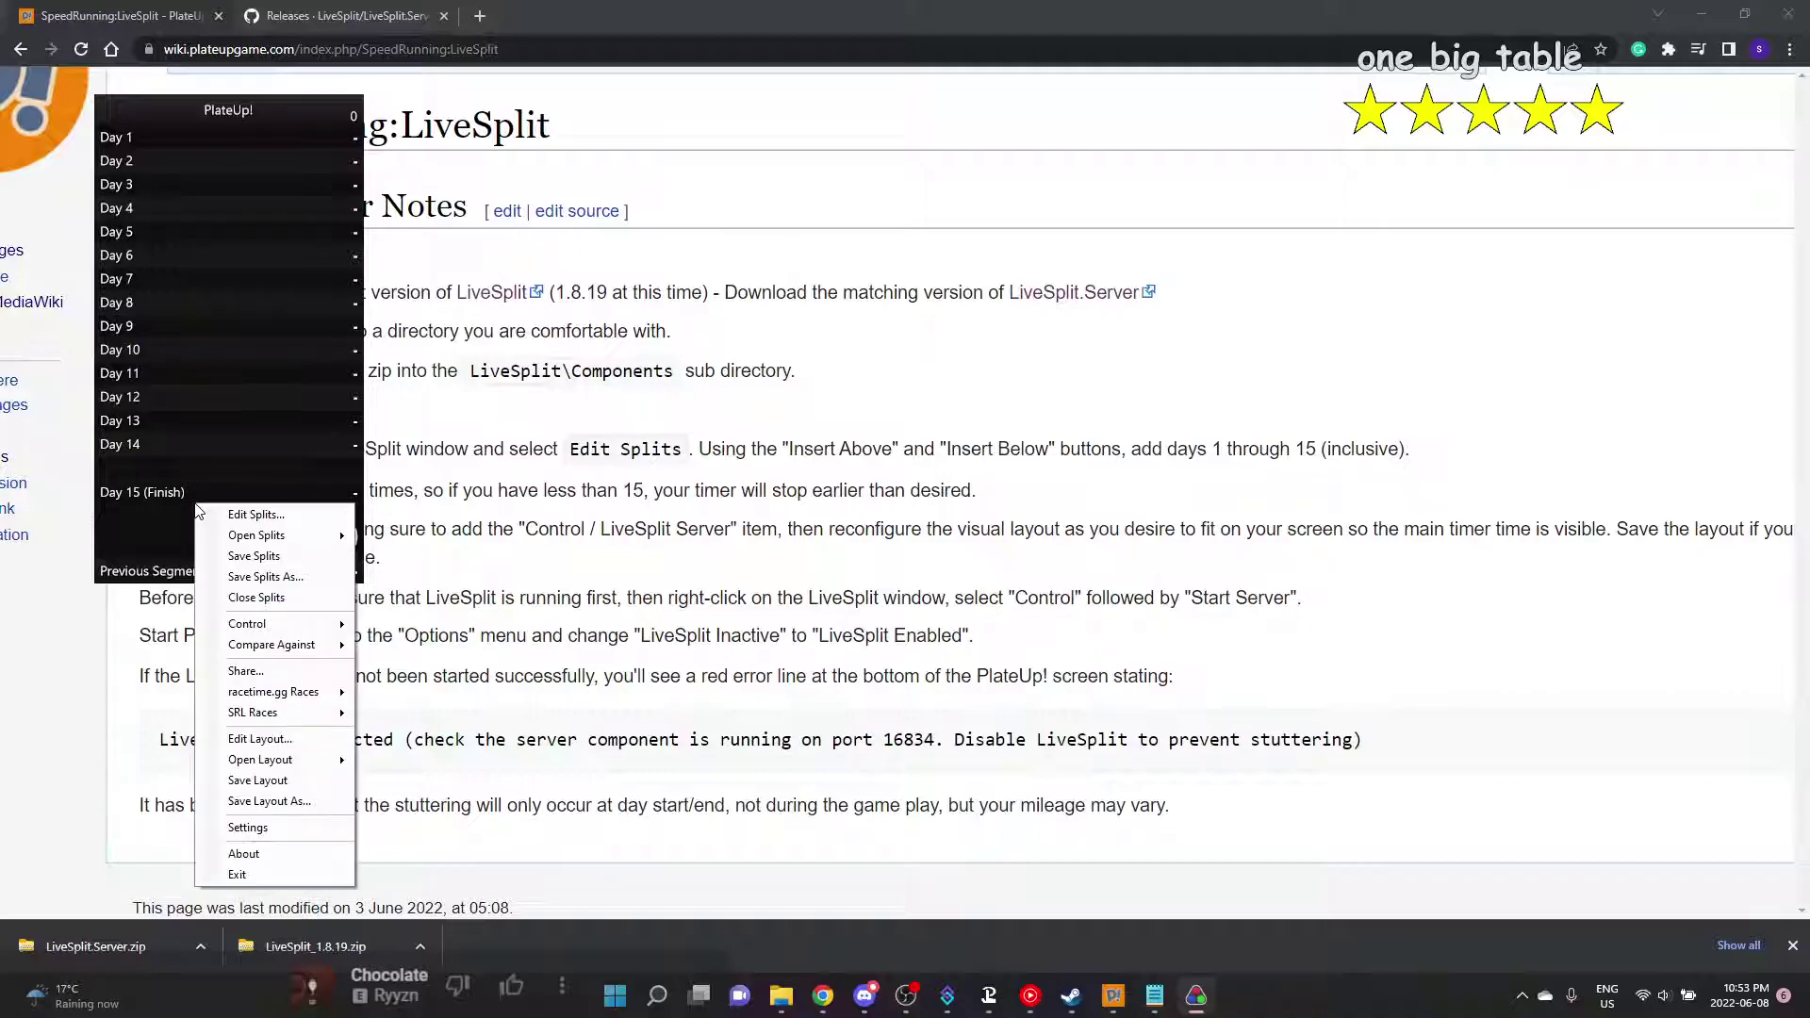
left_click(400, 172)
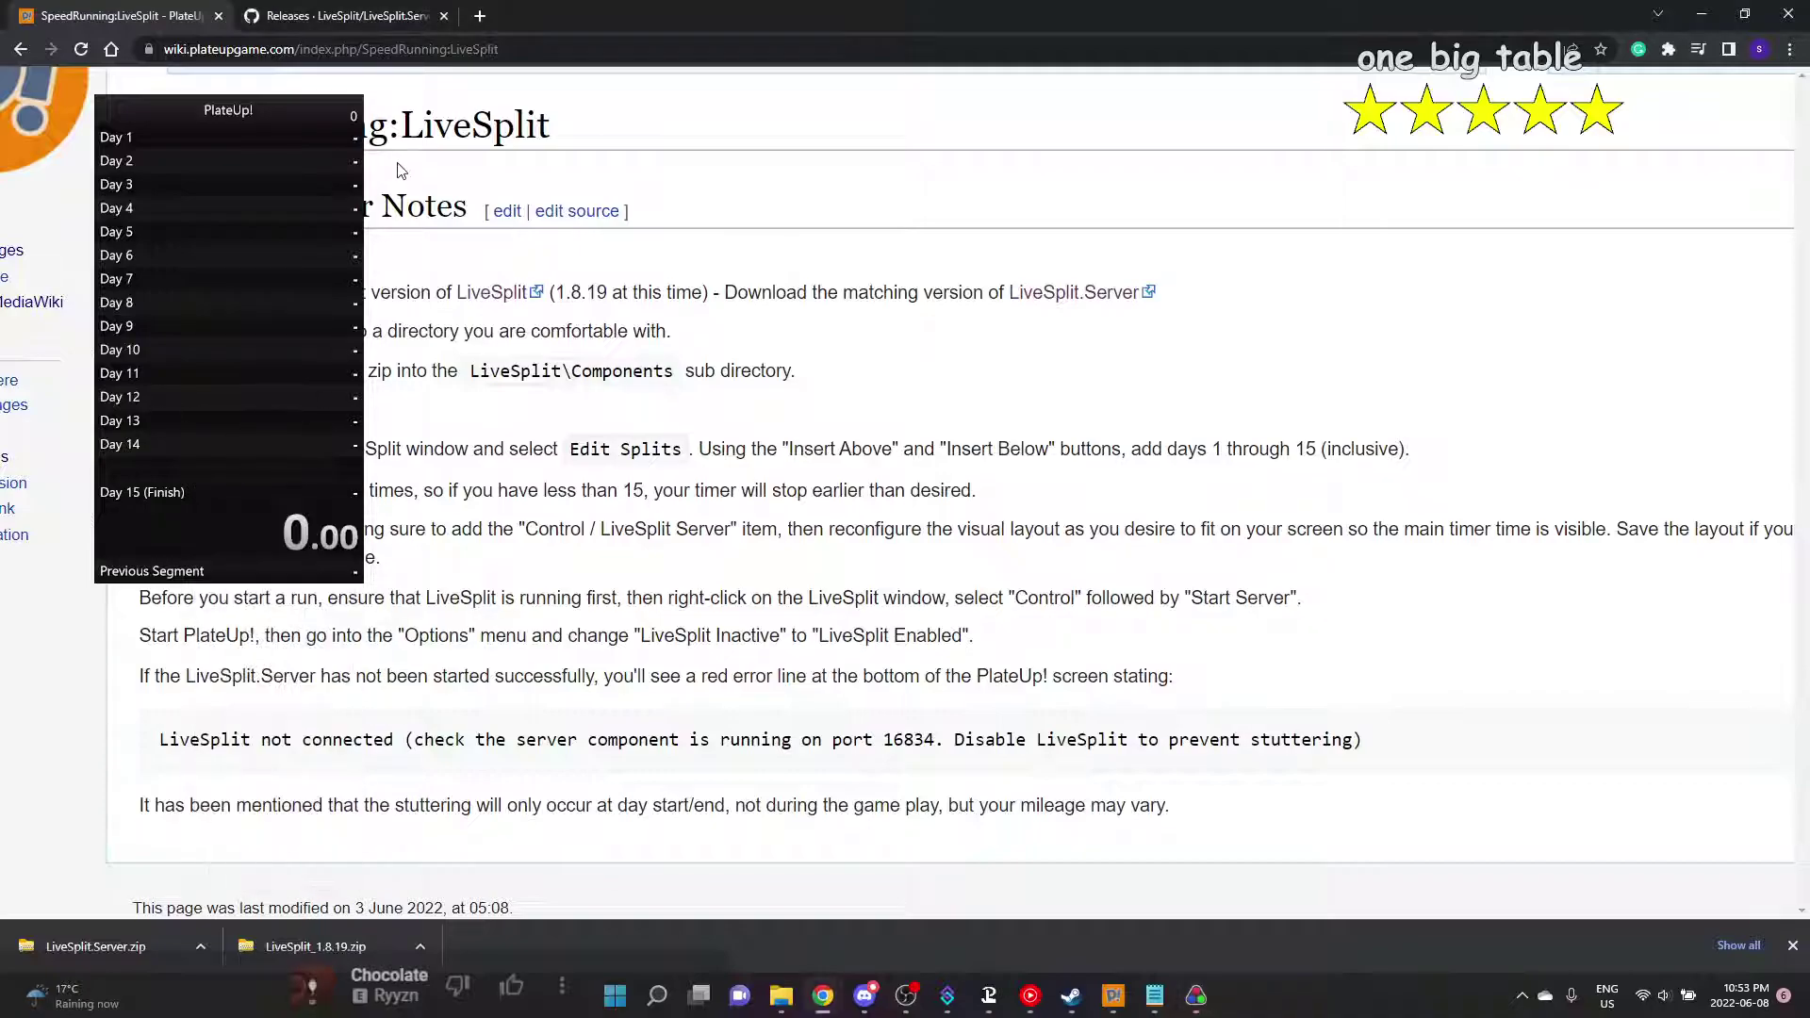
left_click_drag(342, 97, 342, 29)
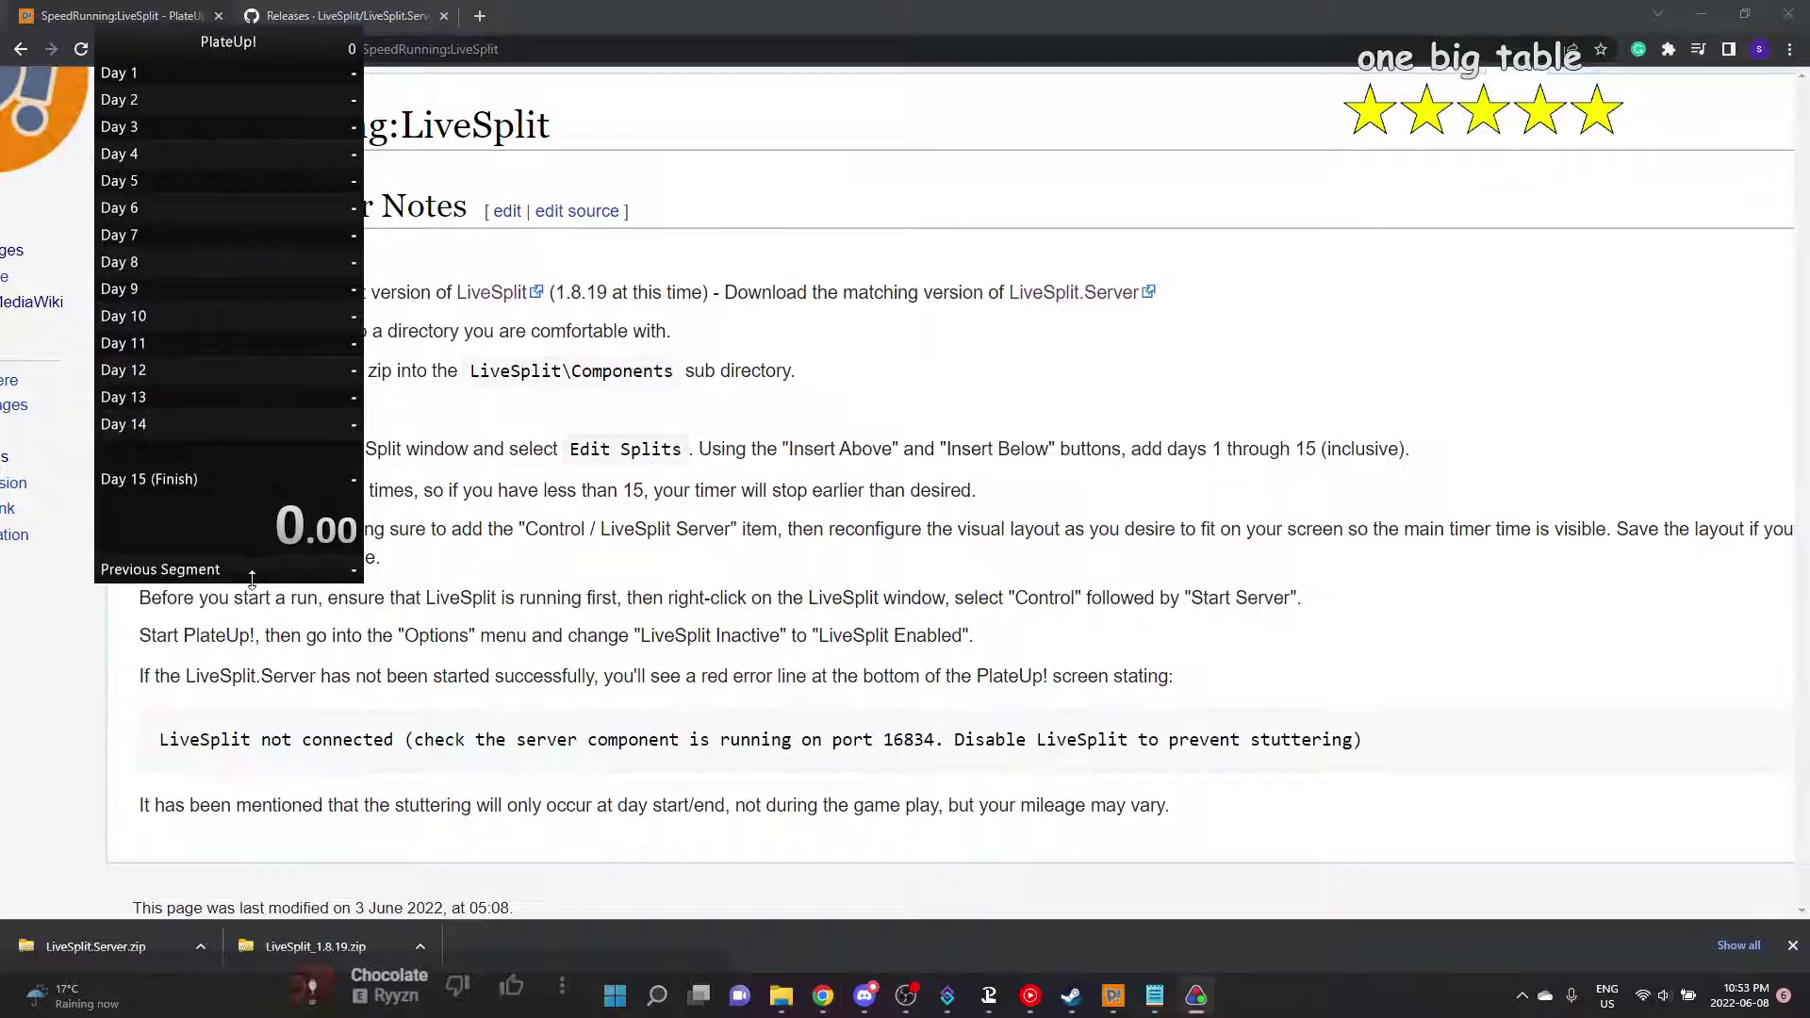
left_click_drag(251, 582, 224, 848)
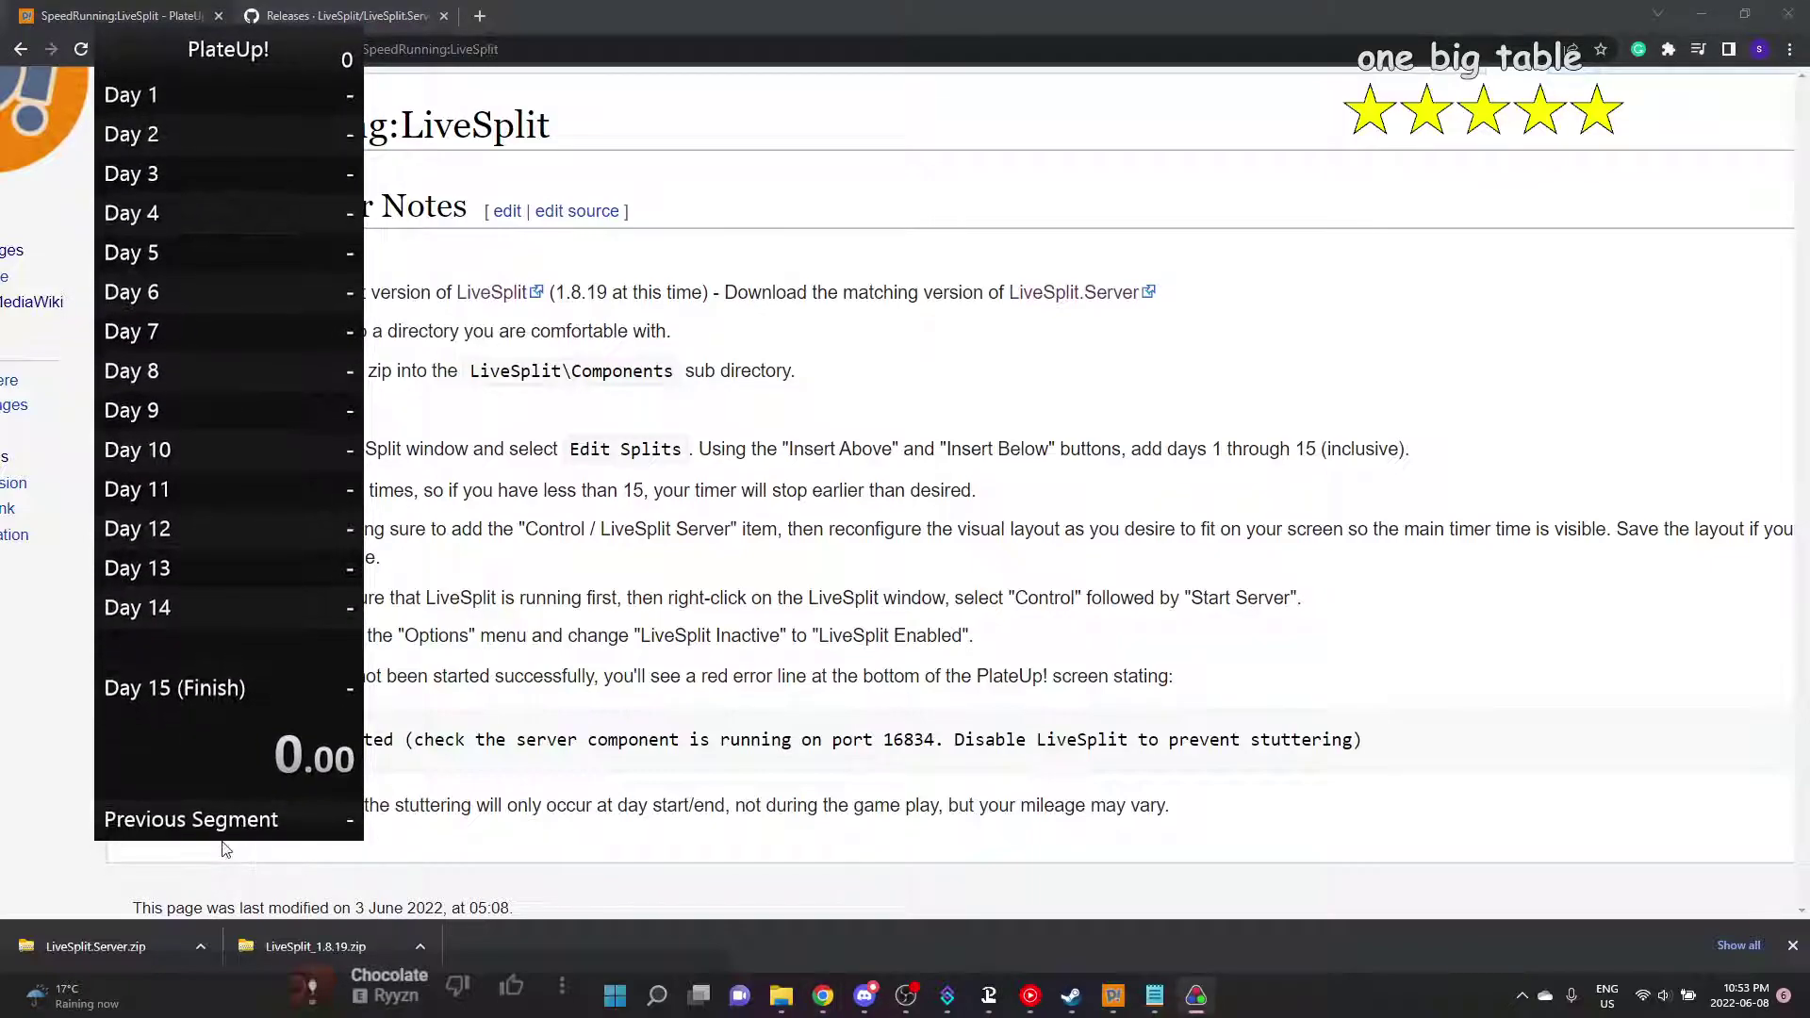
left_click_drag(208, 137, 1487, 269)
Add the LiveSplit Server control component below Previous Segment in the timer layout and accept the layout
right_click(1463, 287)
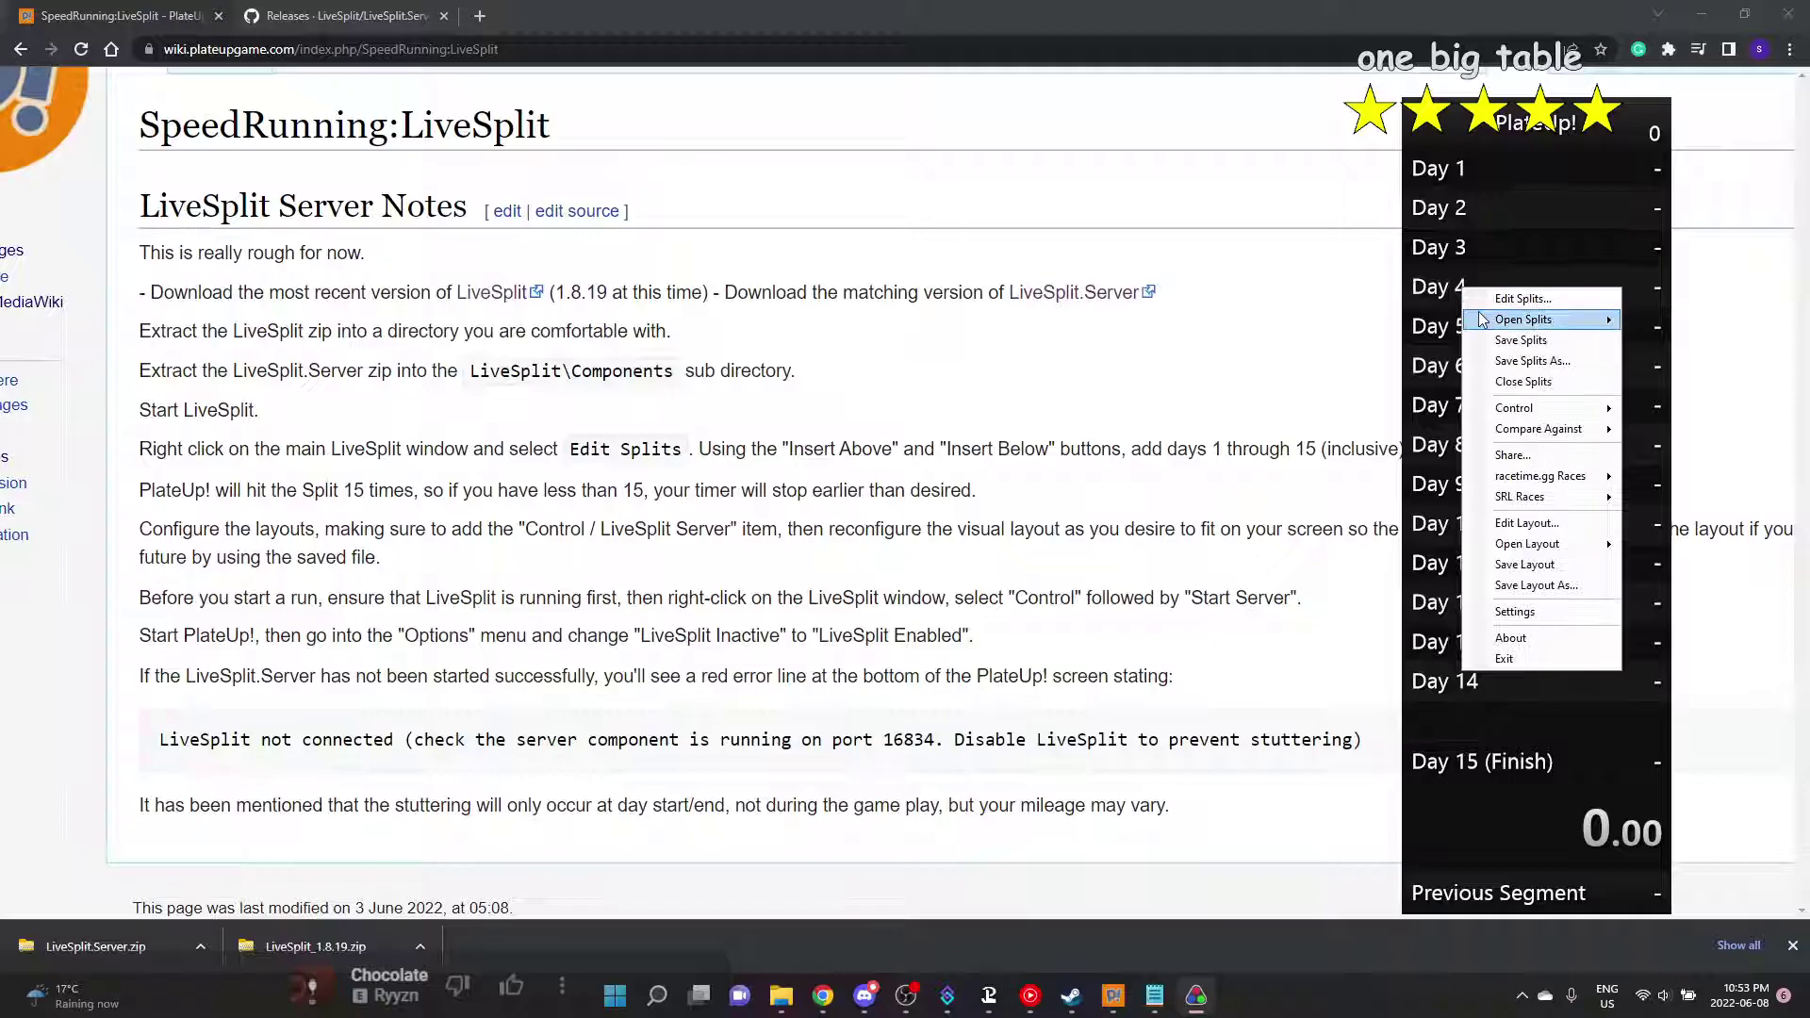
mouse_move(1506, 410)
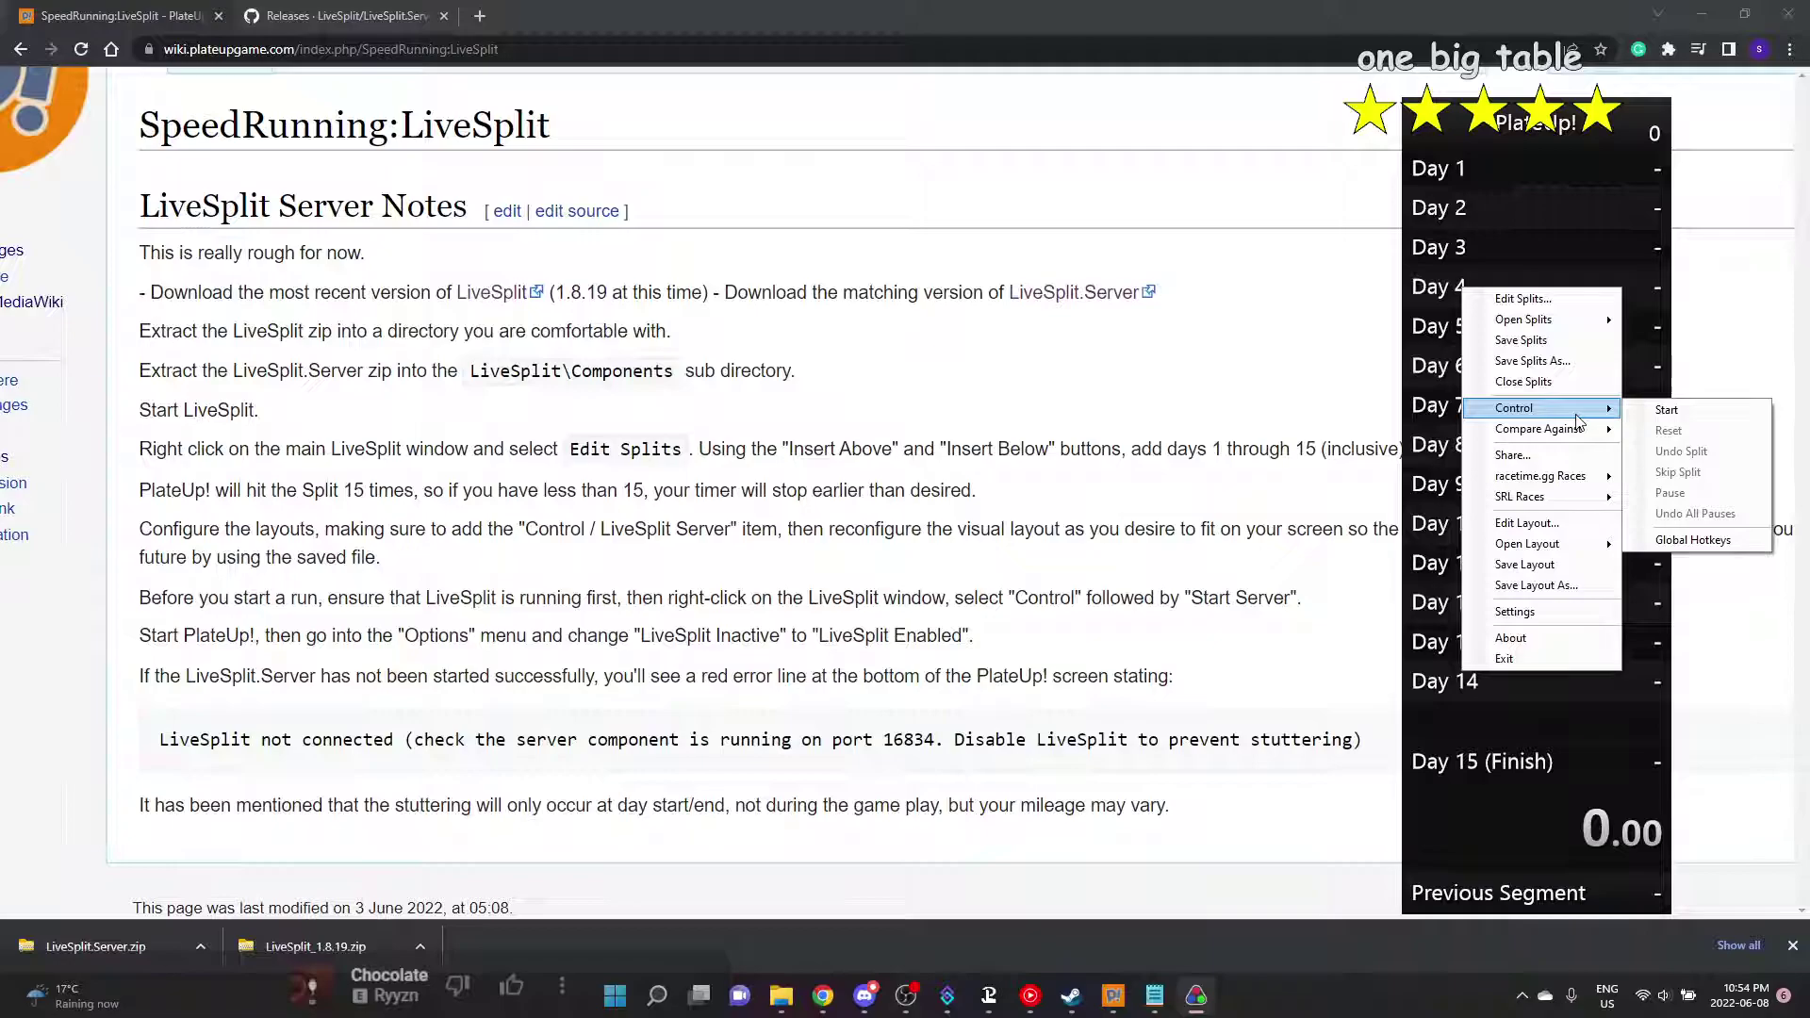
left_click(1561, 524)
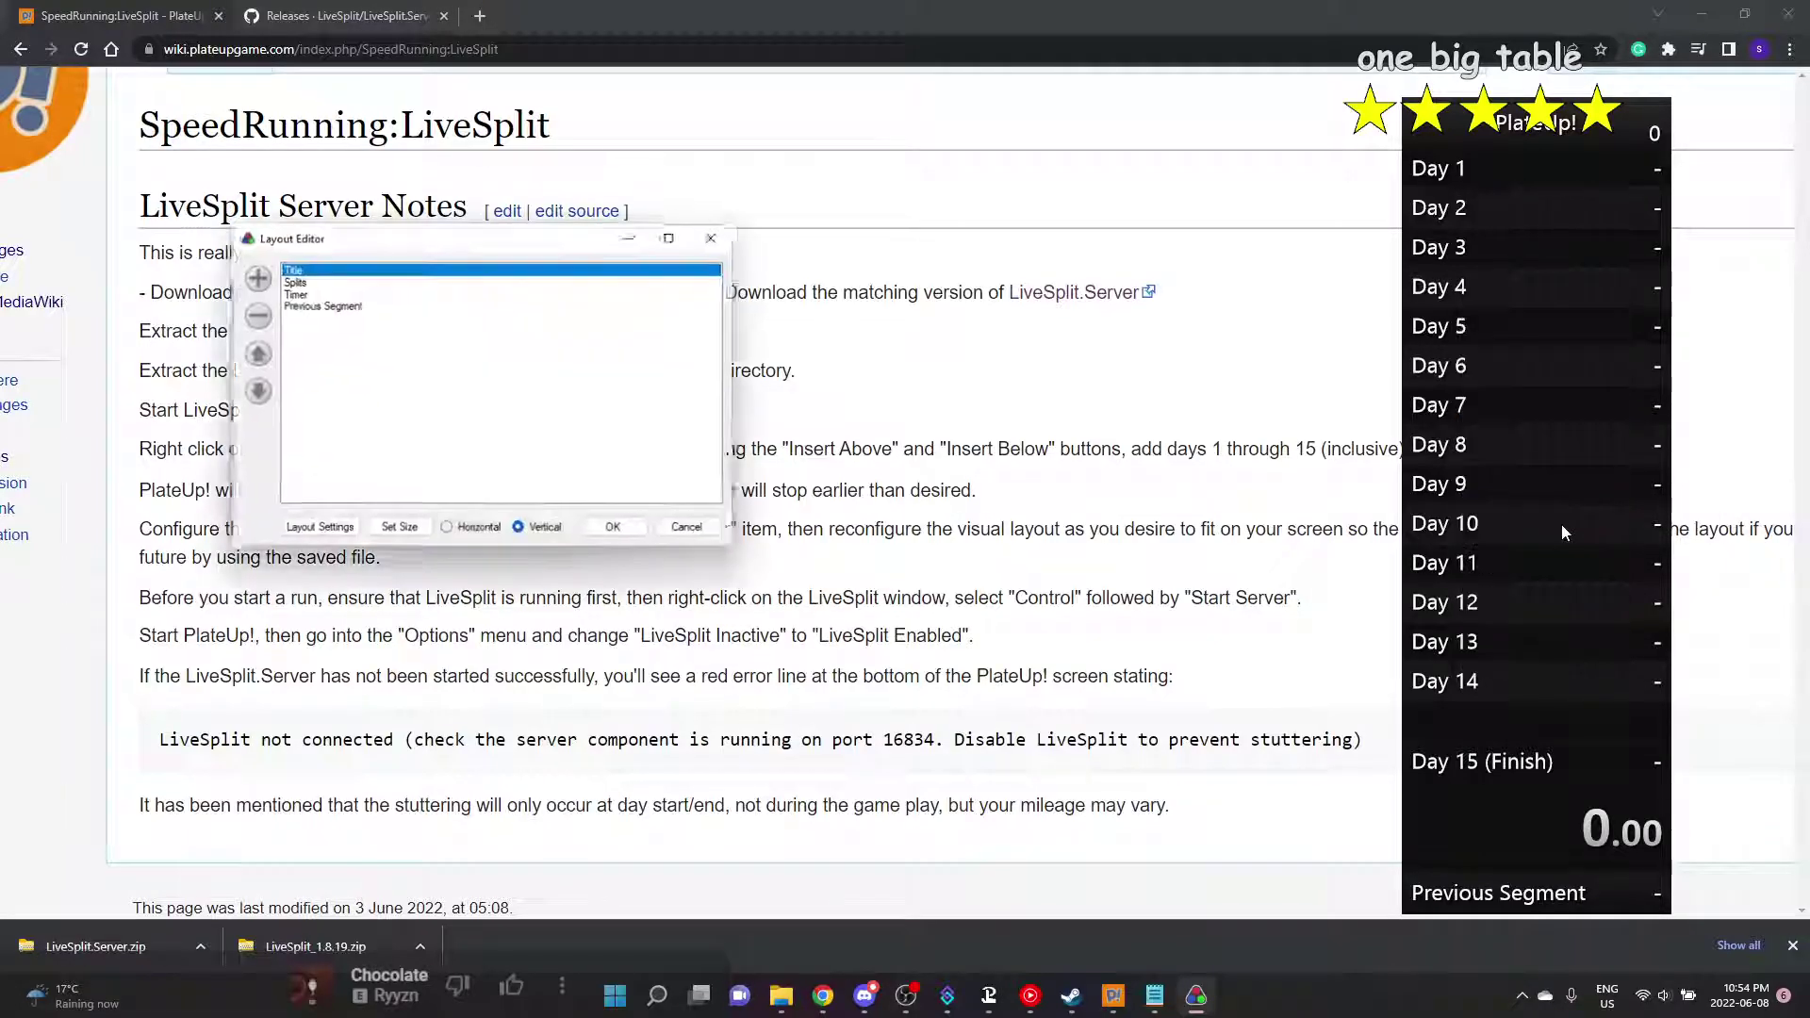
left_click(315, 281)
left_click(306, 306)
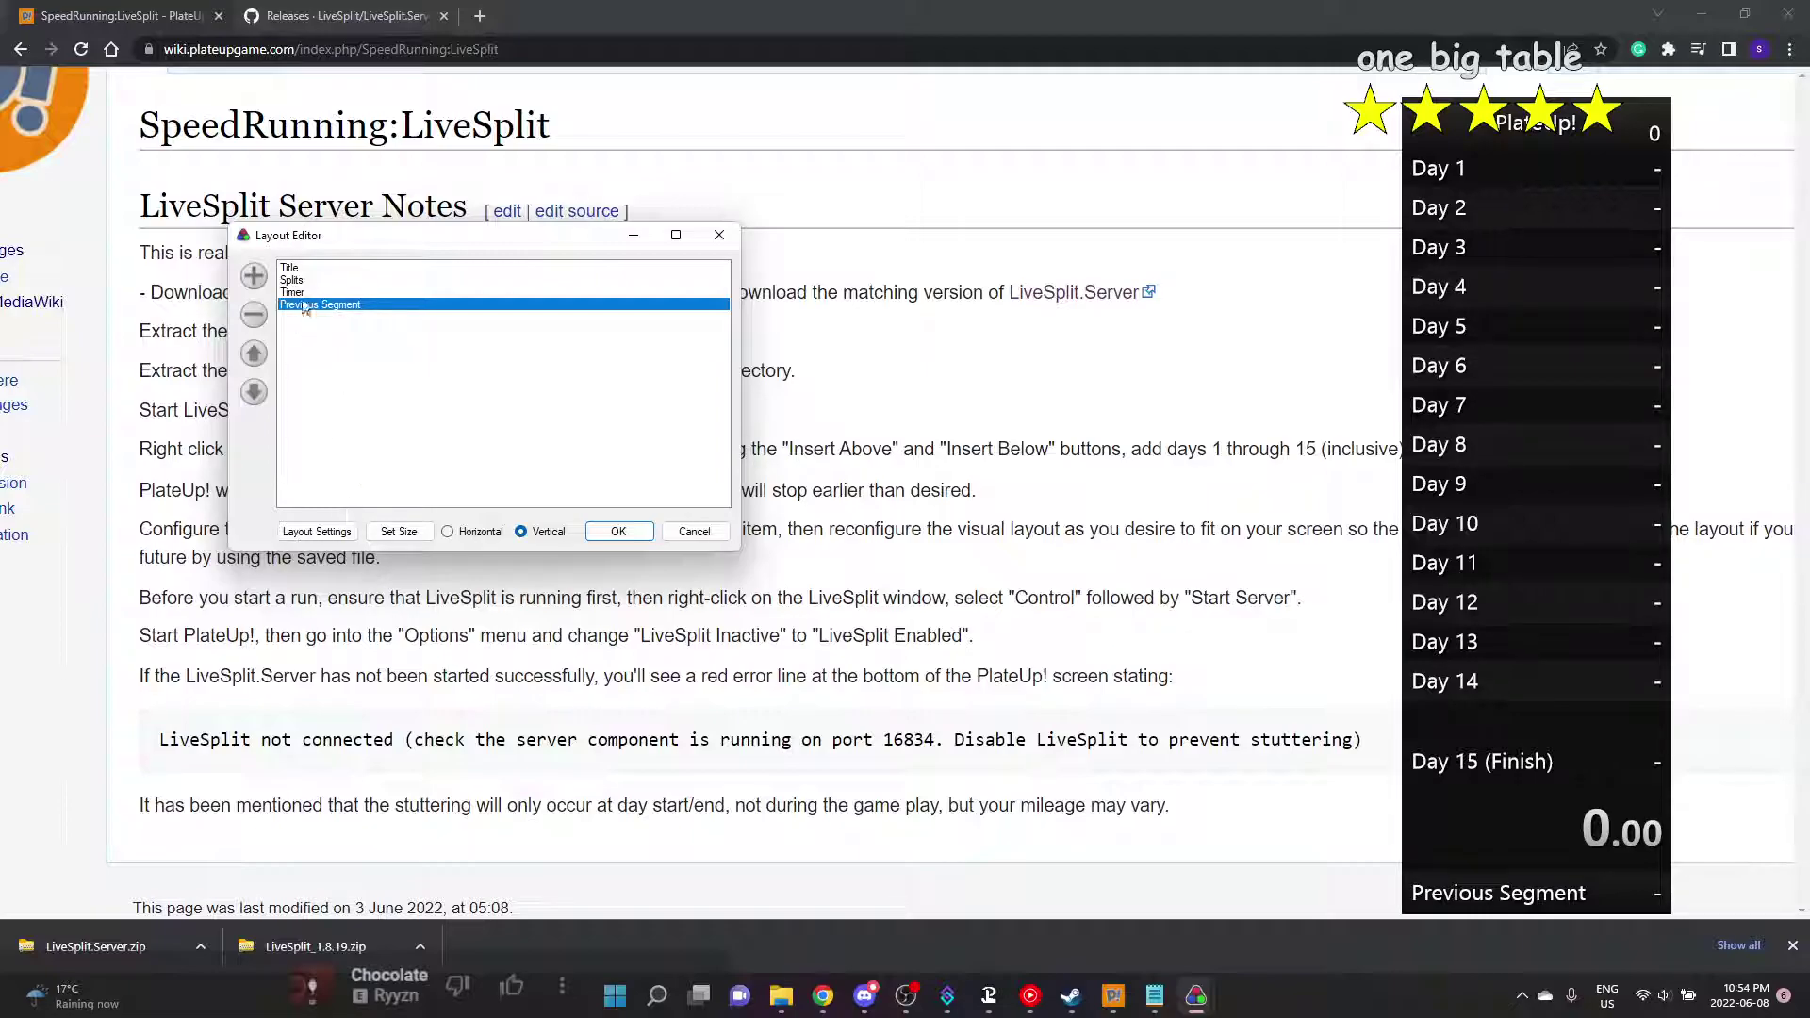
left_click(254, 275)
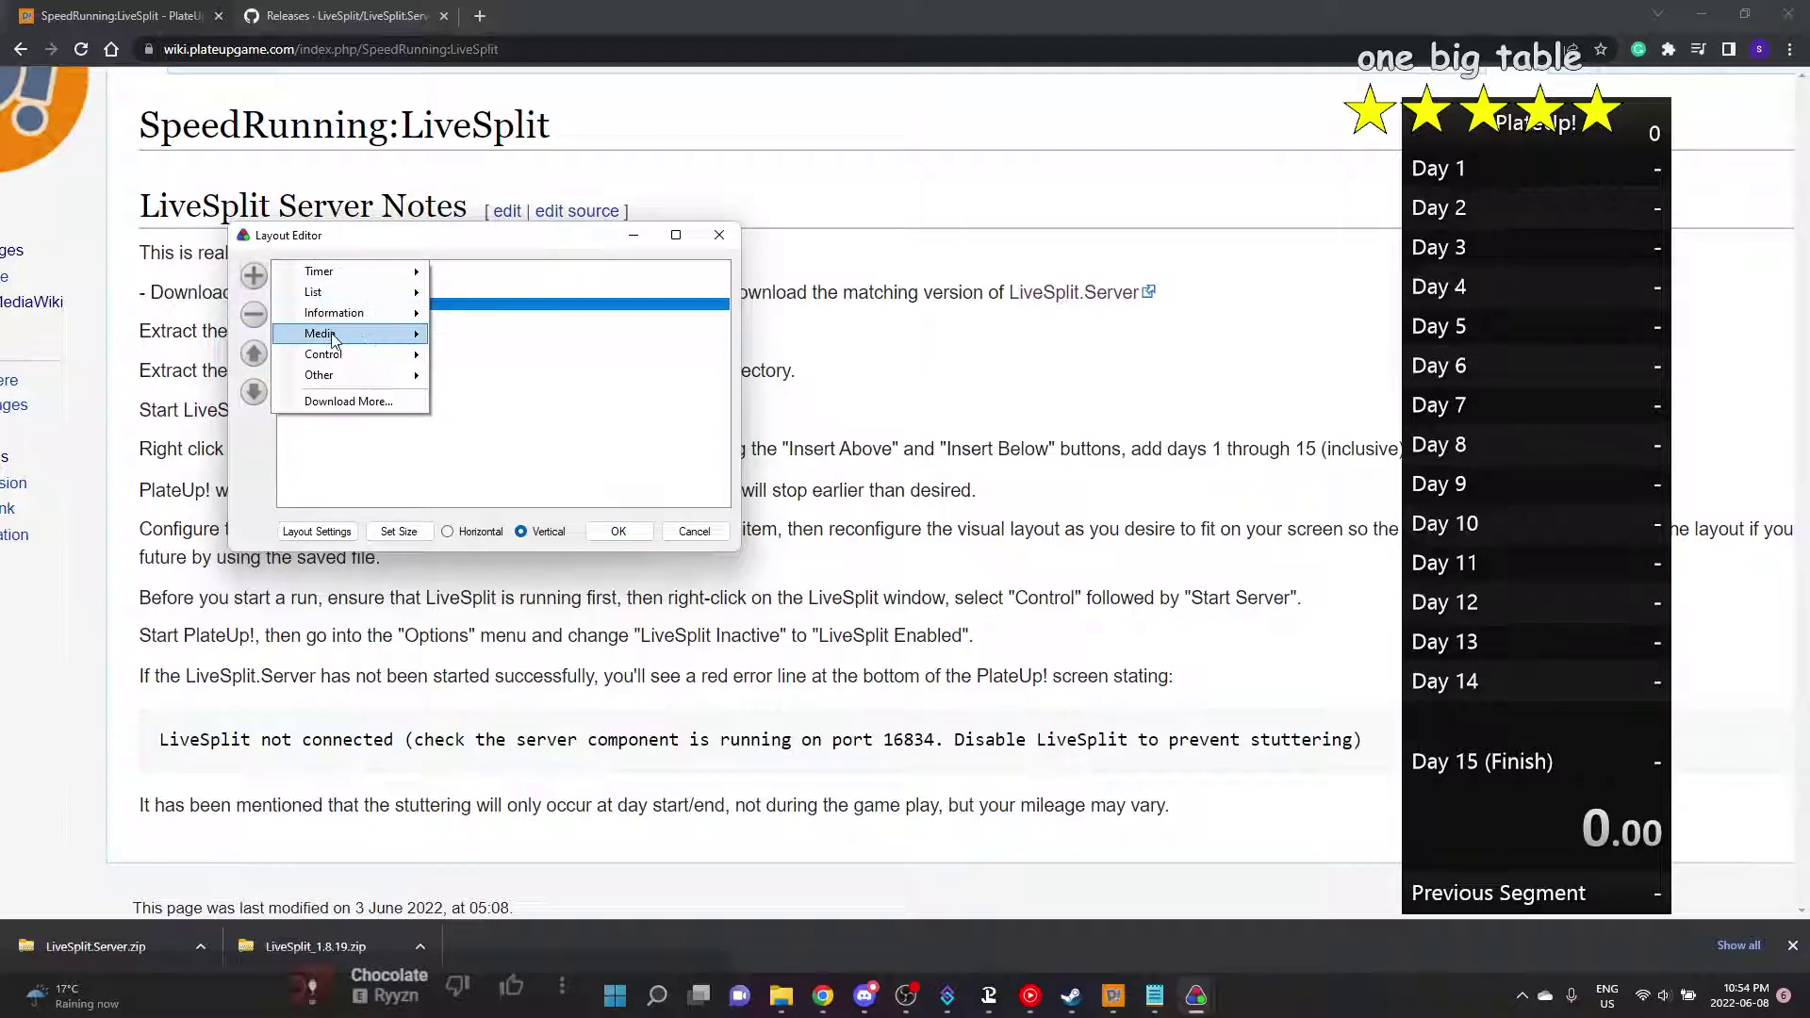
mouse_move(348, 356)
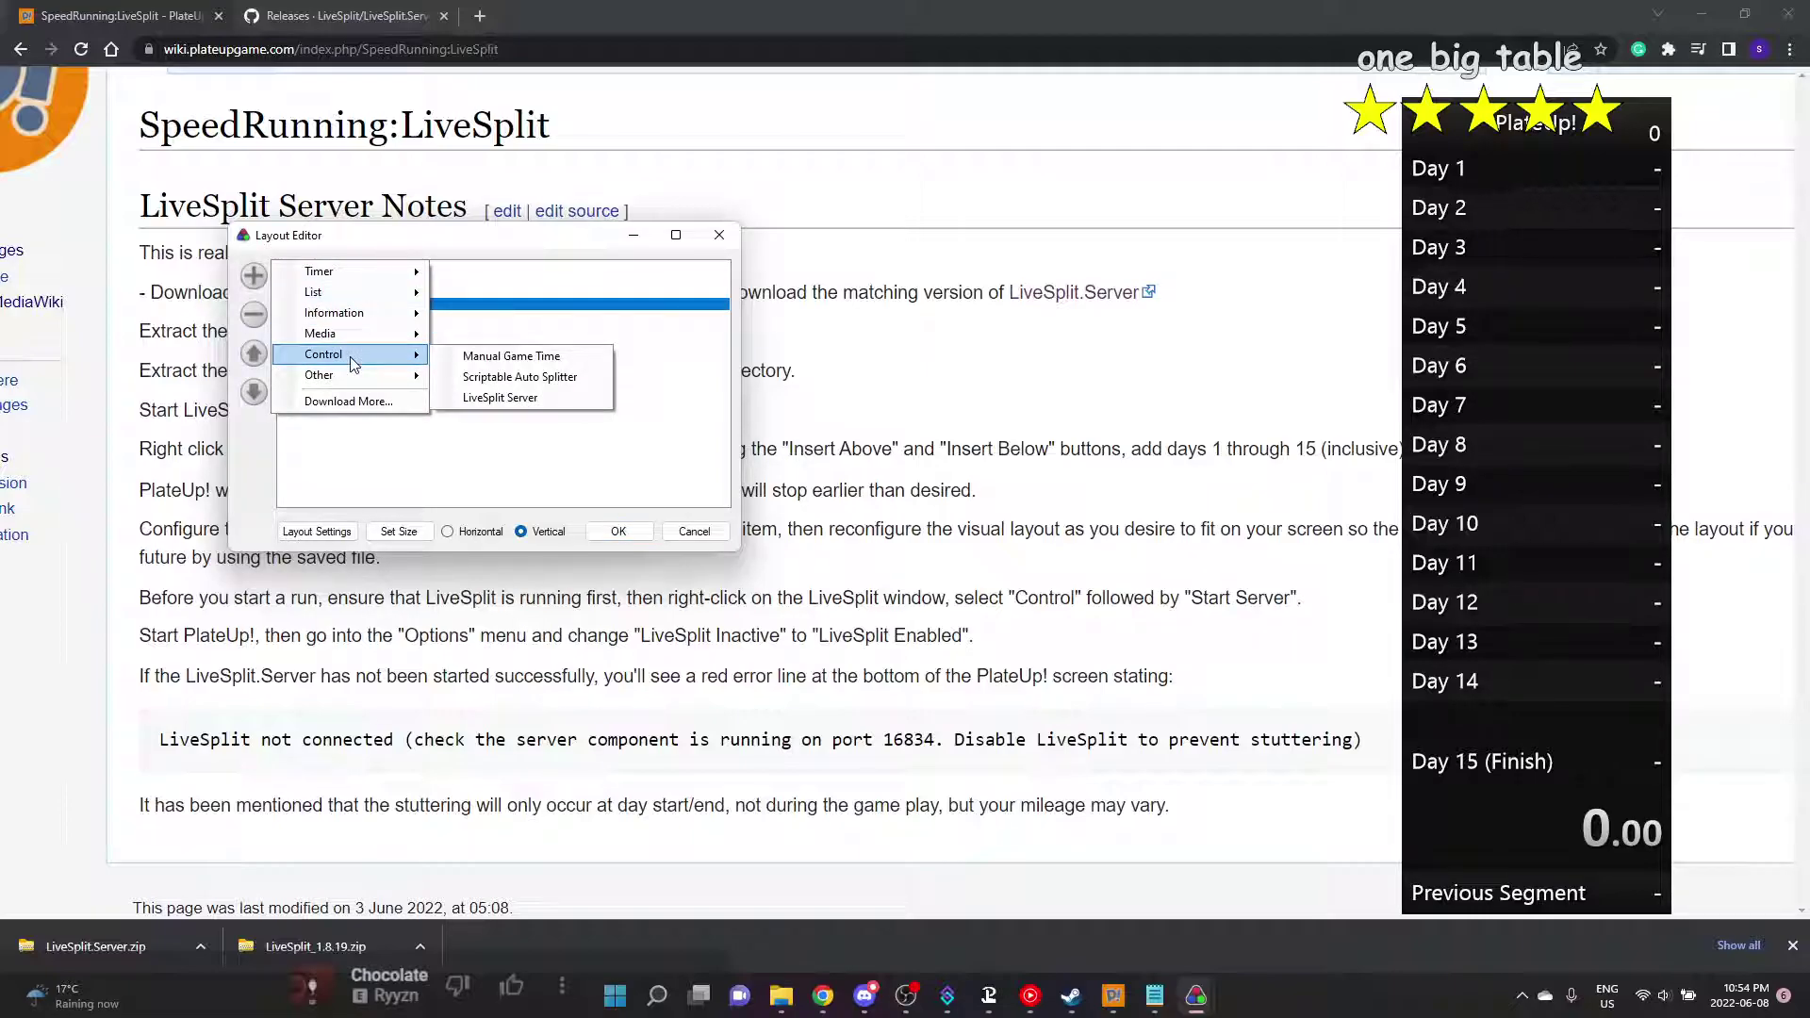
left_click(505, 399)
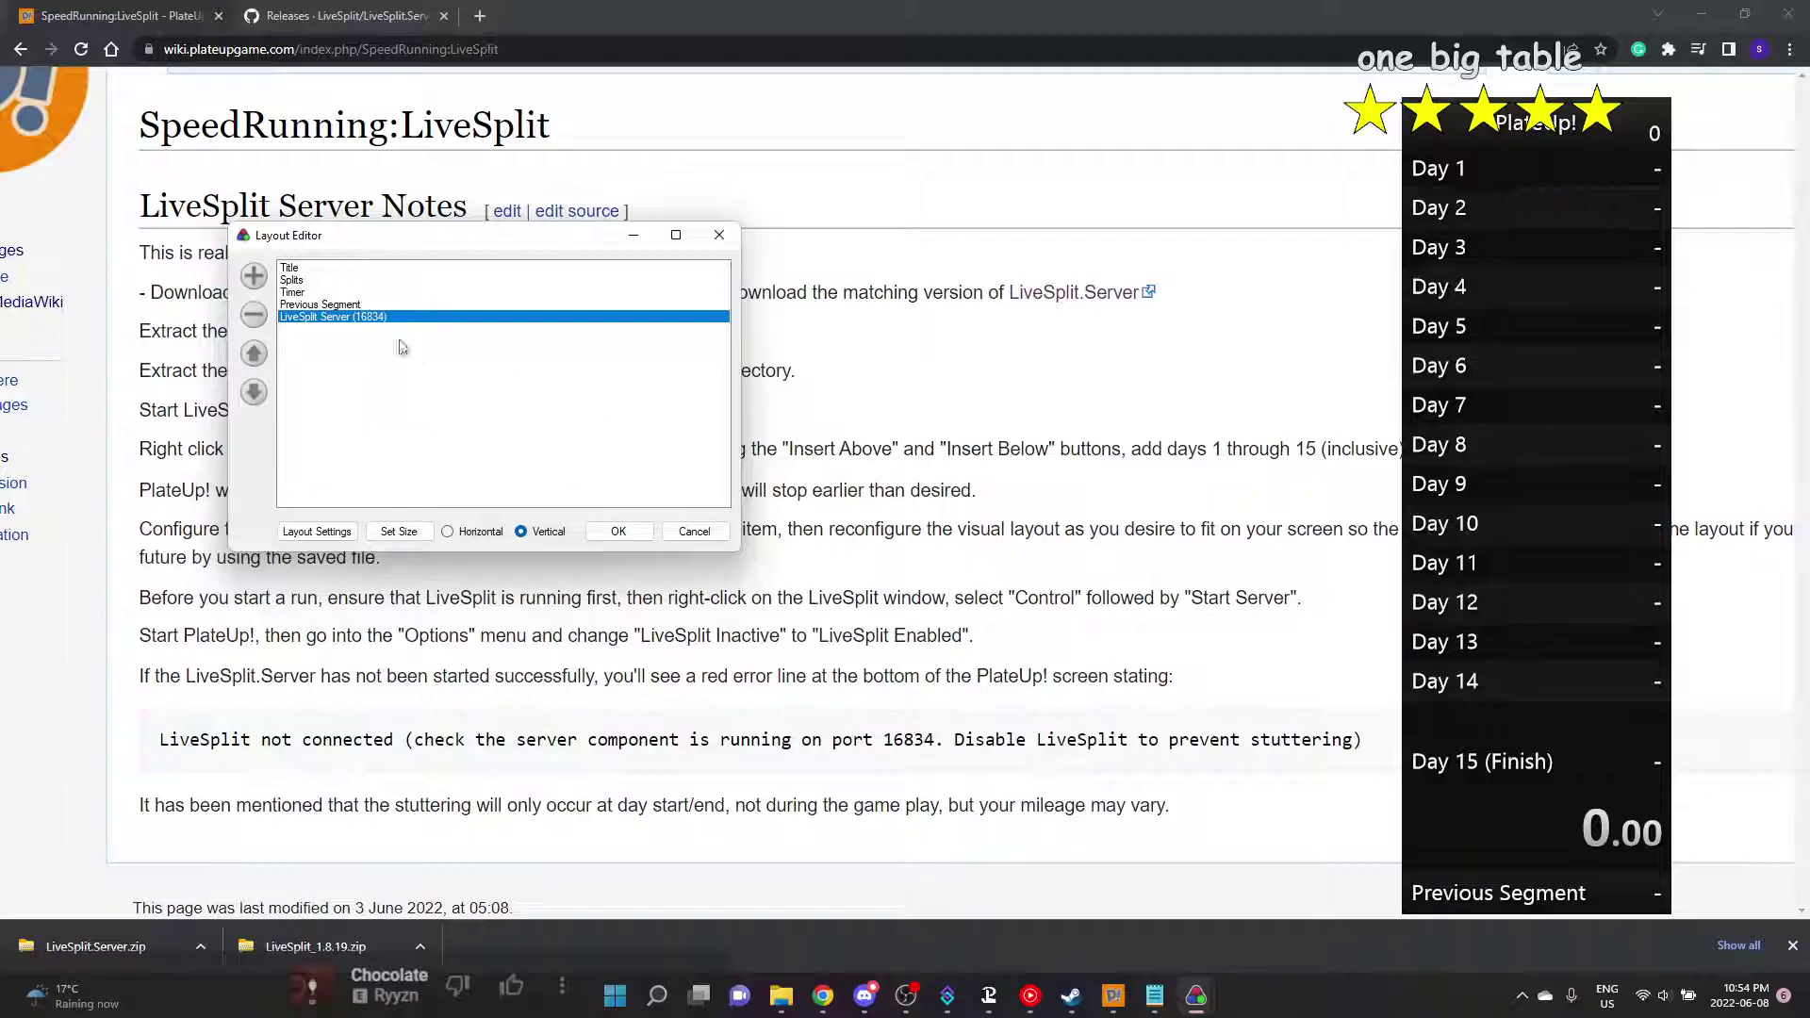
left_click(616, 531)
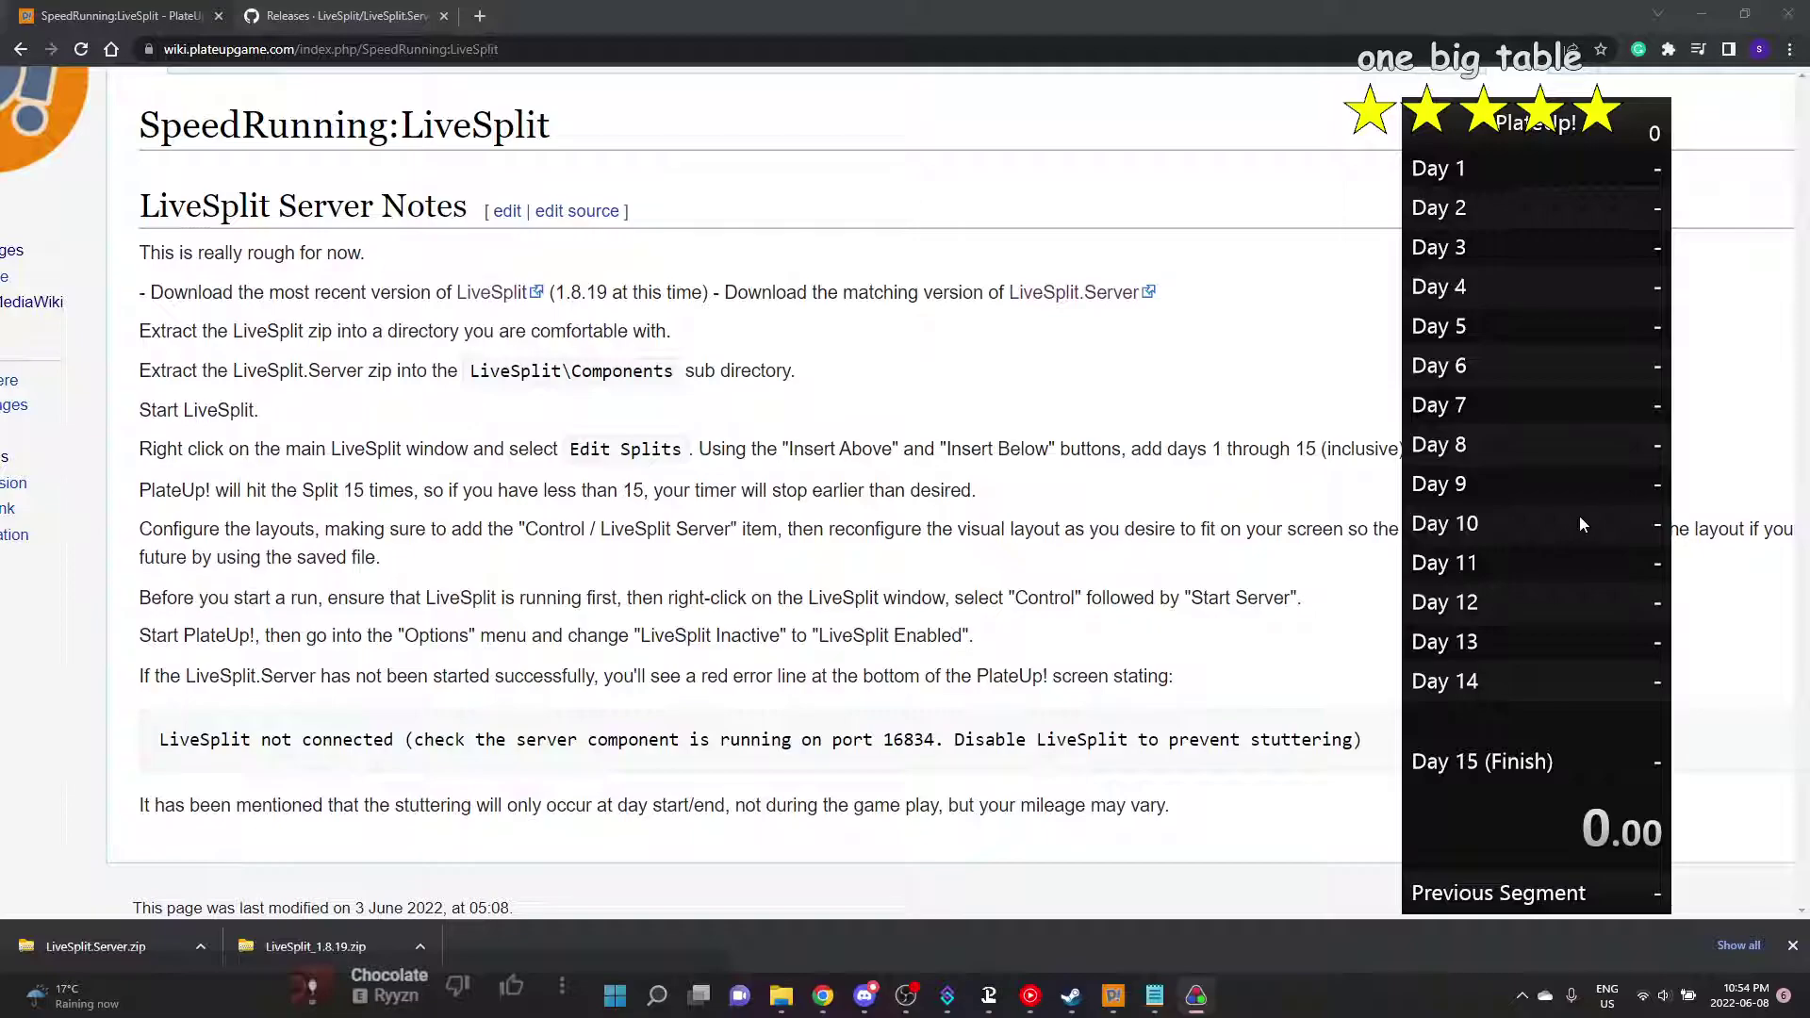
Start the LiveSplit server and allow LiveSplit through Windows Defender Firewall on public networks
right_click(1470, 589)
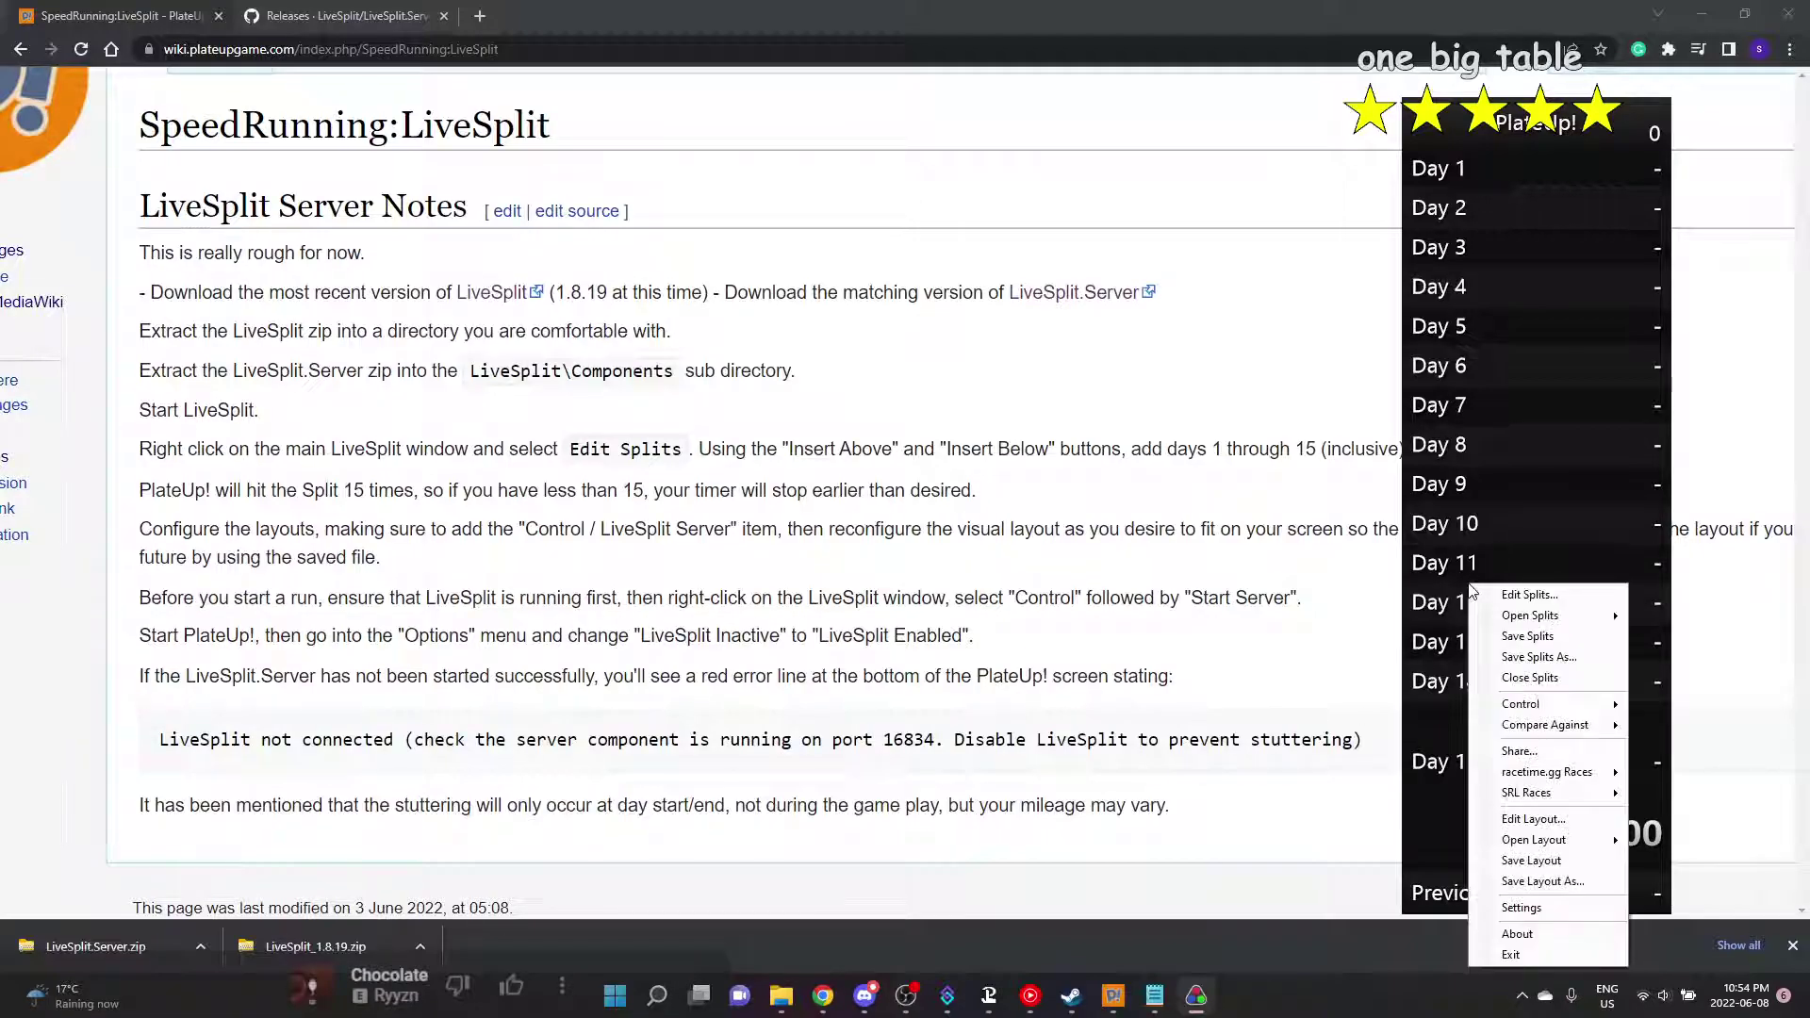
mouse_move(1526, 707)
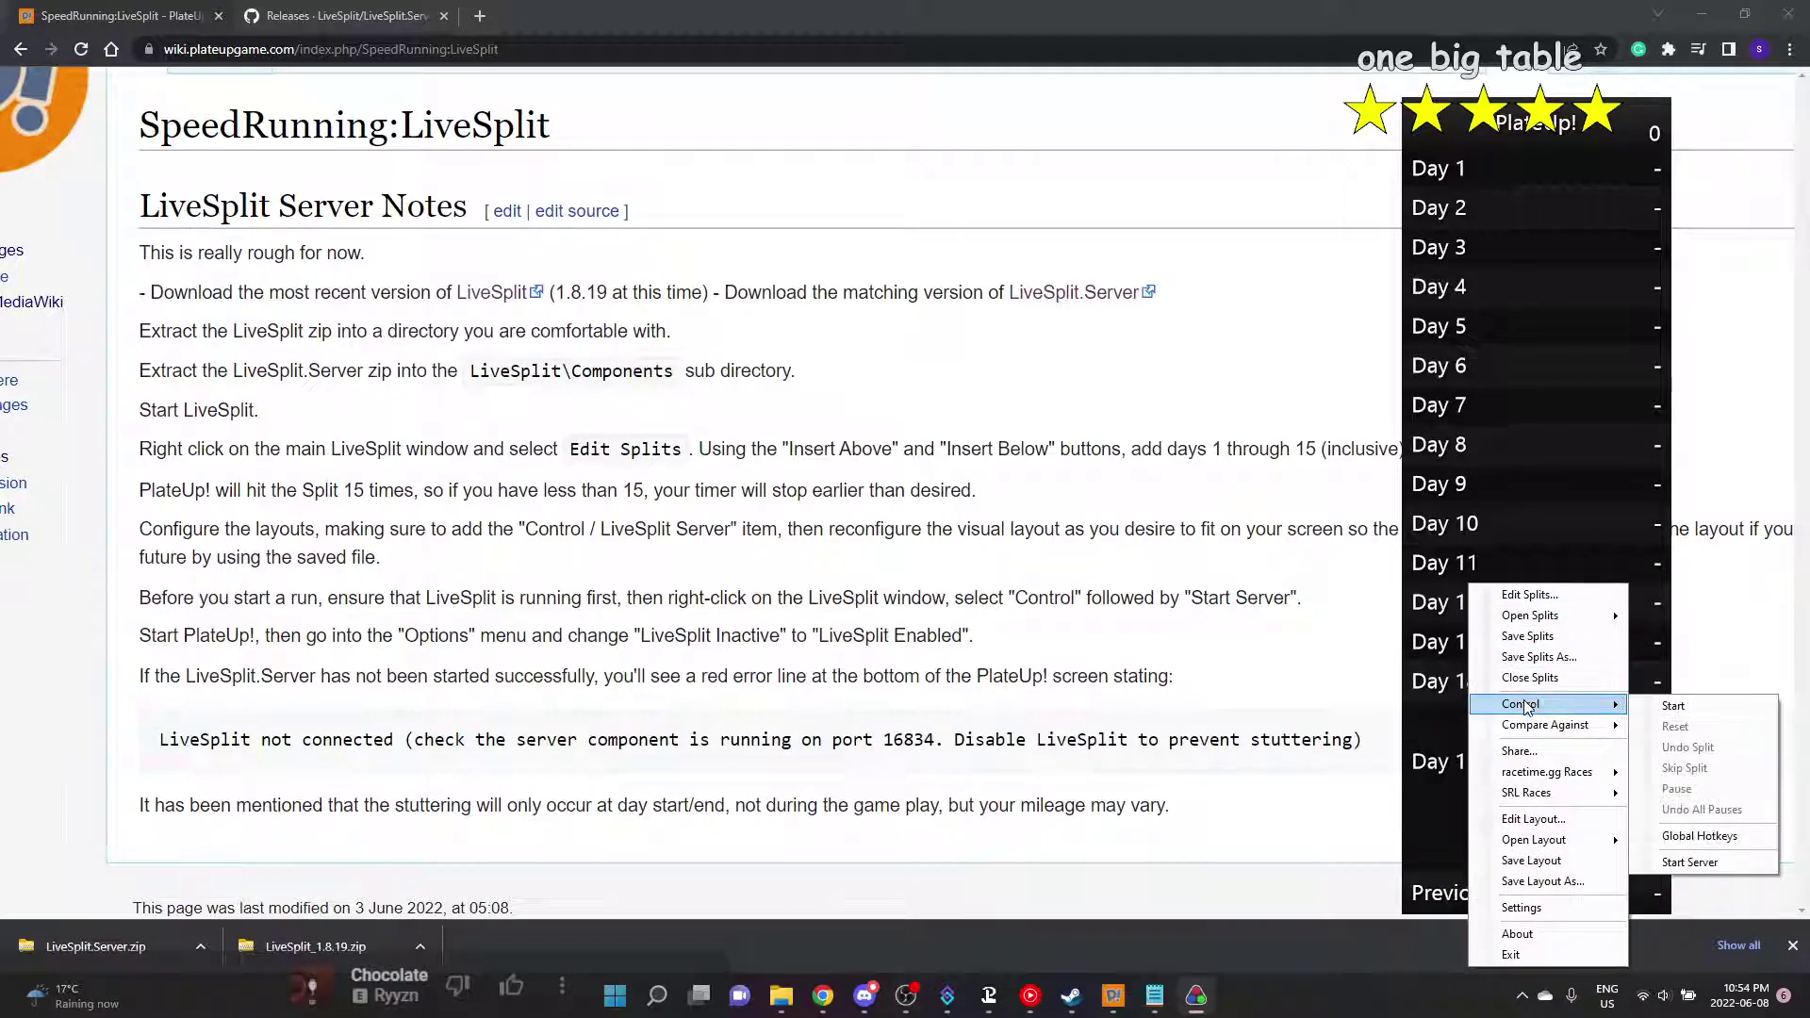
left_click(1725, 860)
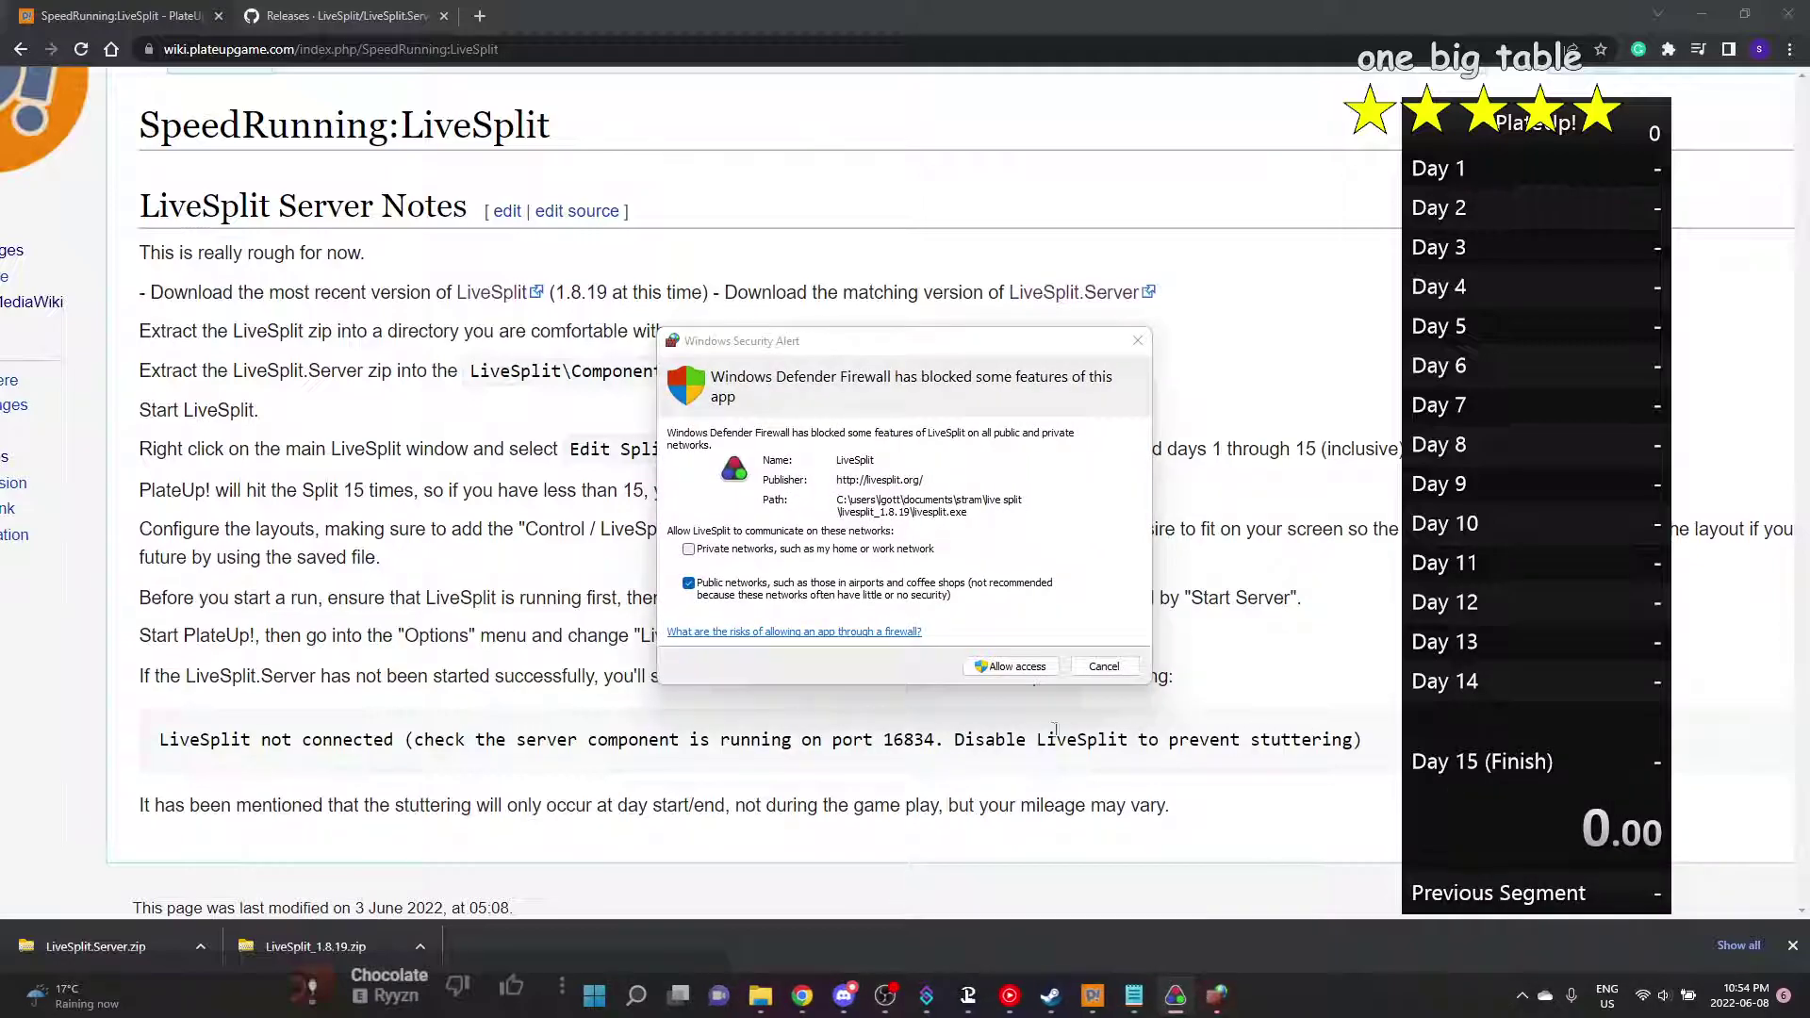
left_click(996, 675)
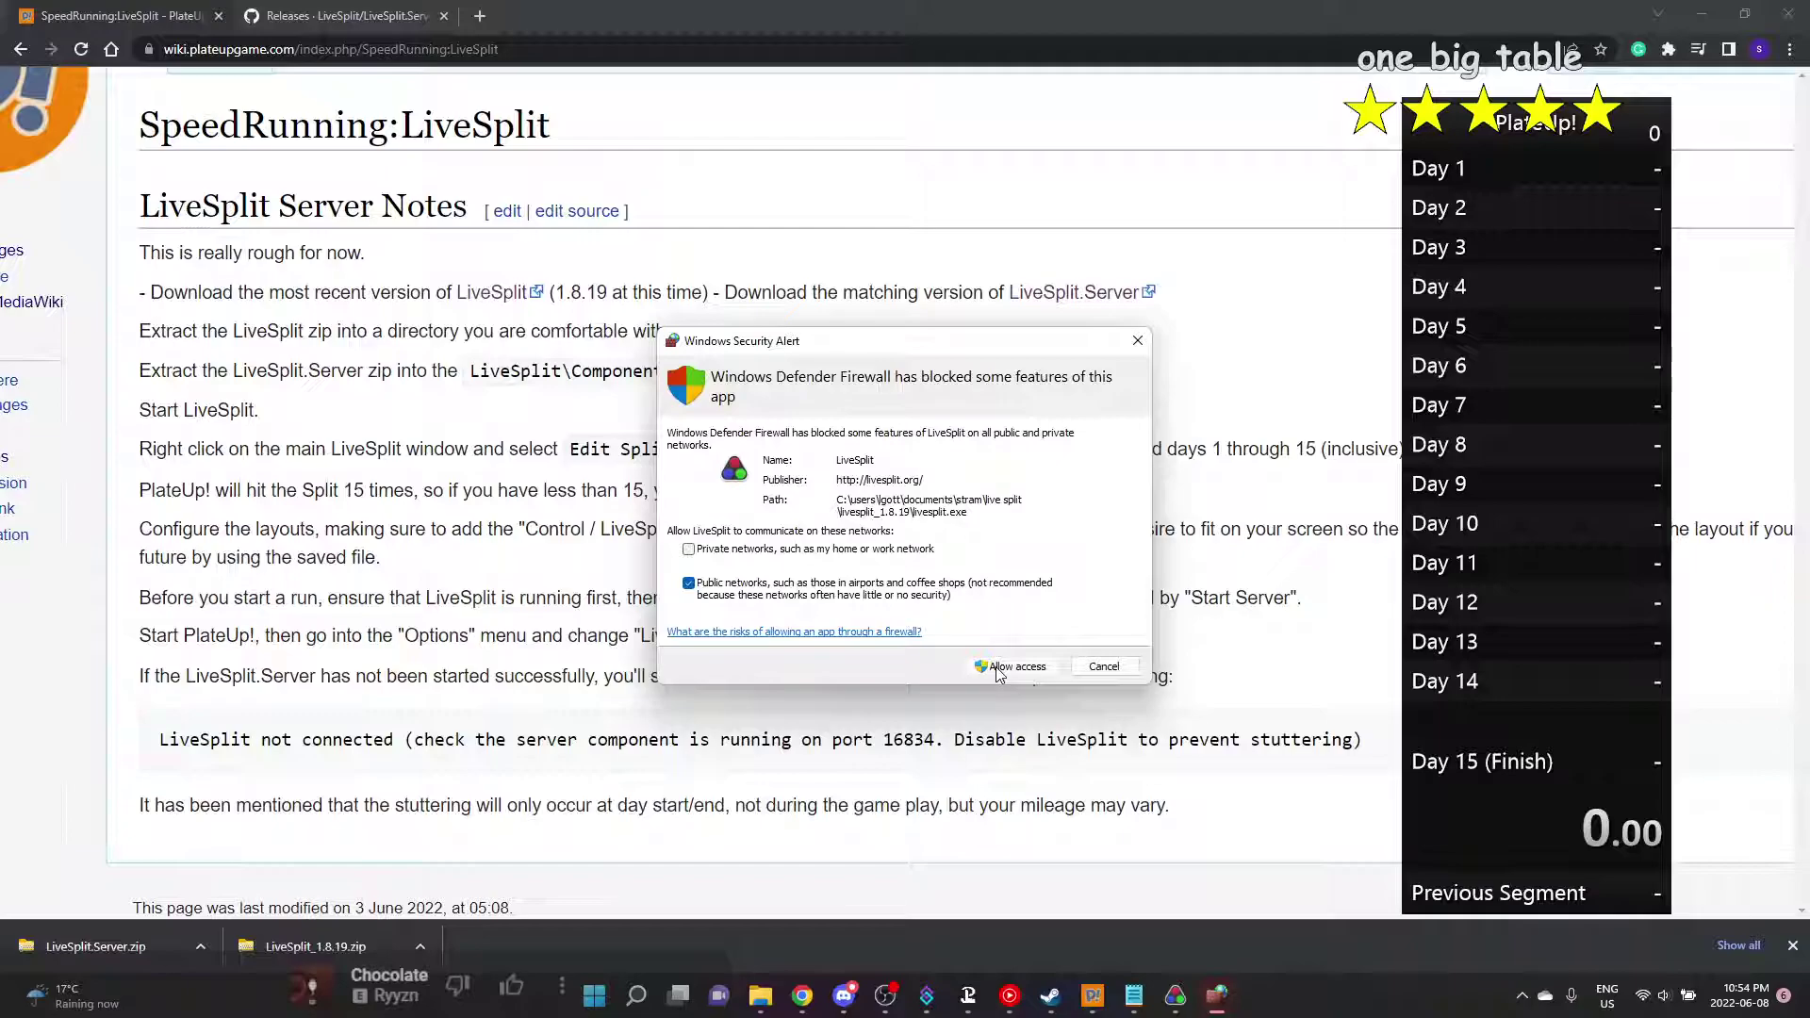
Switch to PlateUp! and change its LiveSplit option to LiveSplit Enabled, applying the change
left_click(1103, 996)
key("Escape")
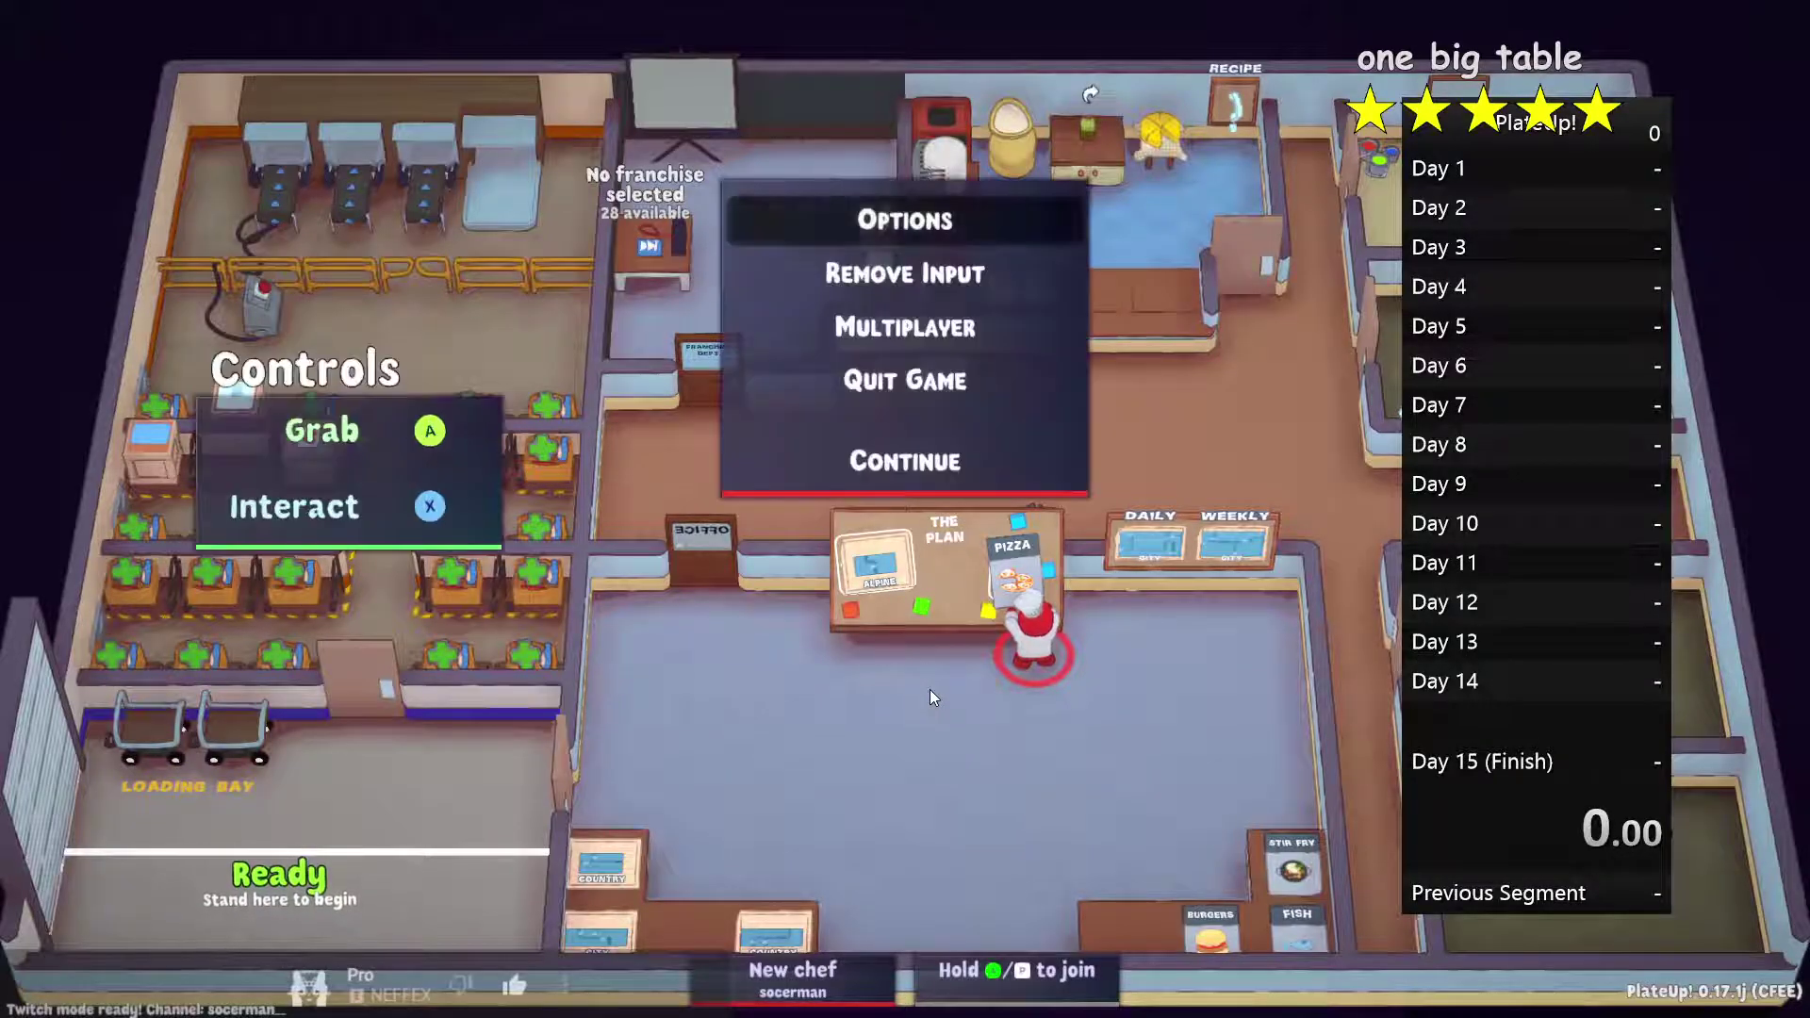
key("Down")
key("Up")
key("Up")
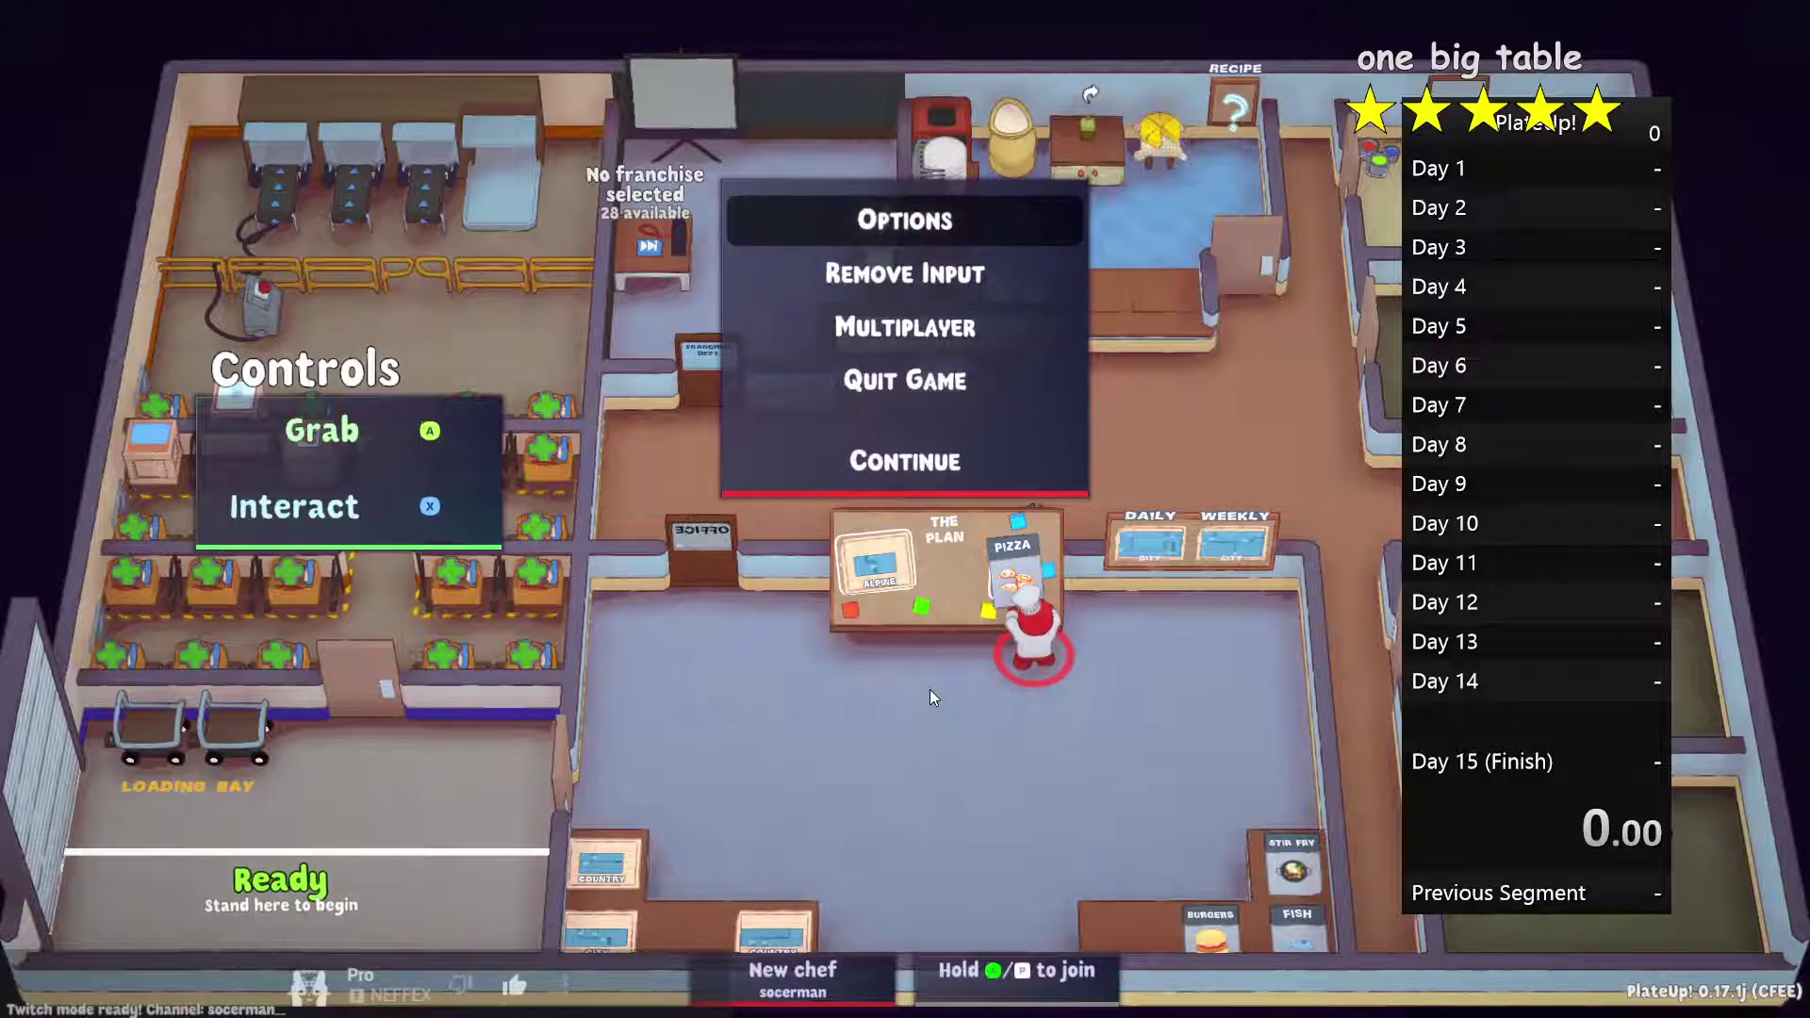
key("Return")
key("Down")
key("Down")
key("Down")
key("Down")
key("Down")
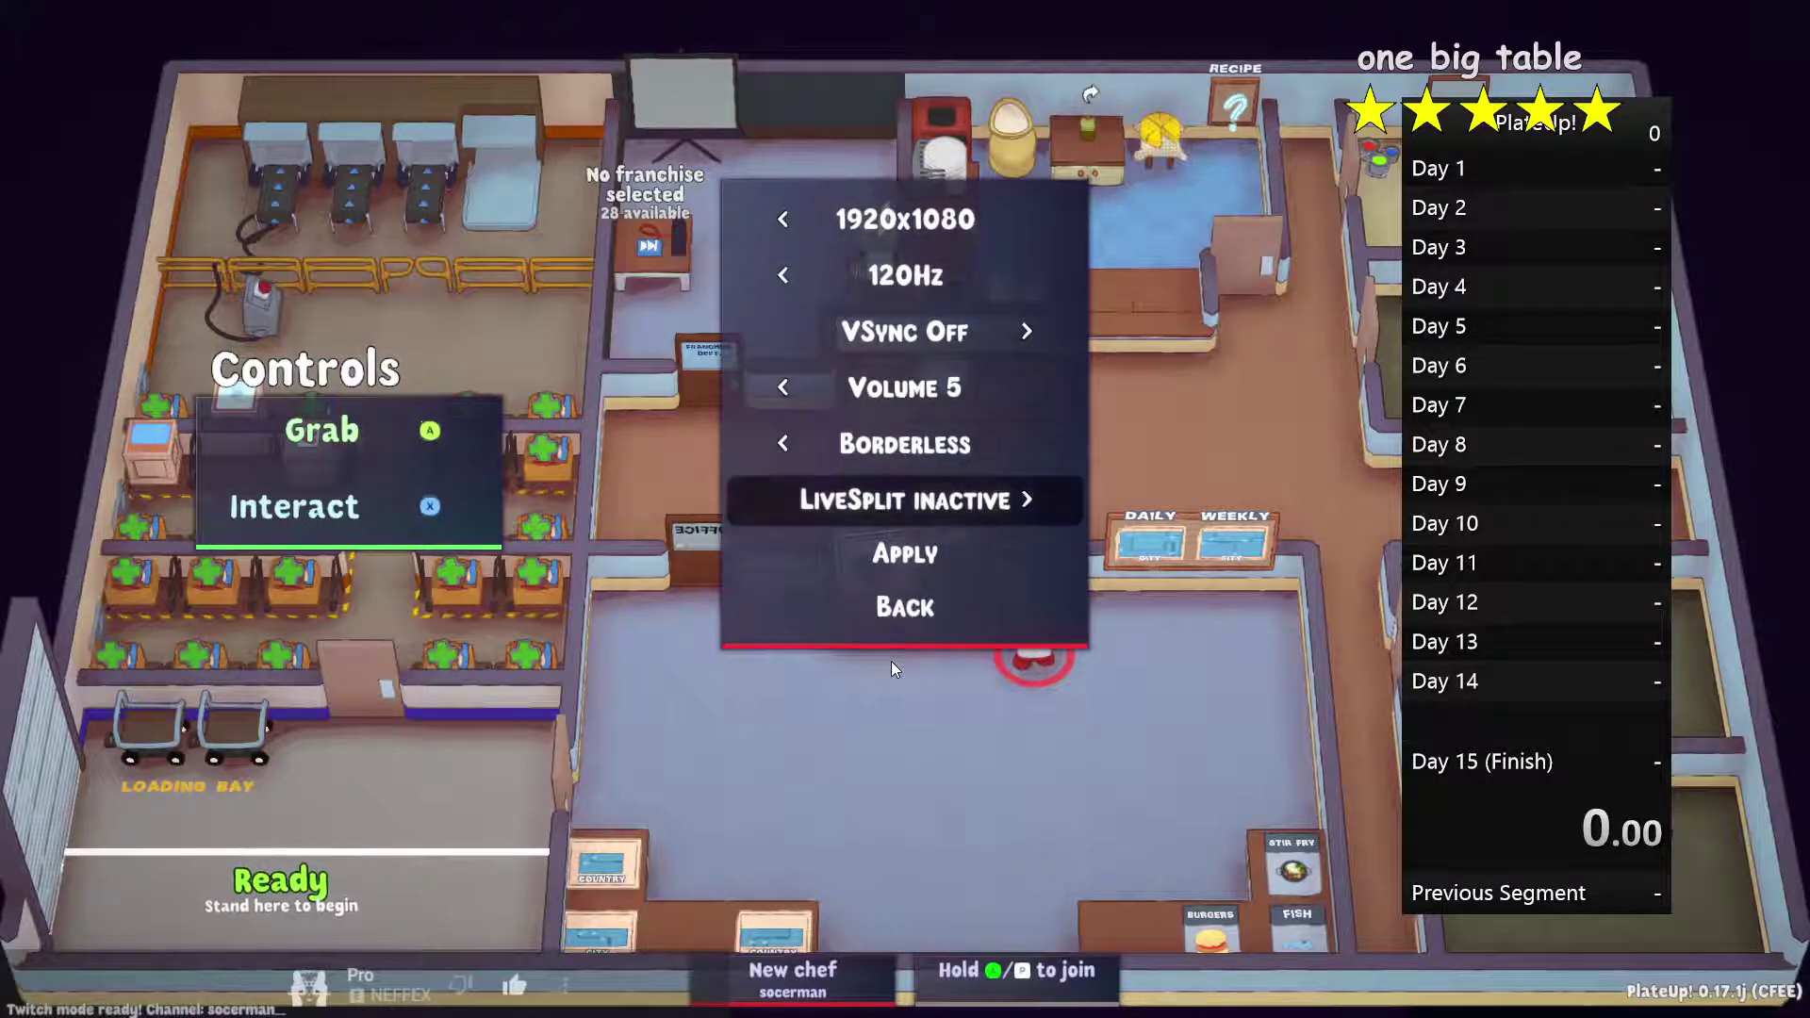
key("Right")
key("Down")
key("Return")
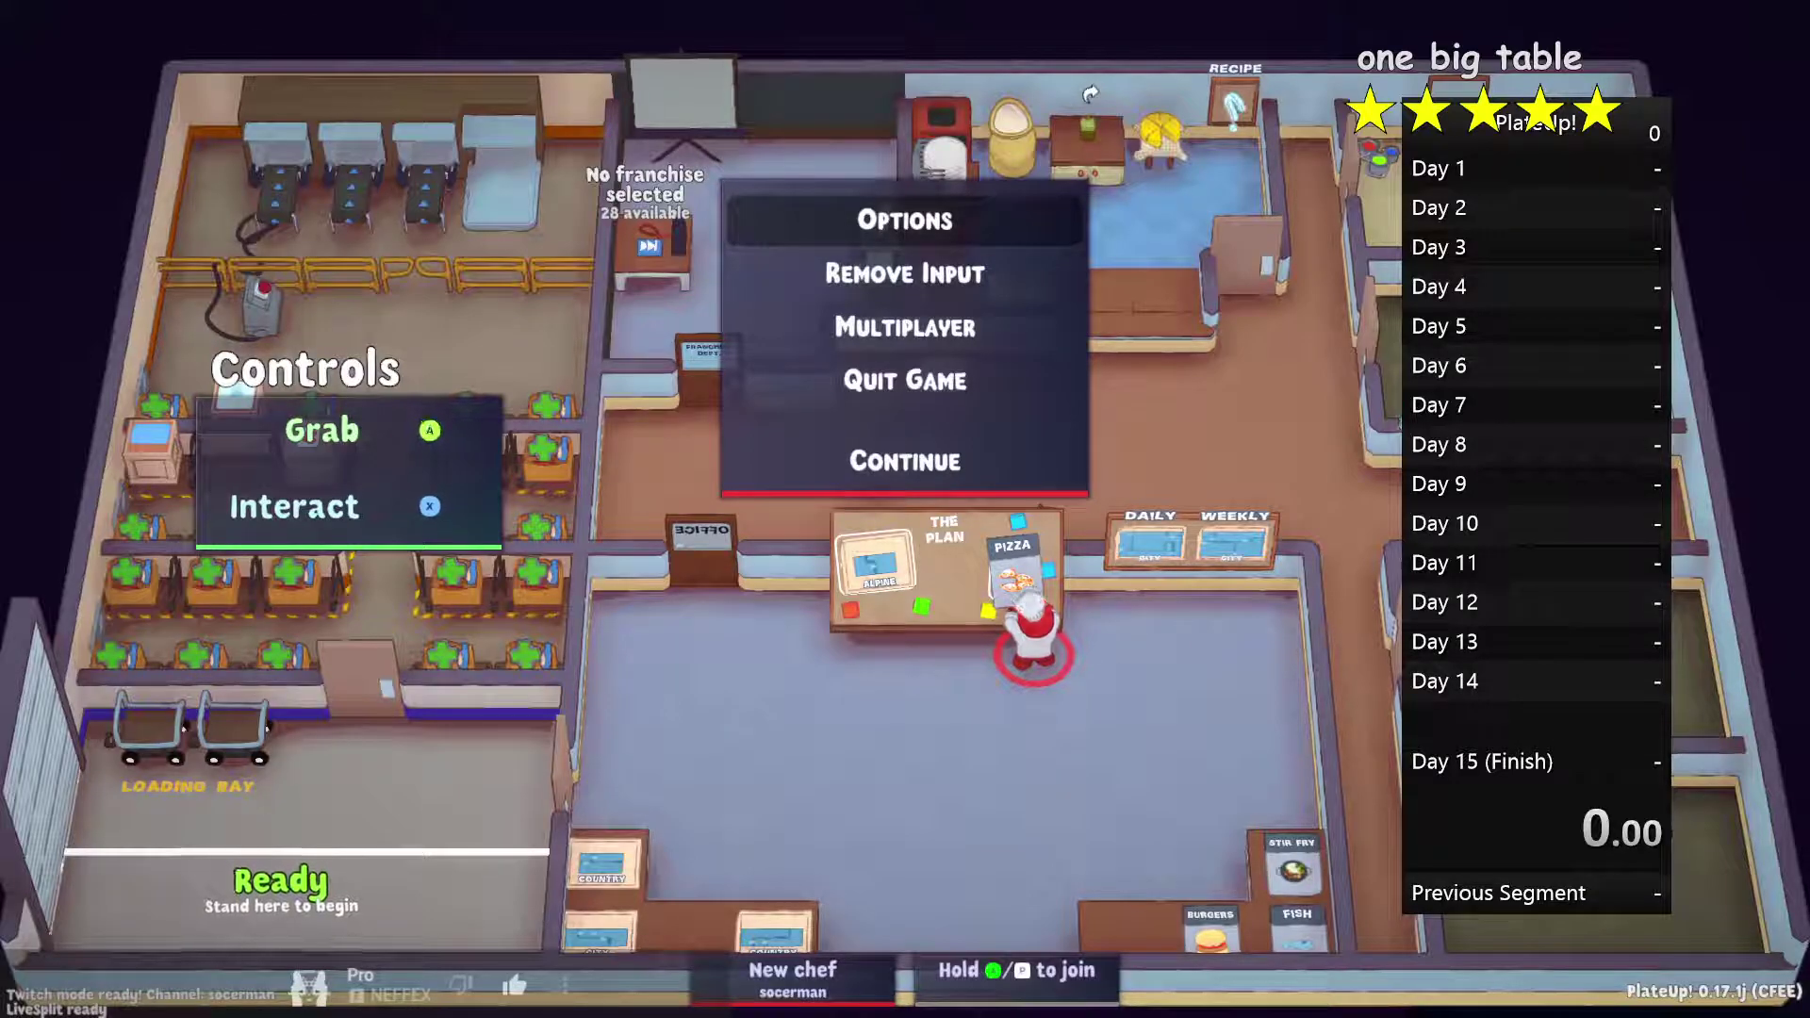
Stop the LiveSplit server from the timer
right_click(1573, 596)
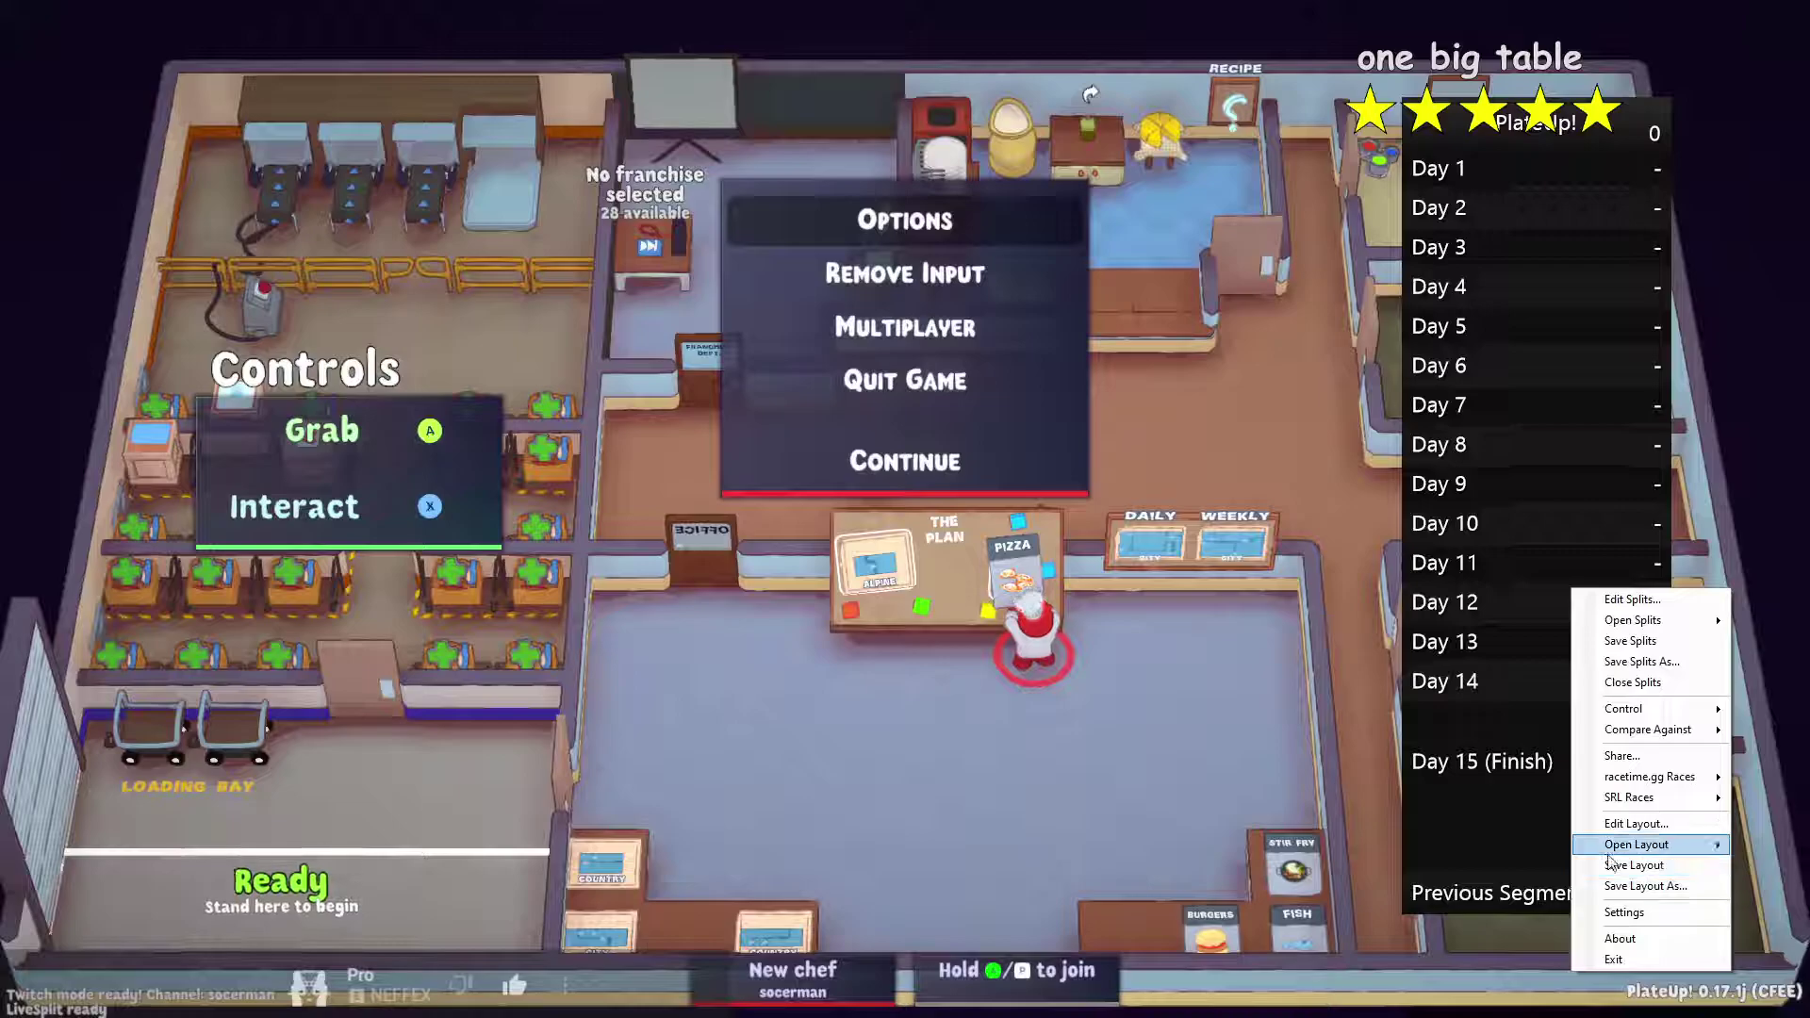
mouse_move(1671, 735)
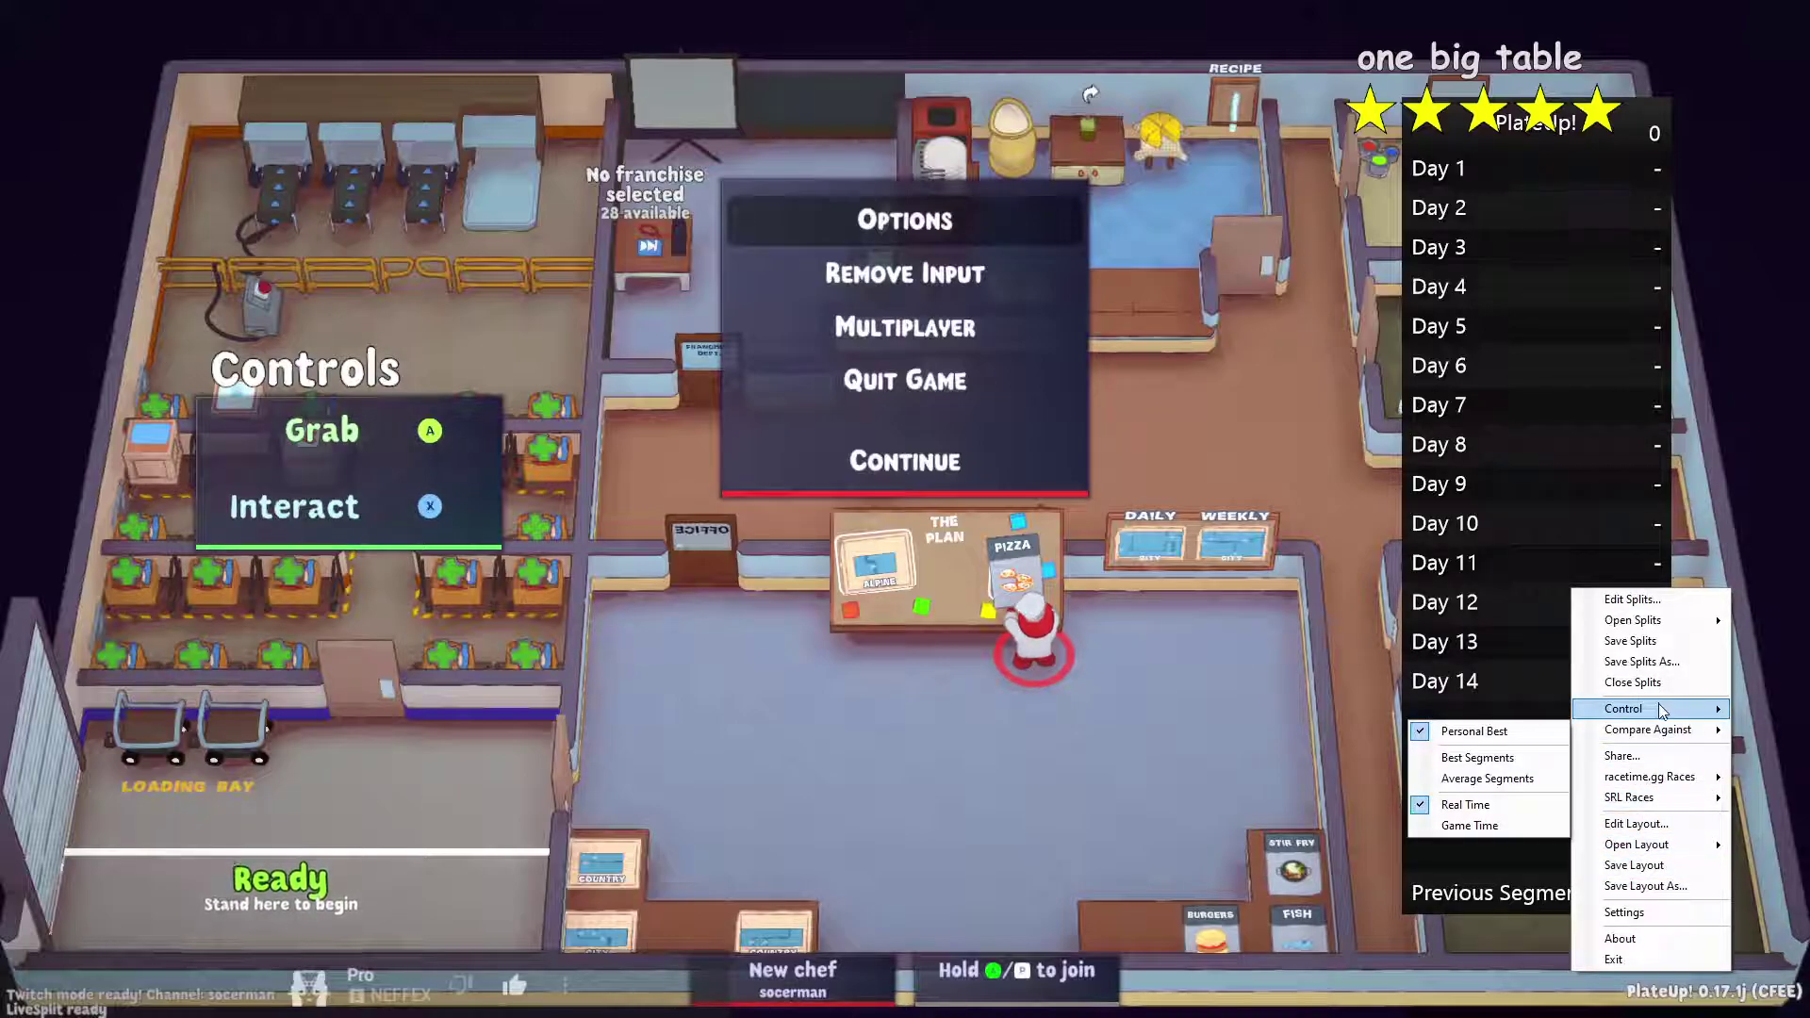
left_click(1497, 865)
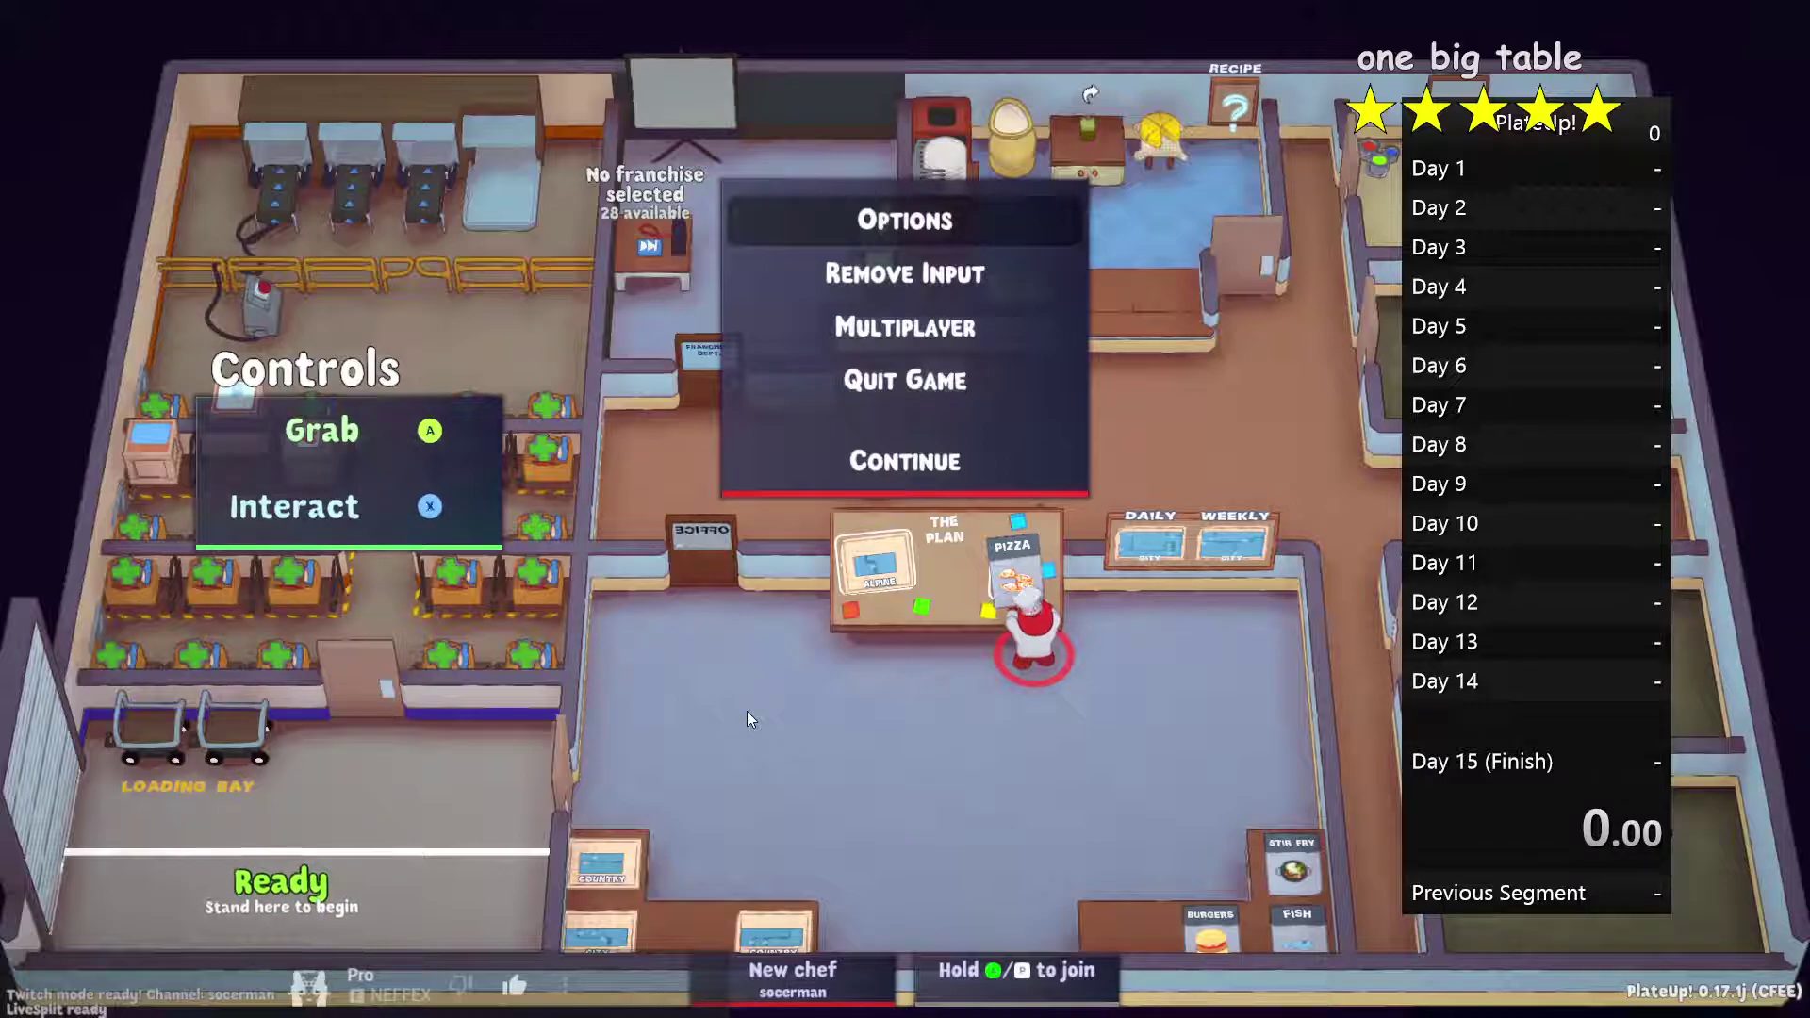
Switch the game's LiveSplit option to LiveSplit Inactive and back to LiveSplit Enabled with the server stopped
left_click(905, 219)
key("Down")
key("Down")
key("Down")
key("Down")
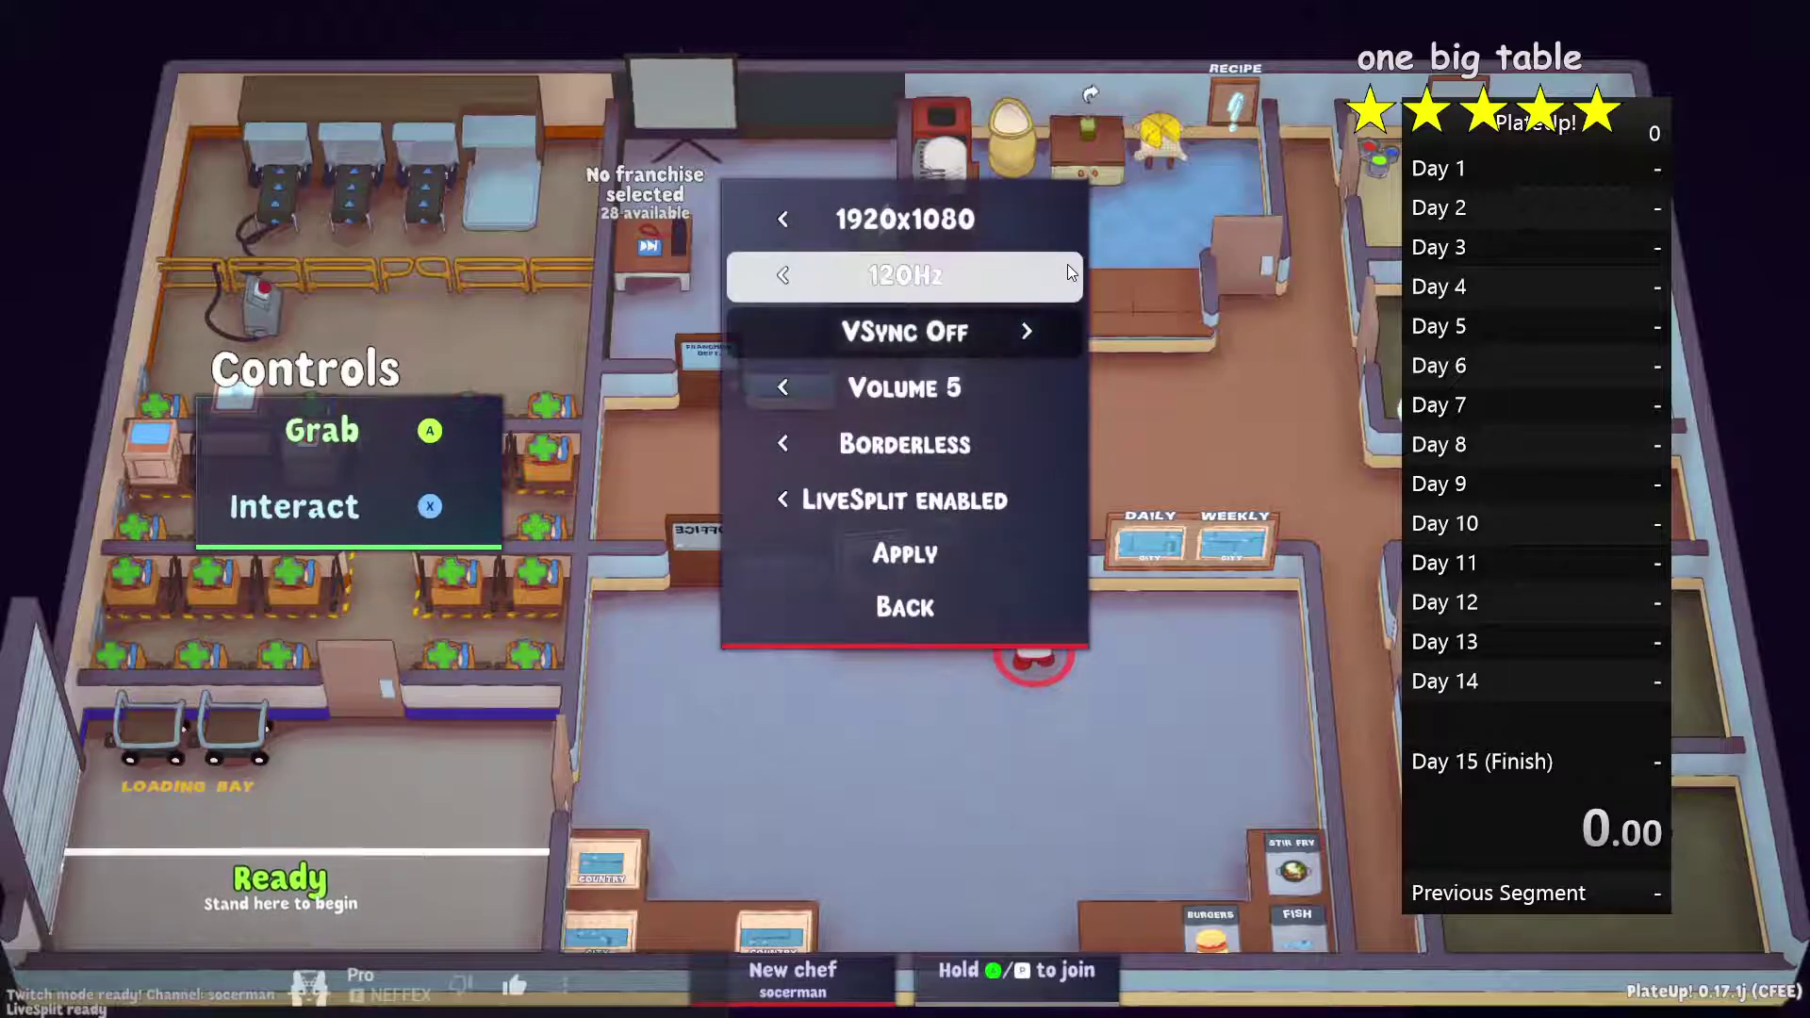
key("Left")
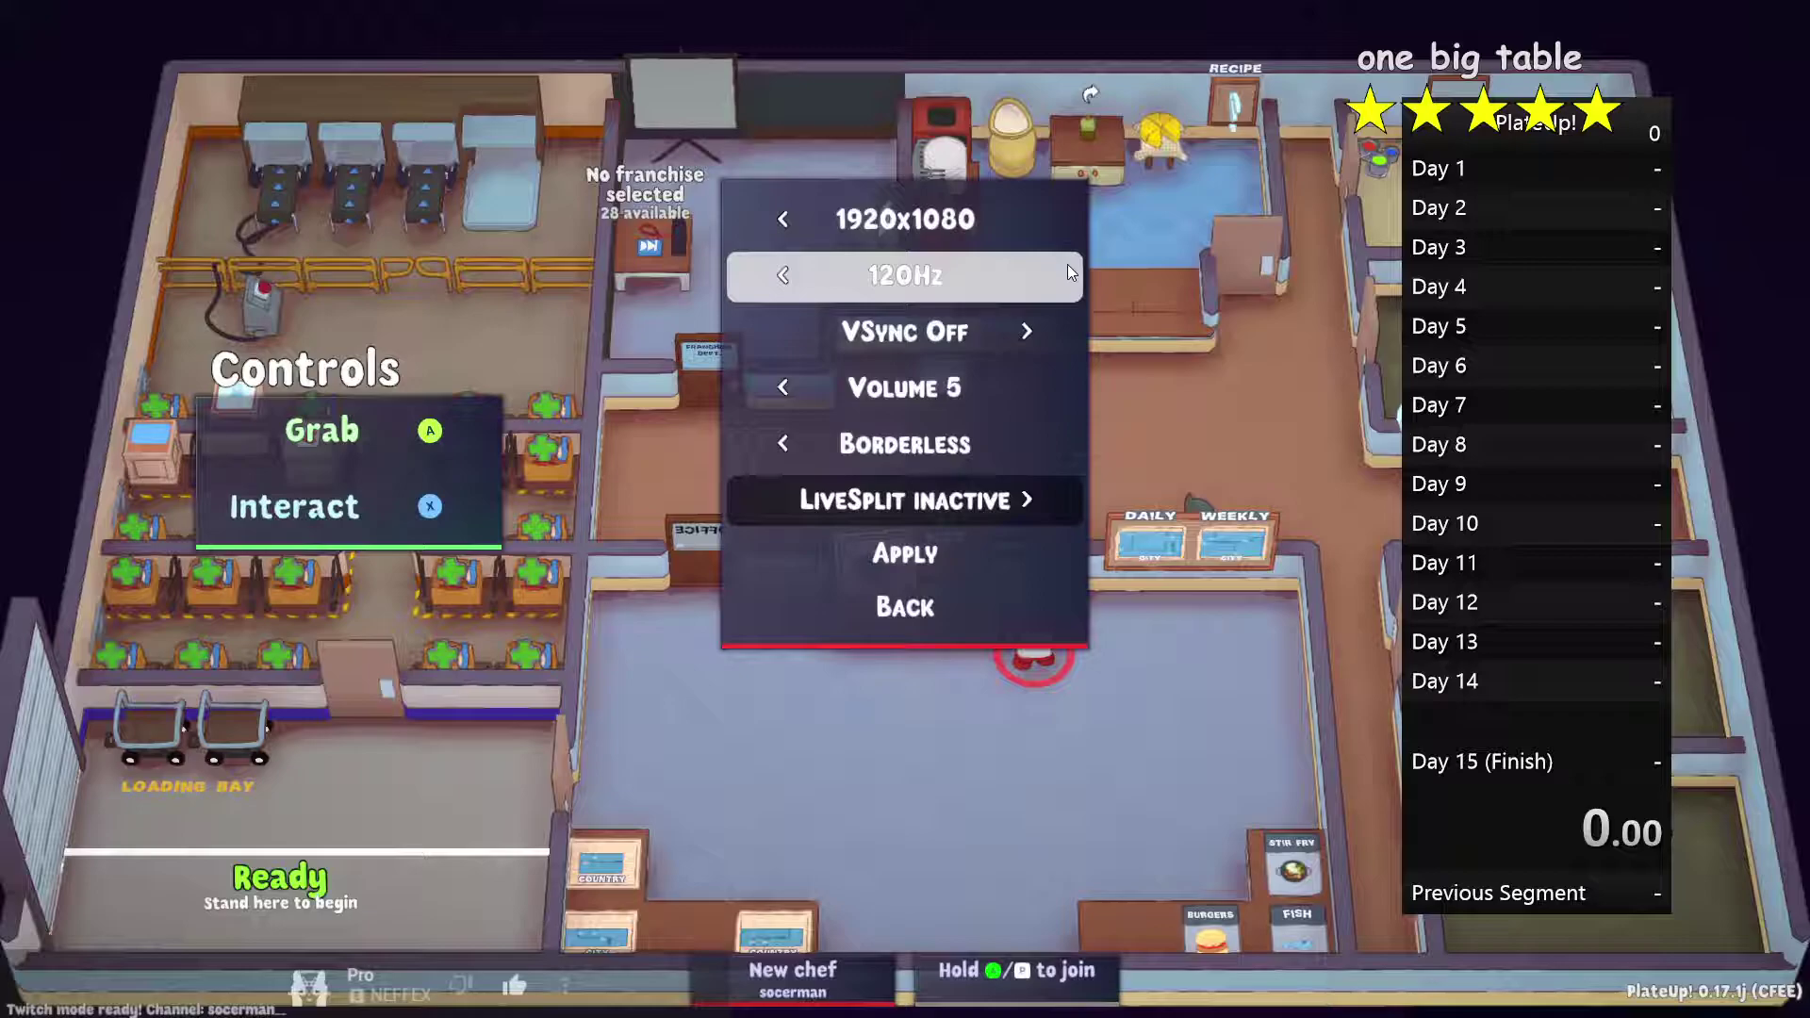
left_click(1031, 496)
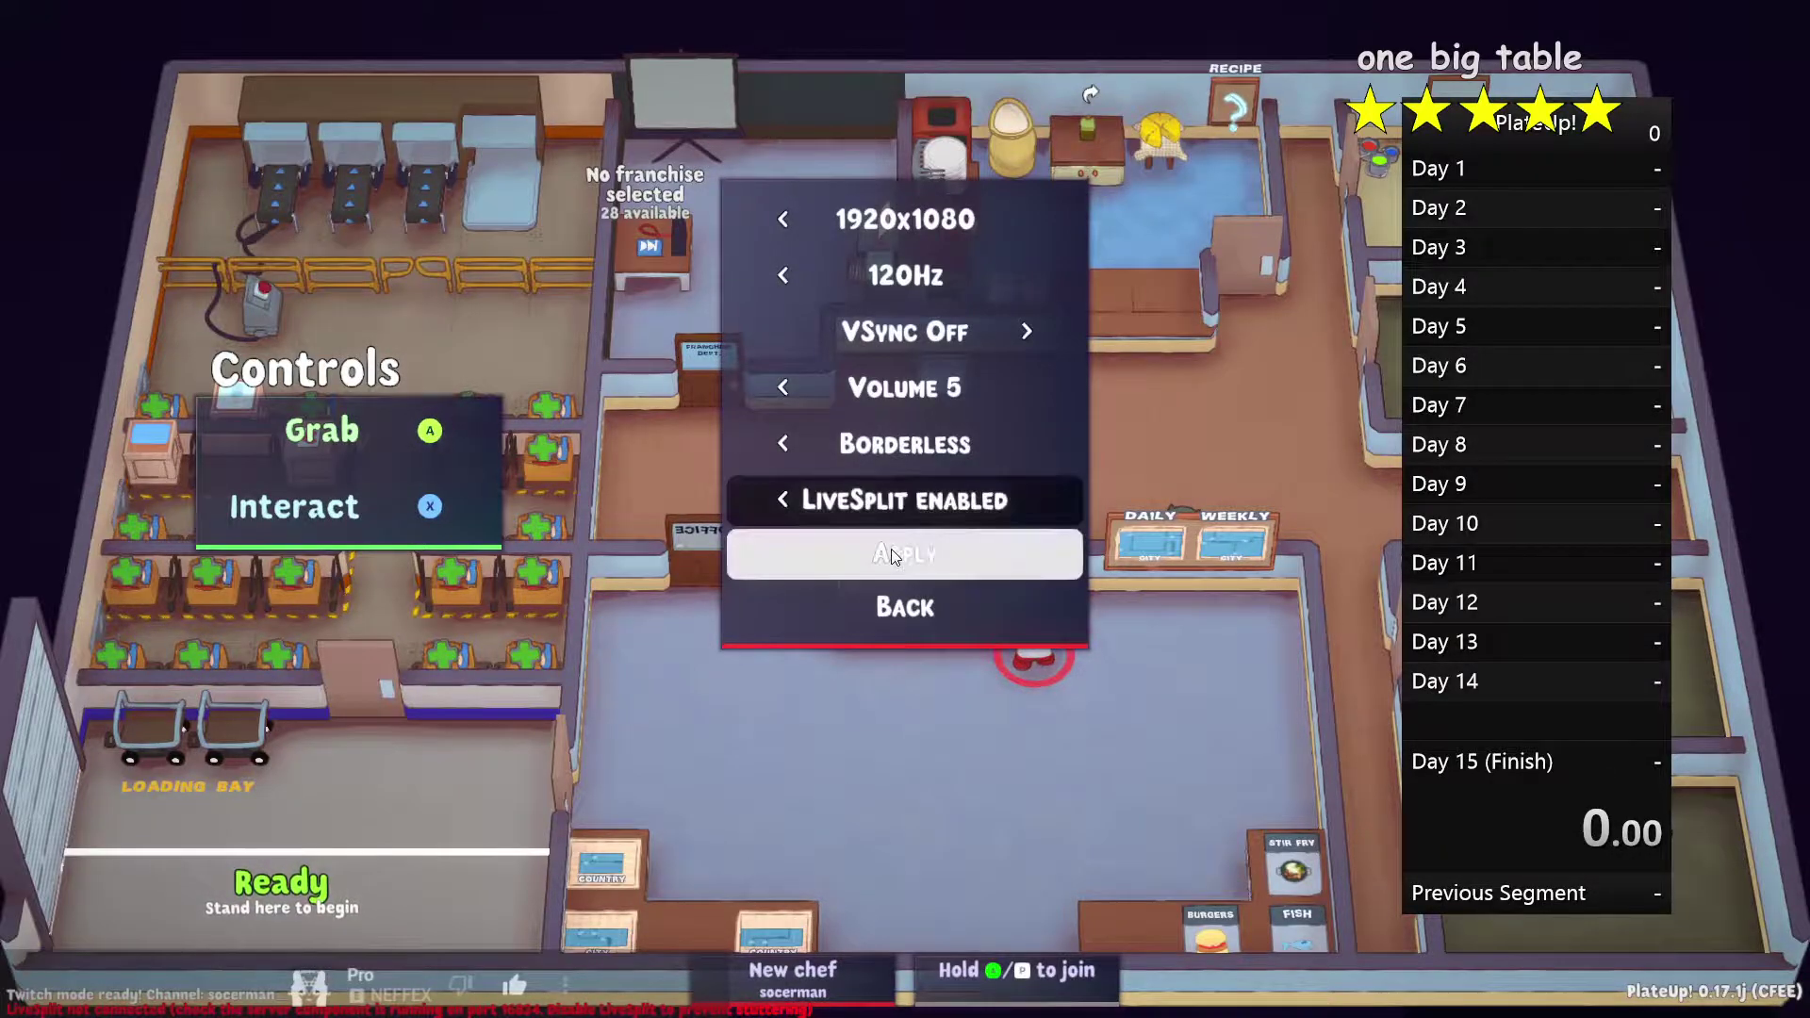
Start the LiveSplit server again from the timer
right_click(1488, 545)
mouse_move(1566, 667)
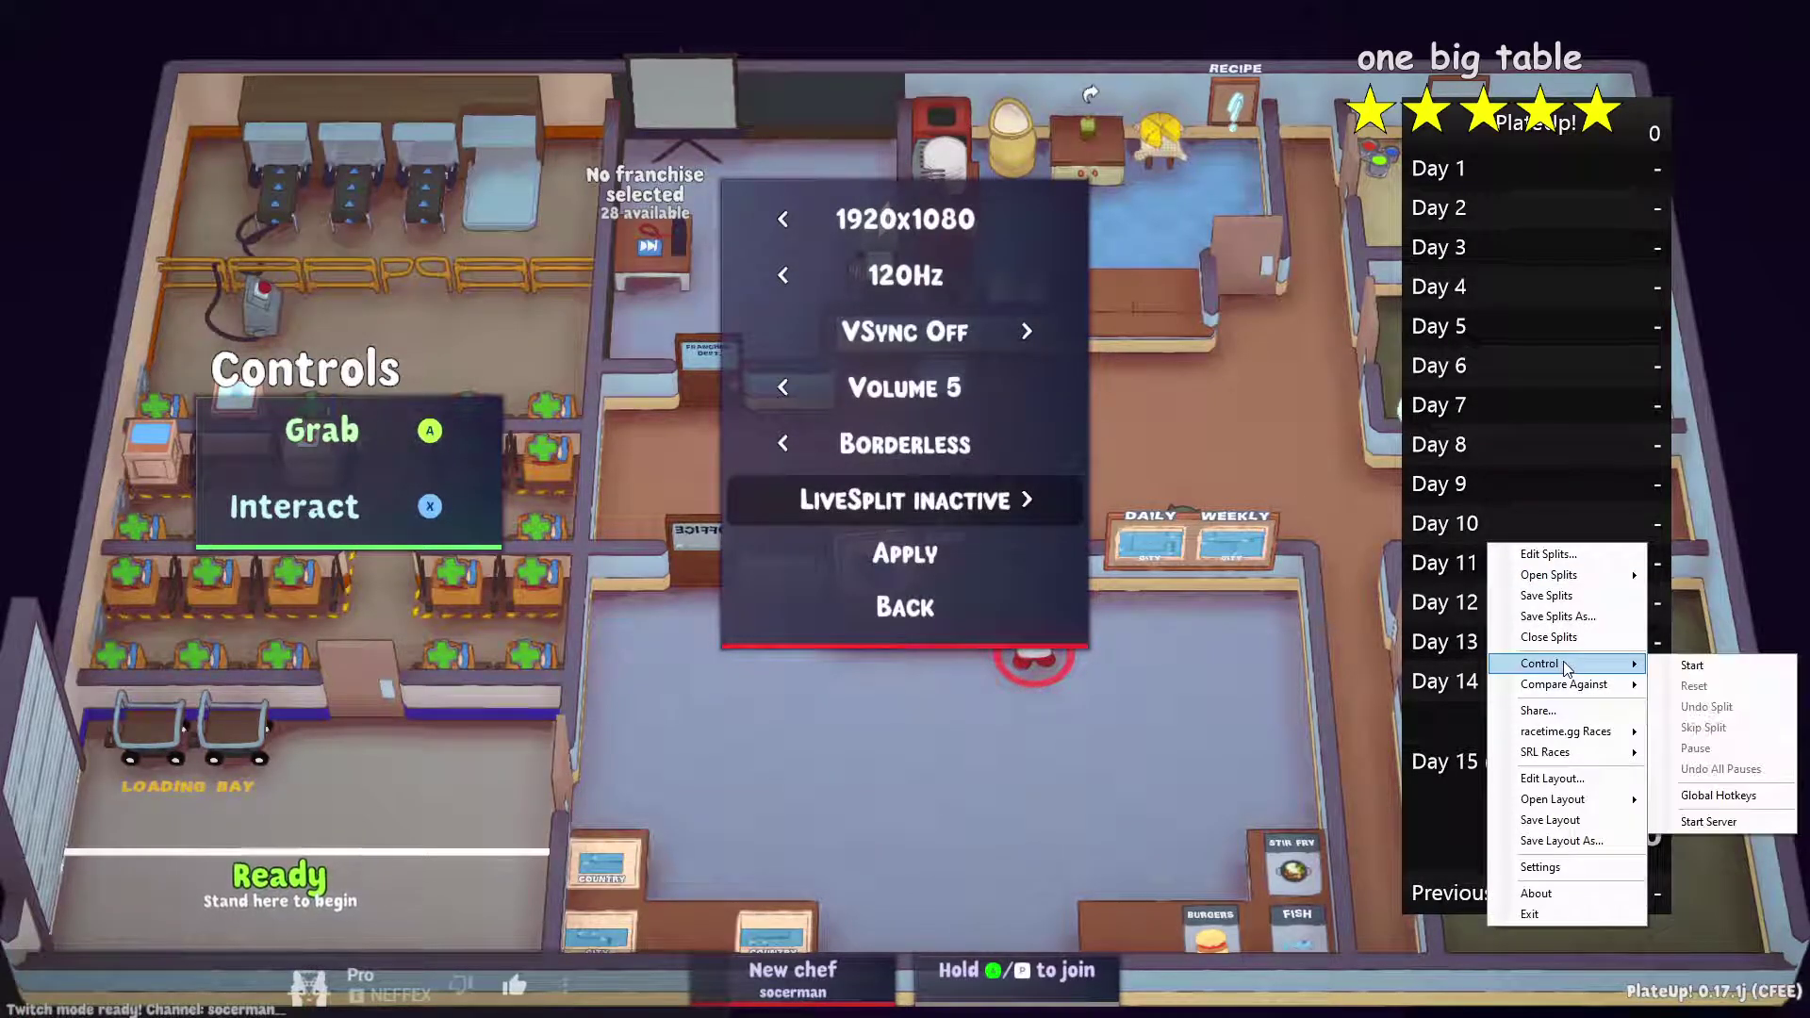
right_click(1474, 452)
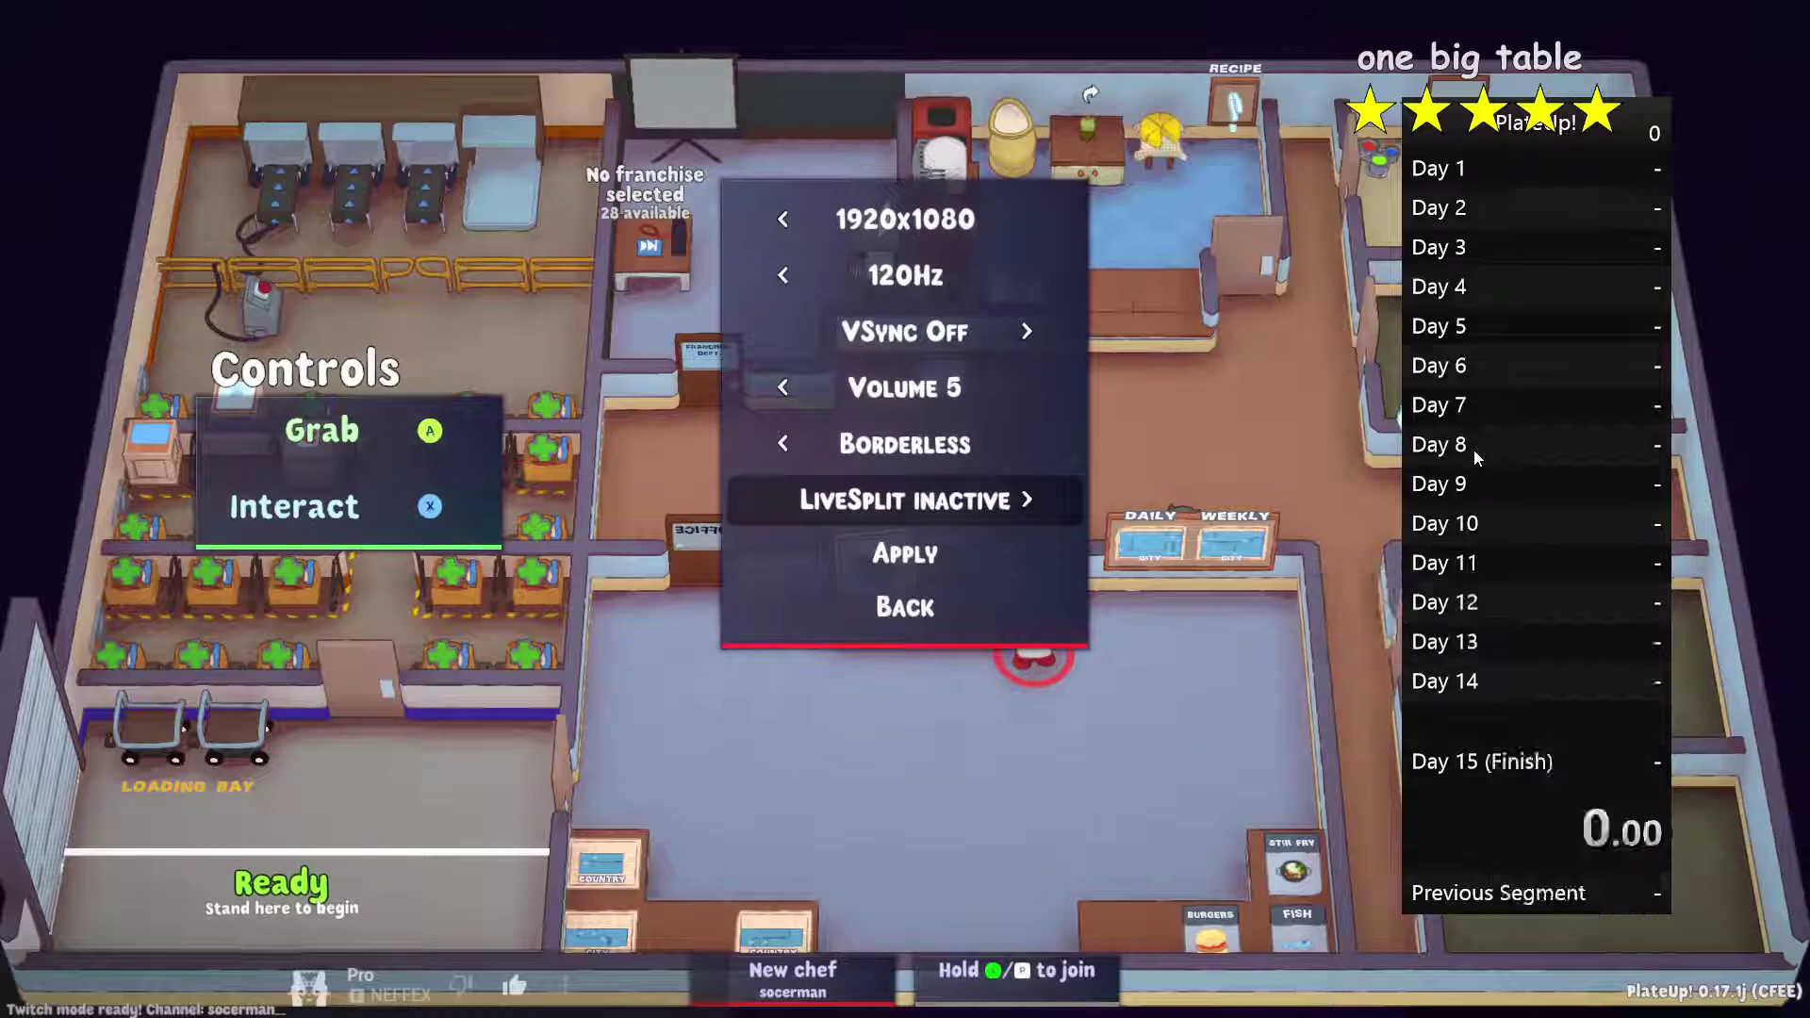
right_click(1475, 452)
mouse_move(1529, 571)
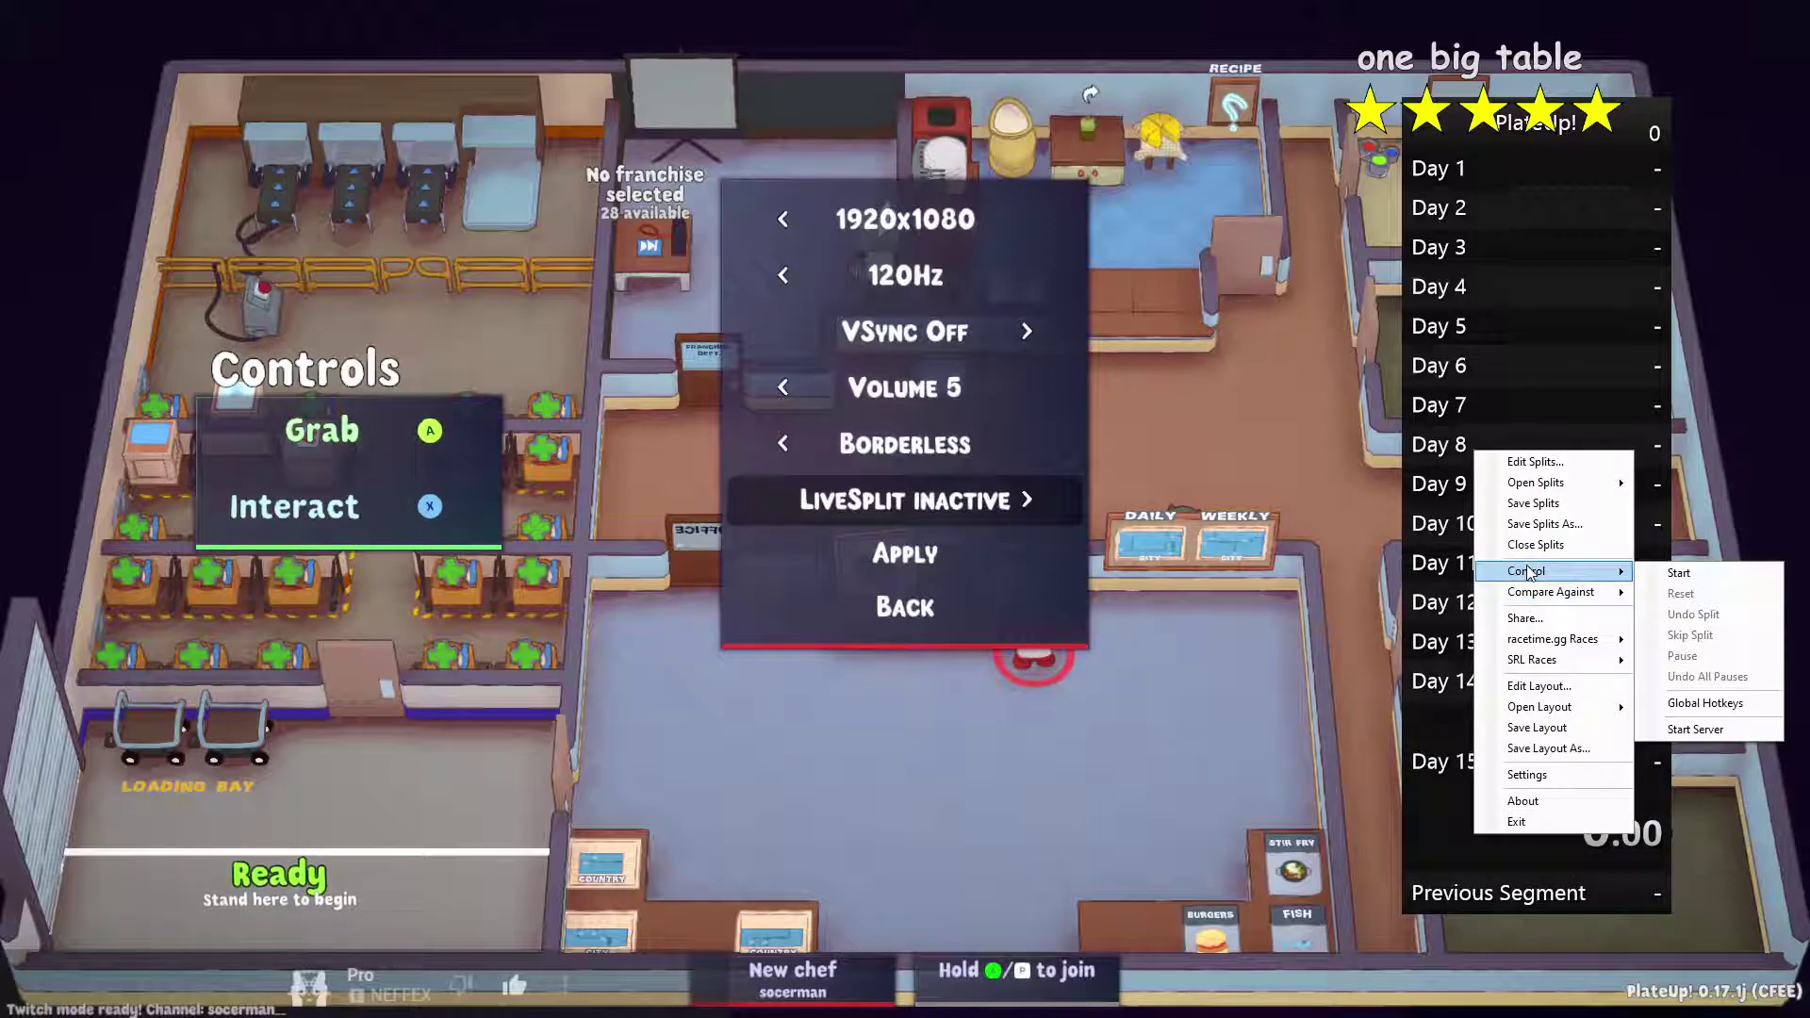
left_click(1699, 730)
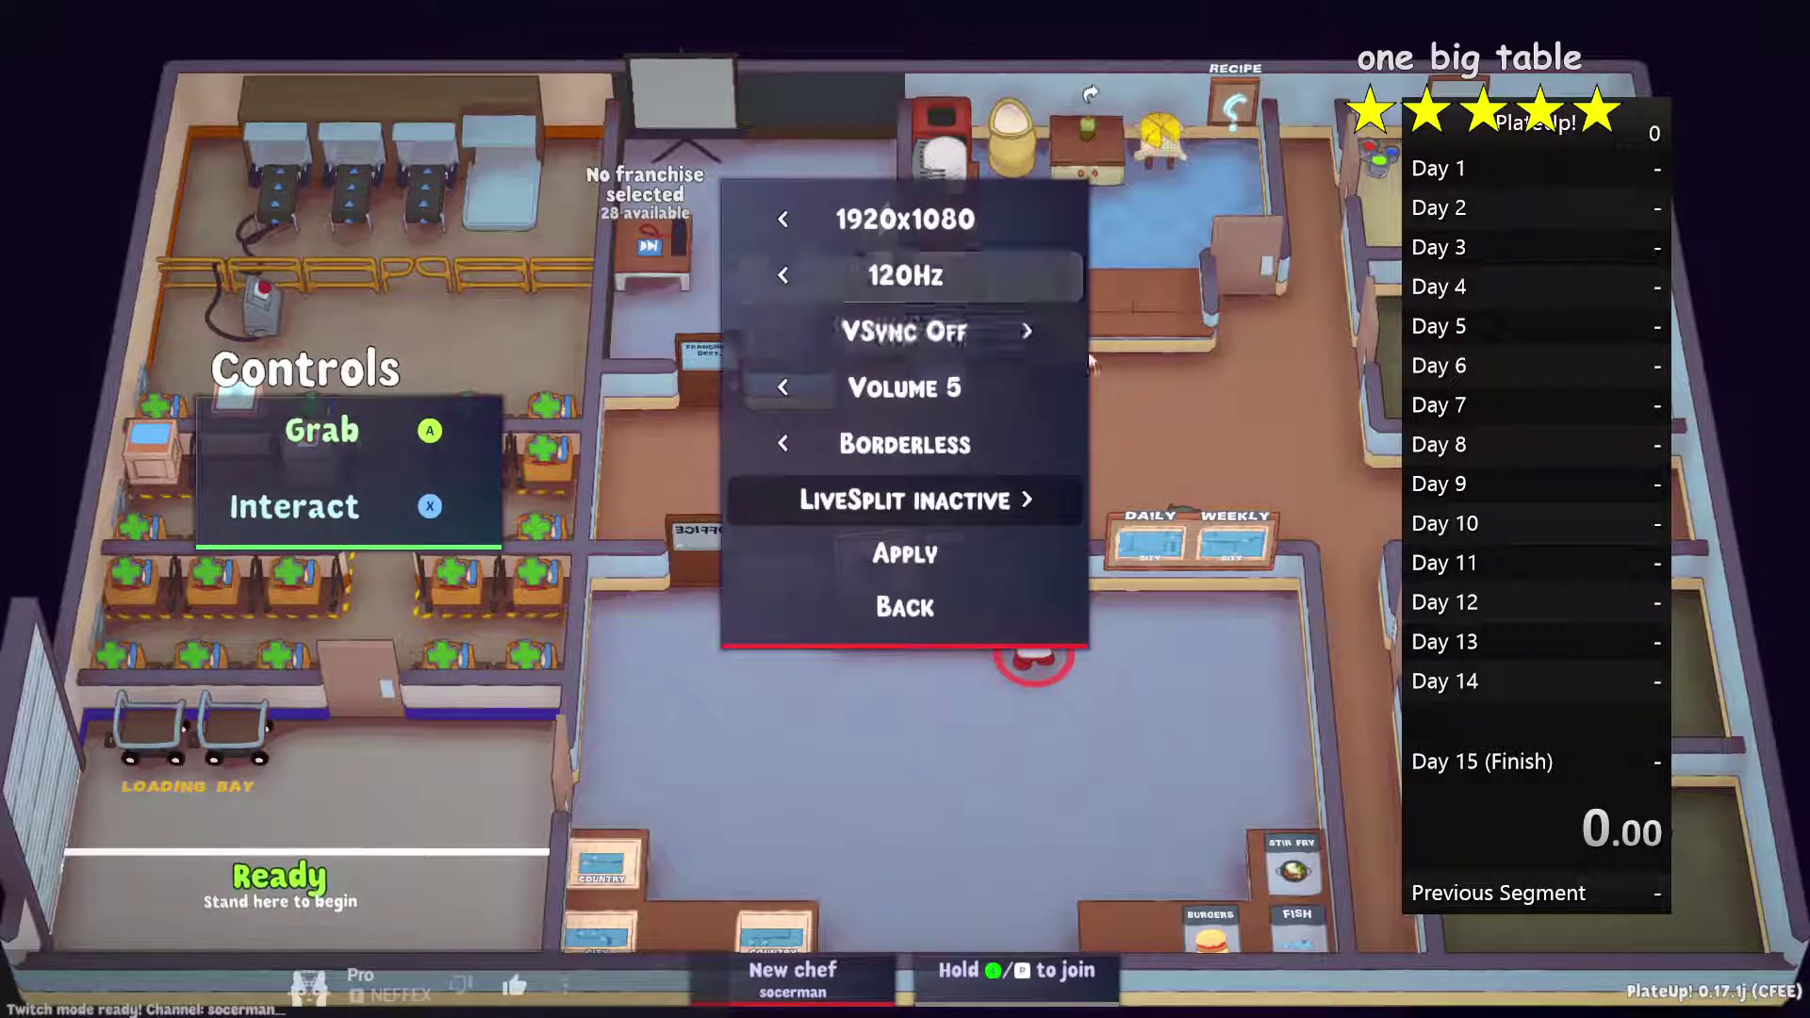
Set the game's LiveSplit option to LiveSplit Enabled, apply it and return to the headquarters
left_click(1026, 500)
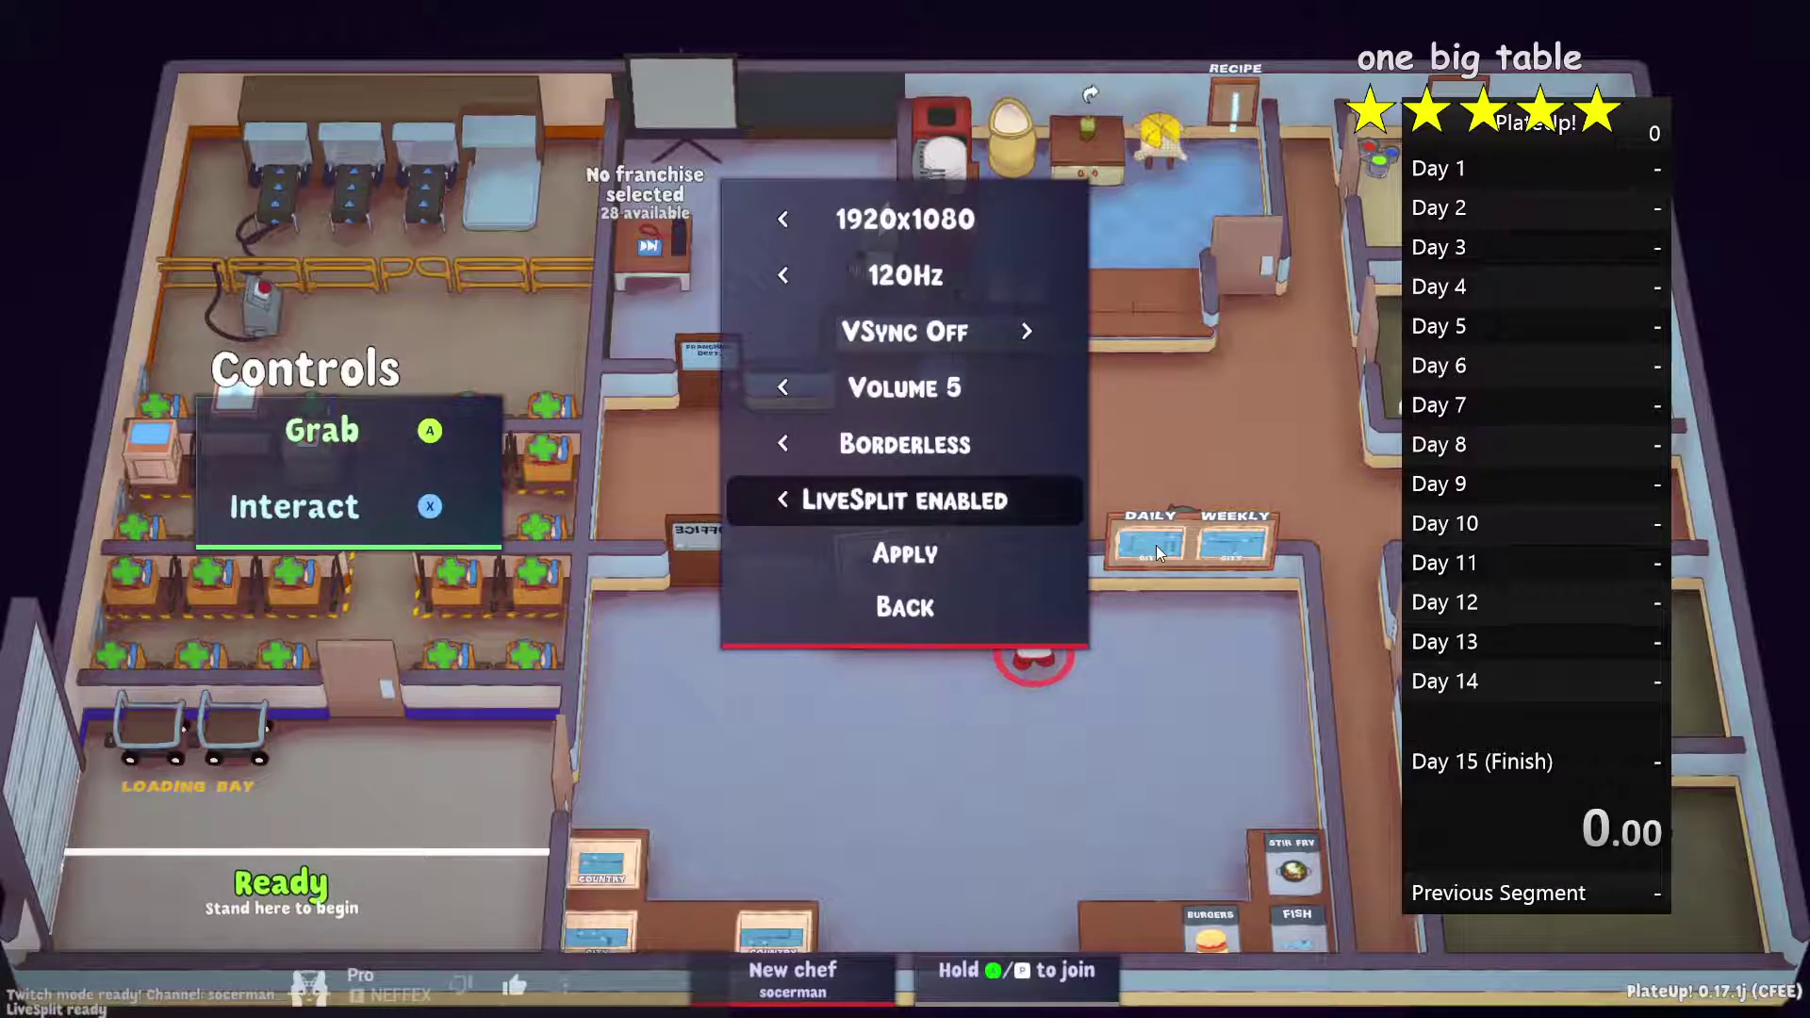
key("Down")
key("Return")
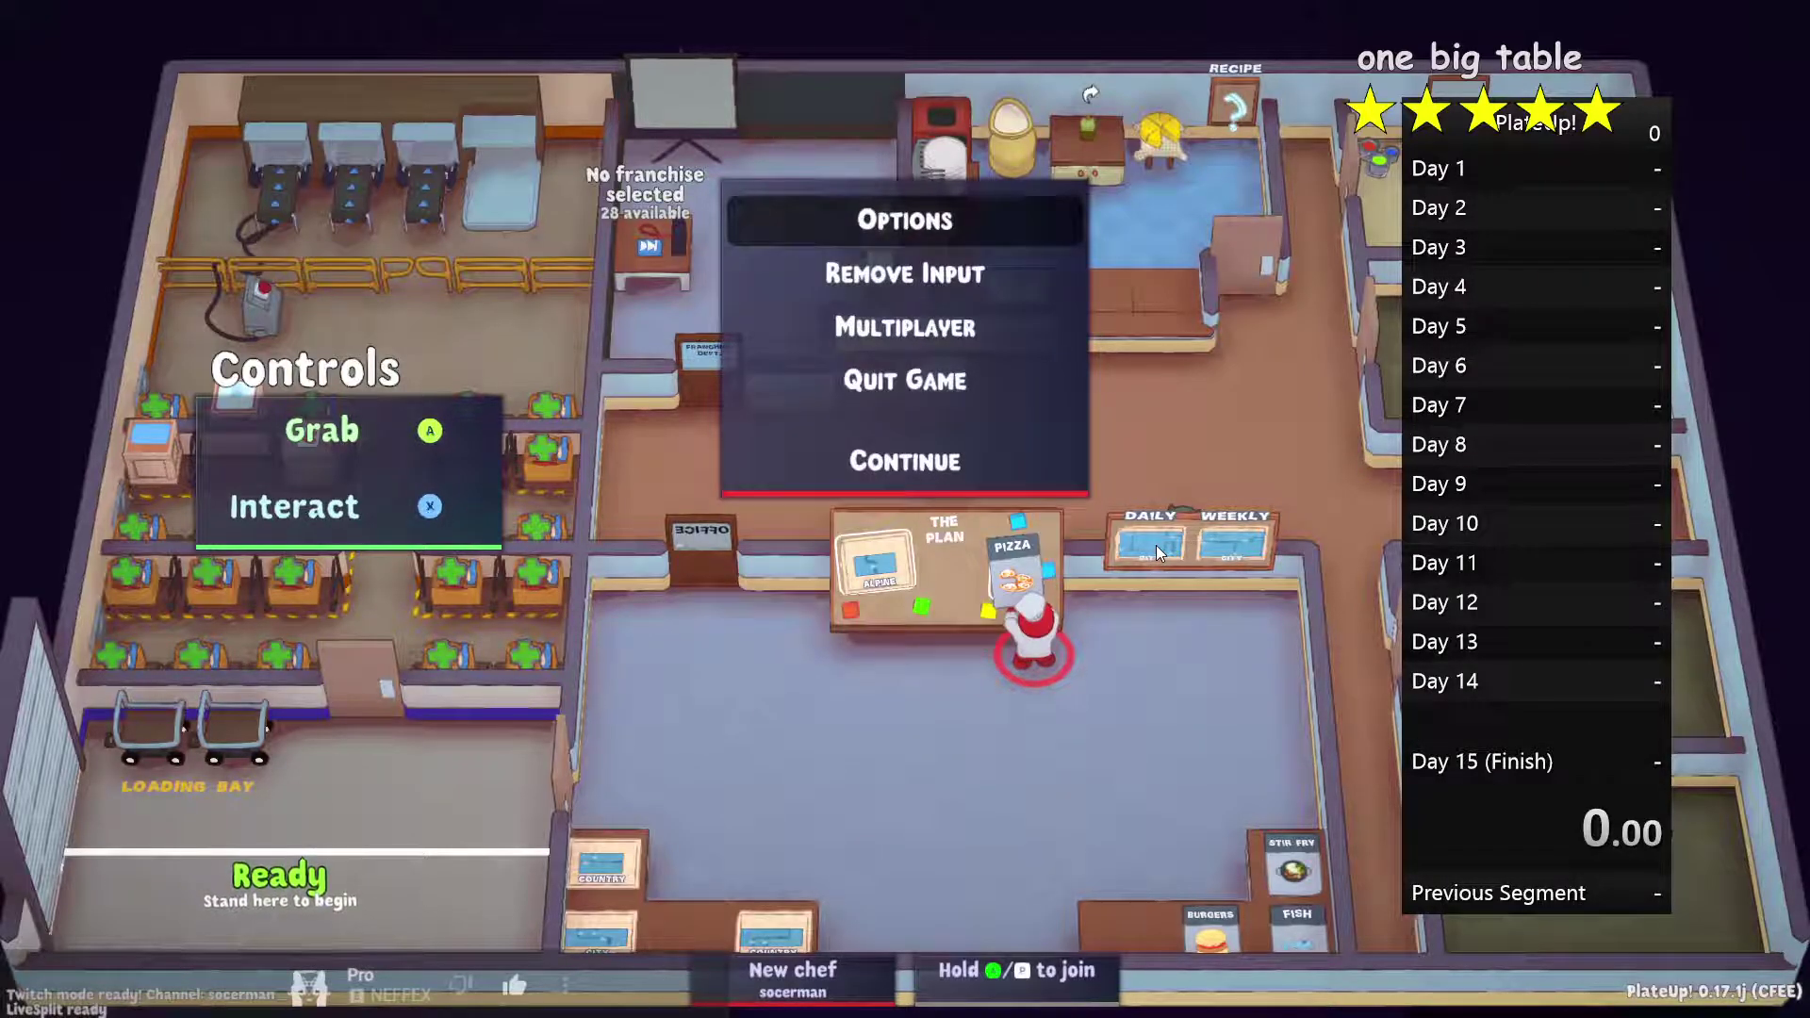
key("Escape")
Walk the chef to the Ready area to begin the Pizza restaurant, and dismiss the recipe instructions
key("a")
key("a")
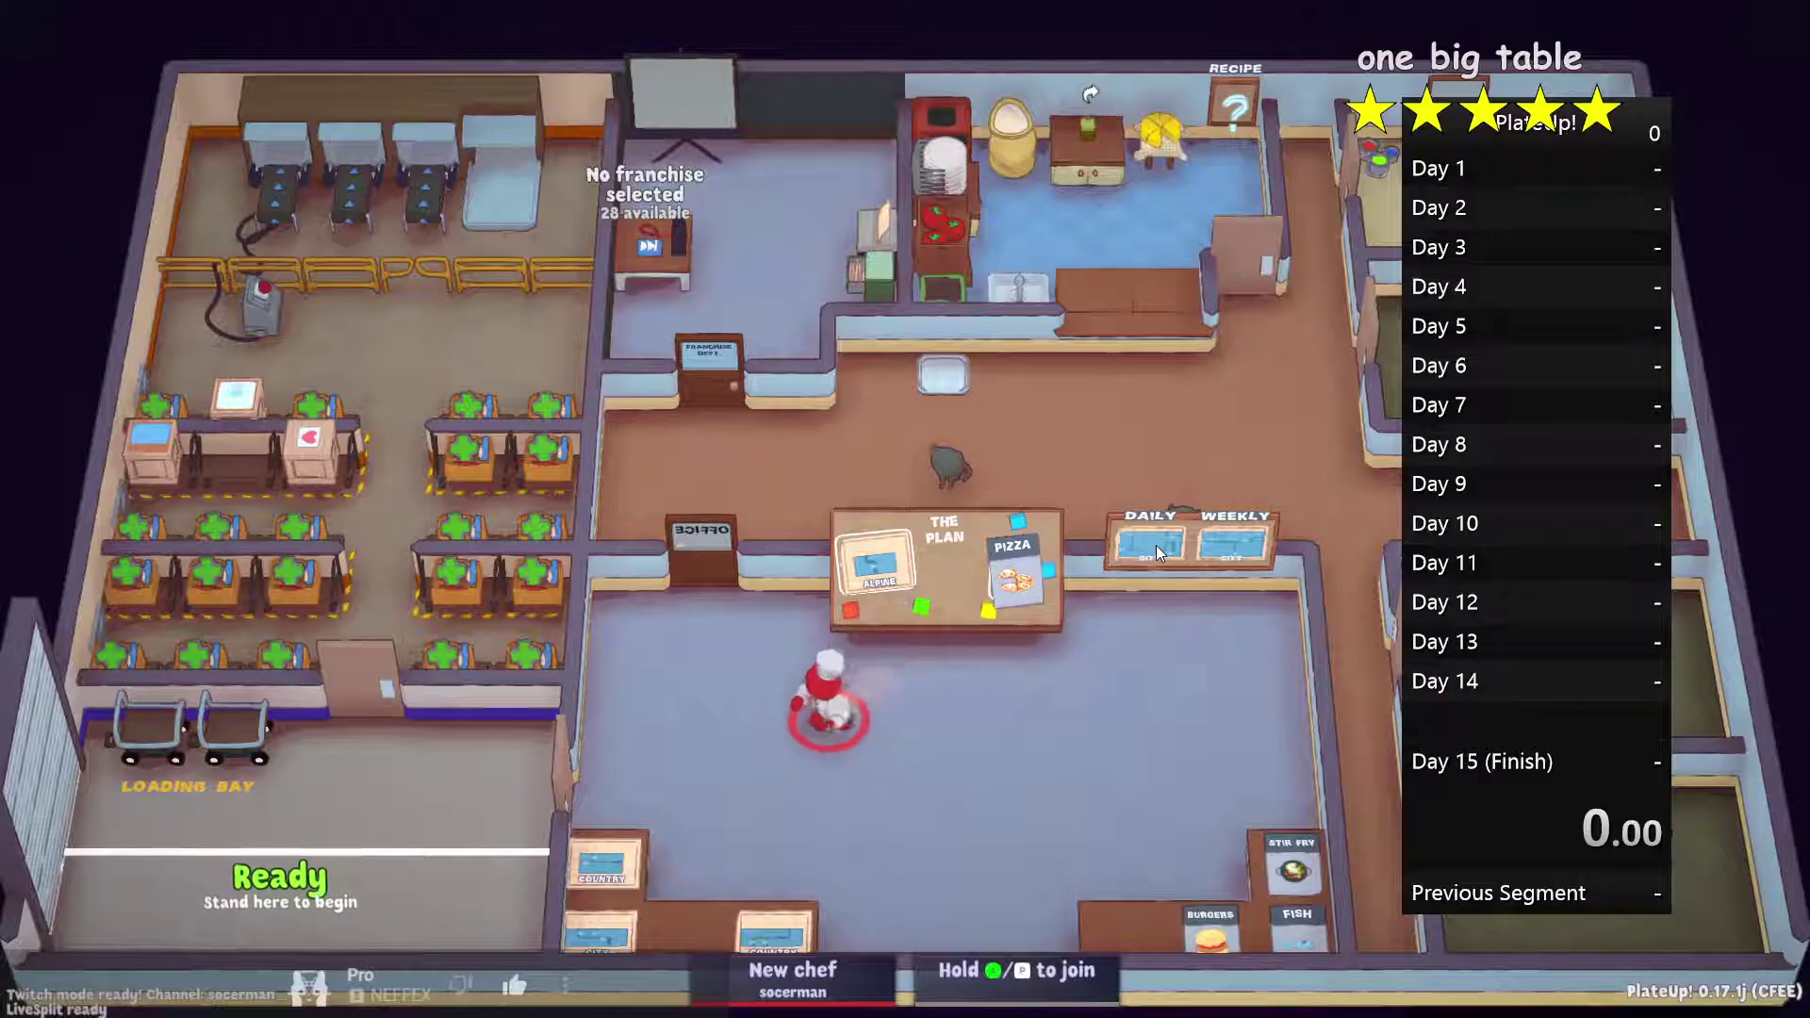
key("a")
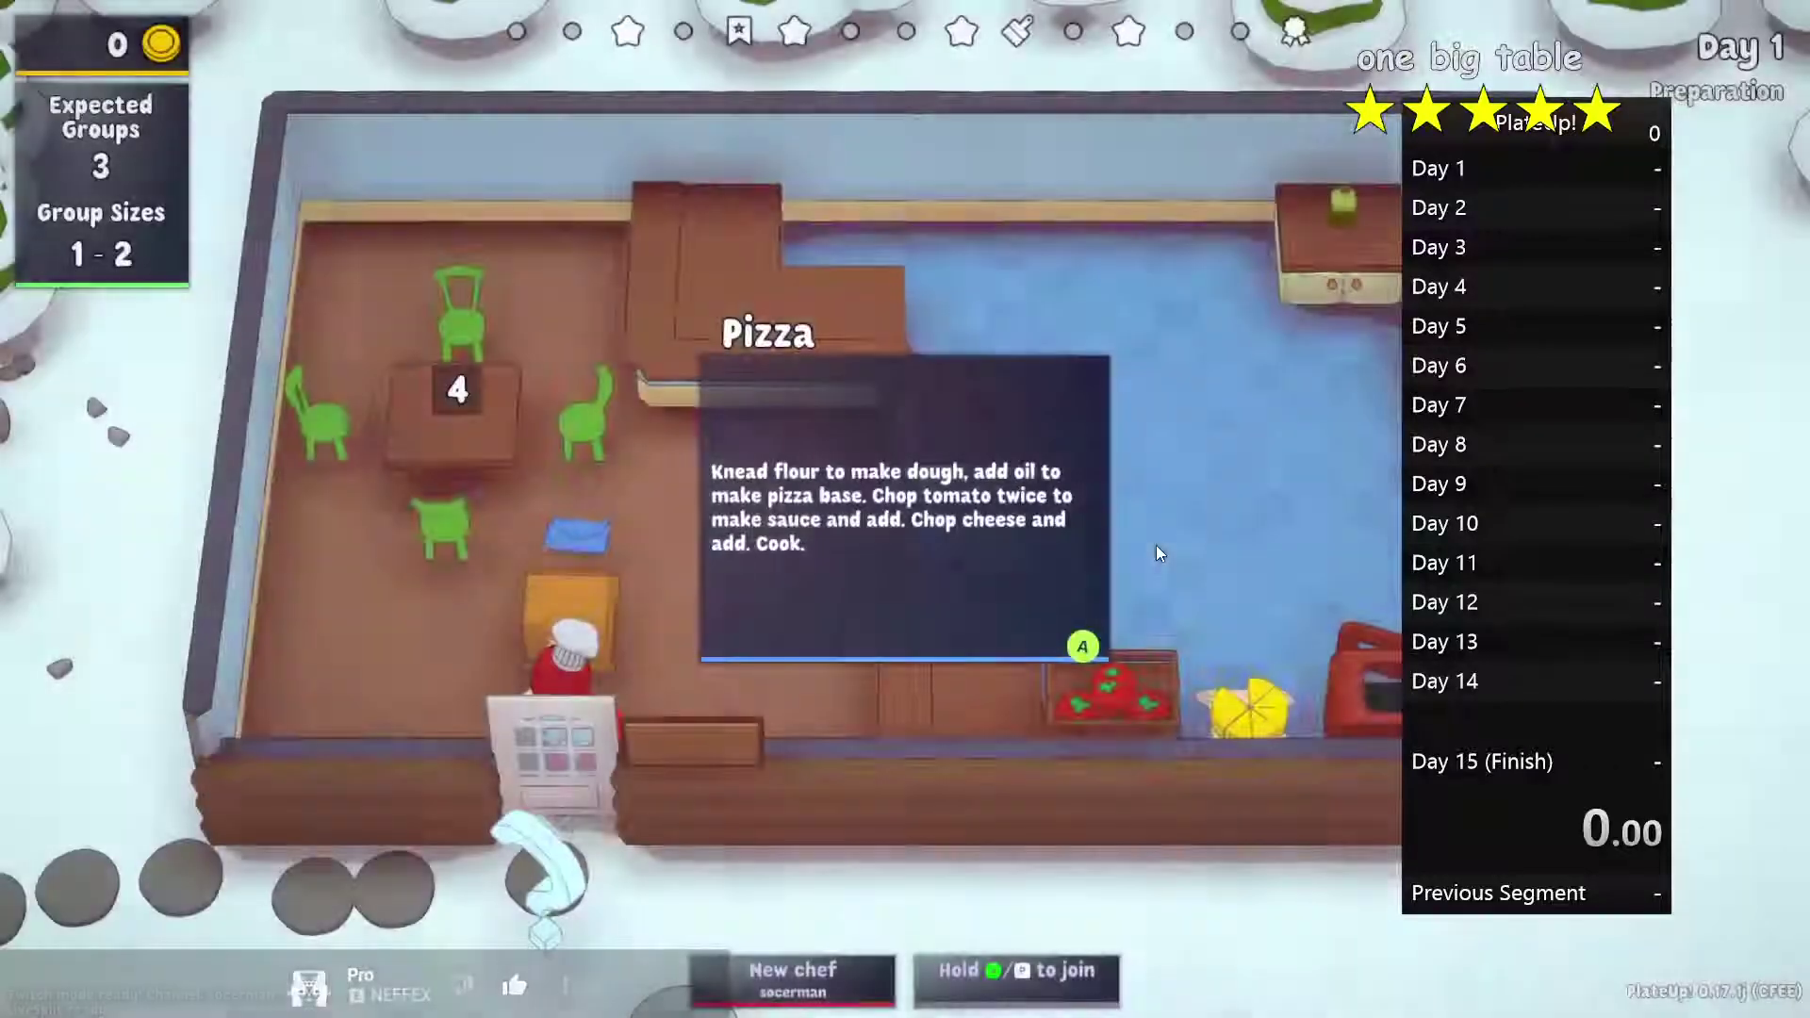
key("space")
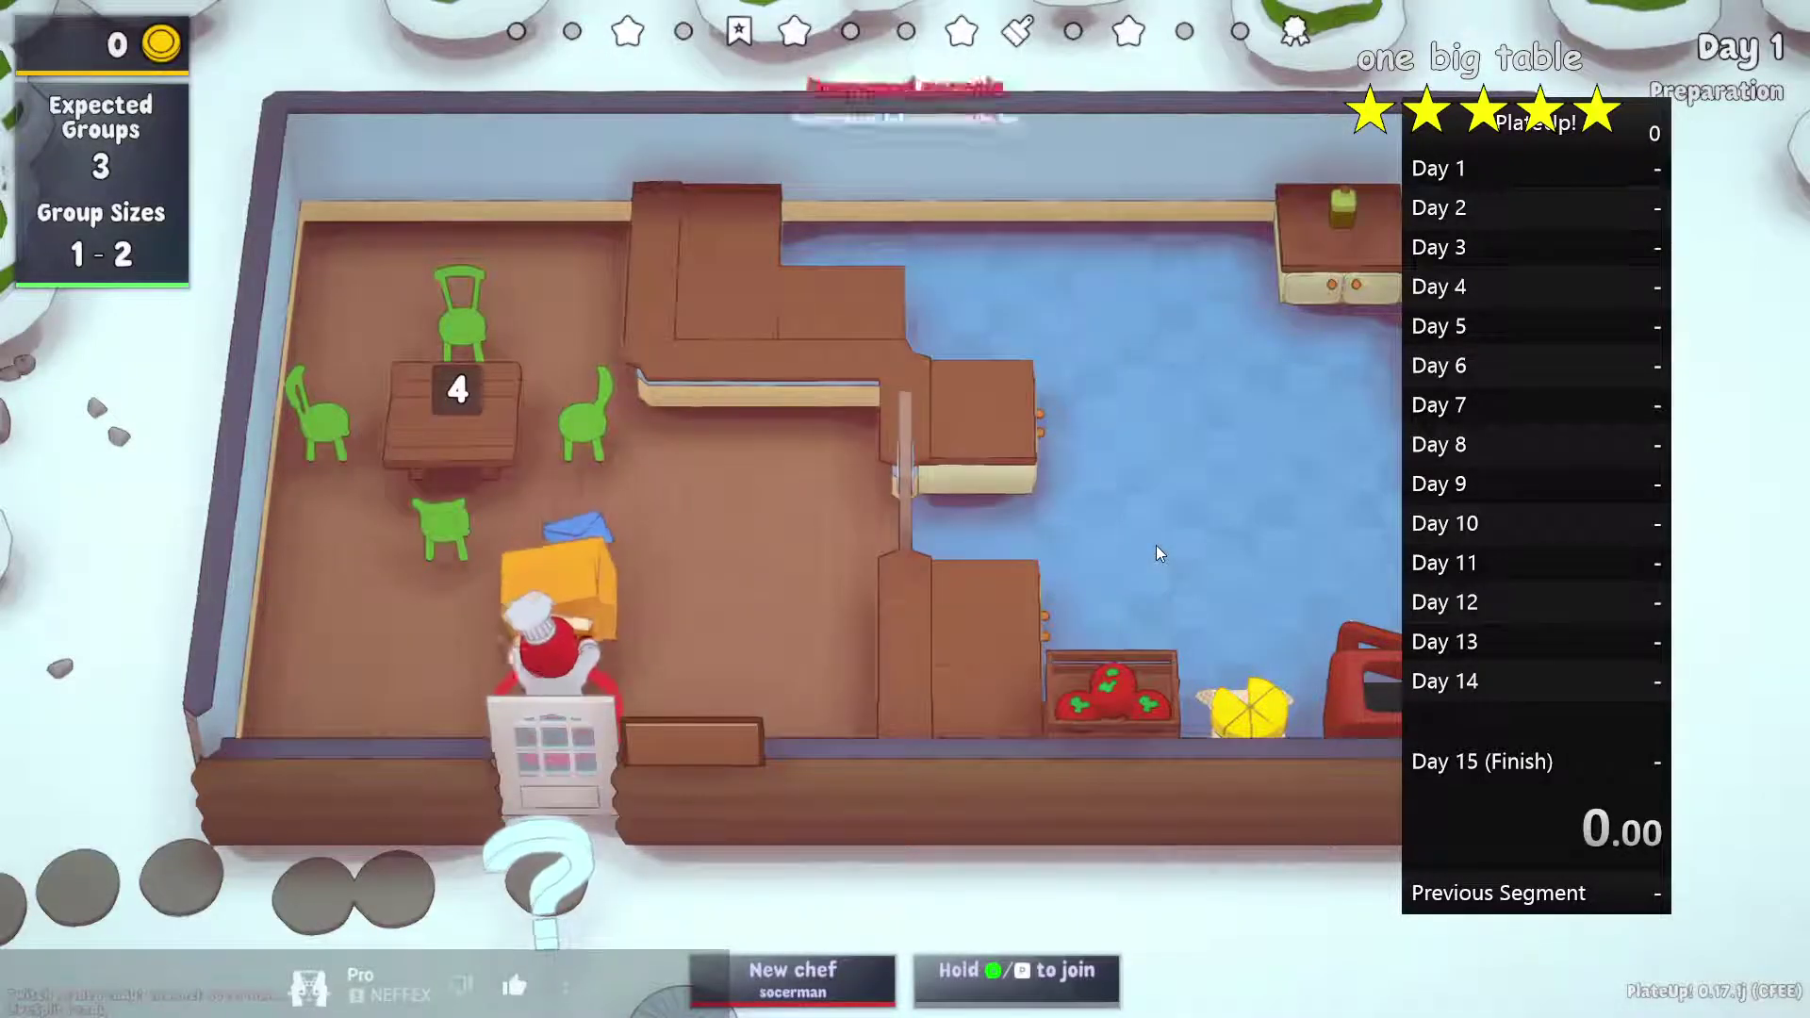
Unpack the plates from the parcel beside the dining-room counter and walk the chef into the kitchen
key("w")
key("d")
key("space")
key("a")
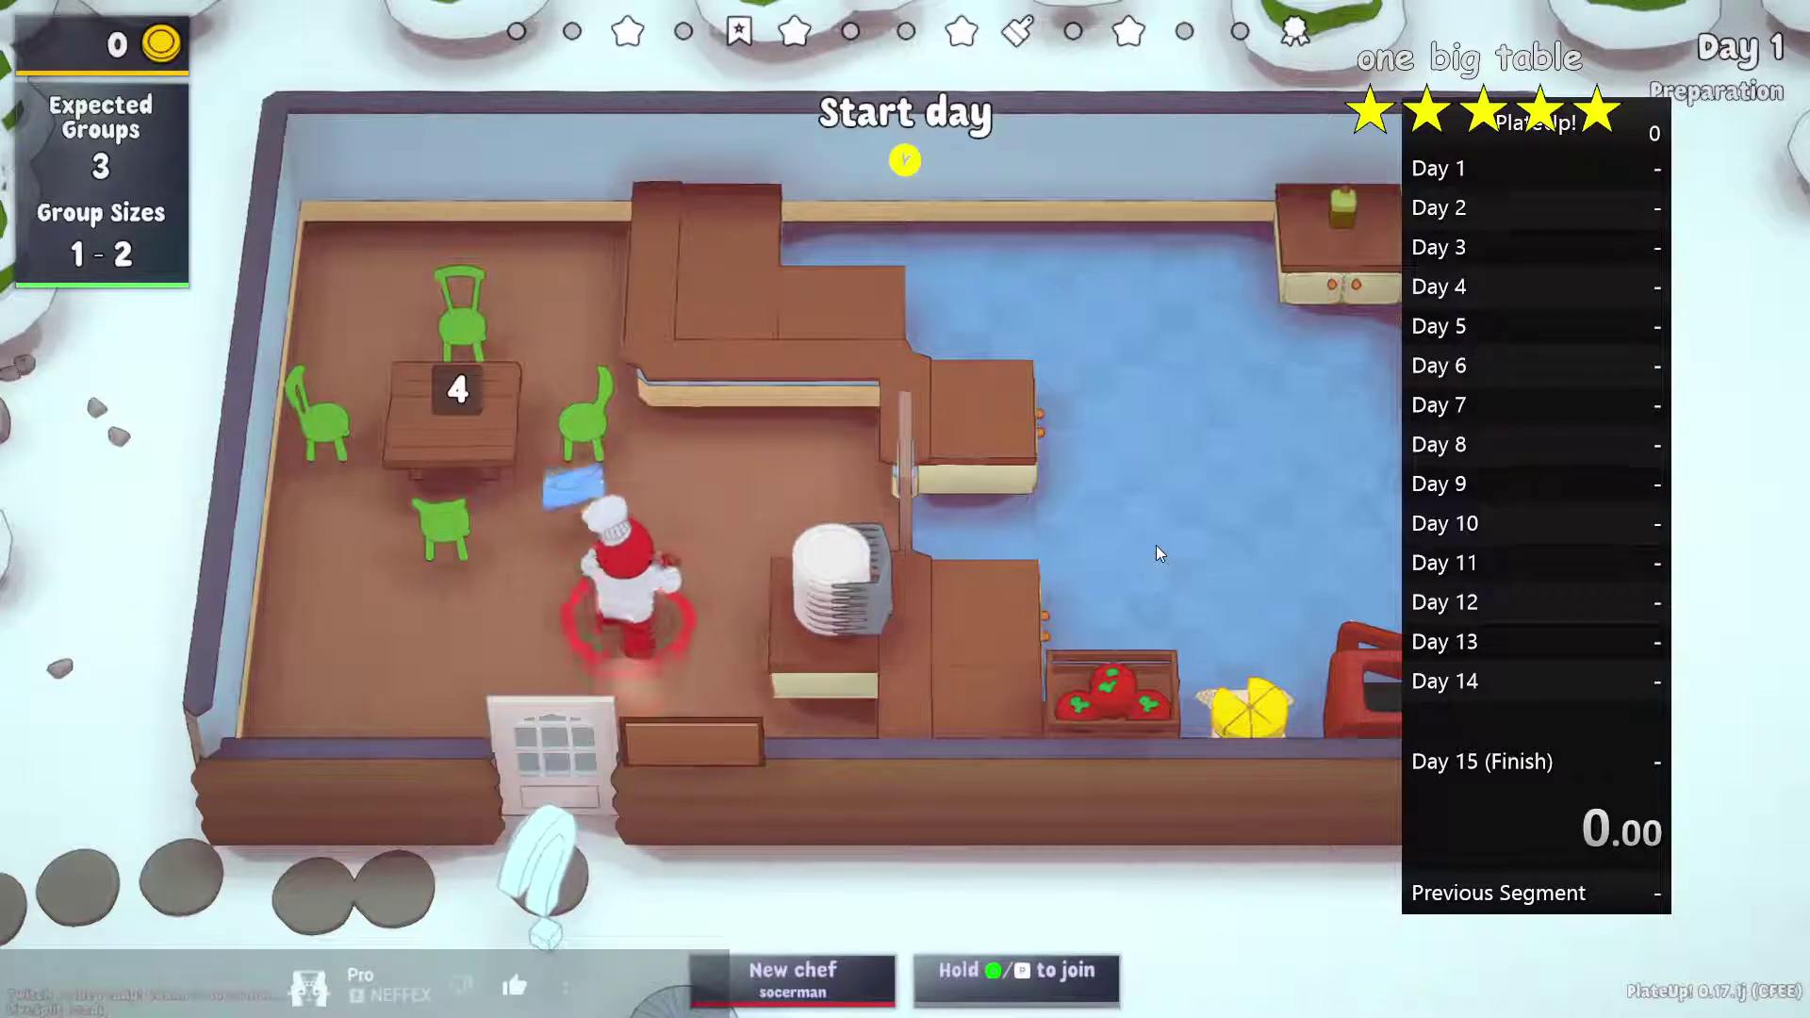
key("w")
key("d")
key("s")
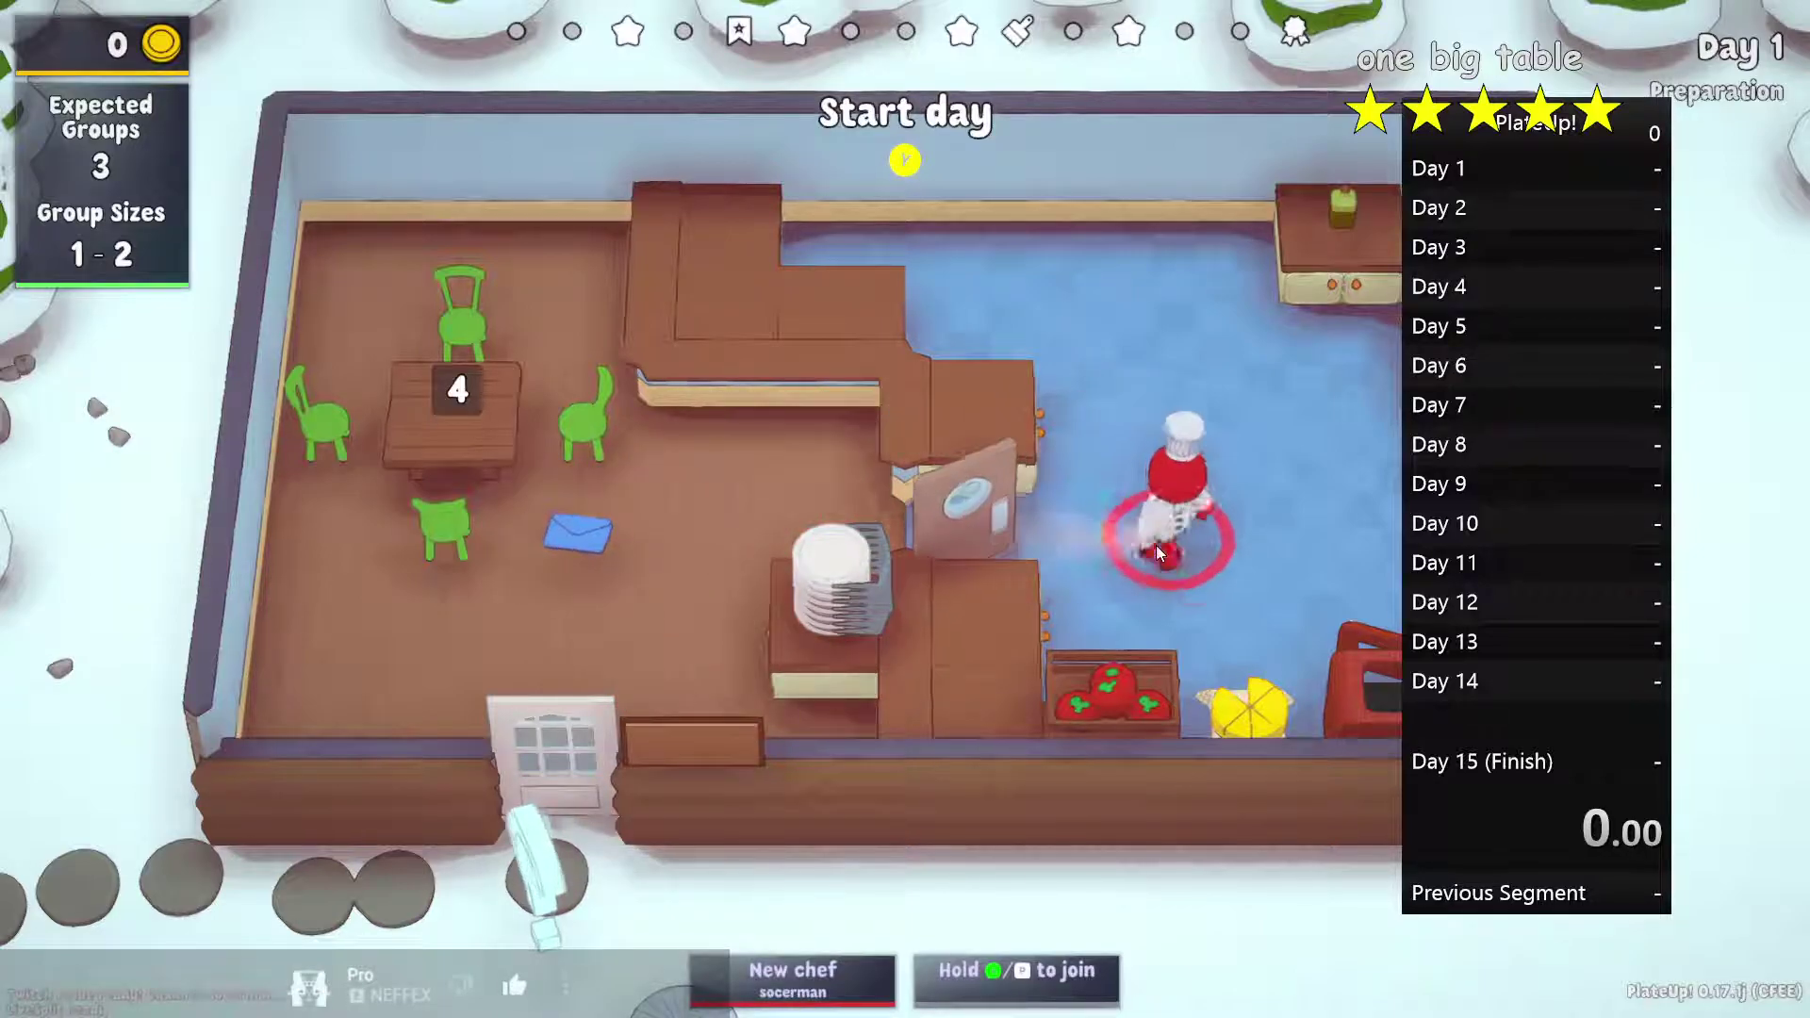
Move the LiveSplit timer off the kitchen's sink and appliances, and start Day 1
left_click_drag(1561, 279, 1704, 317)
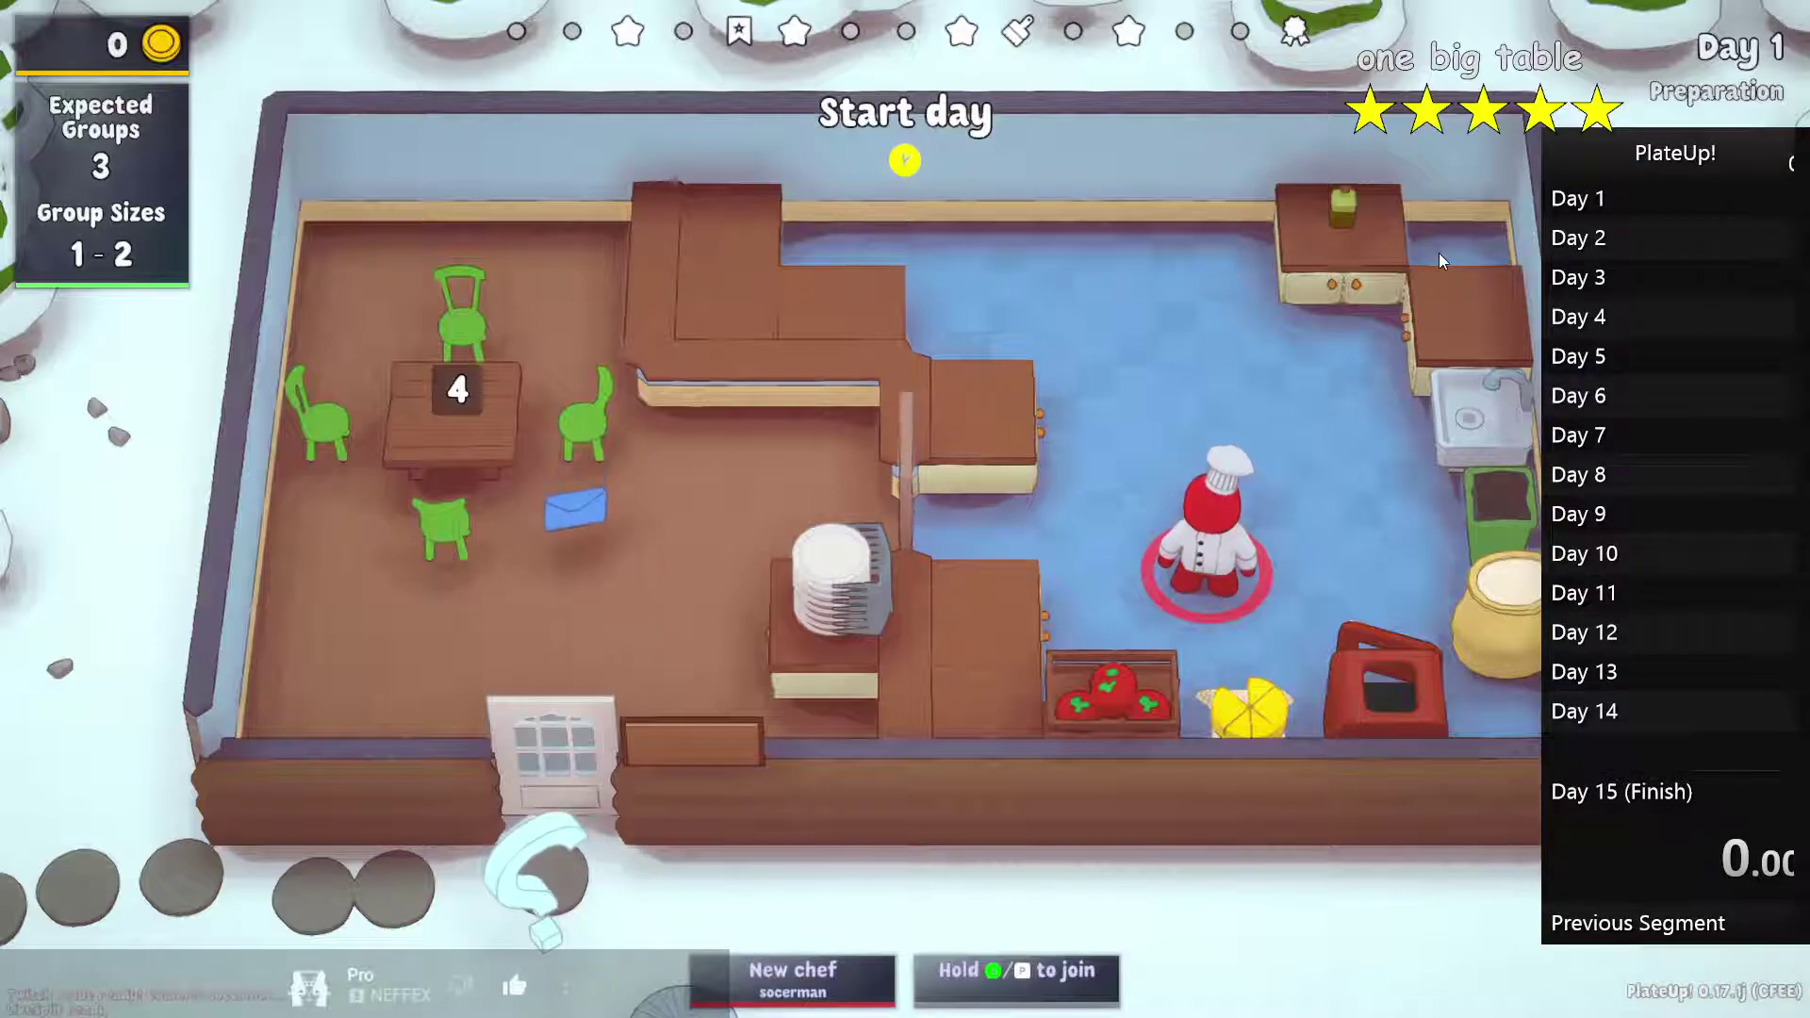
key("w")
key("r")
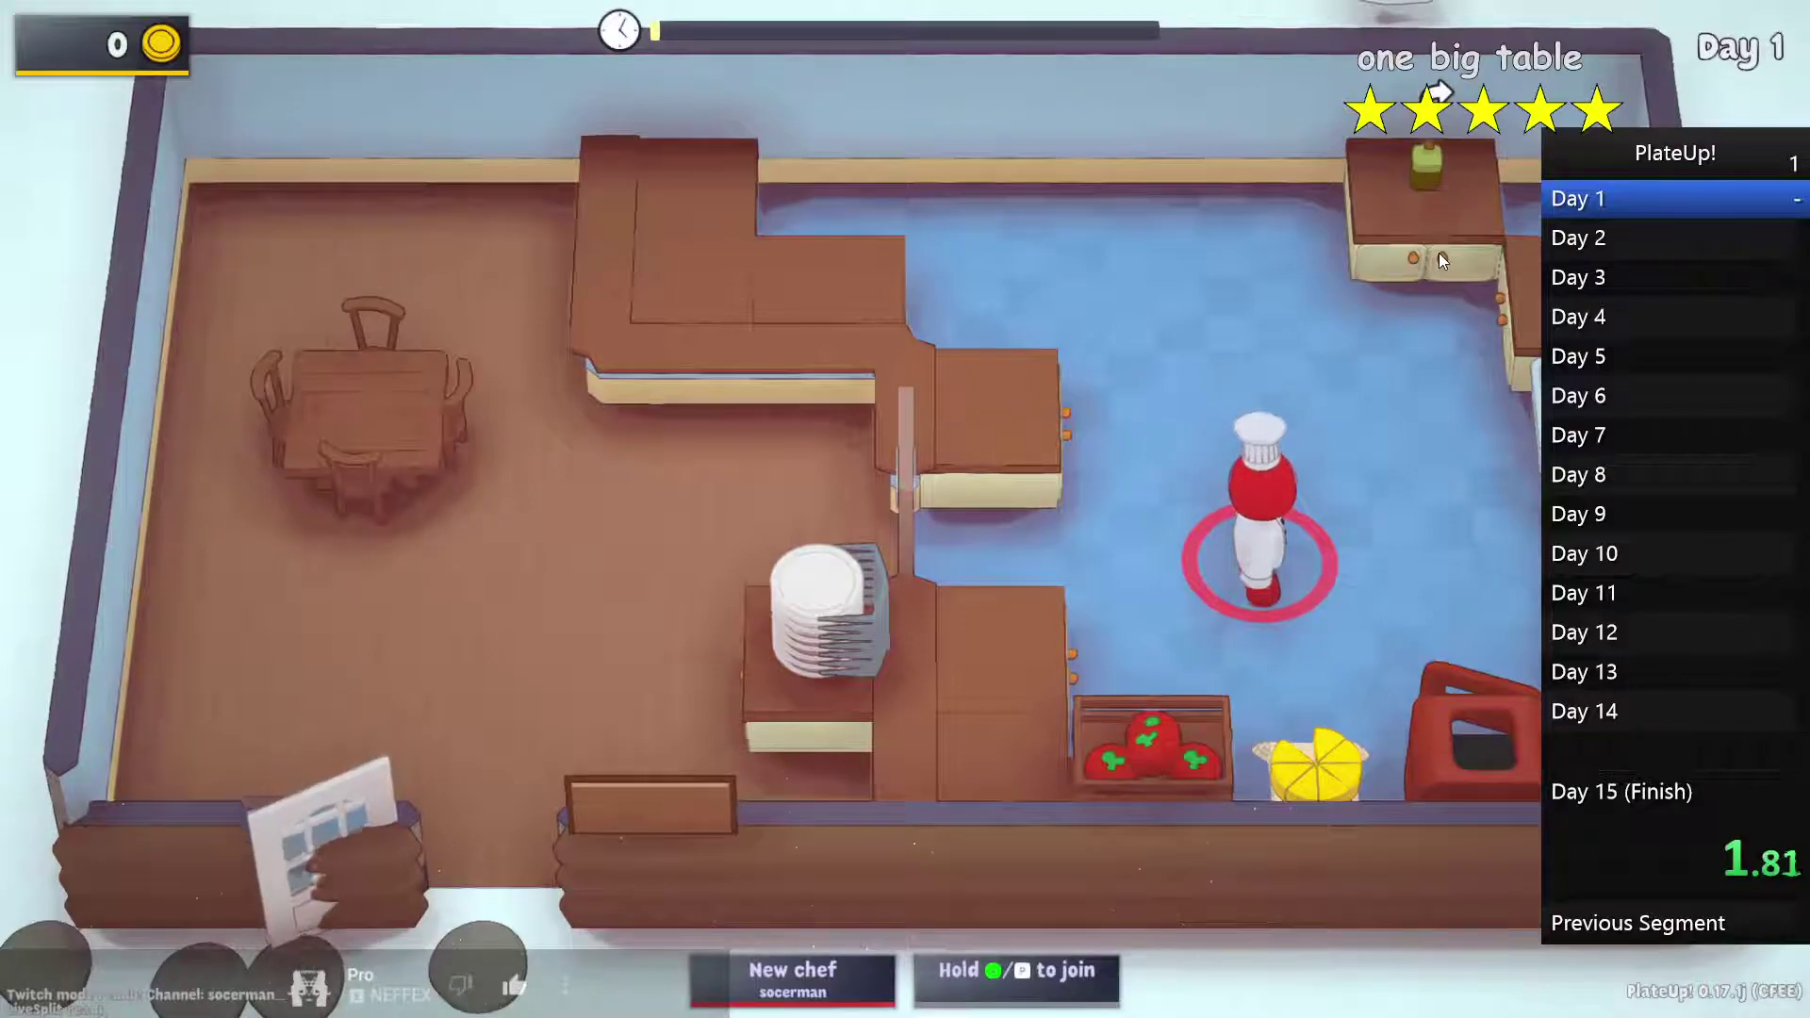
key("w")
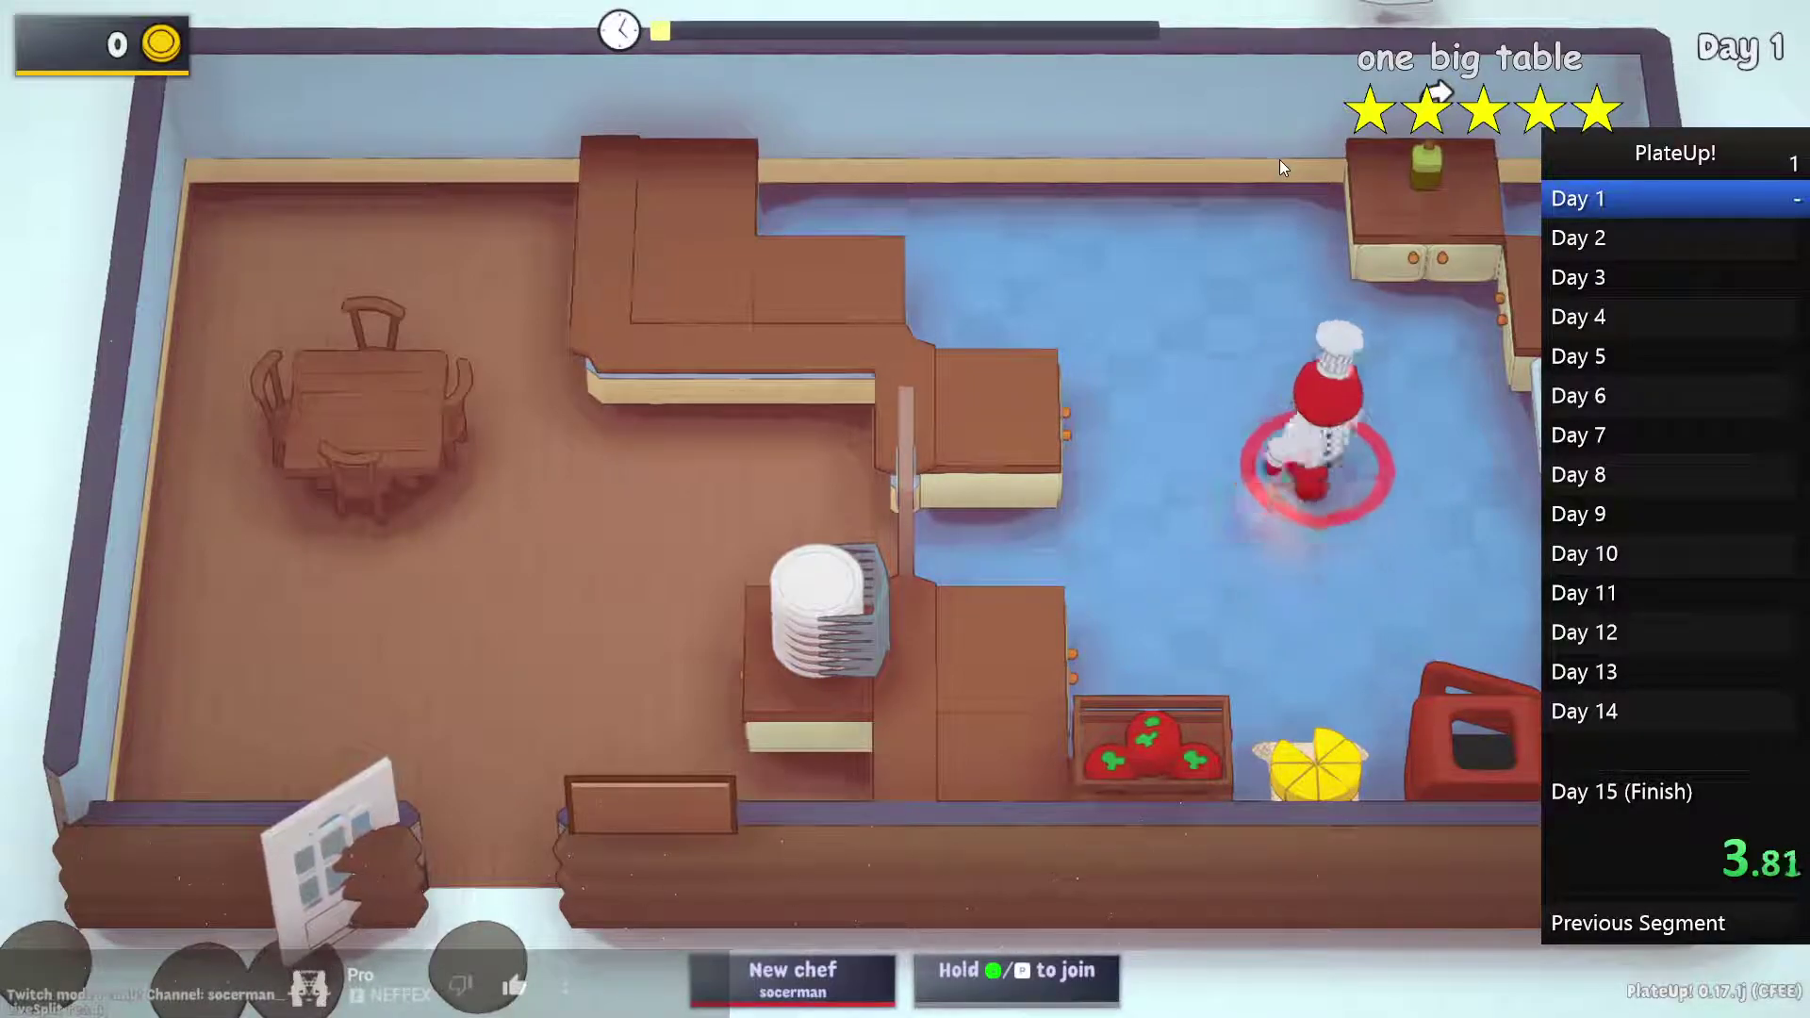
key("d")
key("a")
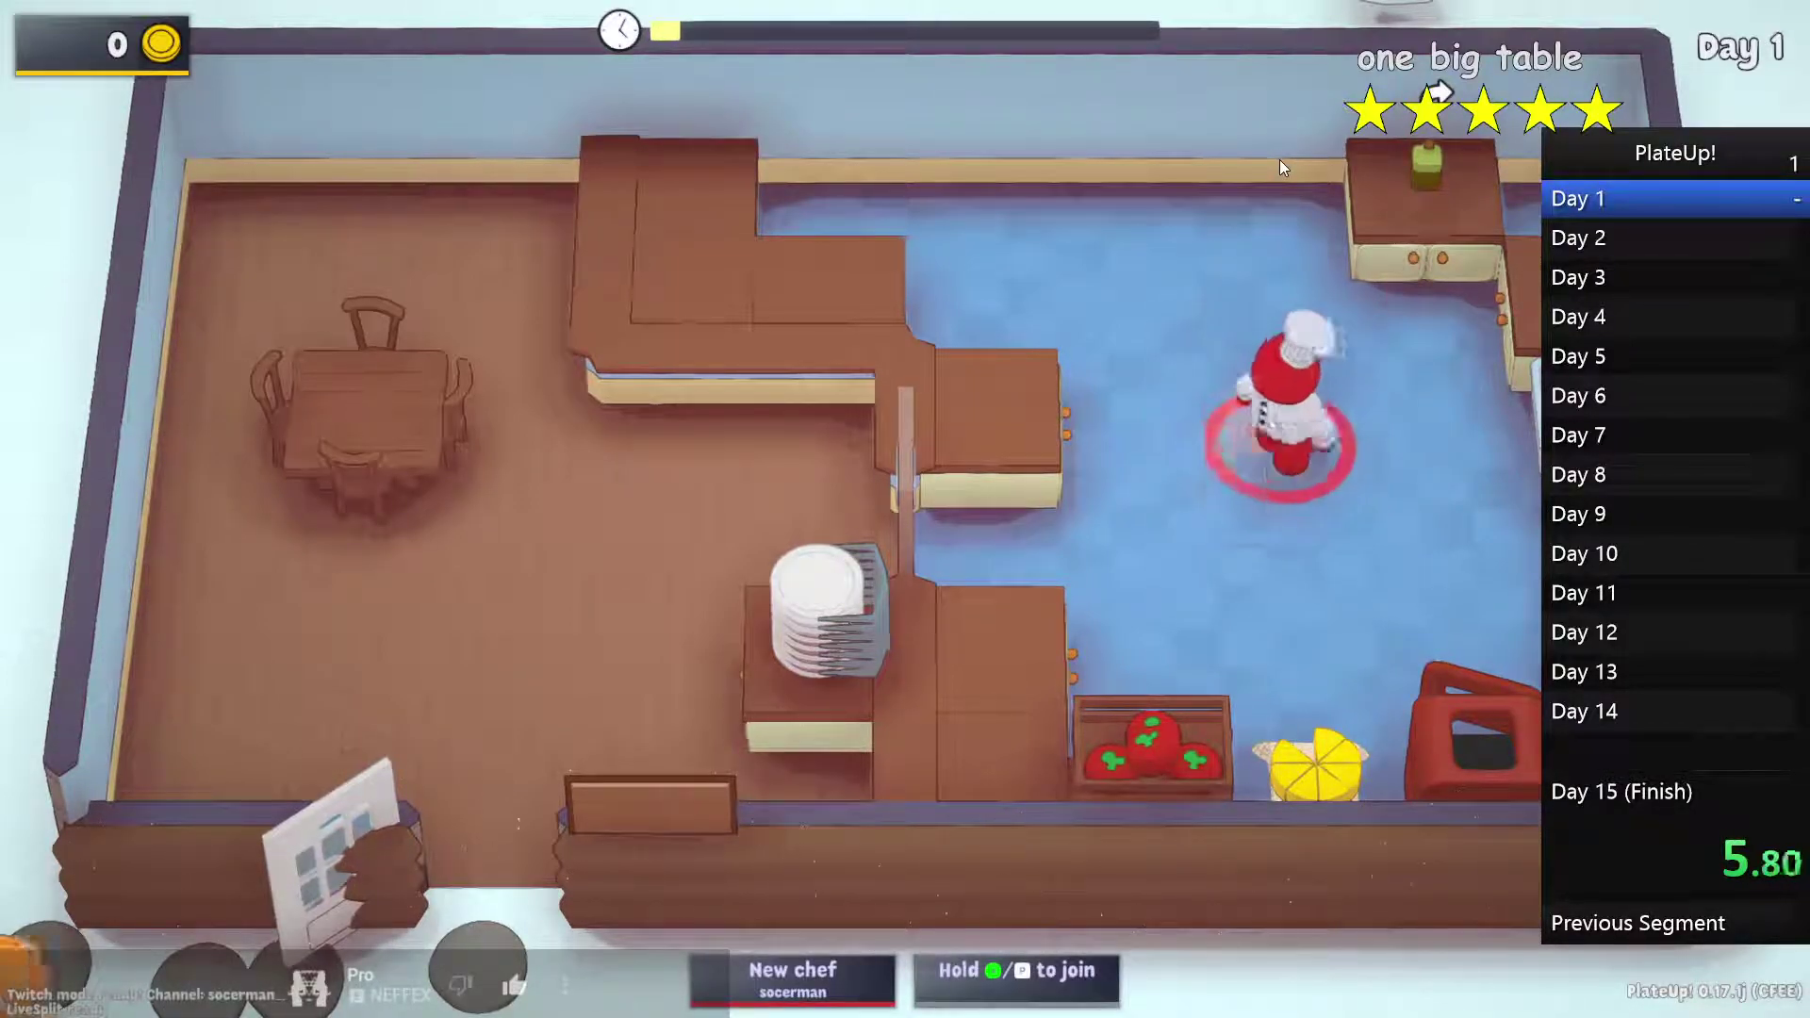